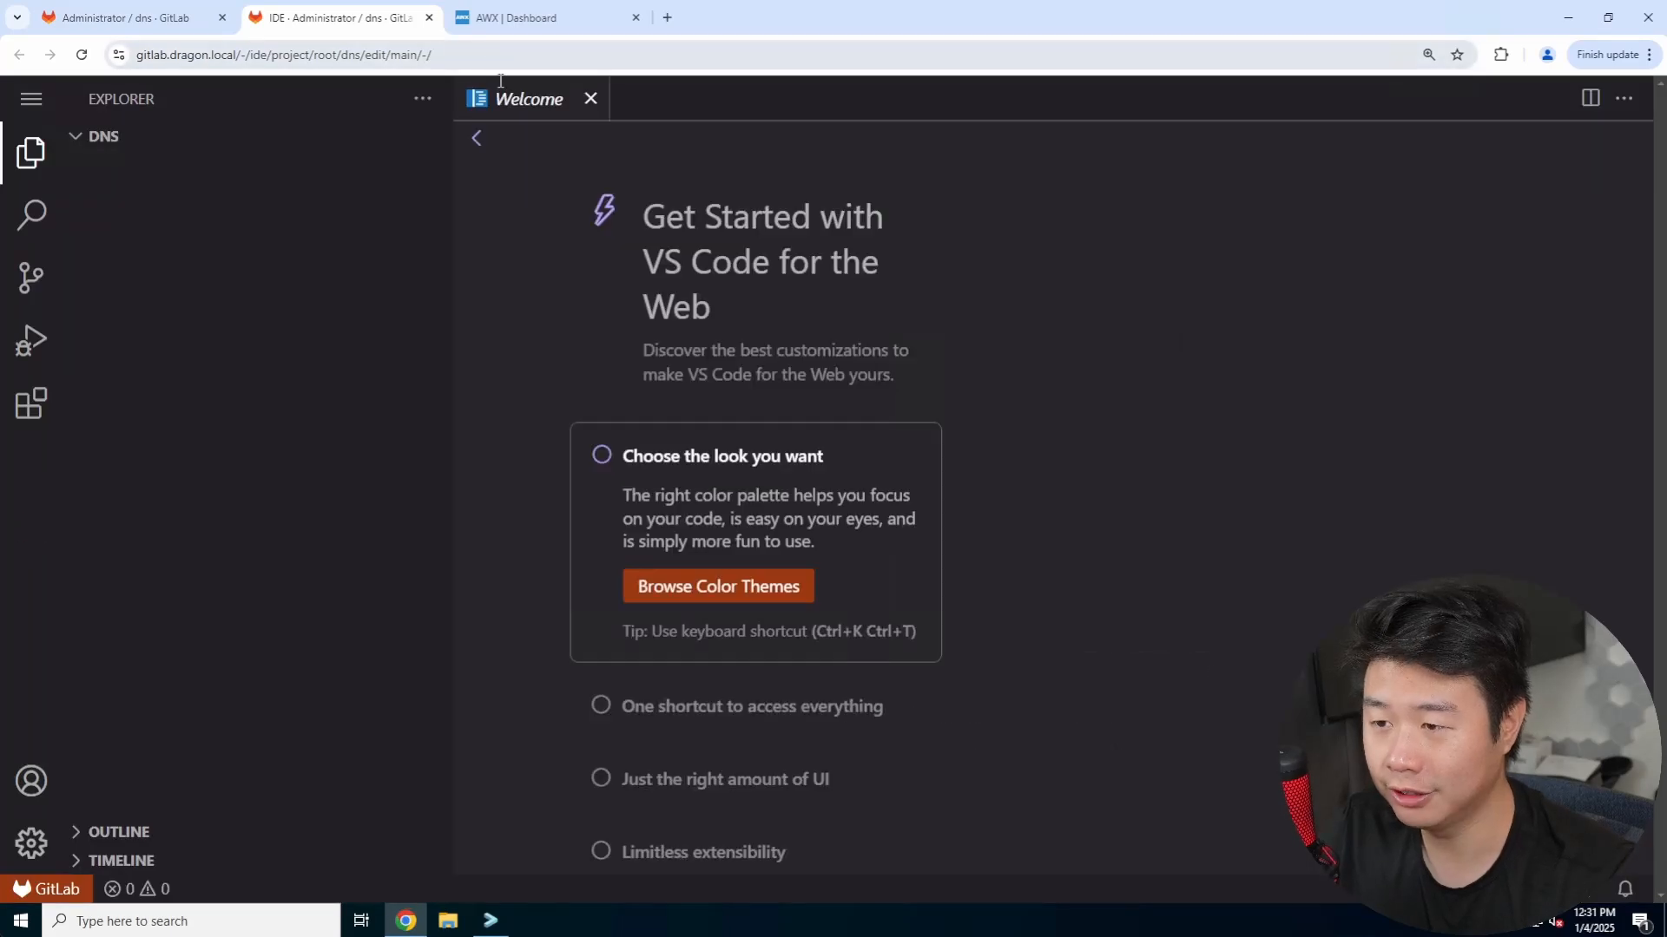
Step: Open dragon.local.zone in the dns project and set the zone's serial number to 202307184
{"action": "left_click", "coordinate": [313, 193]}
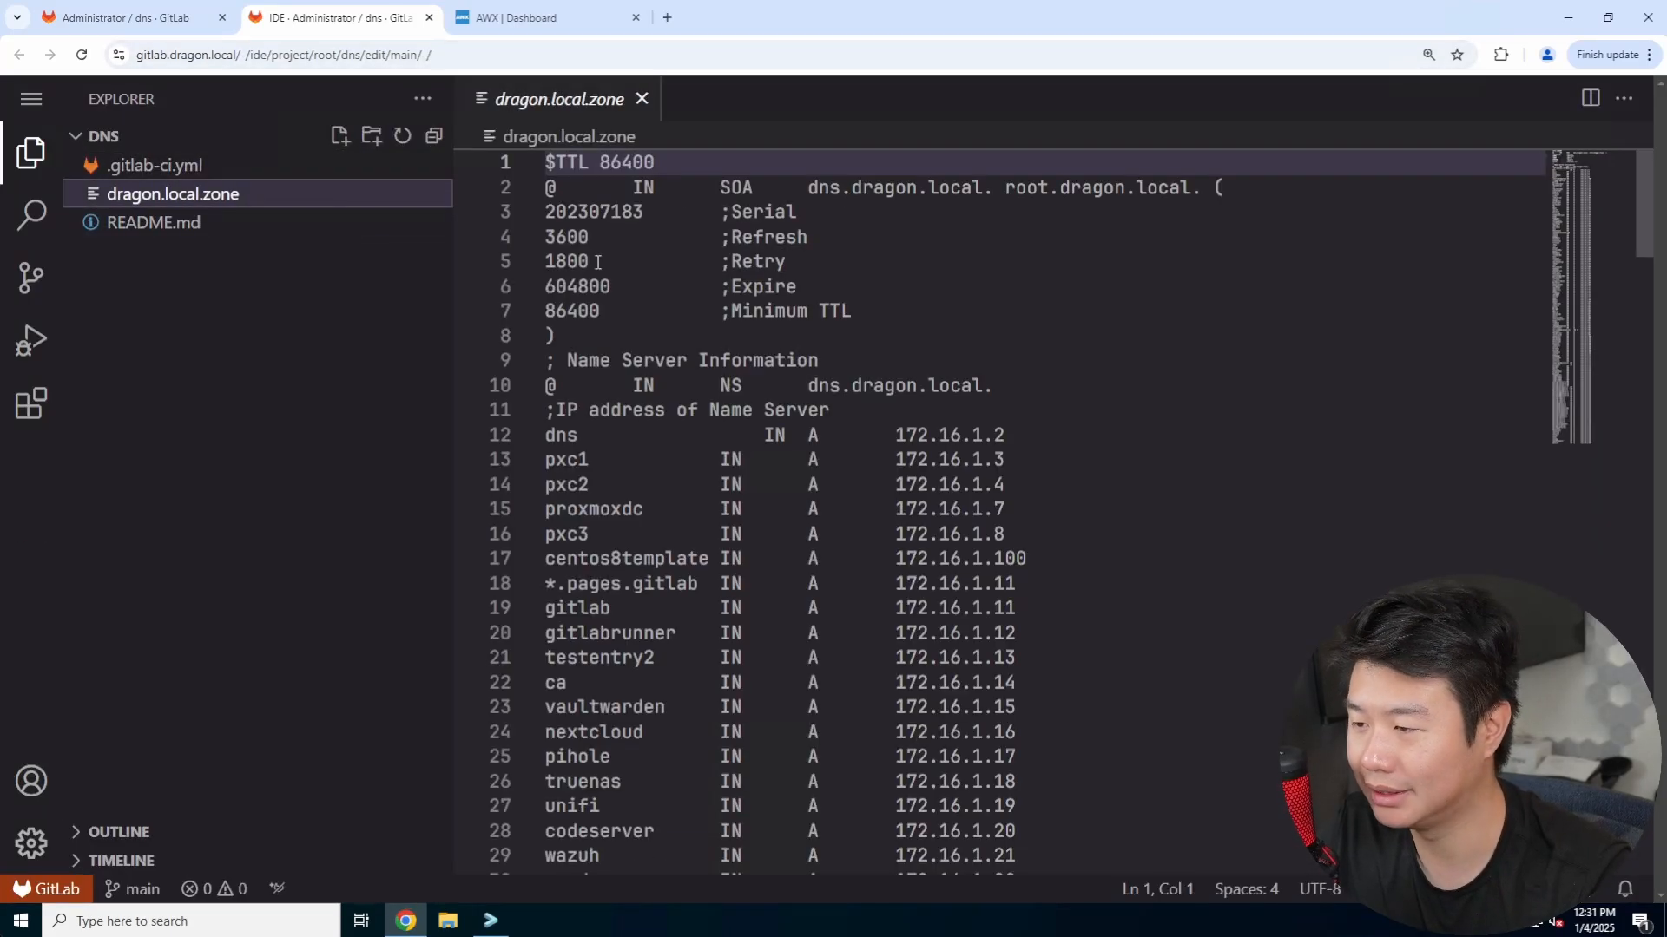
{"action": "left_click", "coordinate": [644, 212]}
{"action": "type", "text": "4"}
{"action": "key", "text": "BackSpace"}
{"action": "key", "text": "BackSpace"}
{"action": "type", "text": "4"}
Step: Append an IN A record for host actual with address 172.16.1.161 below the glance record
{"action": "scroll", "coordinate": [885, 405], "scroll_direction": "down", "scroll_amount": 20}
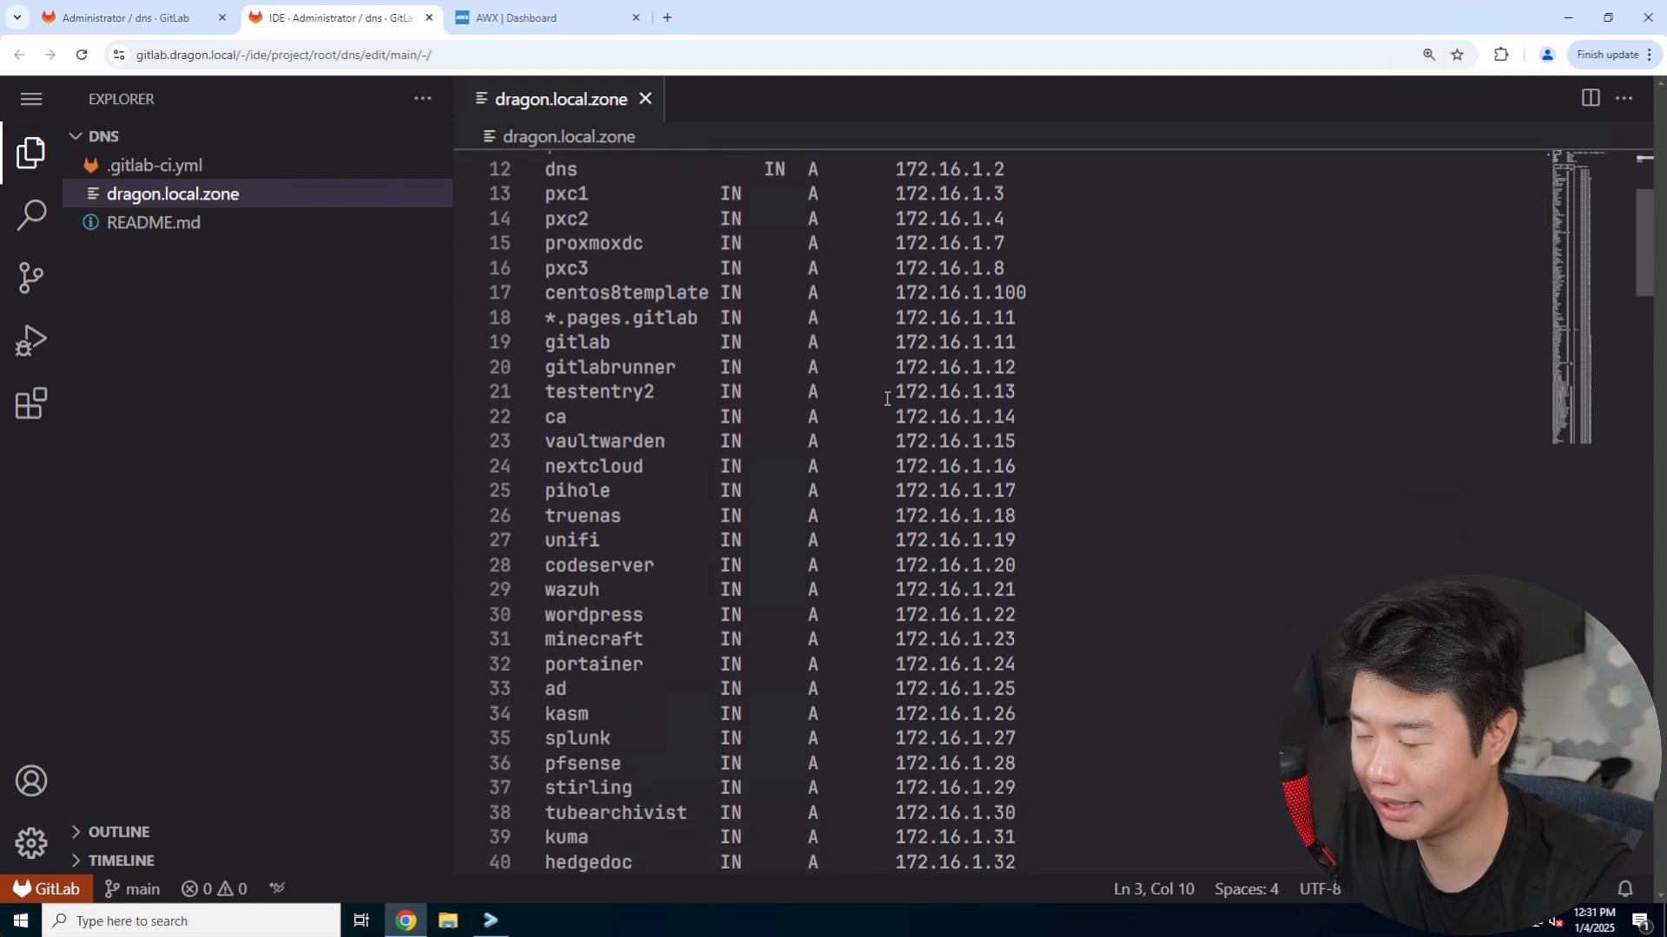
{"action": "scroll", "coordinate": [891, 391], "scroll_direction": "down", "scroll_amount": 8}
{"action": "scroll", "coordinate": [930, 387], "scroll_direction": "up", "scroll_amount": 1}
{"action": "left_click", "coordinate": [1157, 290]}
{"action": "key", "text": "Return"}
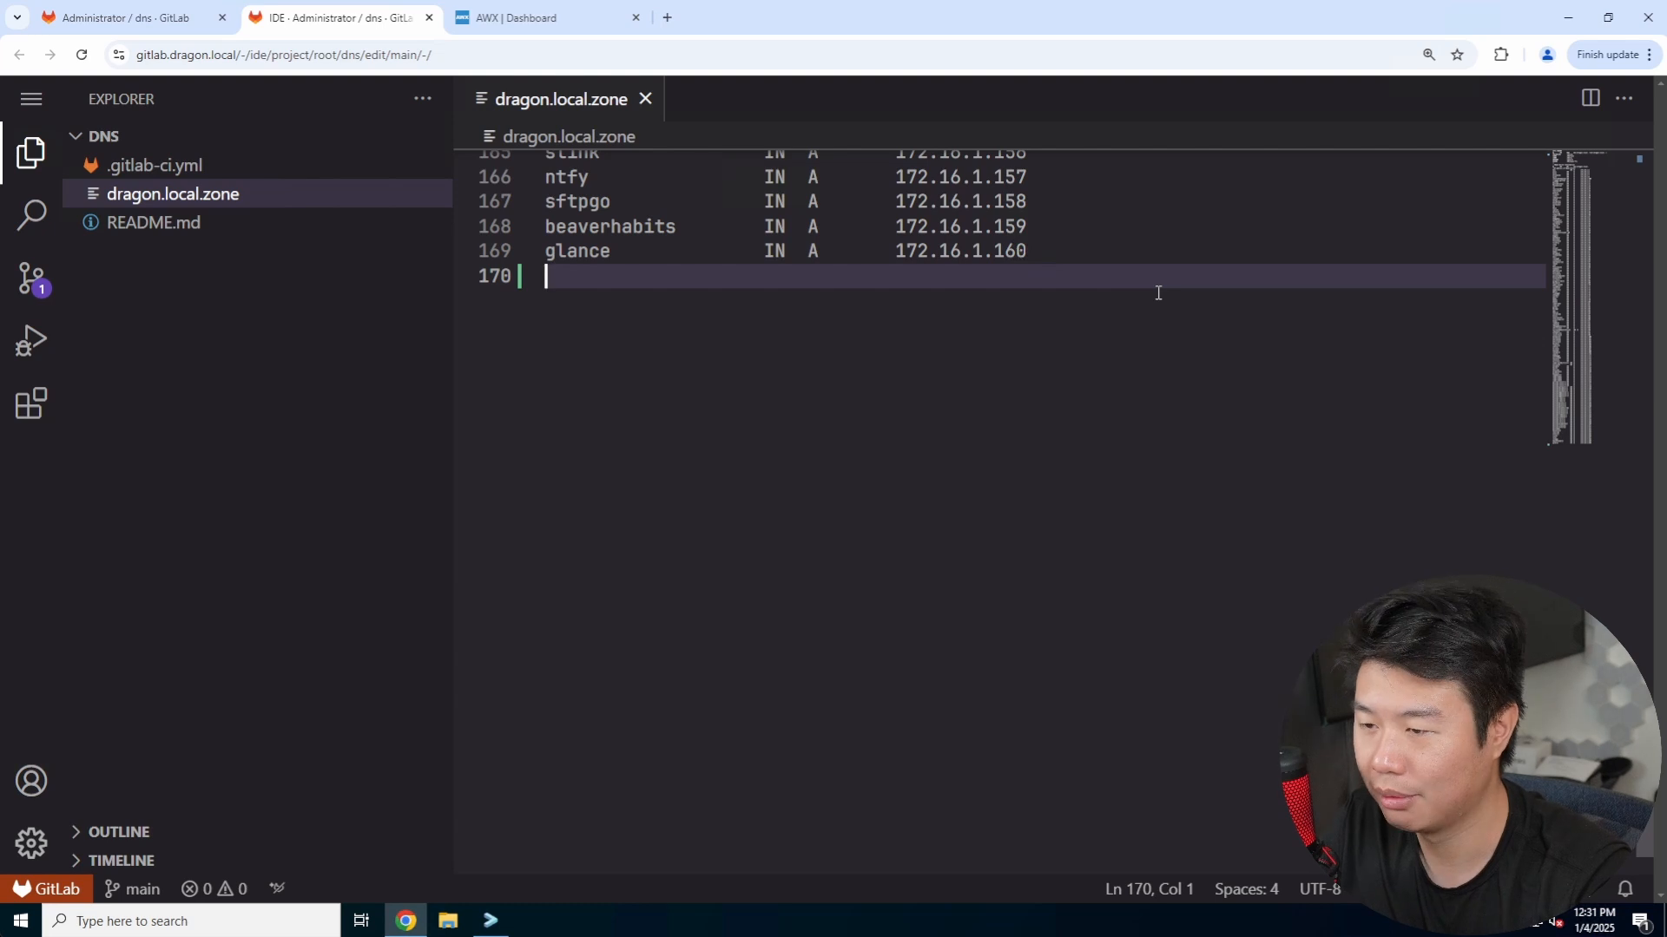
{"action": "type", "text": "actual"}
{"action": "key", "text": "Tab"}
{"action": "key", "text": "Tab"}
{"action": "key", "text": "Tab"}
{"action": "key", "text": "Tab"}
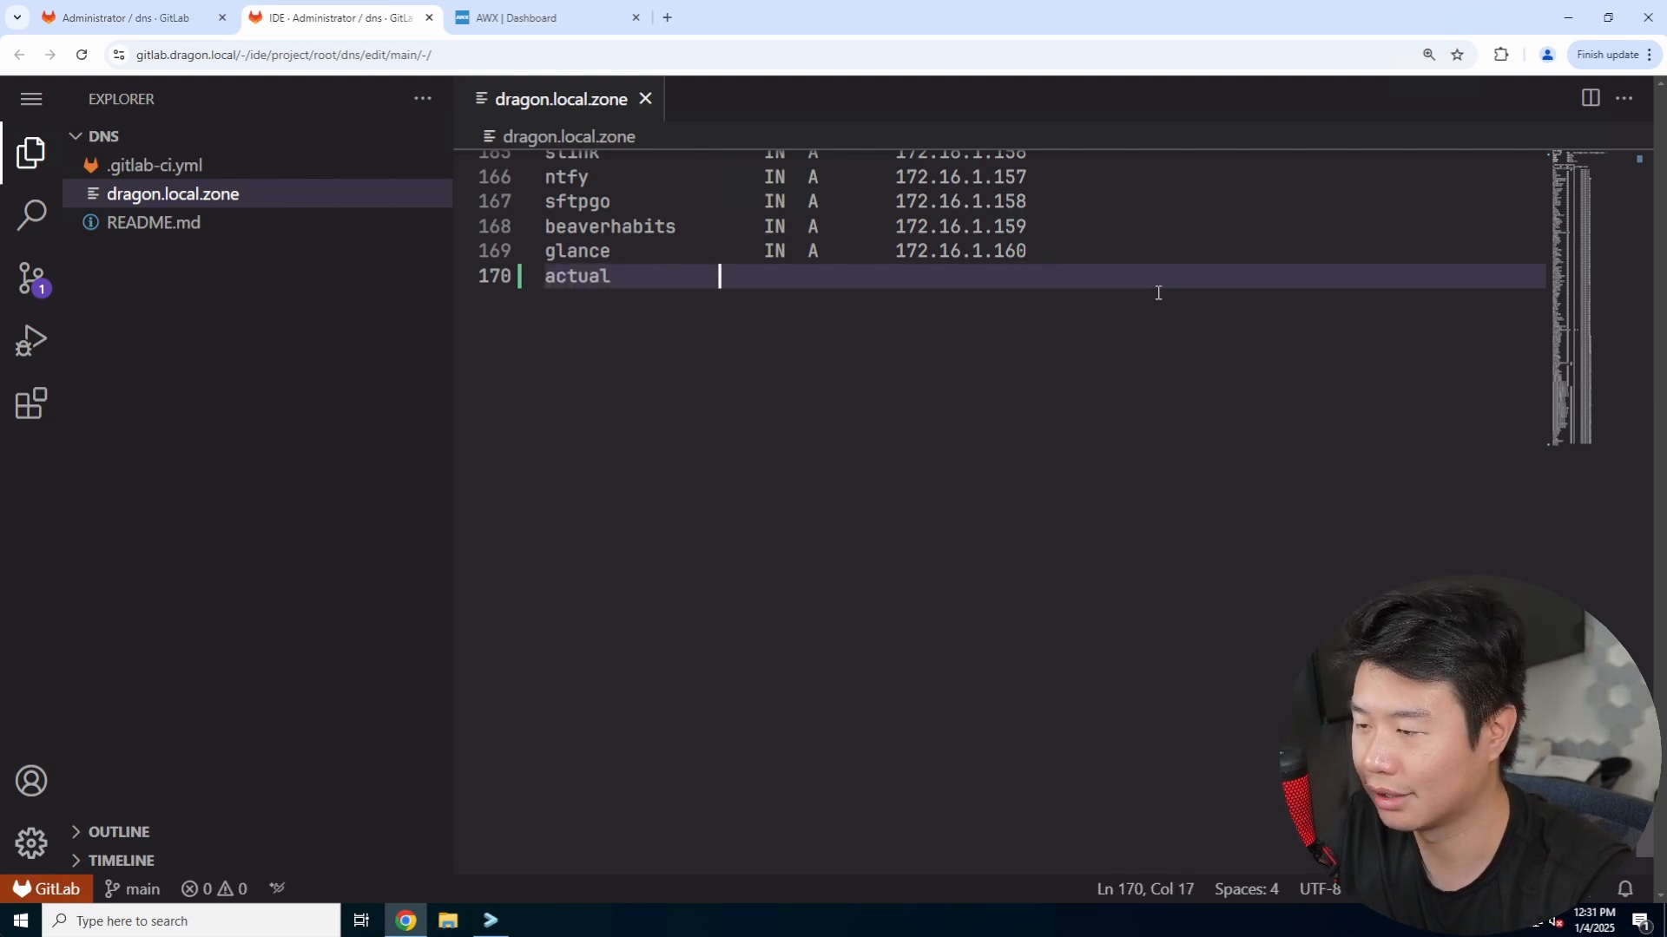
{"action": "type", "text": "IN  A"}
{"action": "key", "text": "Escape"}
{"action": "type", "text": "172.16.1.161"}
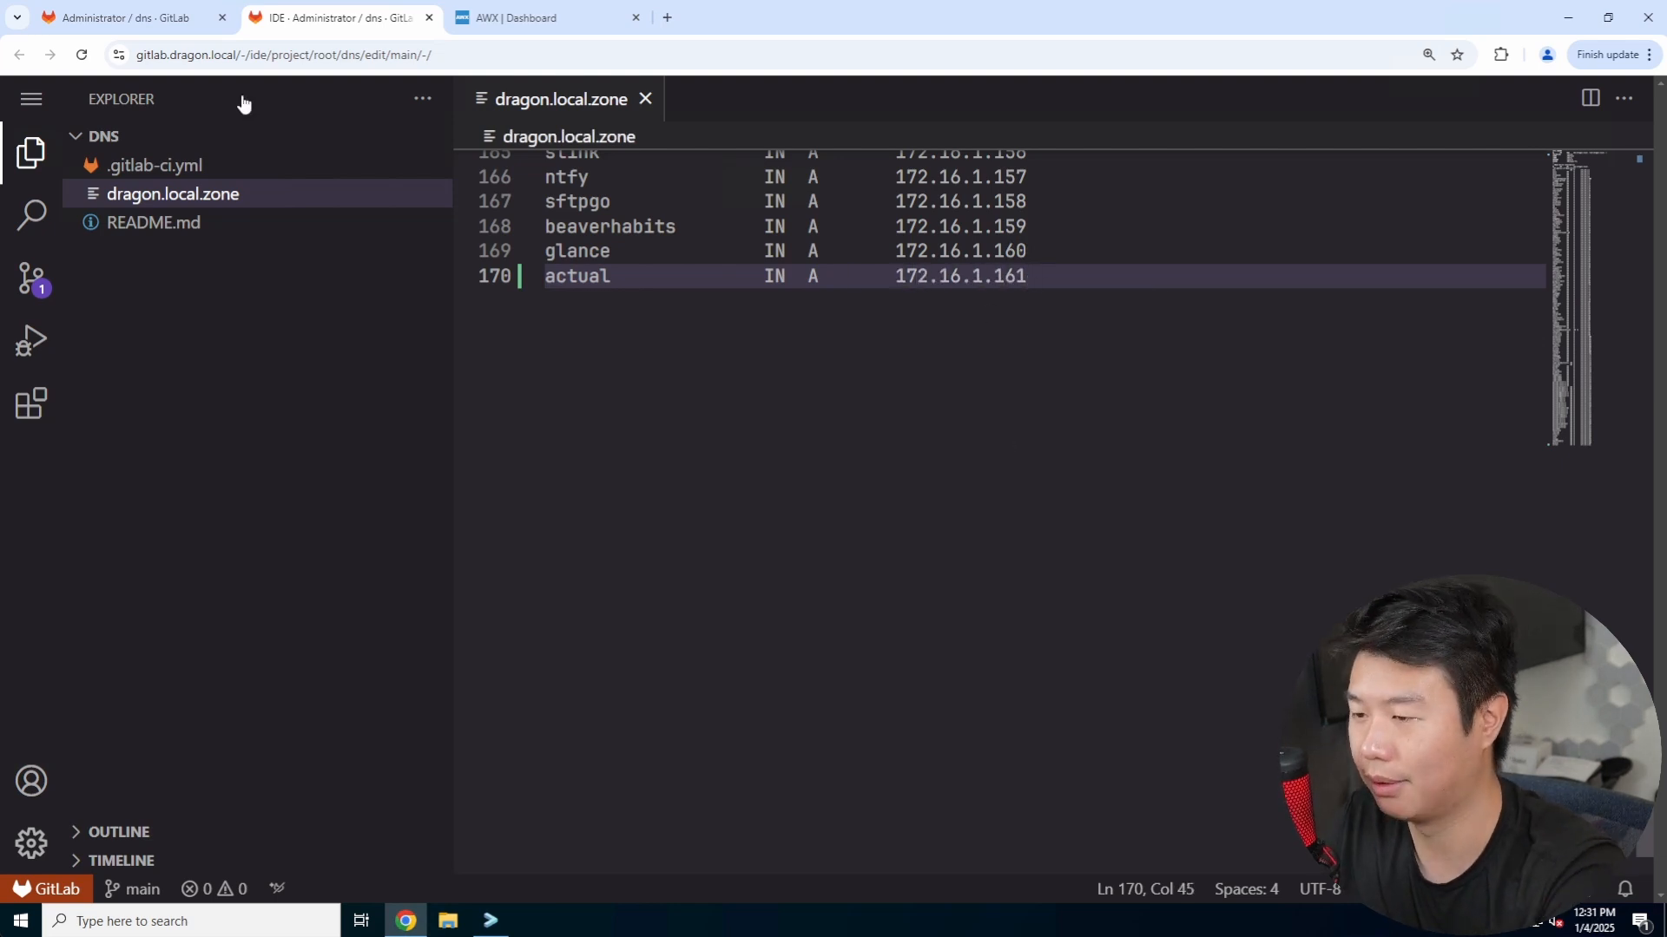
Step: Commit the zone file change to main with the message "add actual" and close the dns project's IDE
{"action": "left_click", "coordinate": [31, 278]}
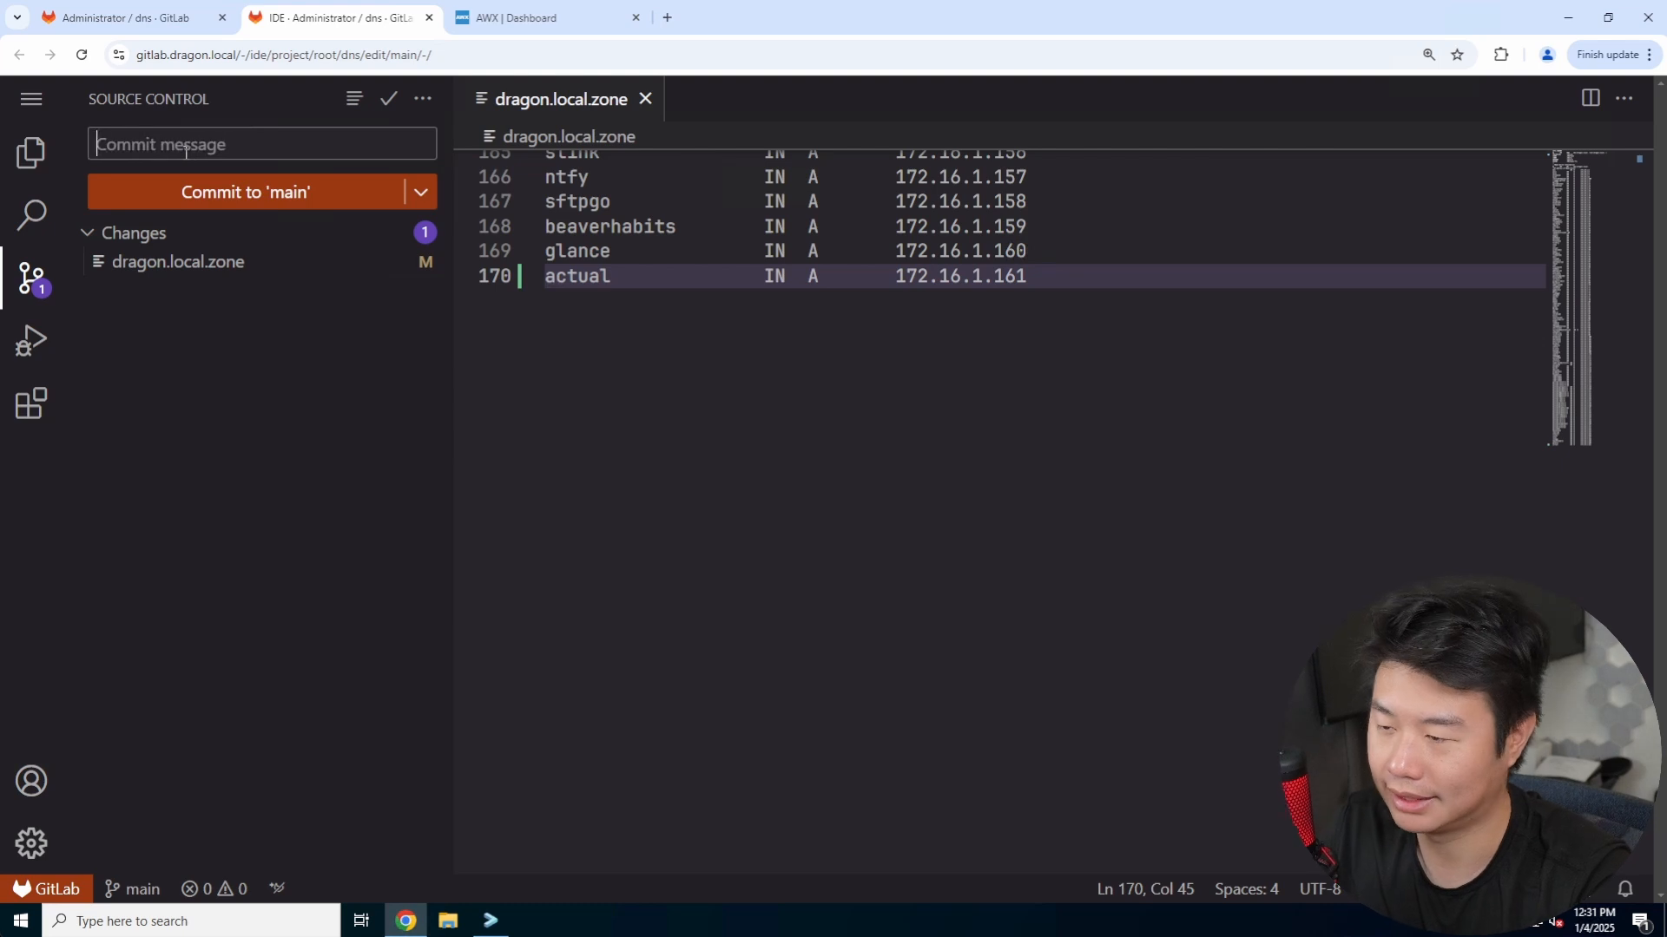
{"action": "type", "text": "add actual"}
{"action": "left_click", "coordinate": [193, 184]}
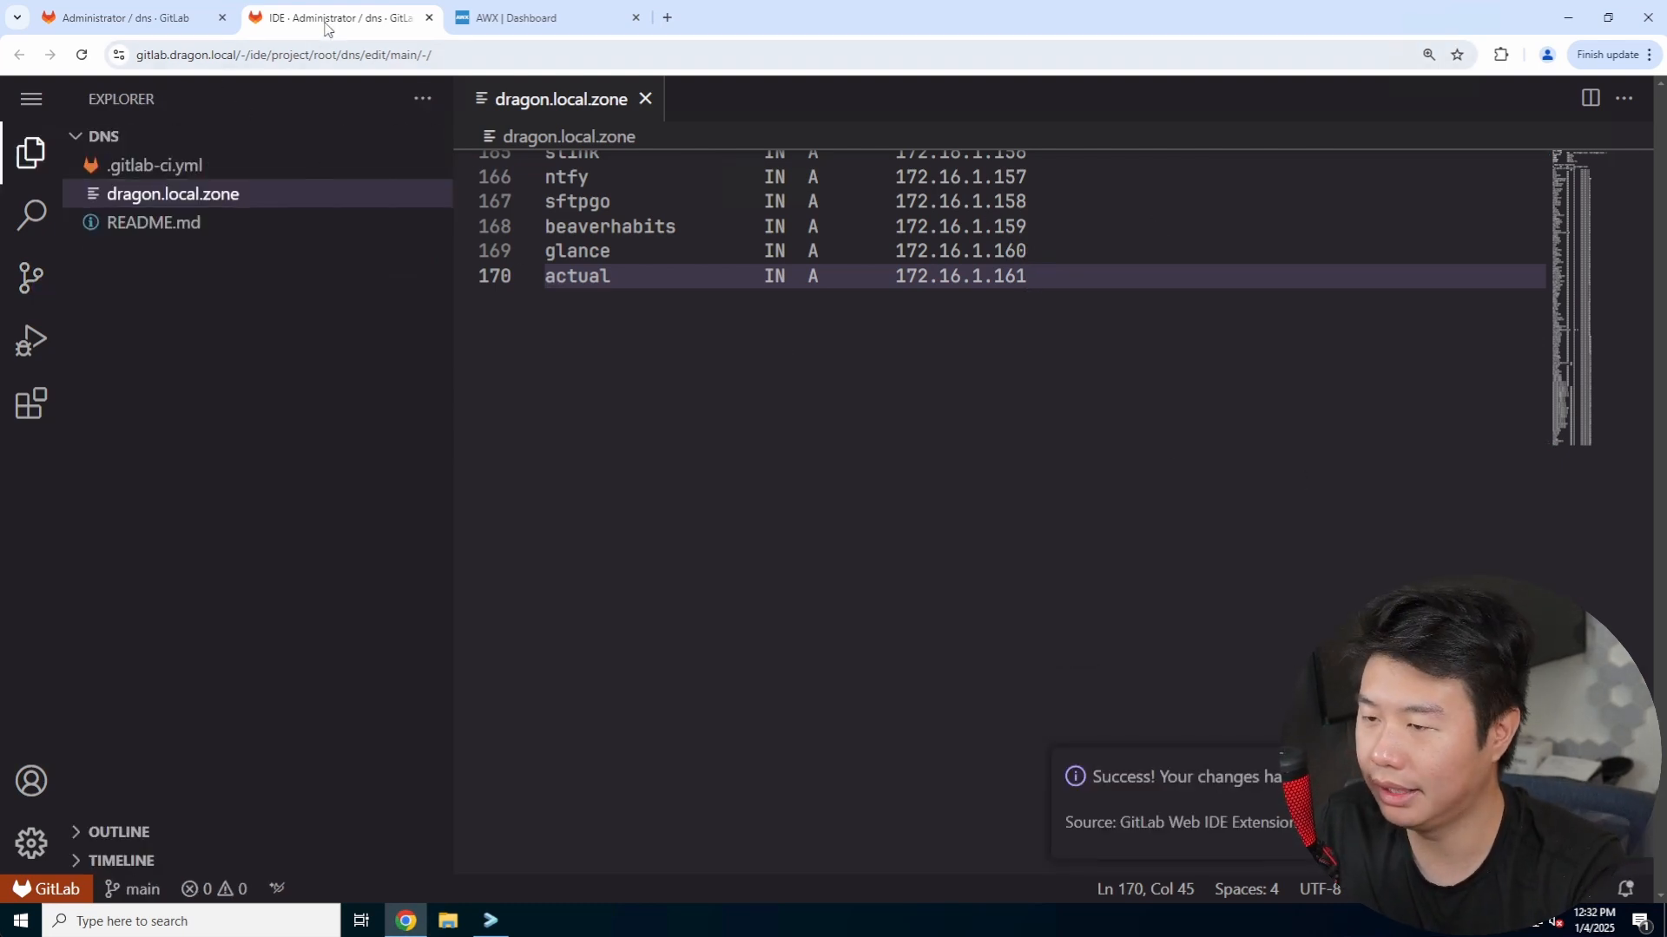
{"action": "key", "text": "ctrl+w"}
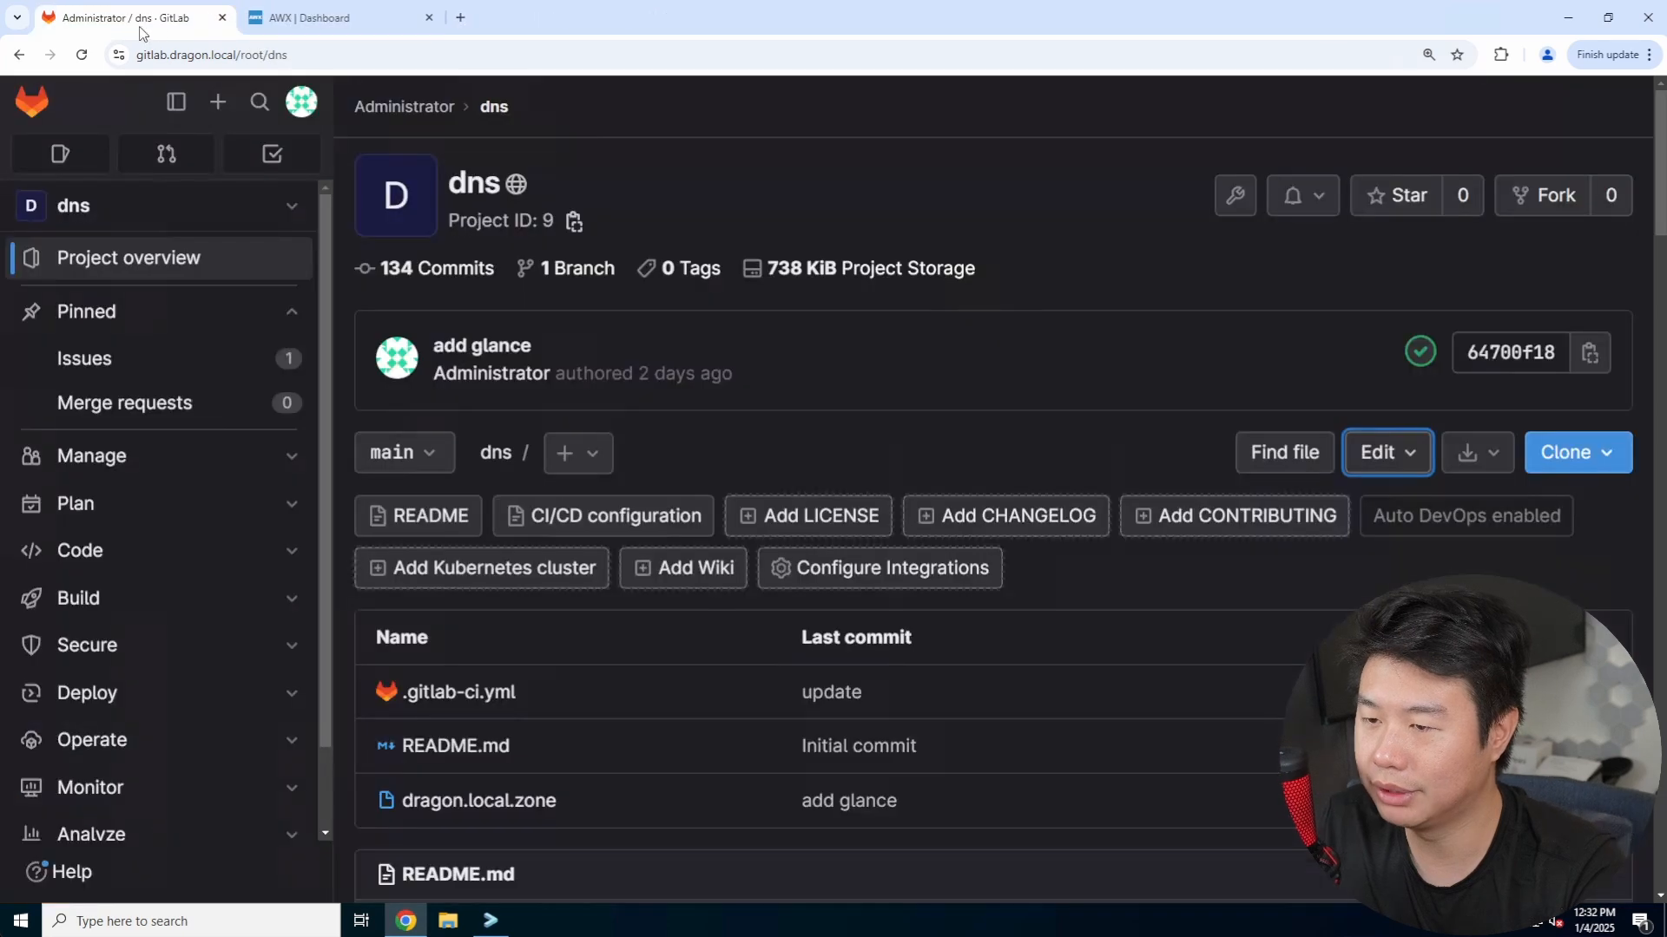
Step: Open the ansibleplaybooks project from the GitLab projects list in the Web IDE
{"action": "left_click", "coordinate": [39, 102]}
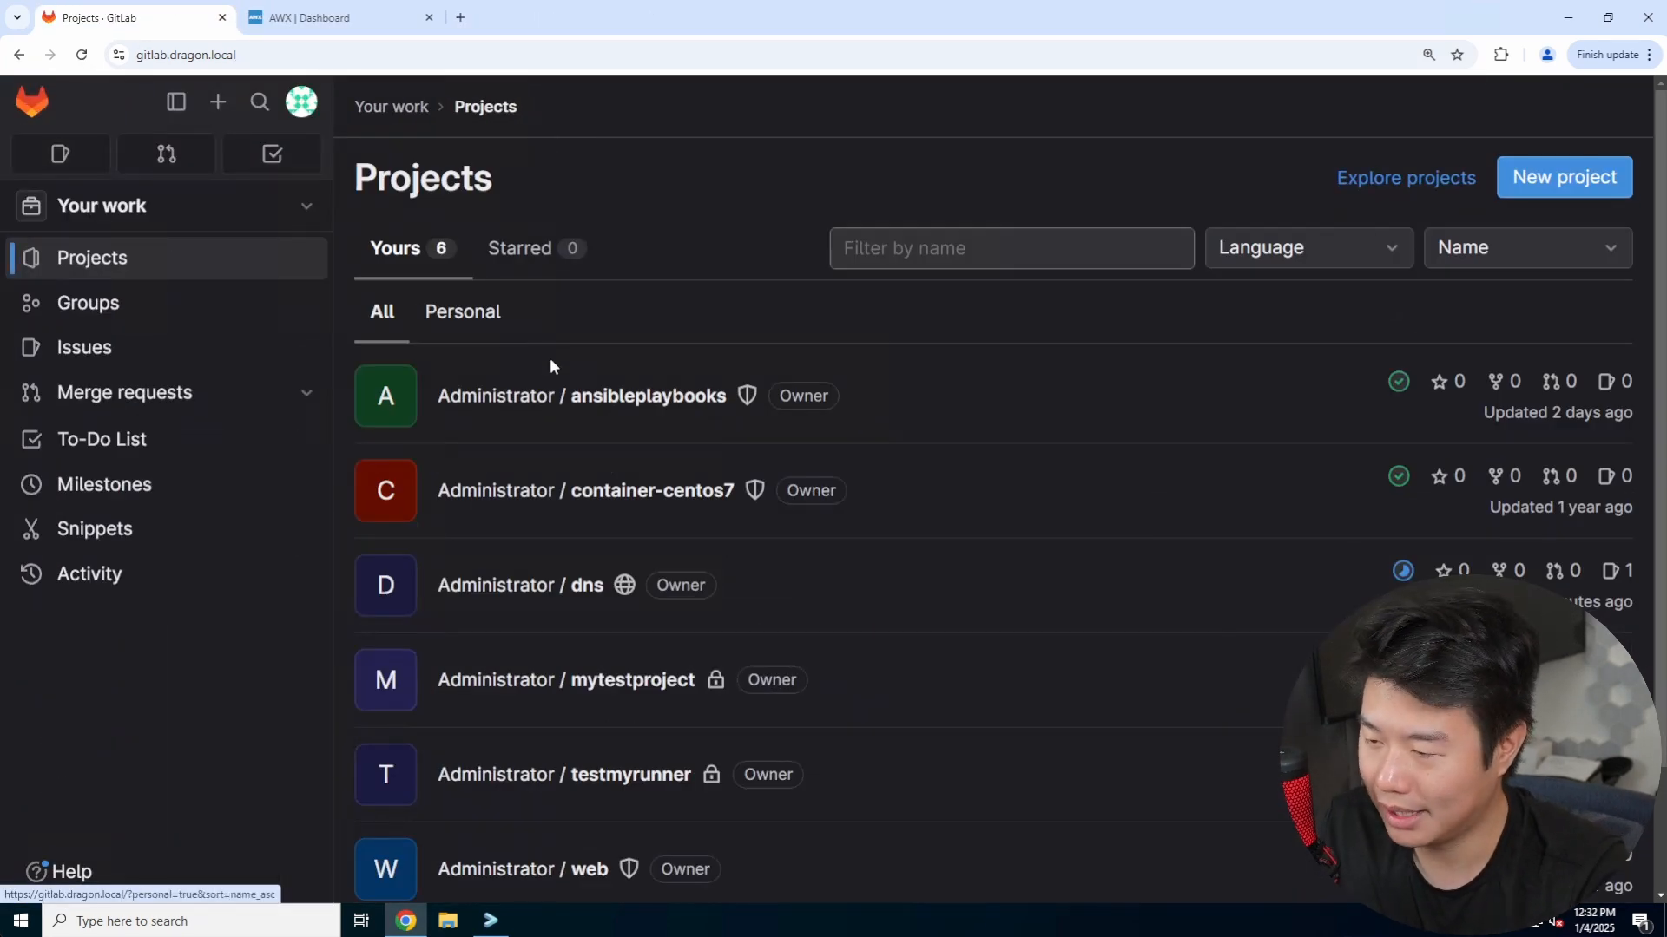
{"action": "left_click", "coordinate": [556, 396]}
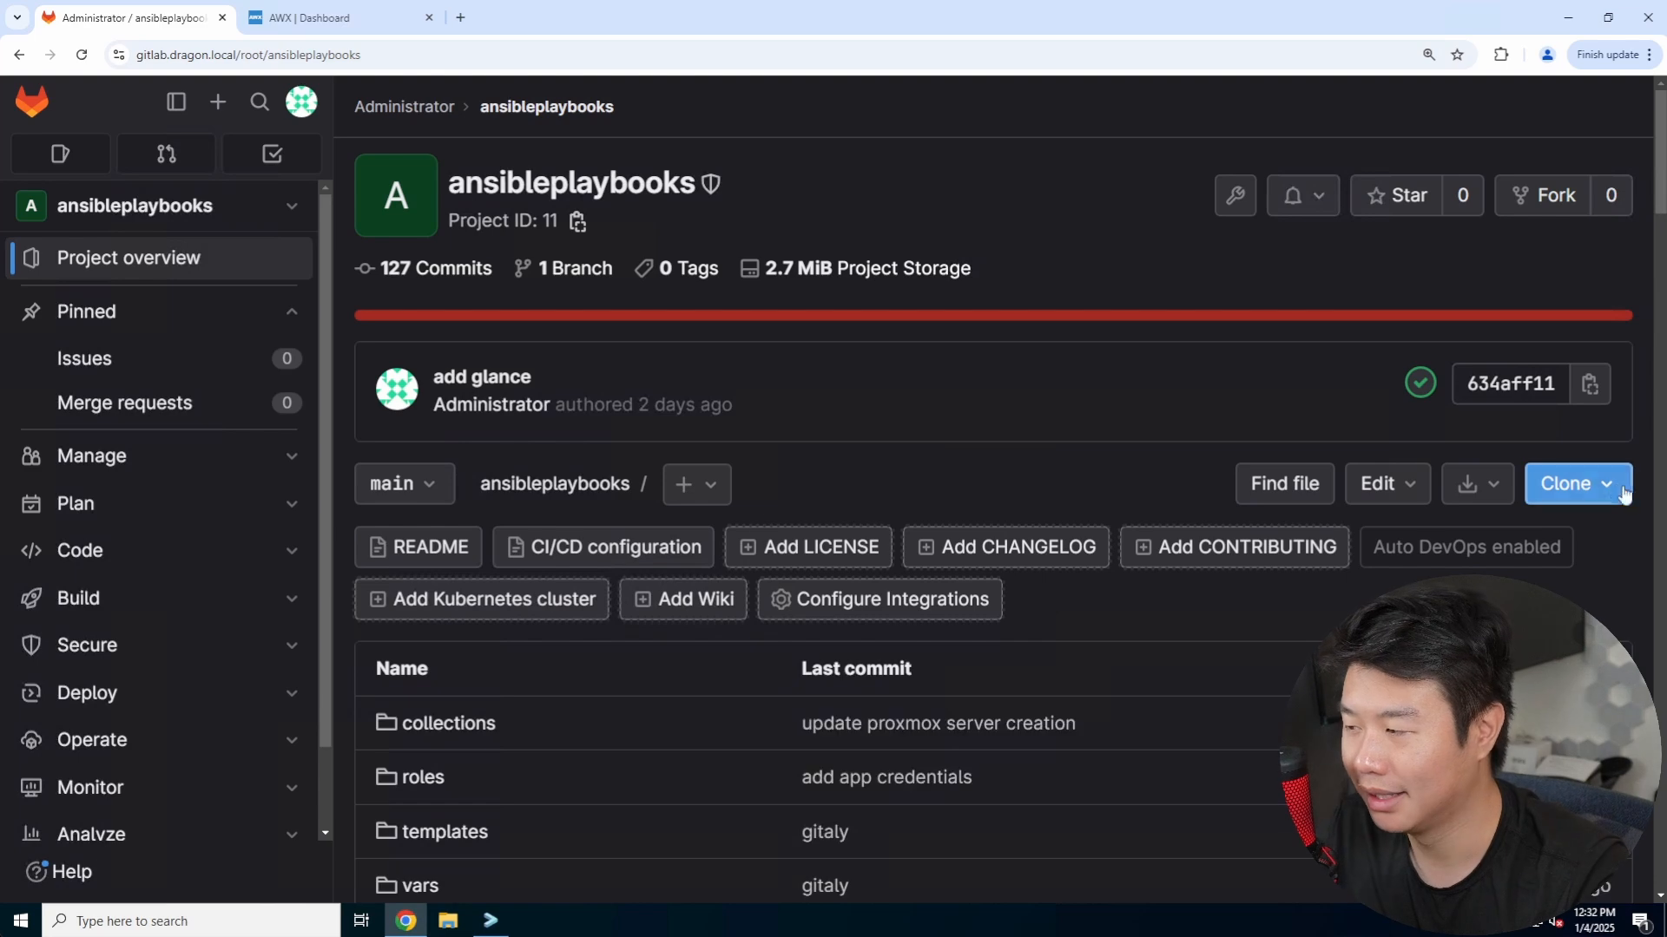
{"action": "left_click", "coordinate": [1380, 483]}
{"action": "left_click", "coordinate": [1298, 562]}
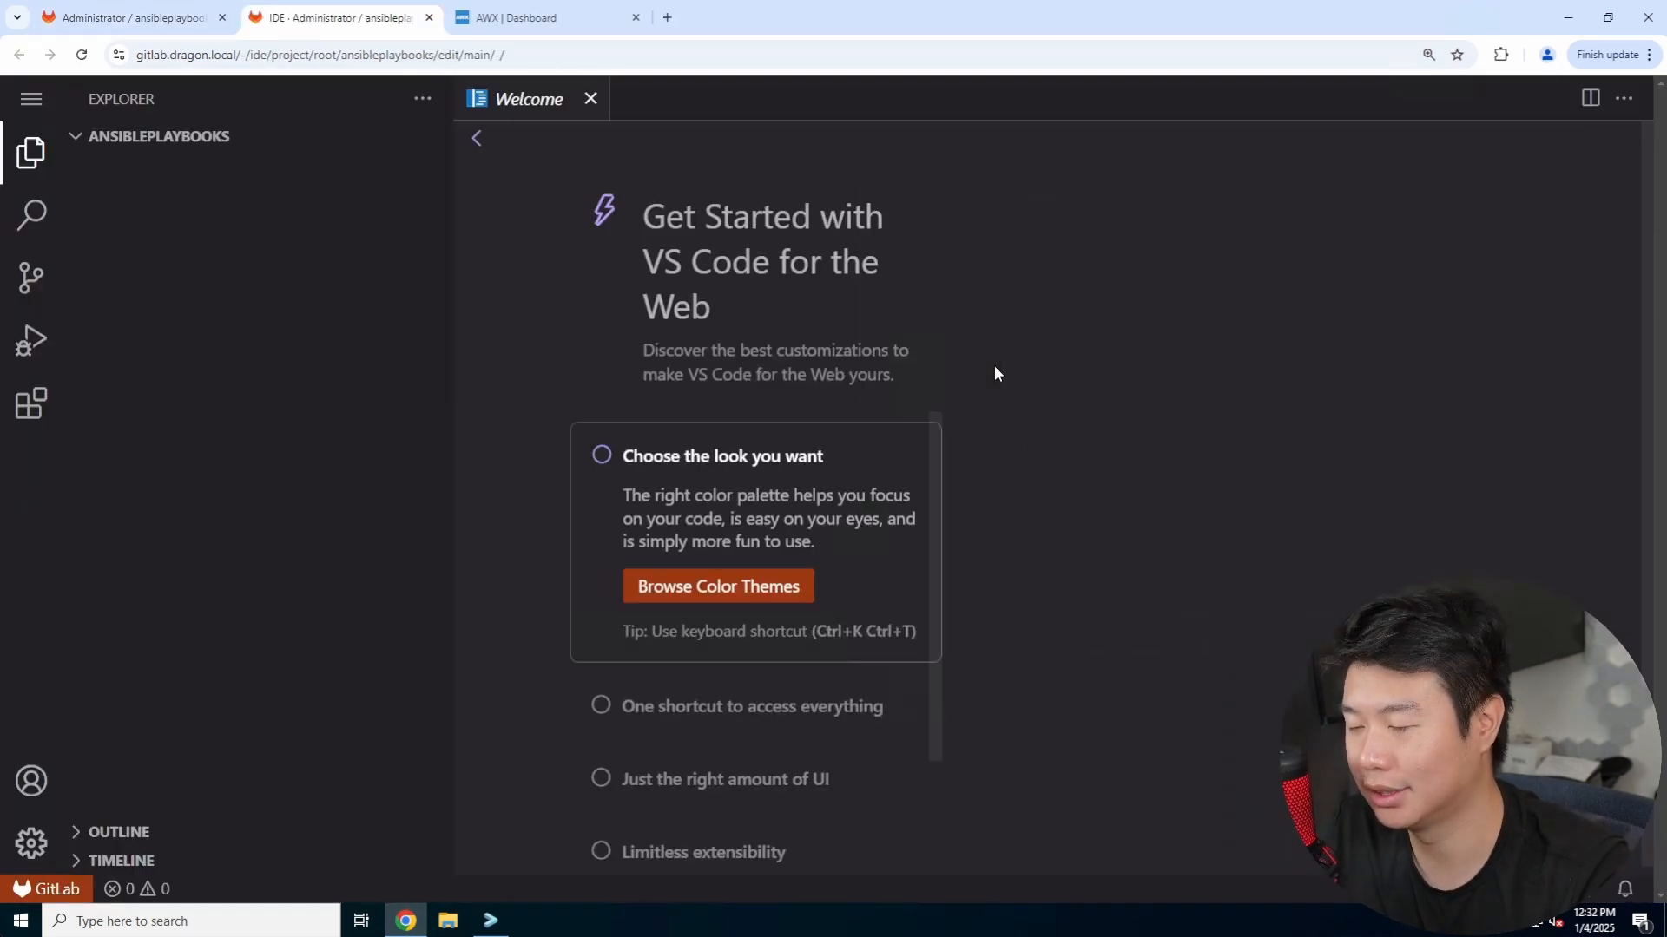
Step: Add the host actual on a new line after glance at the end of the inventory file
{"action": "left_click", "coordinate": [250, 512]}
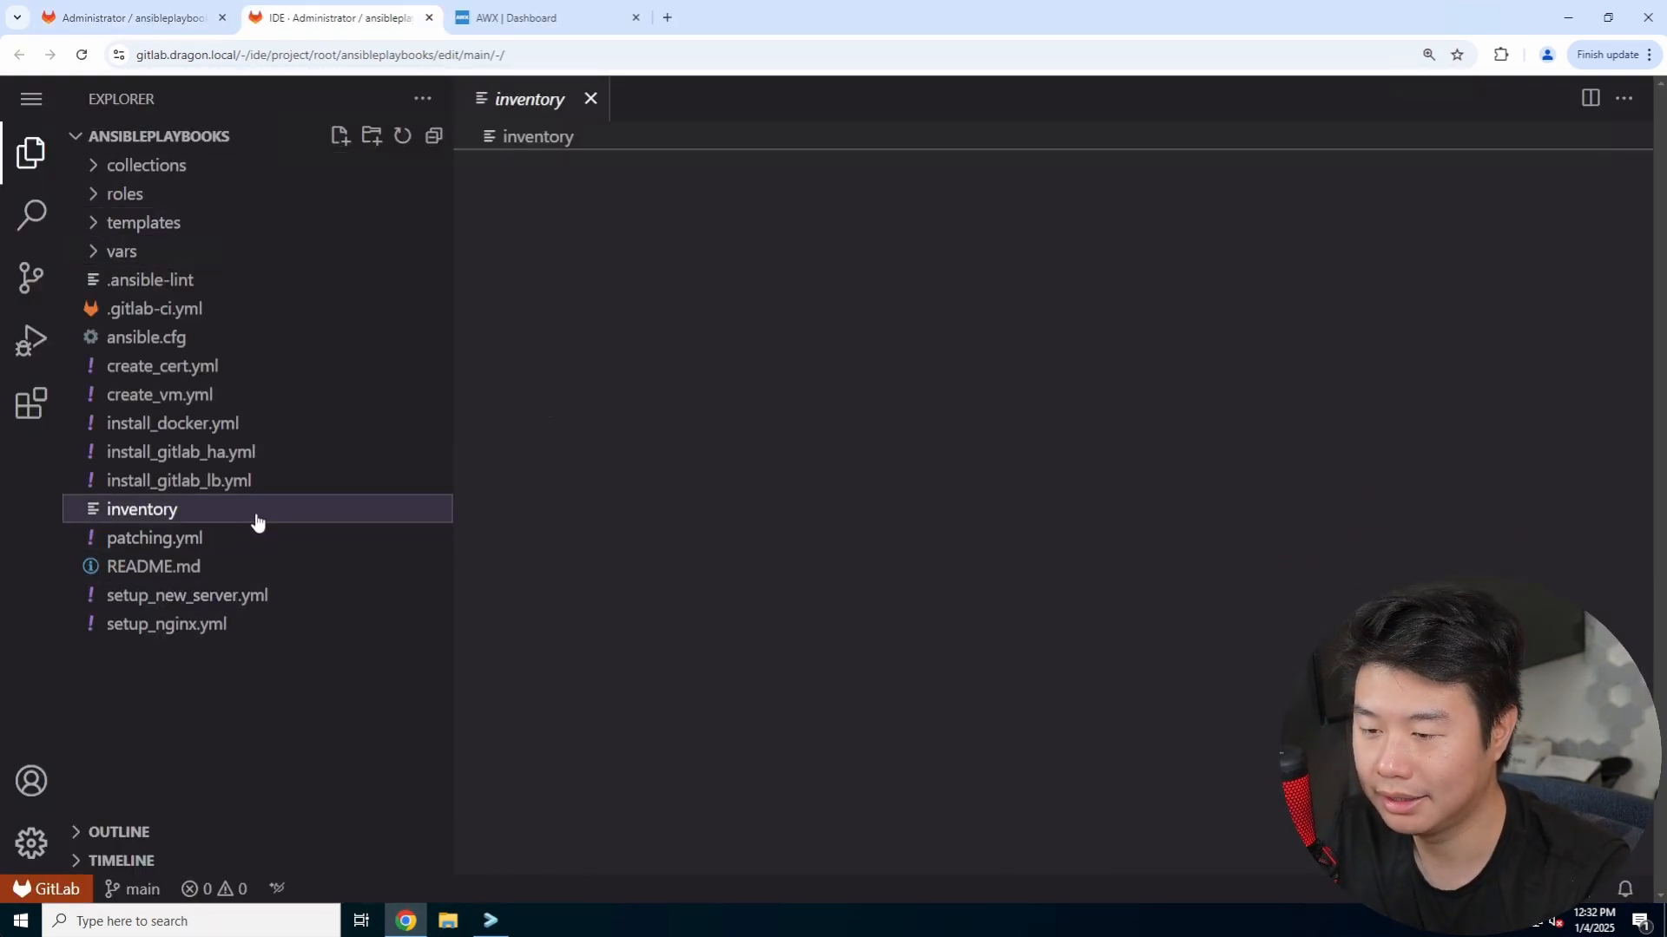
{"action": "scroll", "coordinate": [1030, 382], "scroll_direction": "down", "scroll_amount": 3}
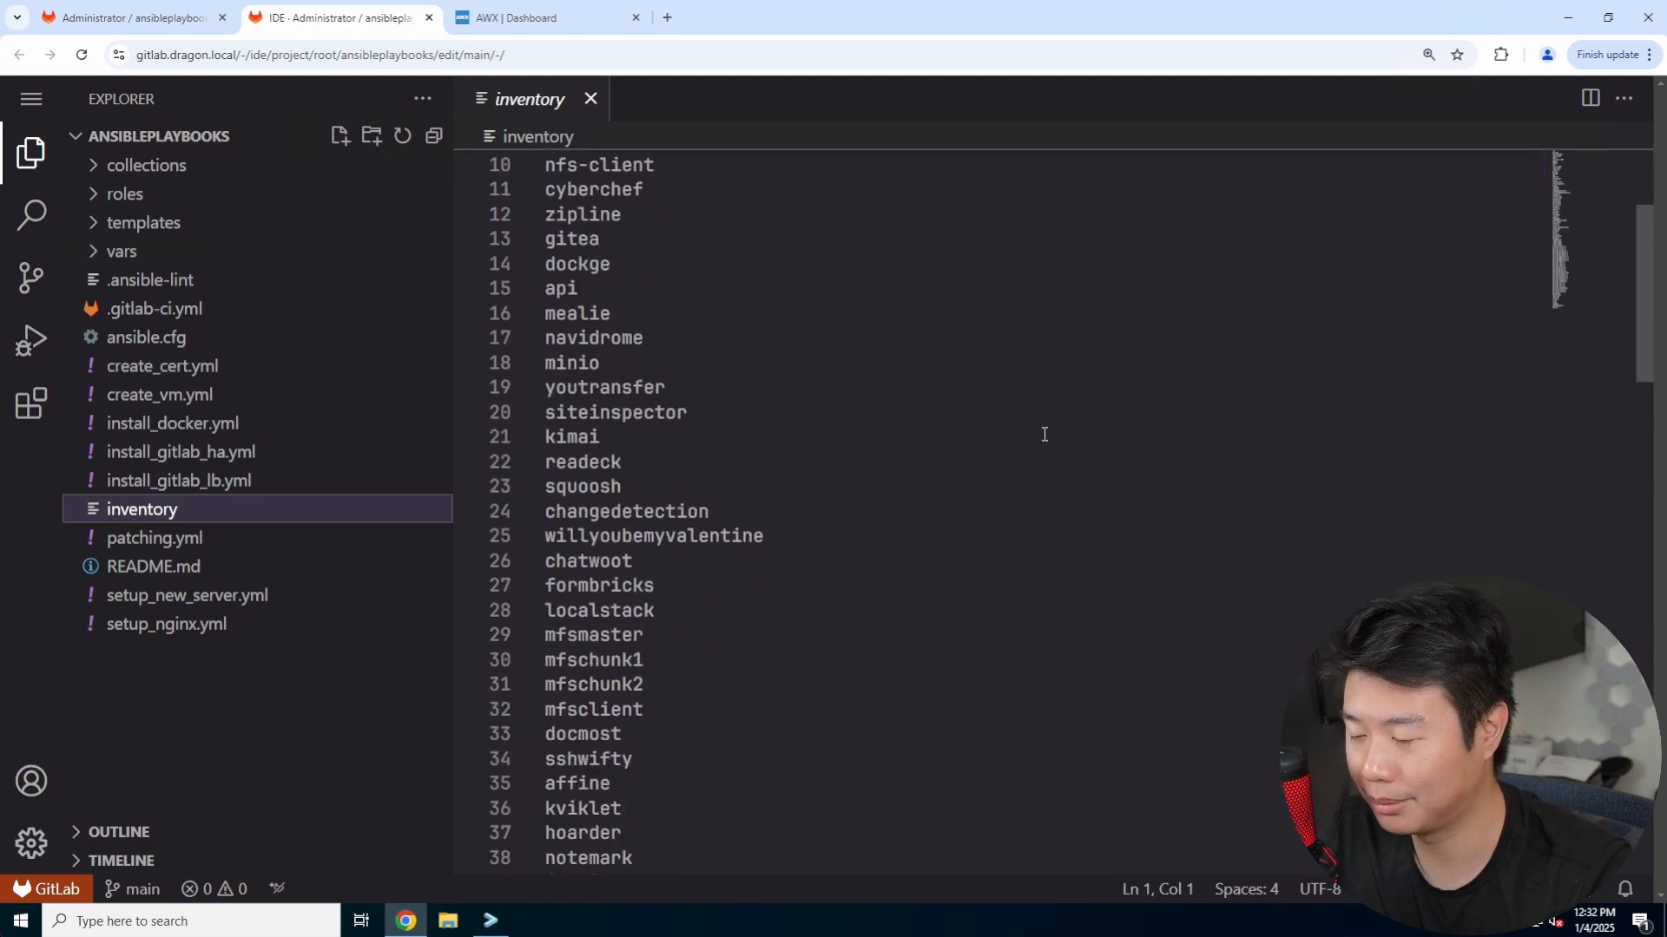
{"action": "scroll", "coordinate": [1045, 434], "scroll_direction": "down", "scroll_amount": 20}
{"action": "scroll", "coordinate": [1042, 435], "scroll_direction": "down", "scroll_amount": 2}
{"action": "left_click", "coordinate": [792, 576]}
{"action": "key", "text": "Return"}
{"action": "type", "text": "actual"}
Step: Commit the inventory change to main with the message "add actual" and close the ansibleplaybooks IDE
{"action": "left_click", "coordinate": [32, 277]}
{"action": "left_click", "coordinate": [234, 144]}
{"action": "type", "text": "add actua"}
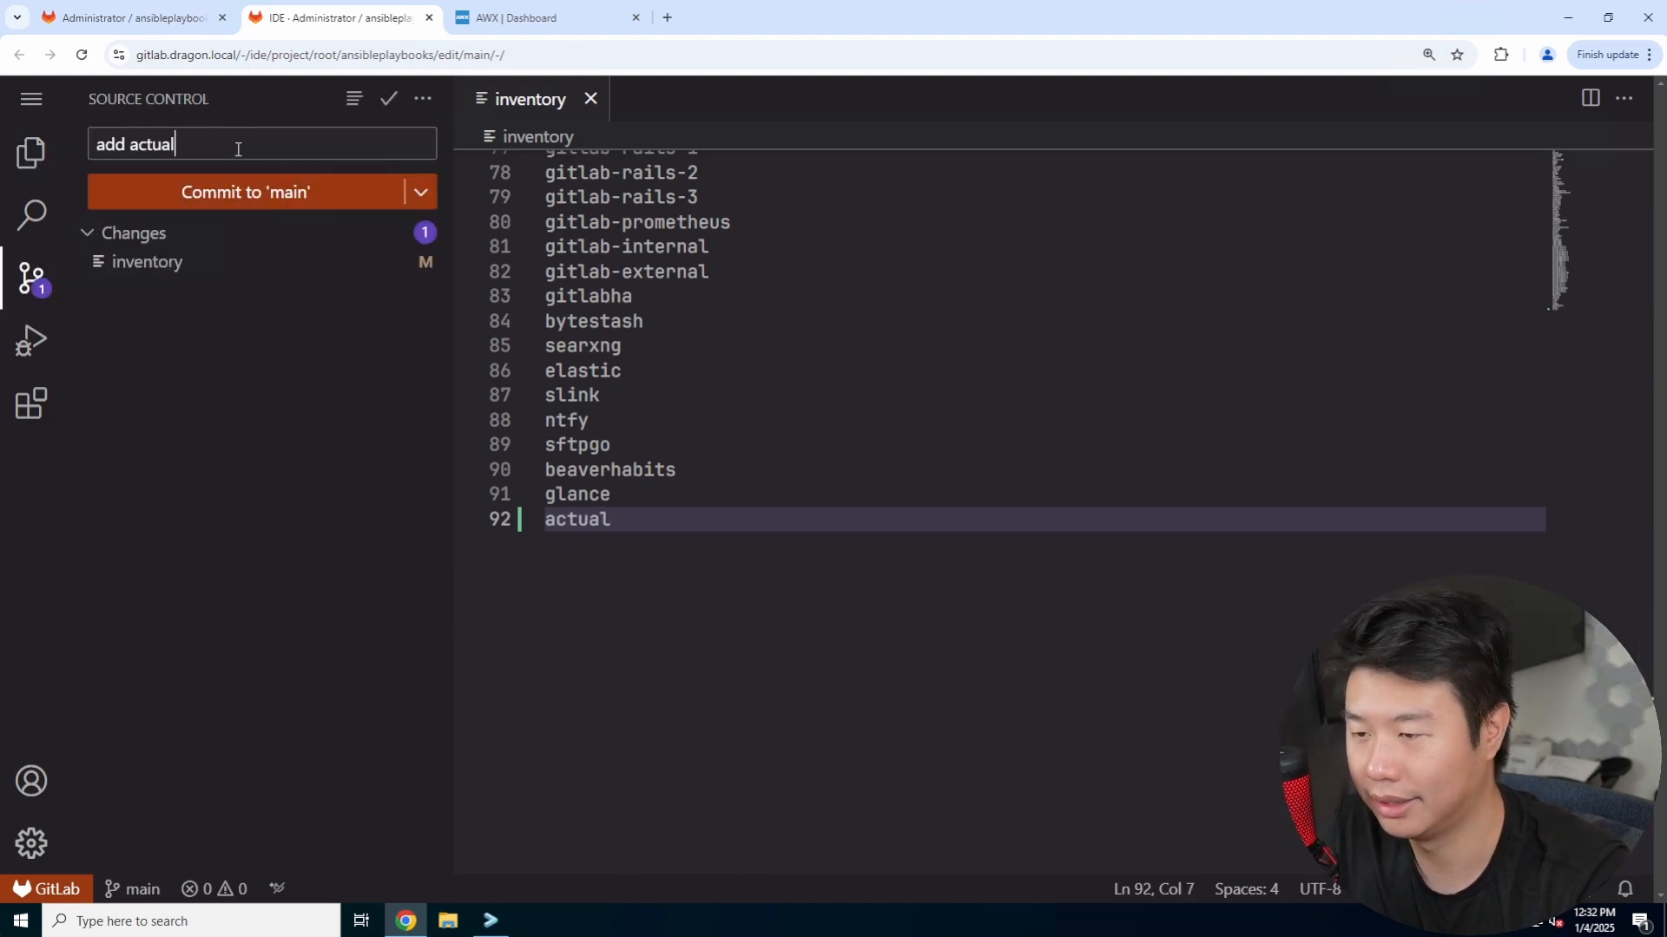
{"action": "left_click", "coordinate": [260, 193]}
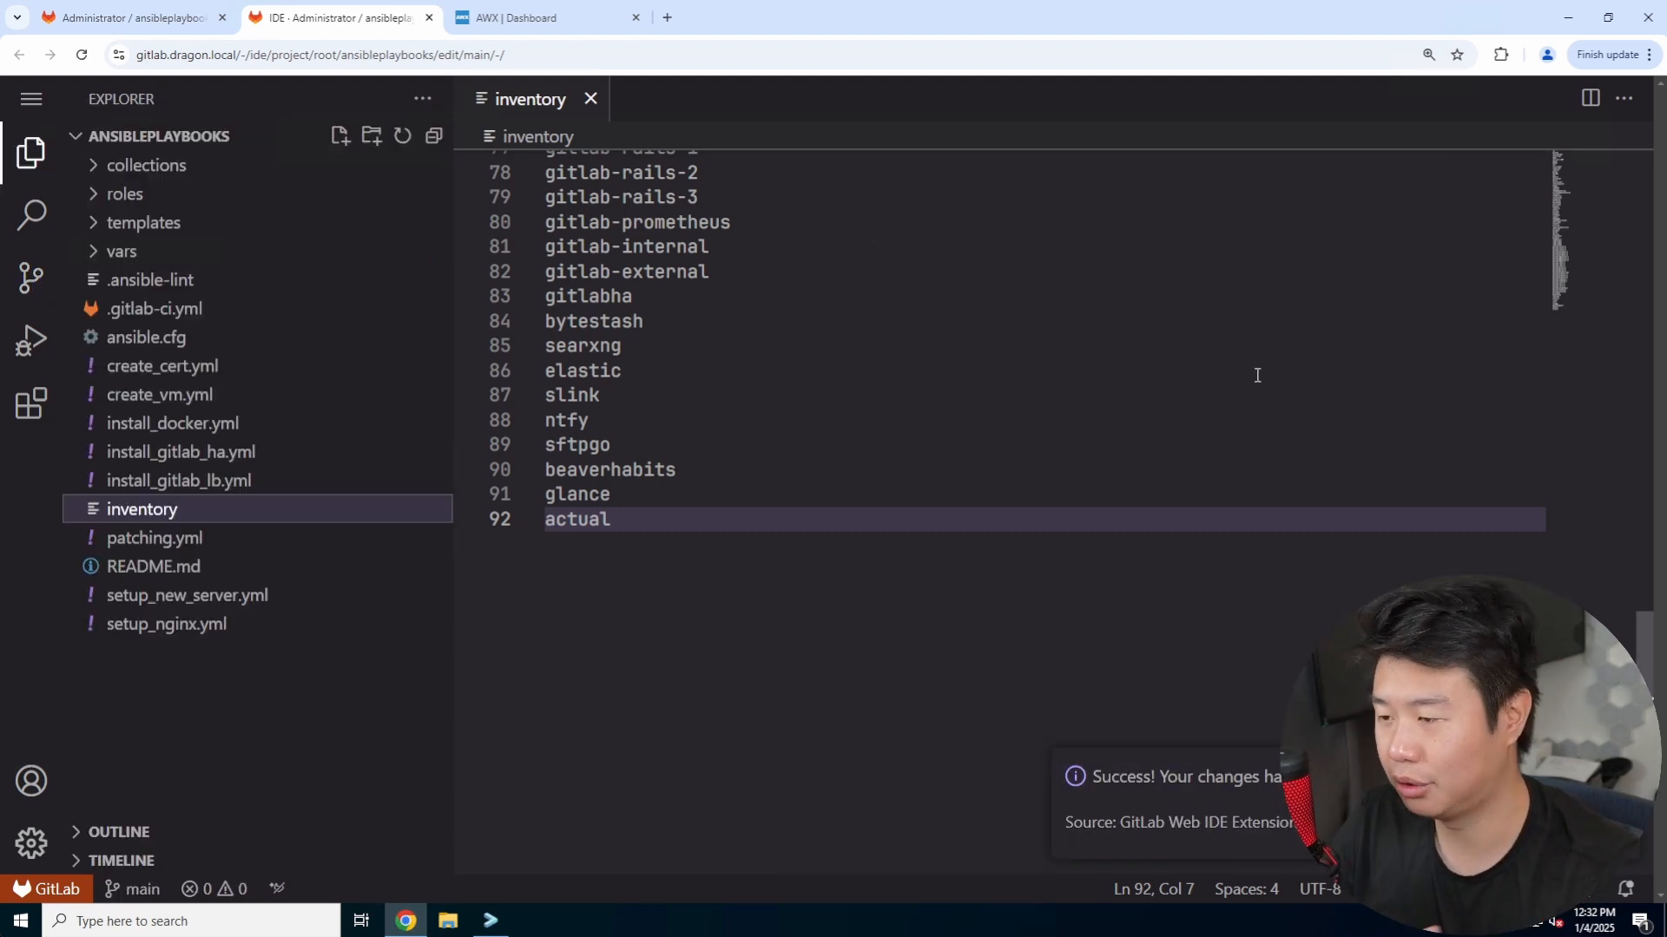
{"action": "left_click", "coordinate": [428, 18]}
Step: Switch to AWX and look through the available templates and the list of recent jobs
{"action": "left_click", "coordinate": [269, 23]}
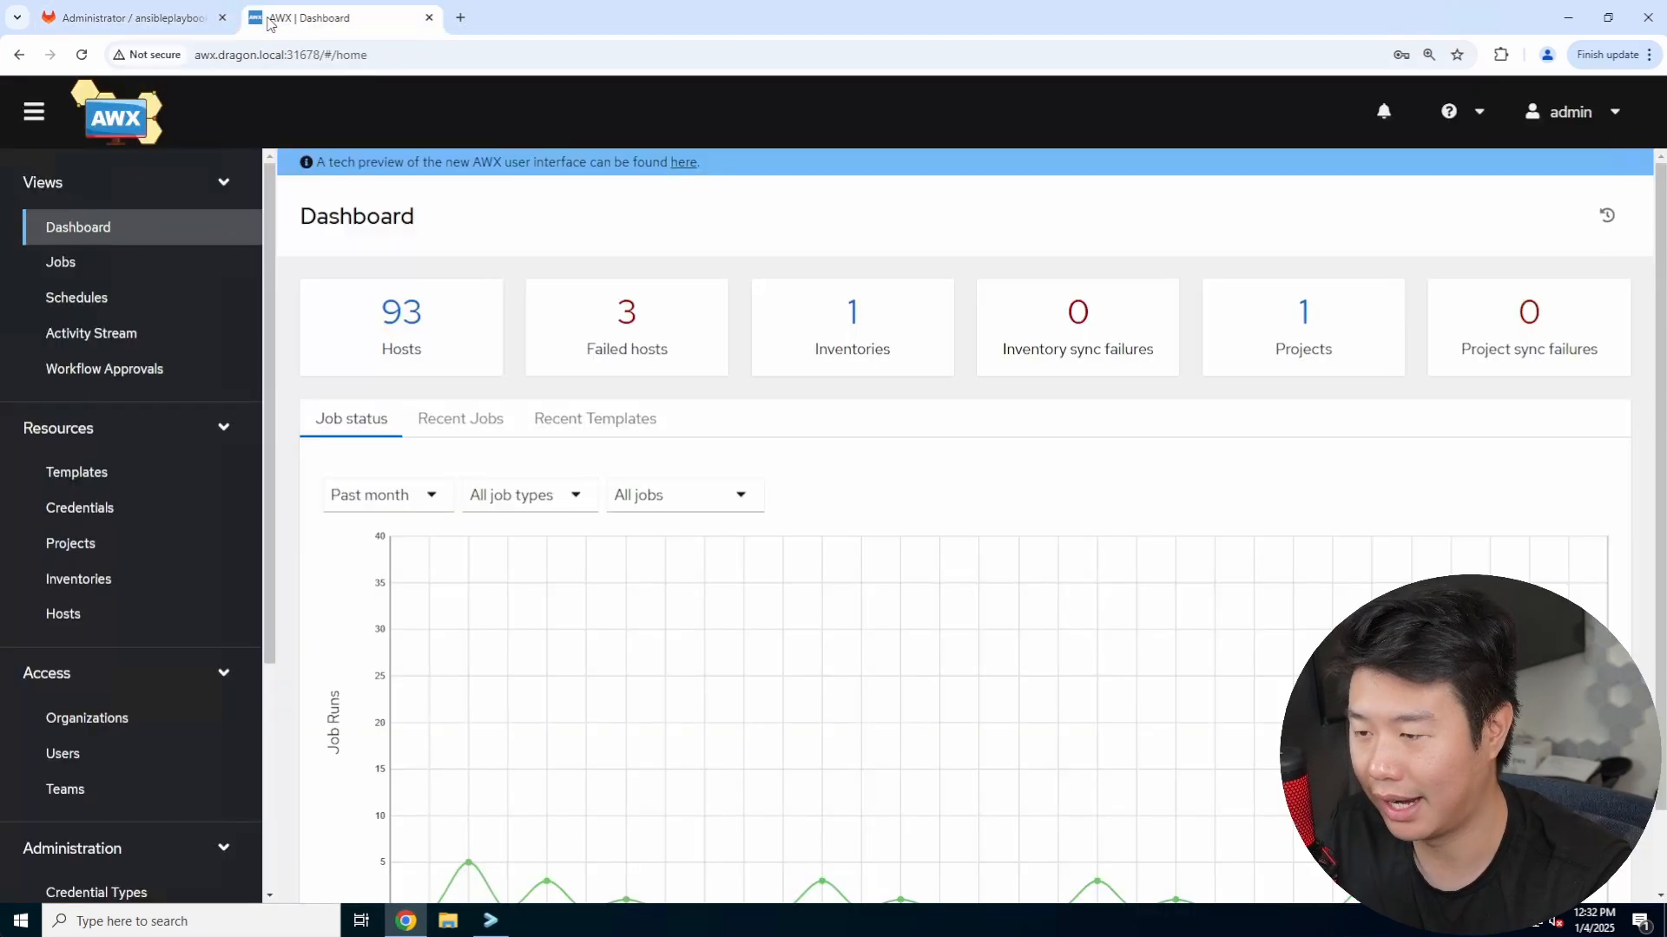
{"action": "left_click", "coordinate": [119, 478]}
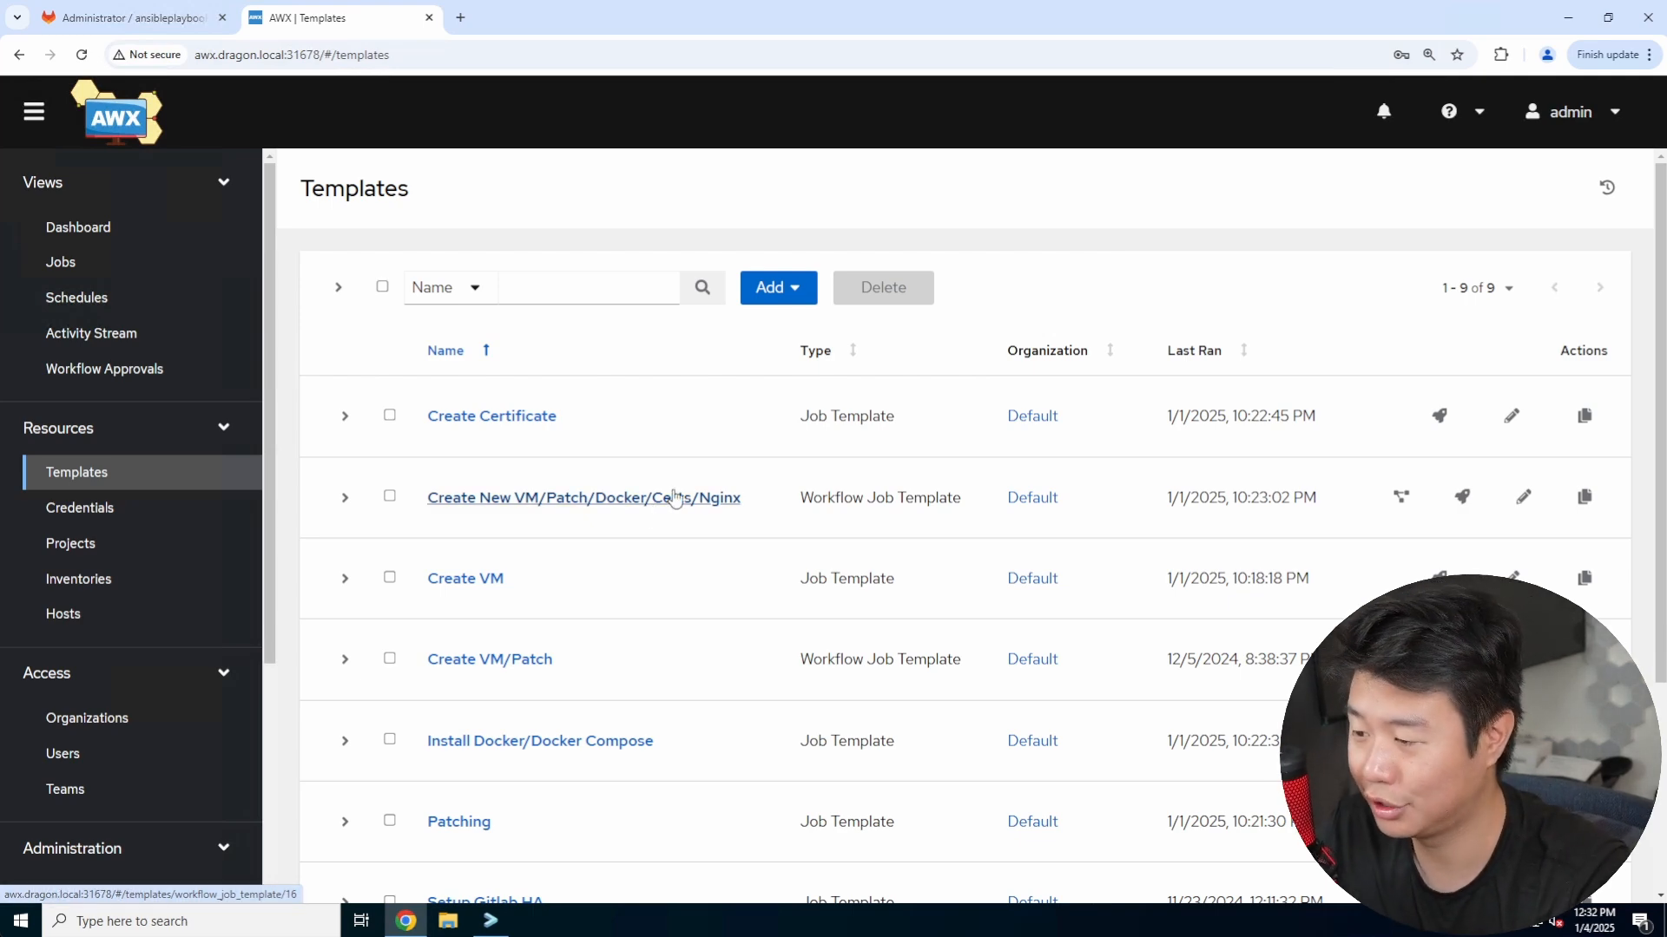
{"action": "scroll", "coordinate": [651, 559], "scroll_direction": "down", "scroll_amount": 3}
{"action": "scroll", "coordinate": [506, 628], "scroll_direction": "up", "scroll_amount": 2}
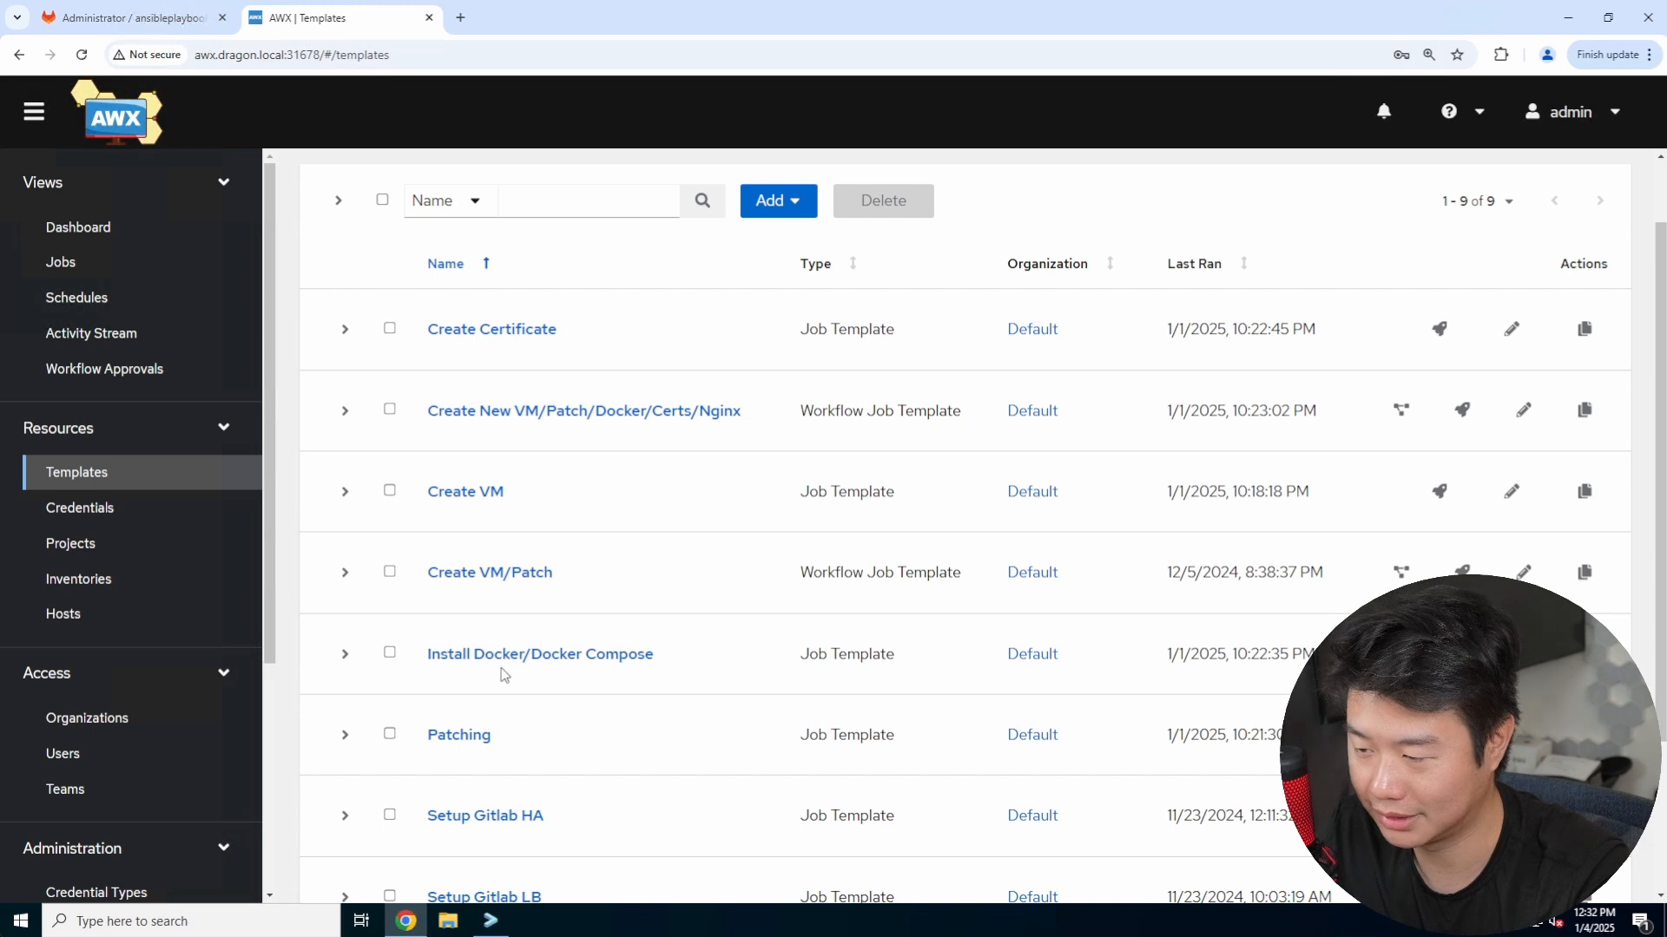
{"action": "left_click", "coordinate": [64, 262]}
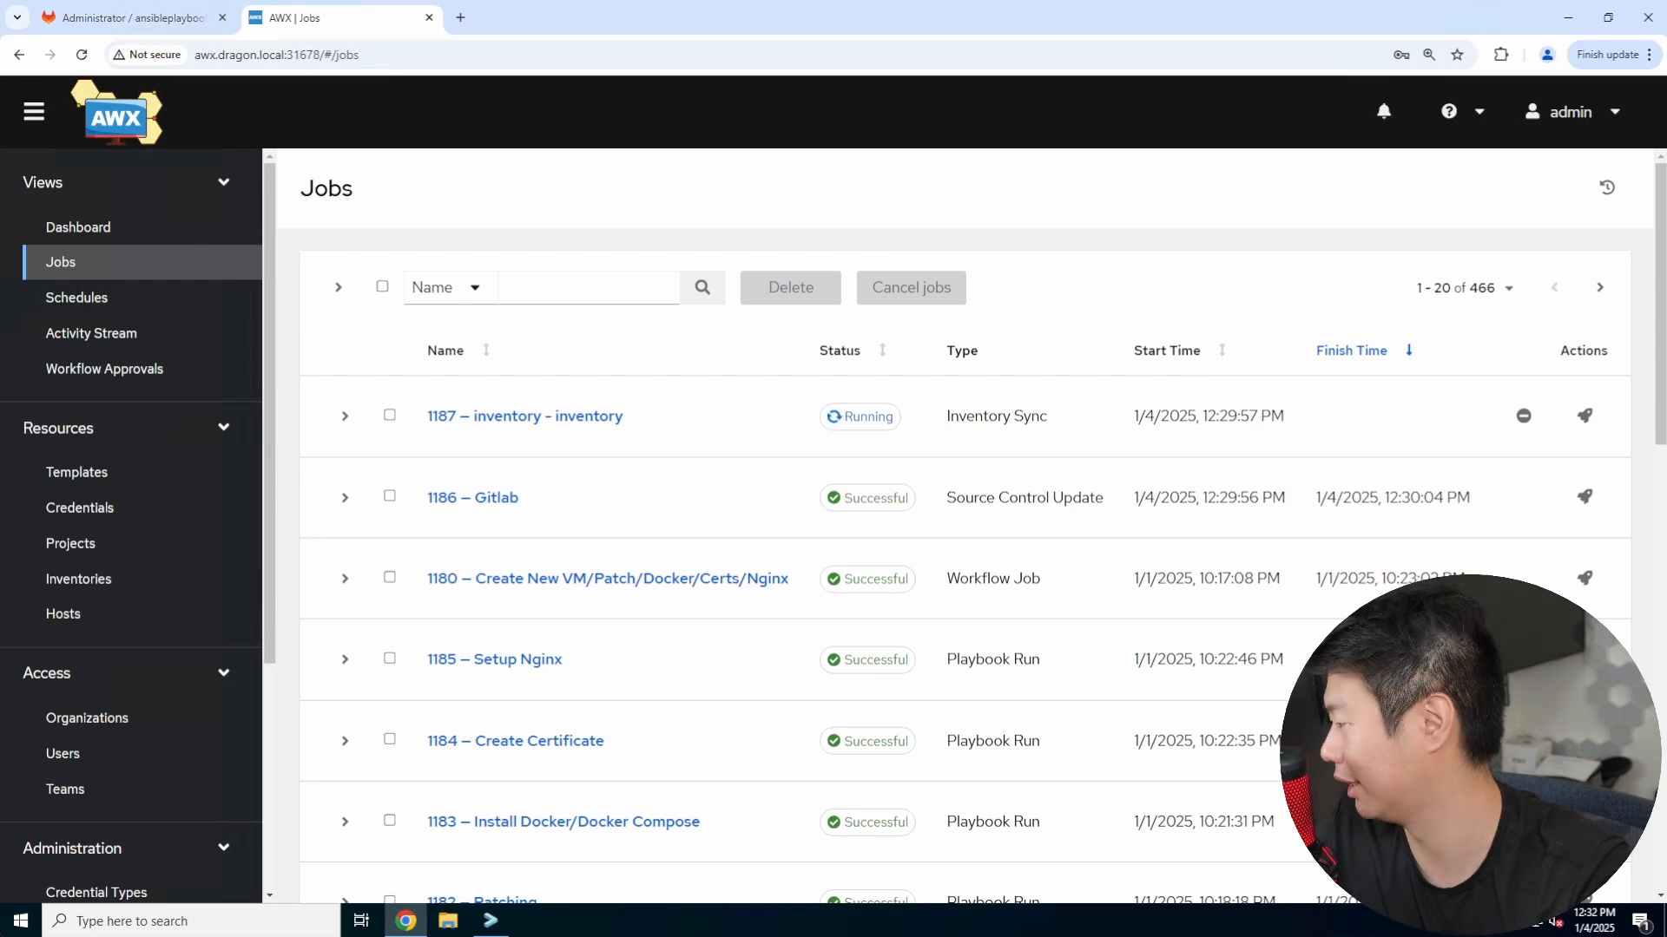
Step: Start launching the Create New VM/Patch/Docker/Certs/Nginx workflow with hostname actual, new_IP 172.16.1.161 and vm_name DragonActual
{"action": "left_click", "coordinate": [146, 480]}
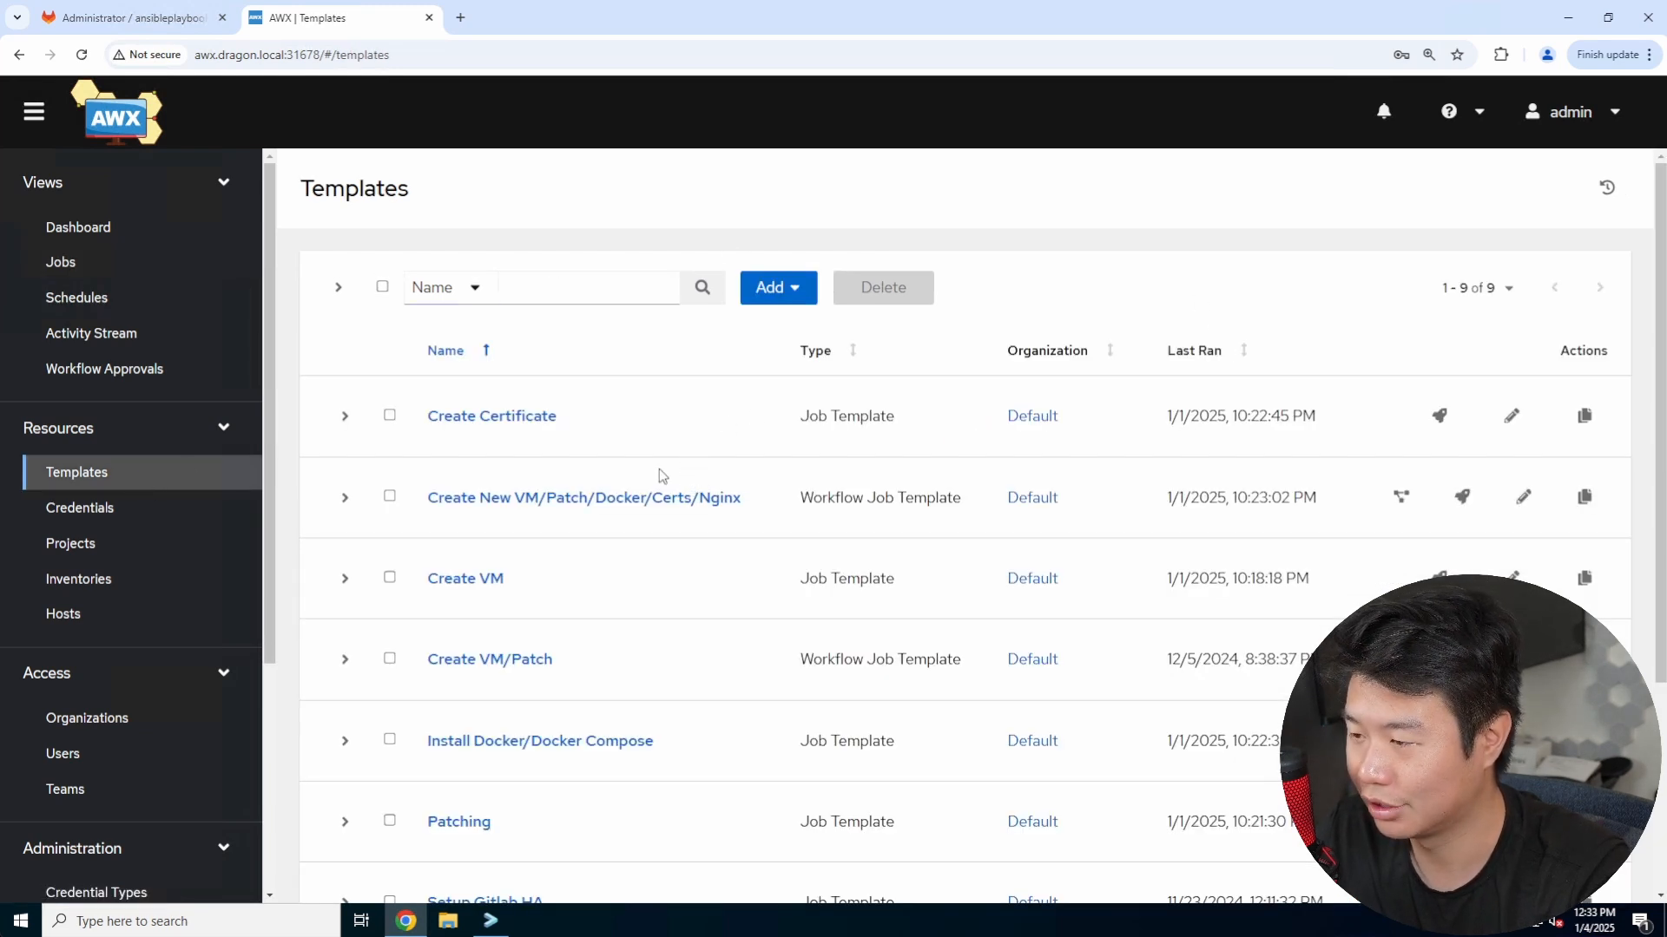
{"action": "left_click", "coordinate": [1462, 497]}
{"action": "left_click", "coordinate": [666, 295]}
{"action": "type", "text": "actual"}
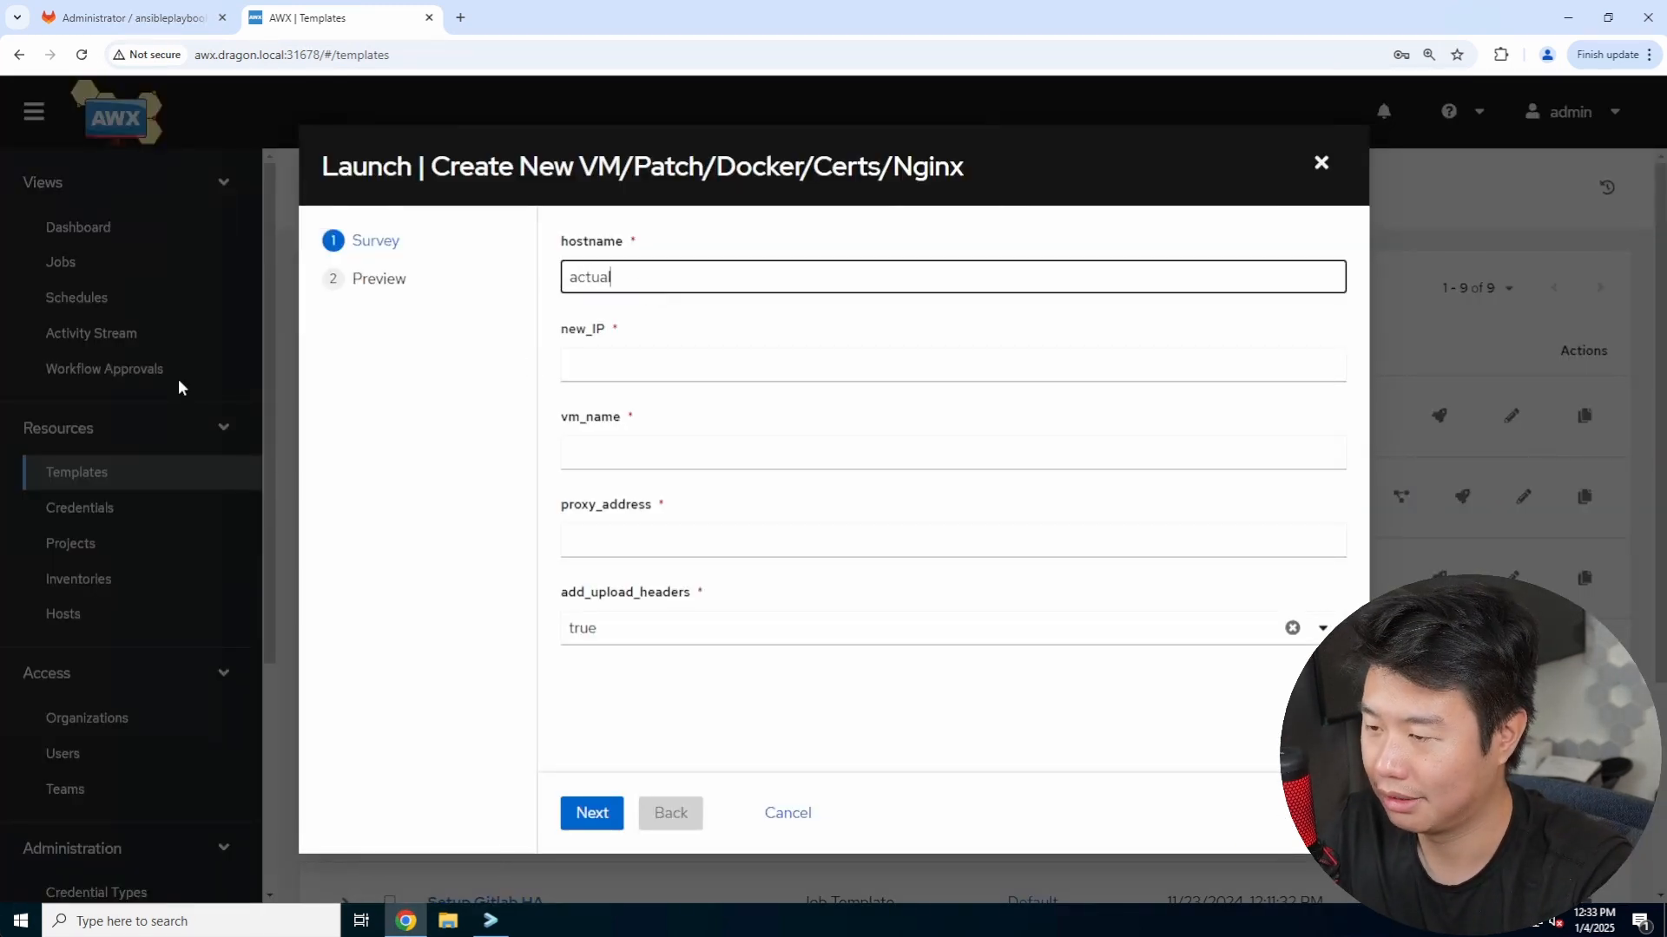
{"action": "key", "text": "Tab"}
{"action": "type", "text": "172.16.1.161"}
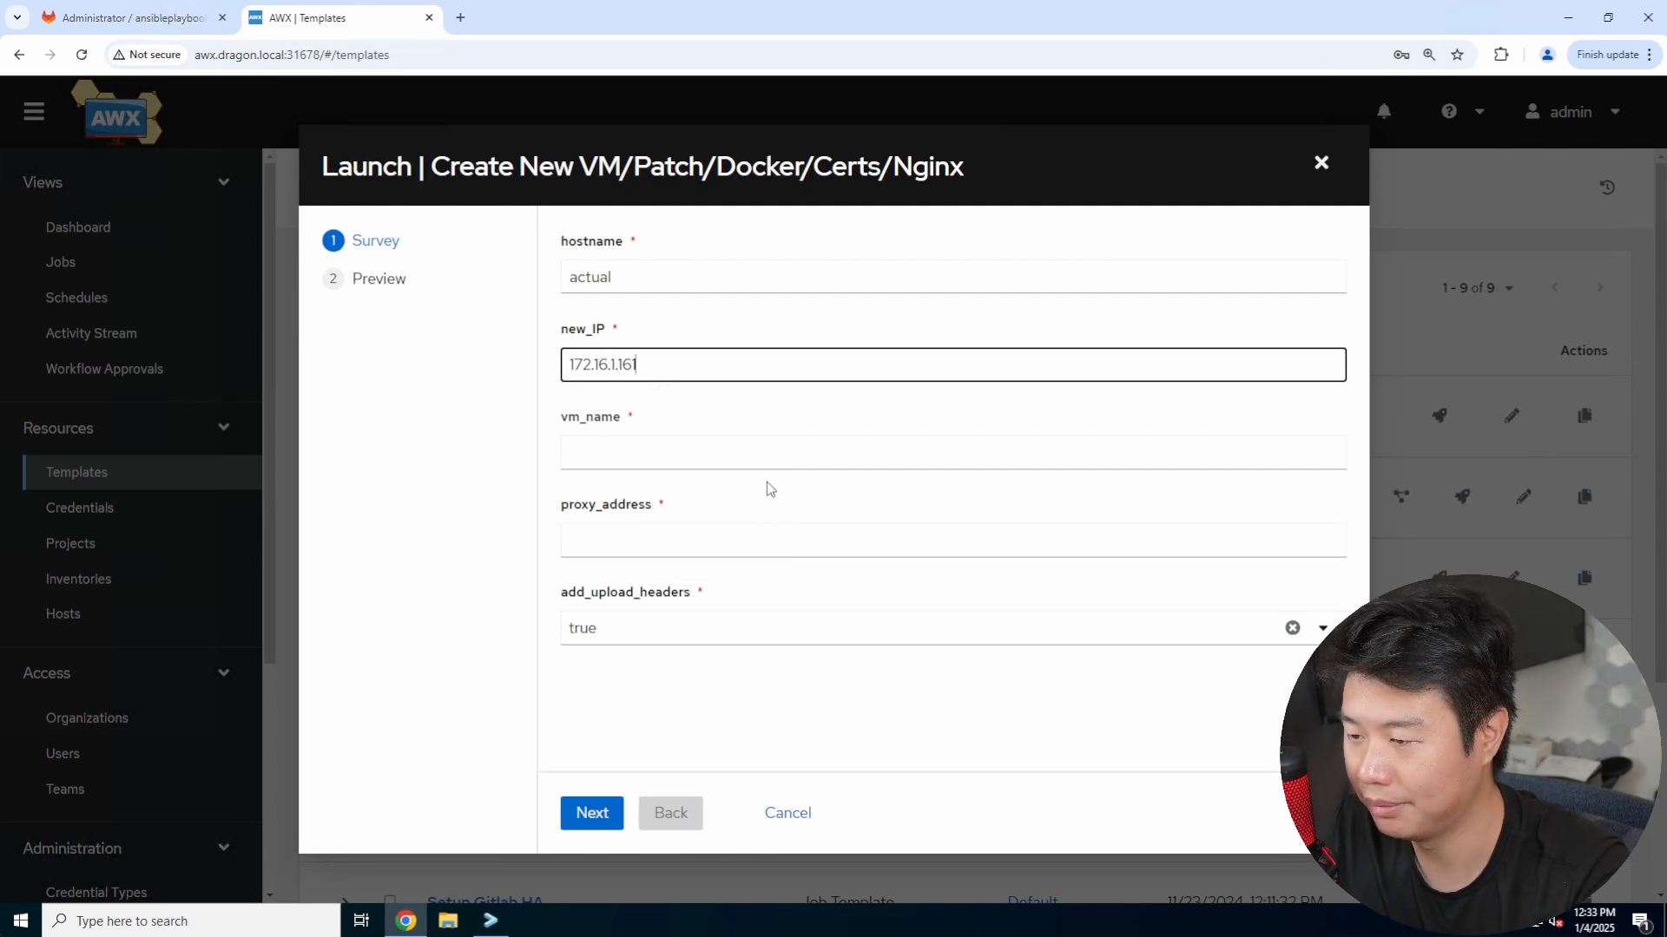
{"action": "left_click", "coordinate": [765, 449]}
{"action": "type", "text": "DragonActual"}
{"action": "key", "text": "Tab"}
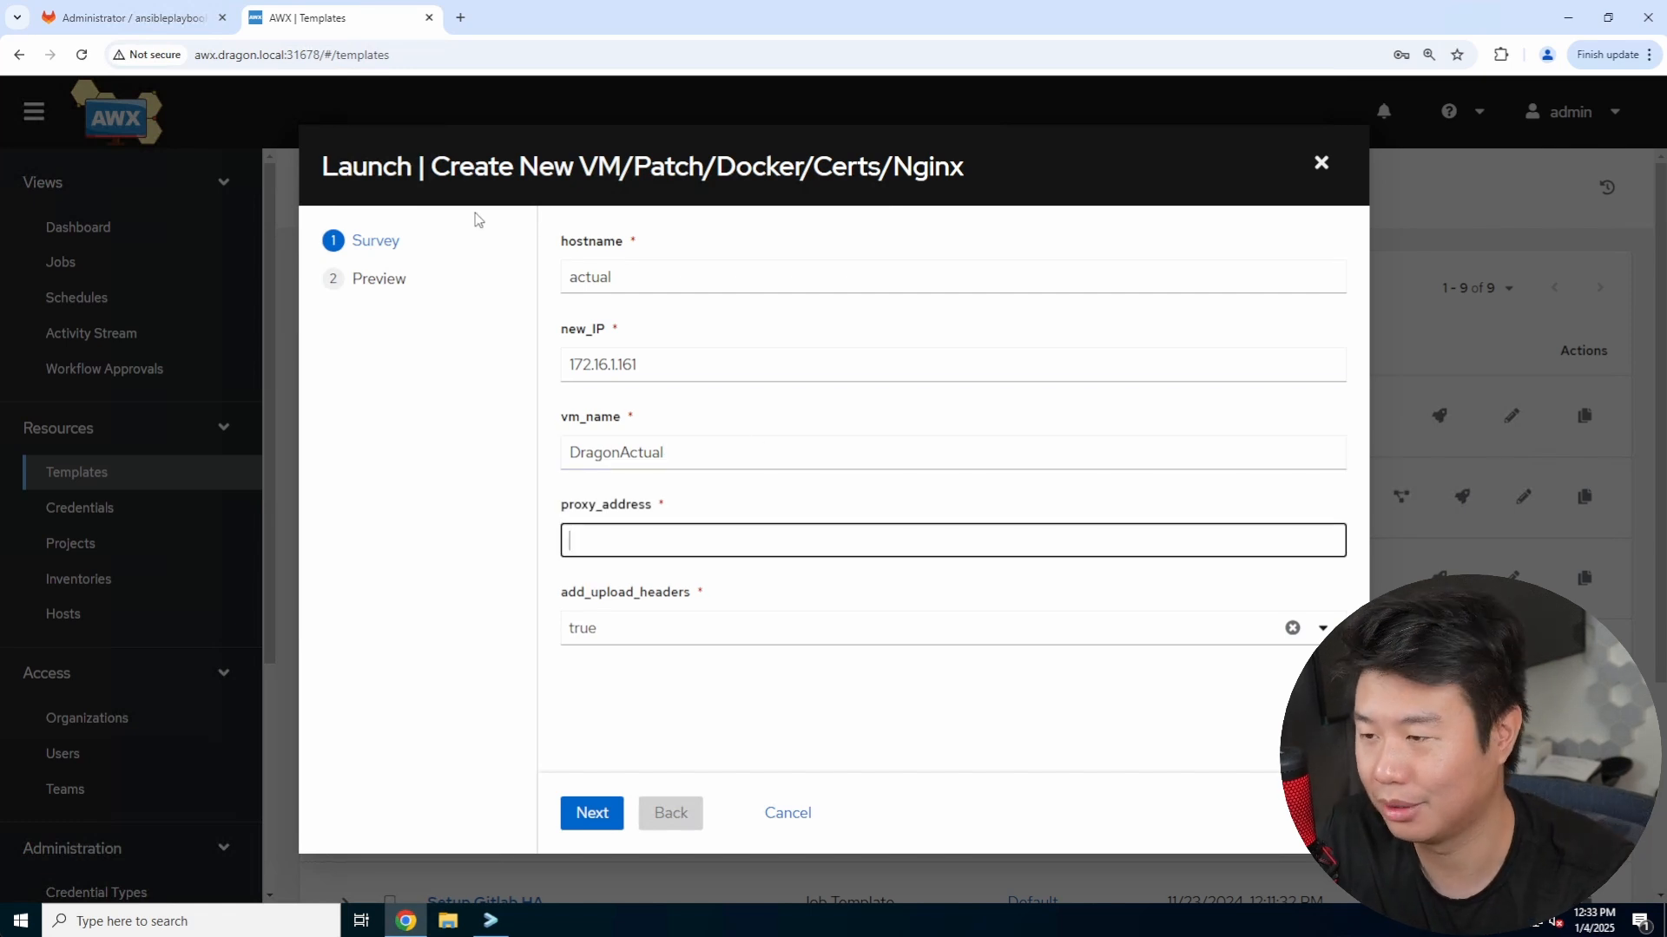
Step: Search the web for "actual budget github", open the actualbudget/actual repository and follow its README to the Docker installation docs
{"action": "left_click", "coordinate": [457, 17]}
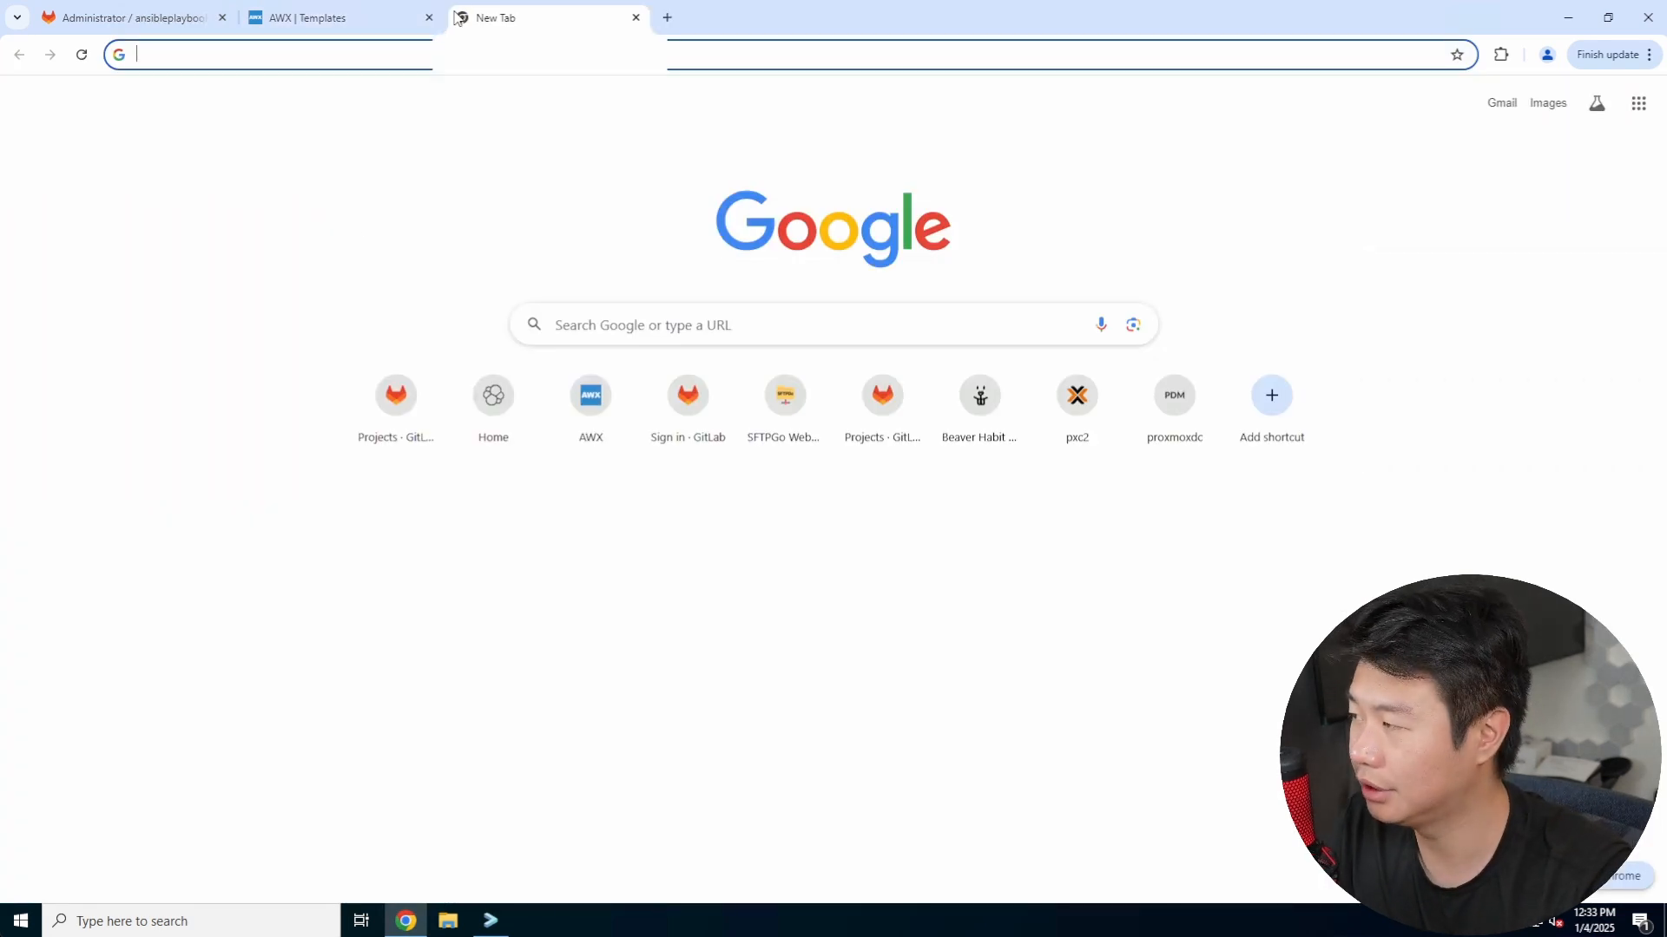
{"action": "type", "text": "actual budge"}
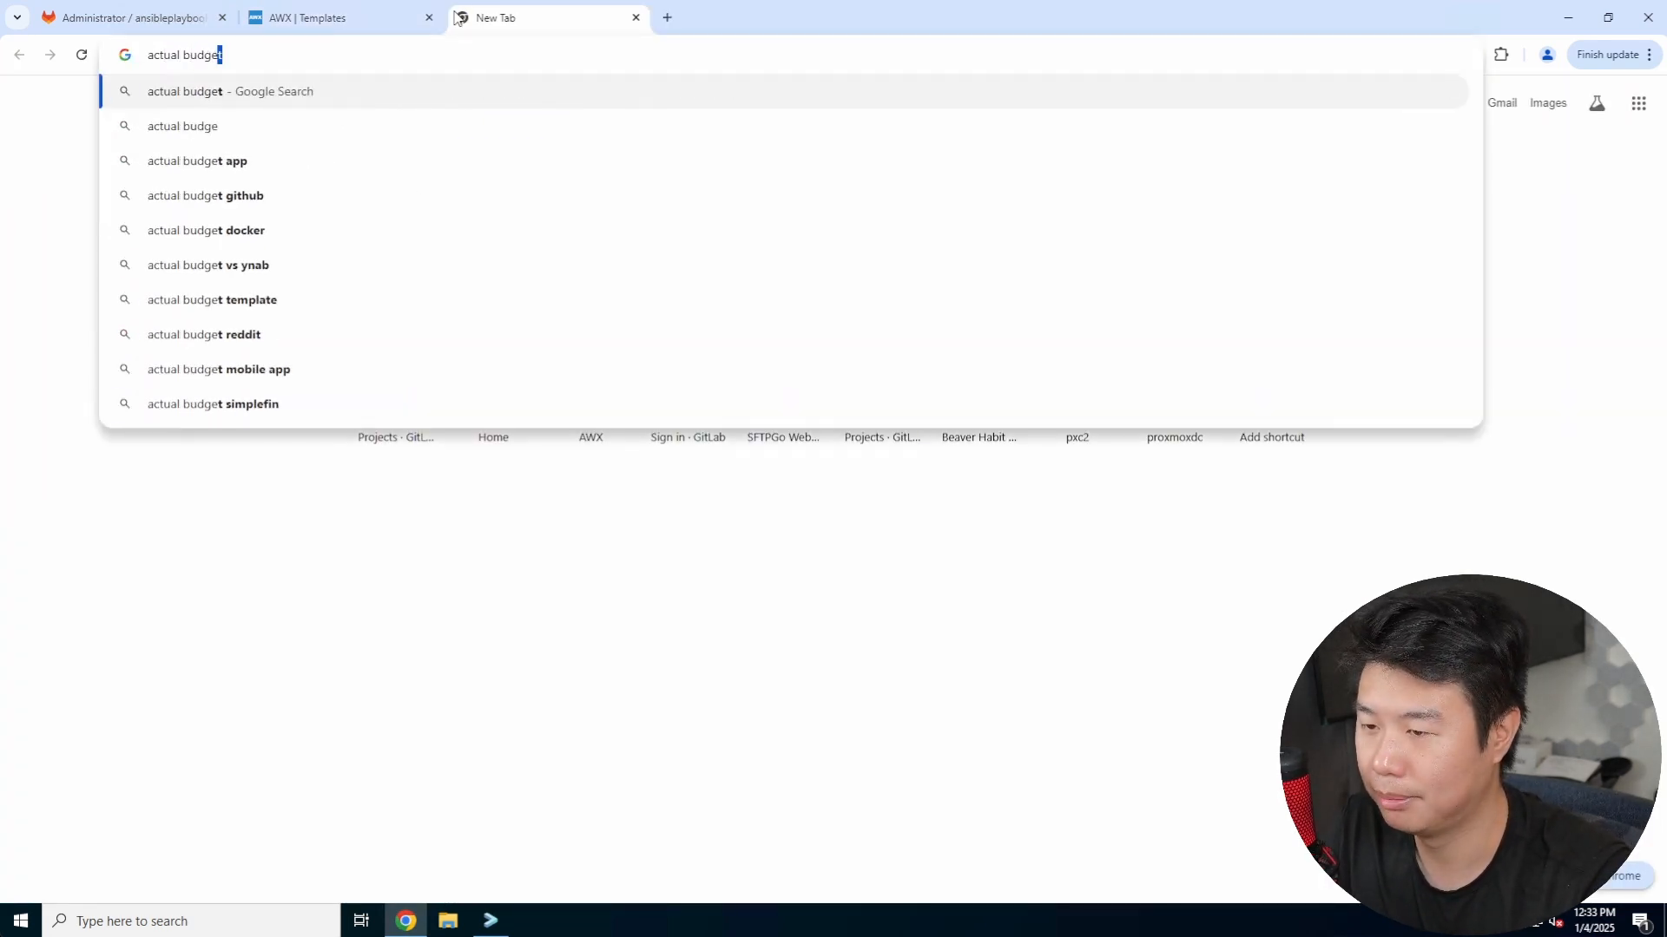
{"action": "type", "text": "t github"}
{"action": "key", "text": "Return"}
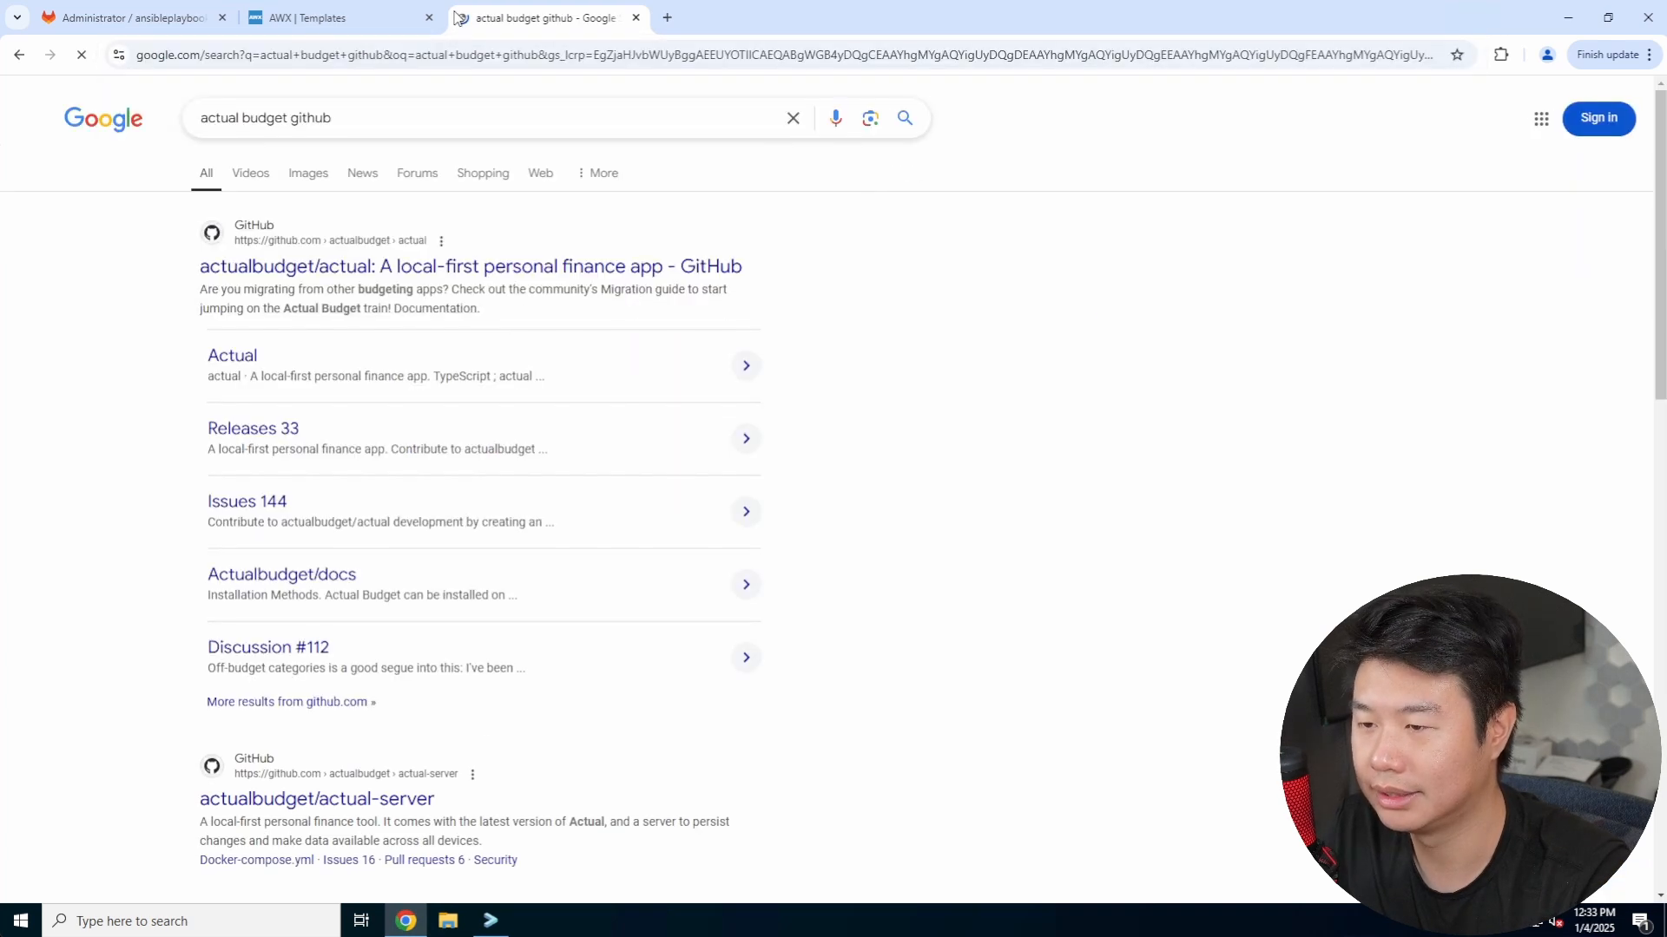
{"action": "left_click", "coordinate": [310, 266]}
{"action": "scroll", "coordinate": [519, 446], "scroll_direction": "down", "scroll_amount": 6}
{"action": "scroll", "coordinate": [519, 446], "scroll_direction": "down", "scroll_amount": 10}
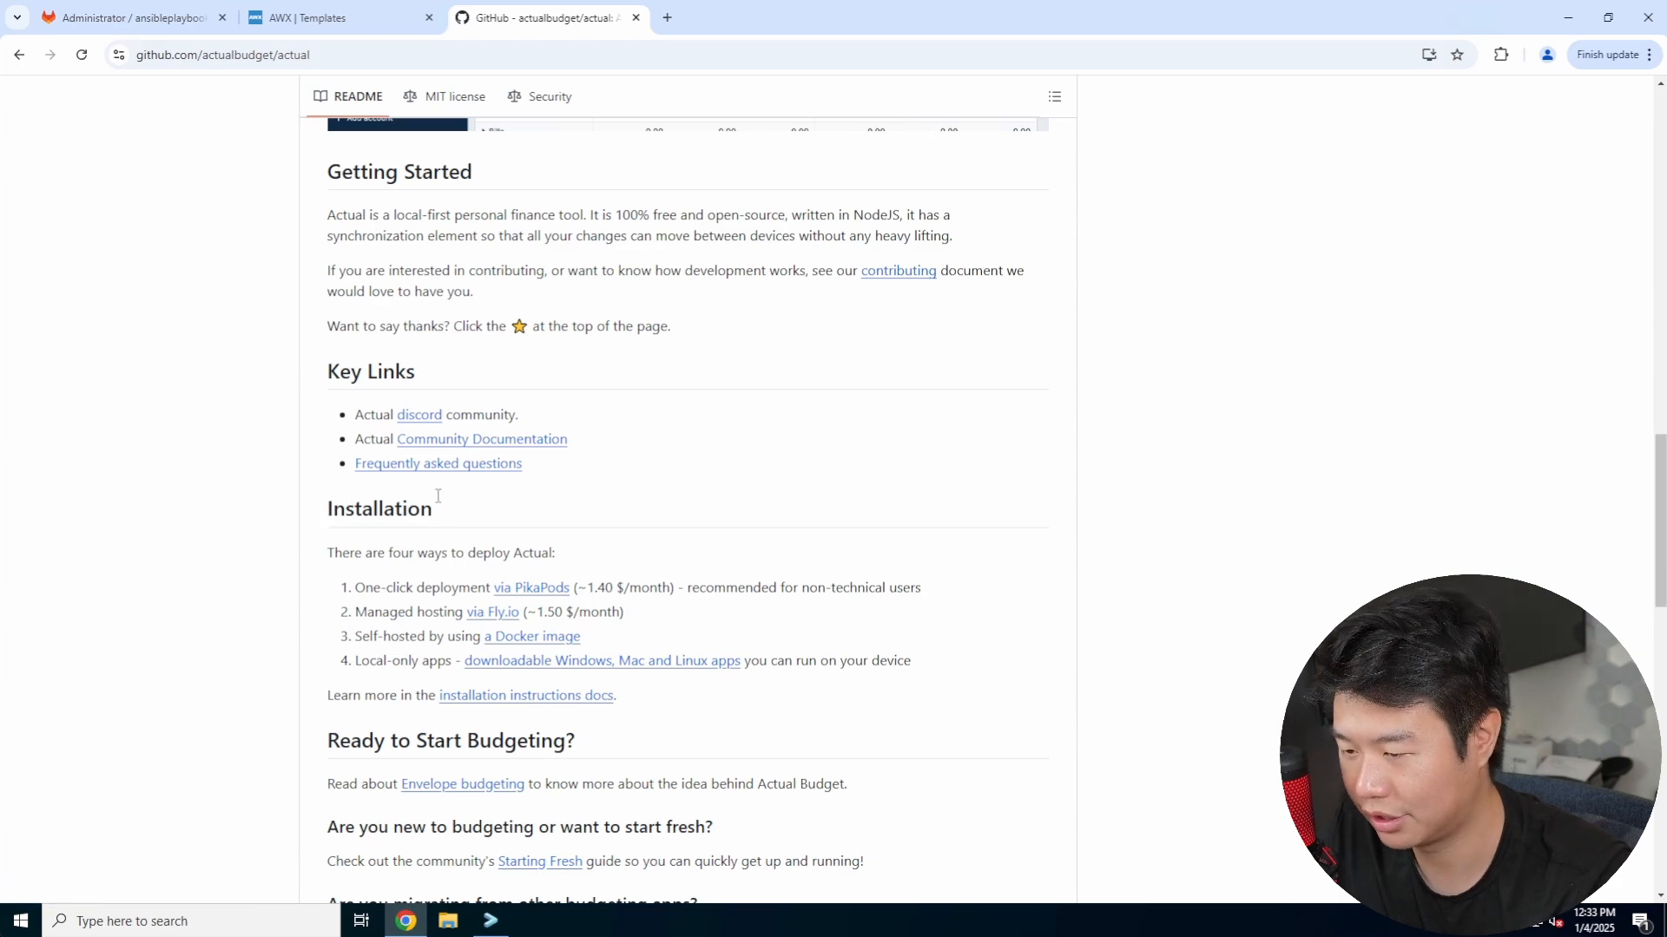
{"action": "left_click", "coordinate": [558, 639]}
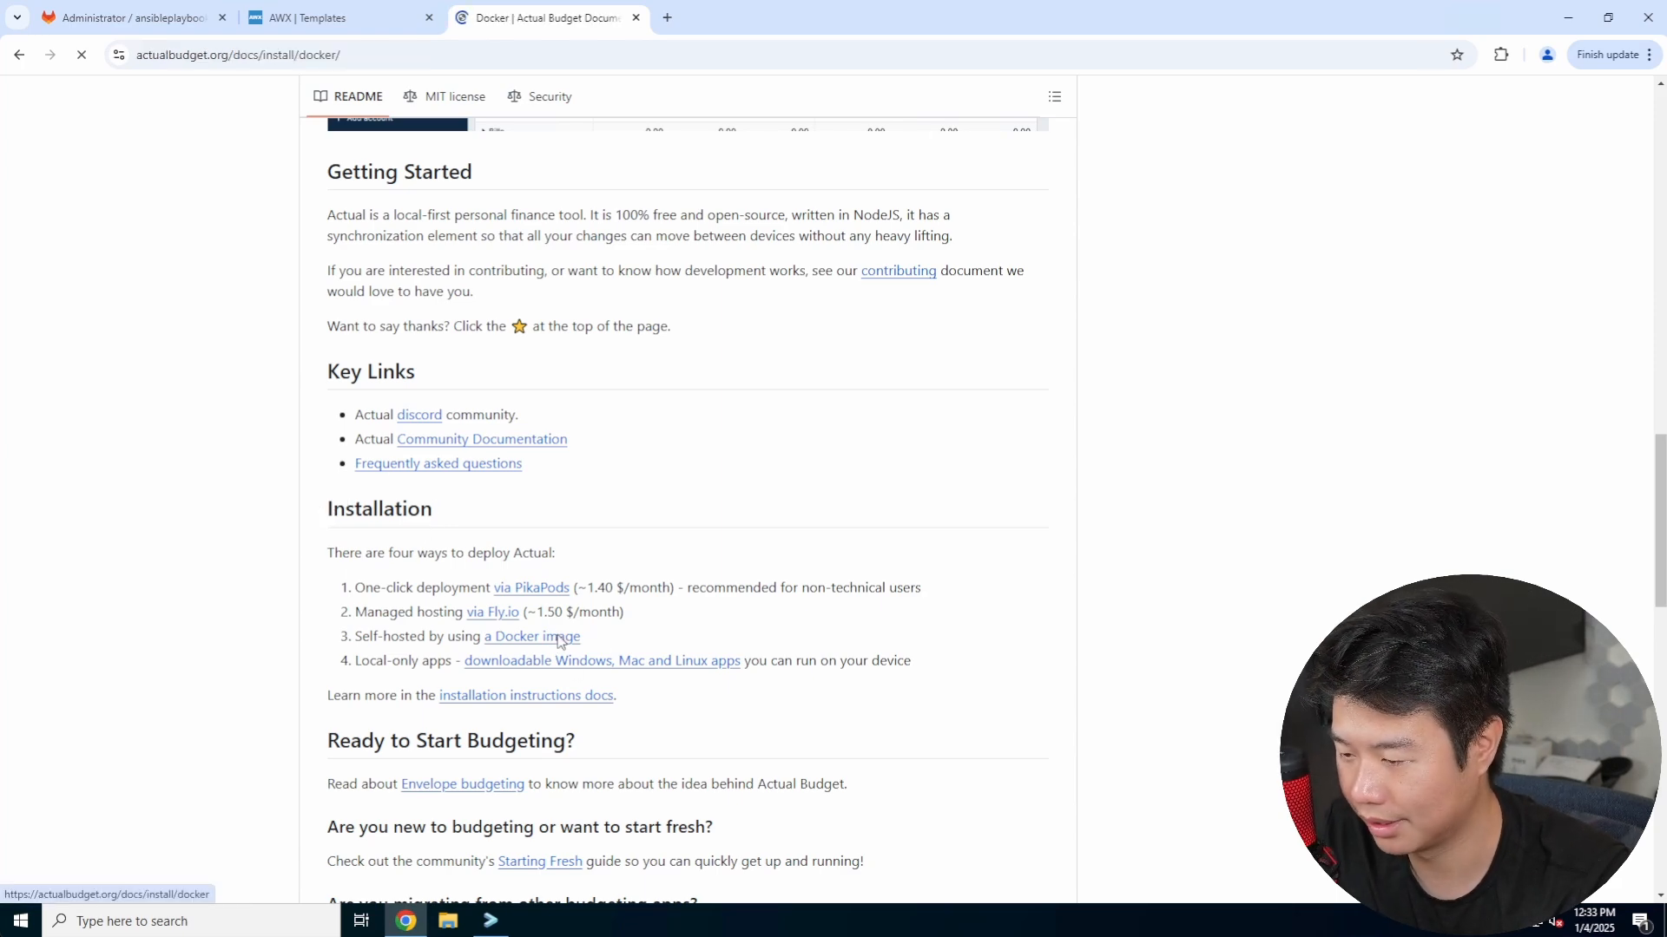
Step: Open the actual-server docker-compose.yml from the Docker docs in a separate tab and examine its port mapping
{"action": "scroll", "coordinate": [574, 564], "scroll_direction": "down", "scroll_amount": 5}
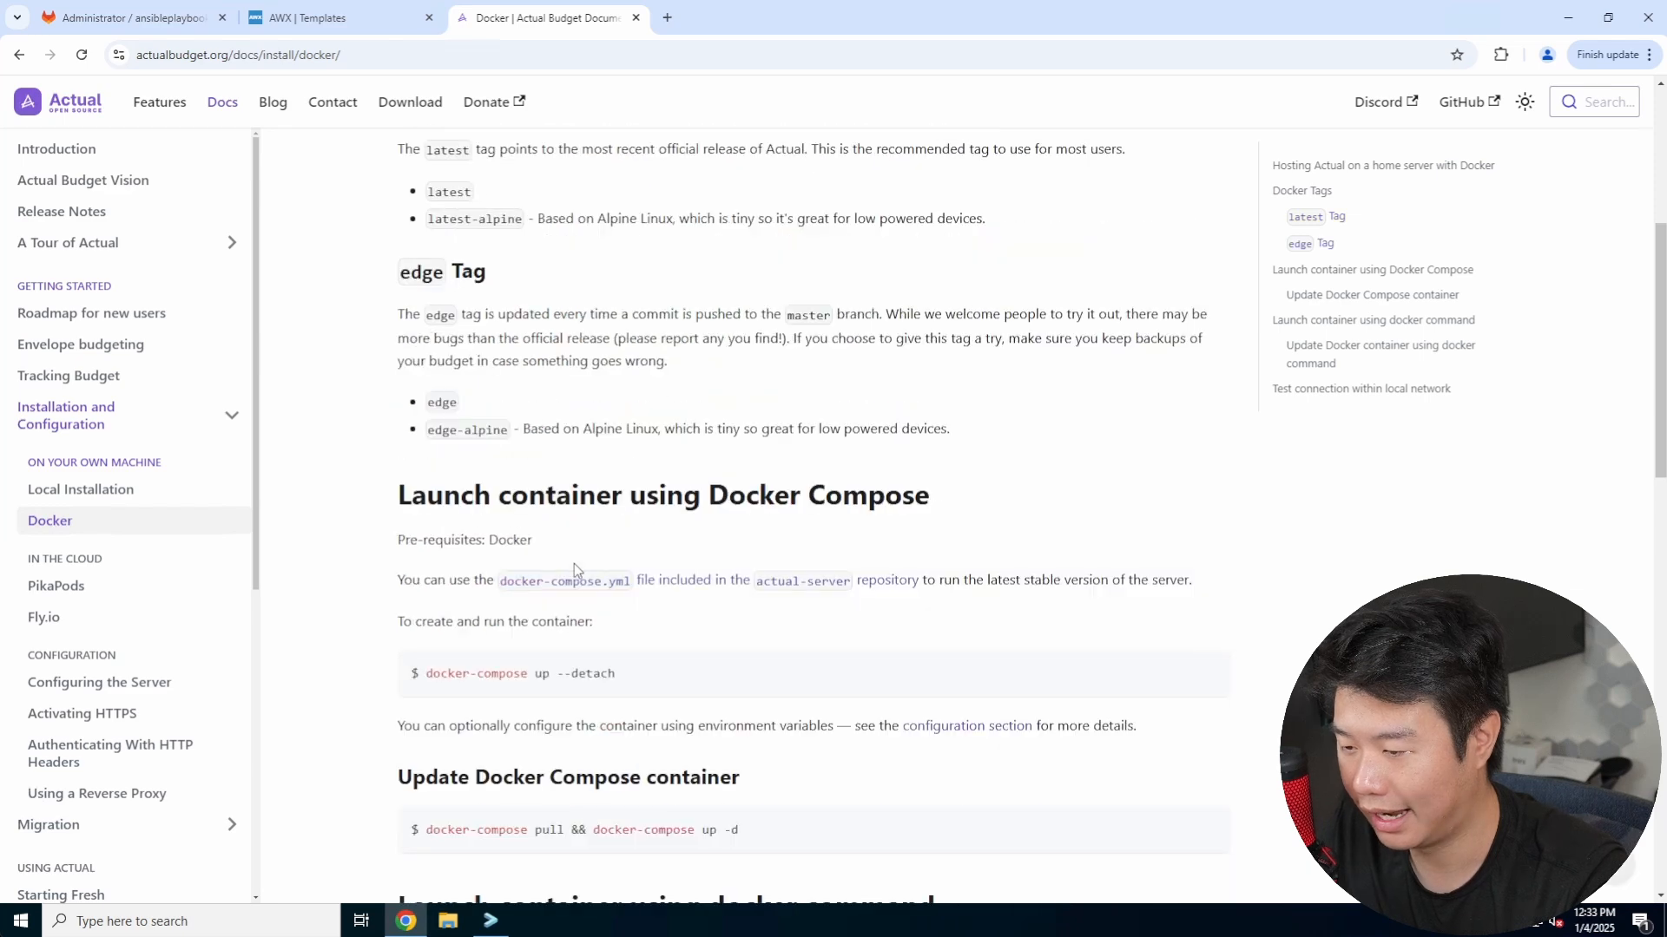
{"action": "right_click", "coordinate": [638, 583]}
{"action": "left_click", "coordinate": [686, 608]}
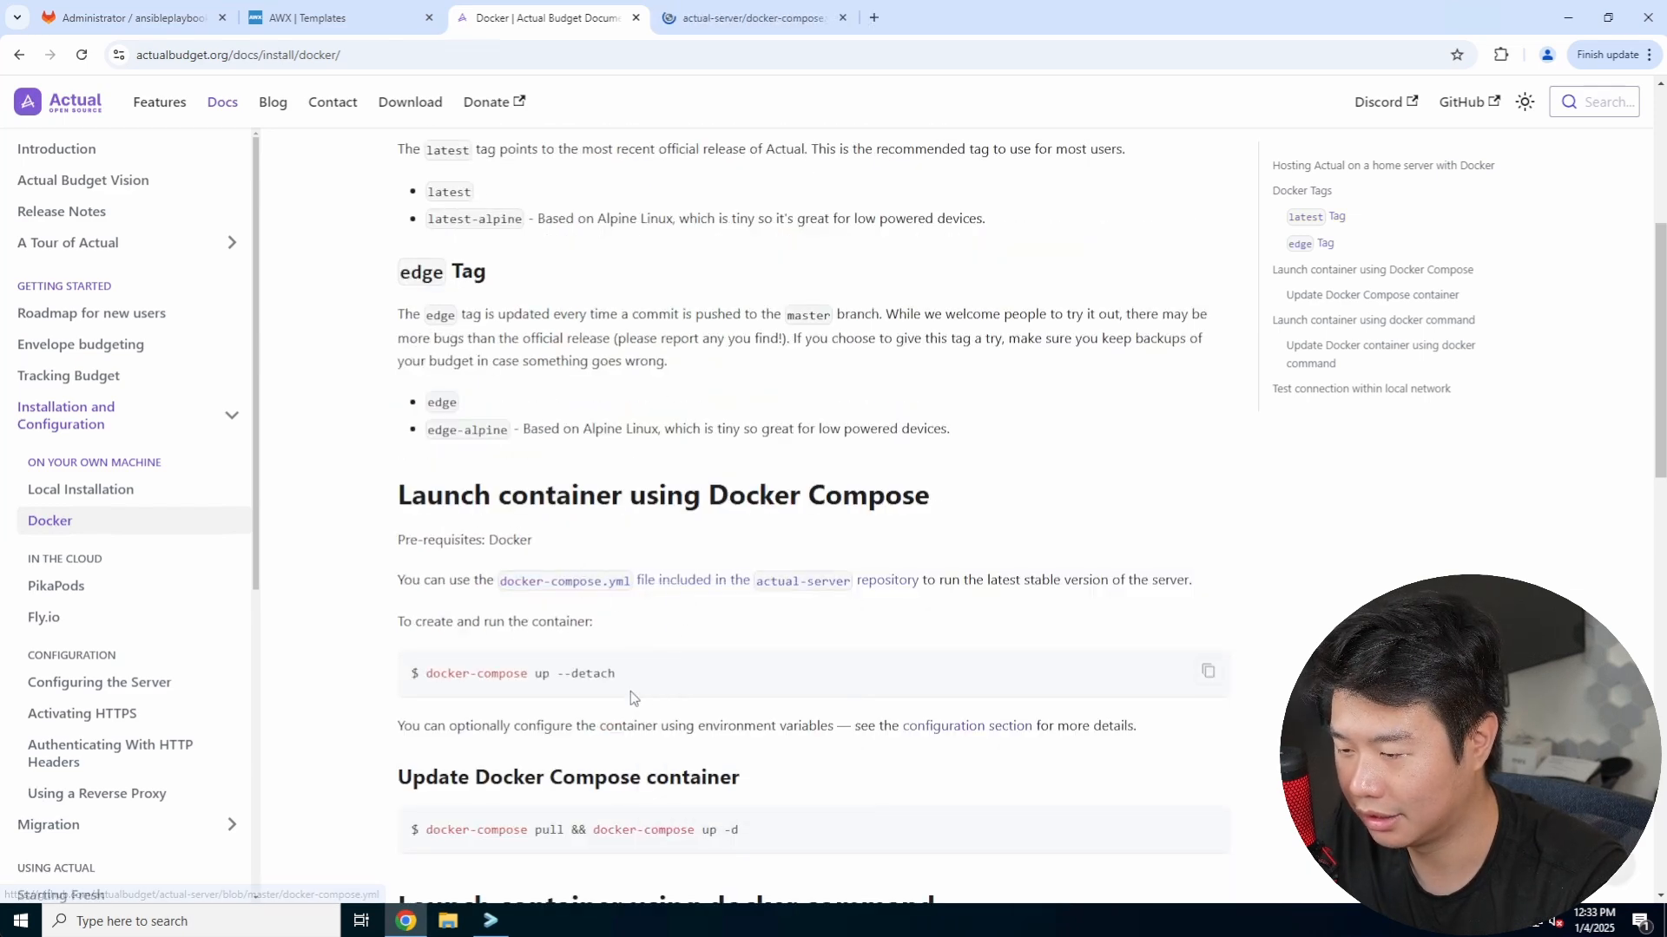
{"action": "scroll", "coordinate": [644, 668], "scroll_direction": "down", "scroll_amount": 2}
{"action": "left_click", "coordinate": [773, 26]}
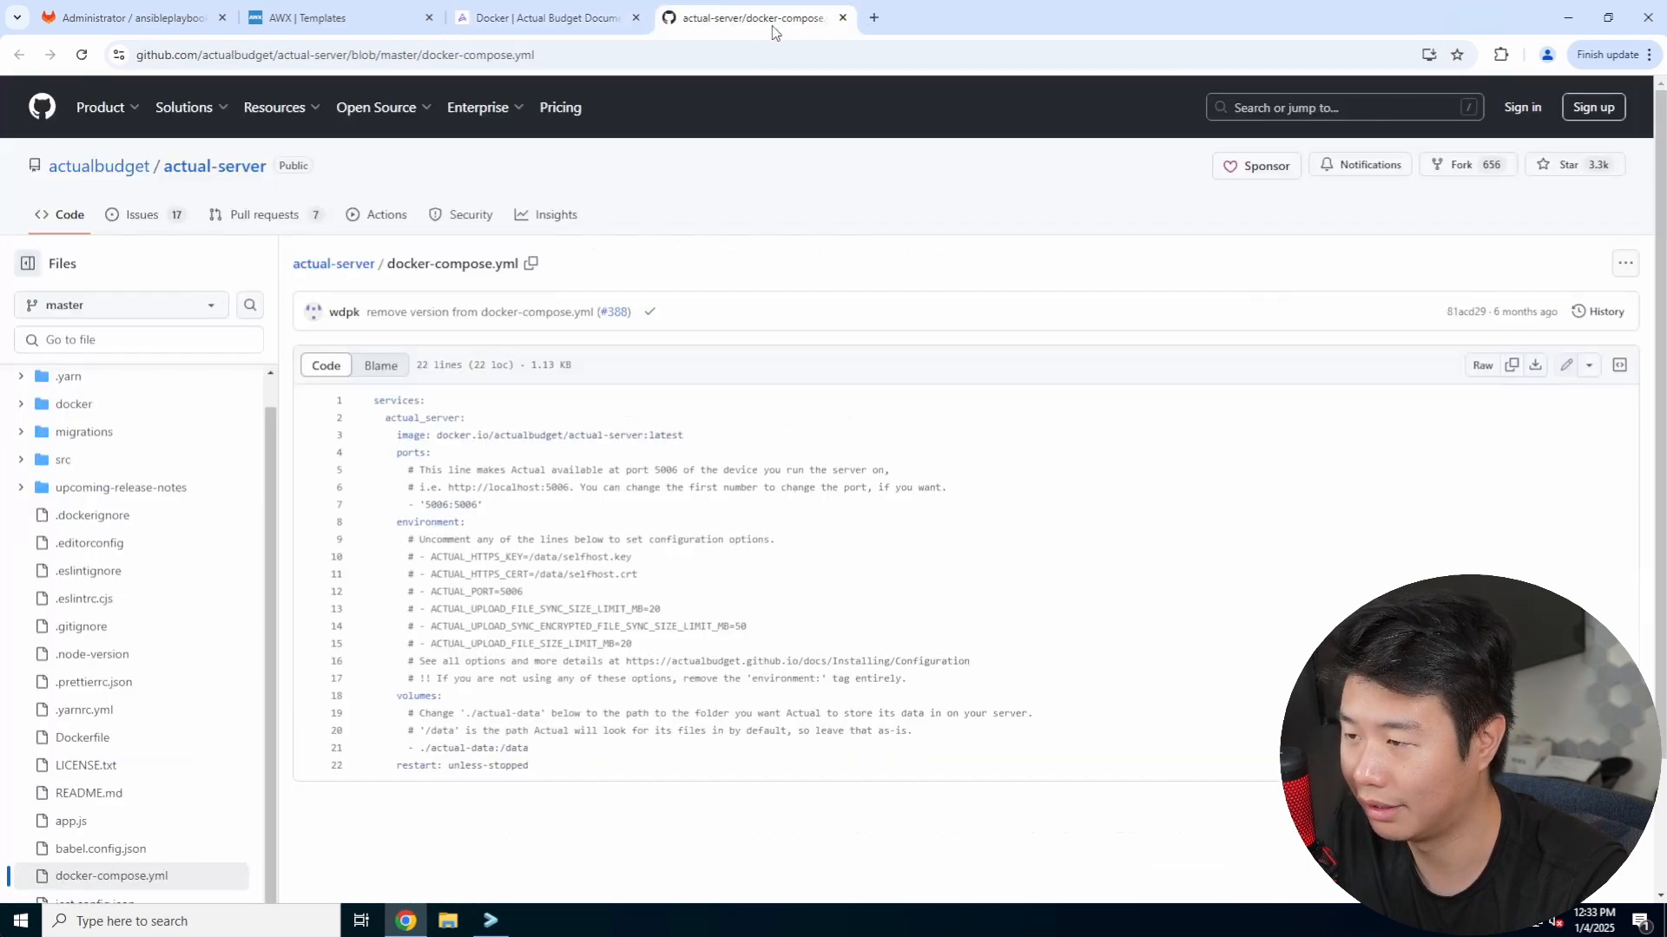
{"action": "left_click", "coordinate": [461, 504]}
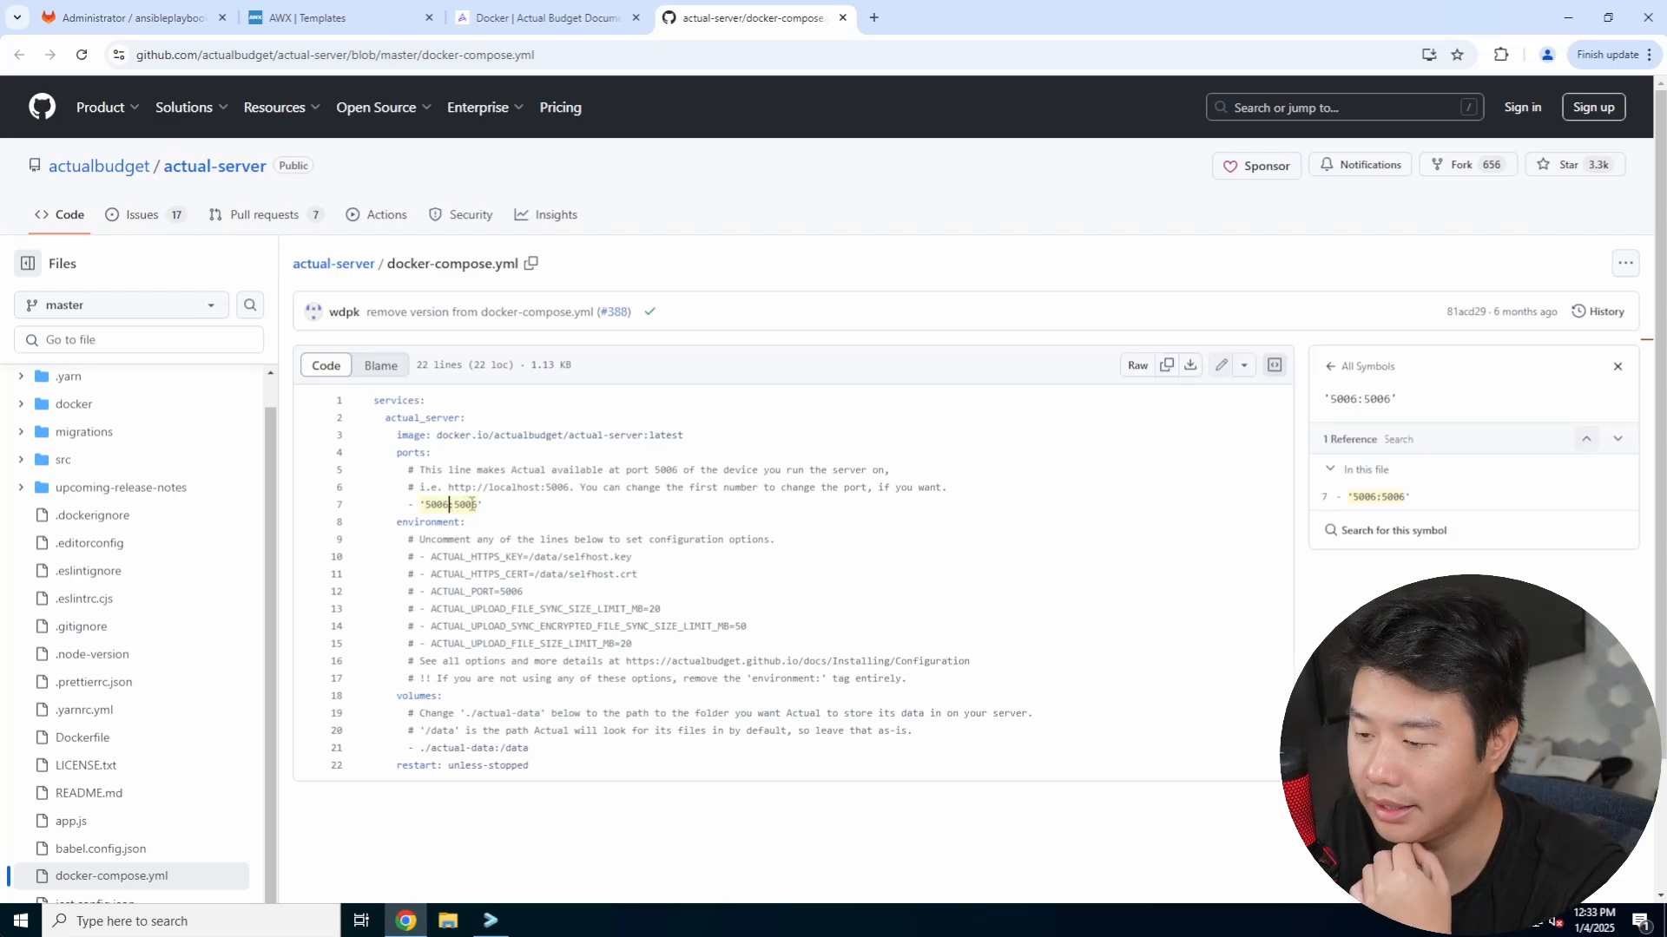
{"action": "double_click", "coordinate": [431, 510]}
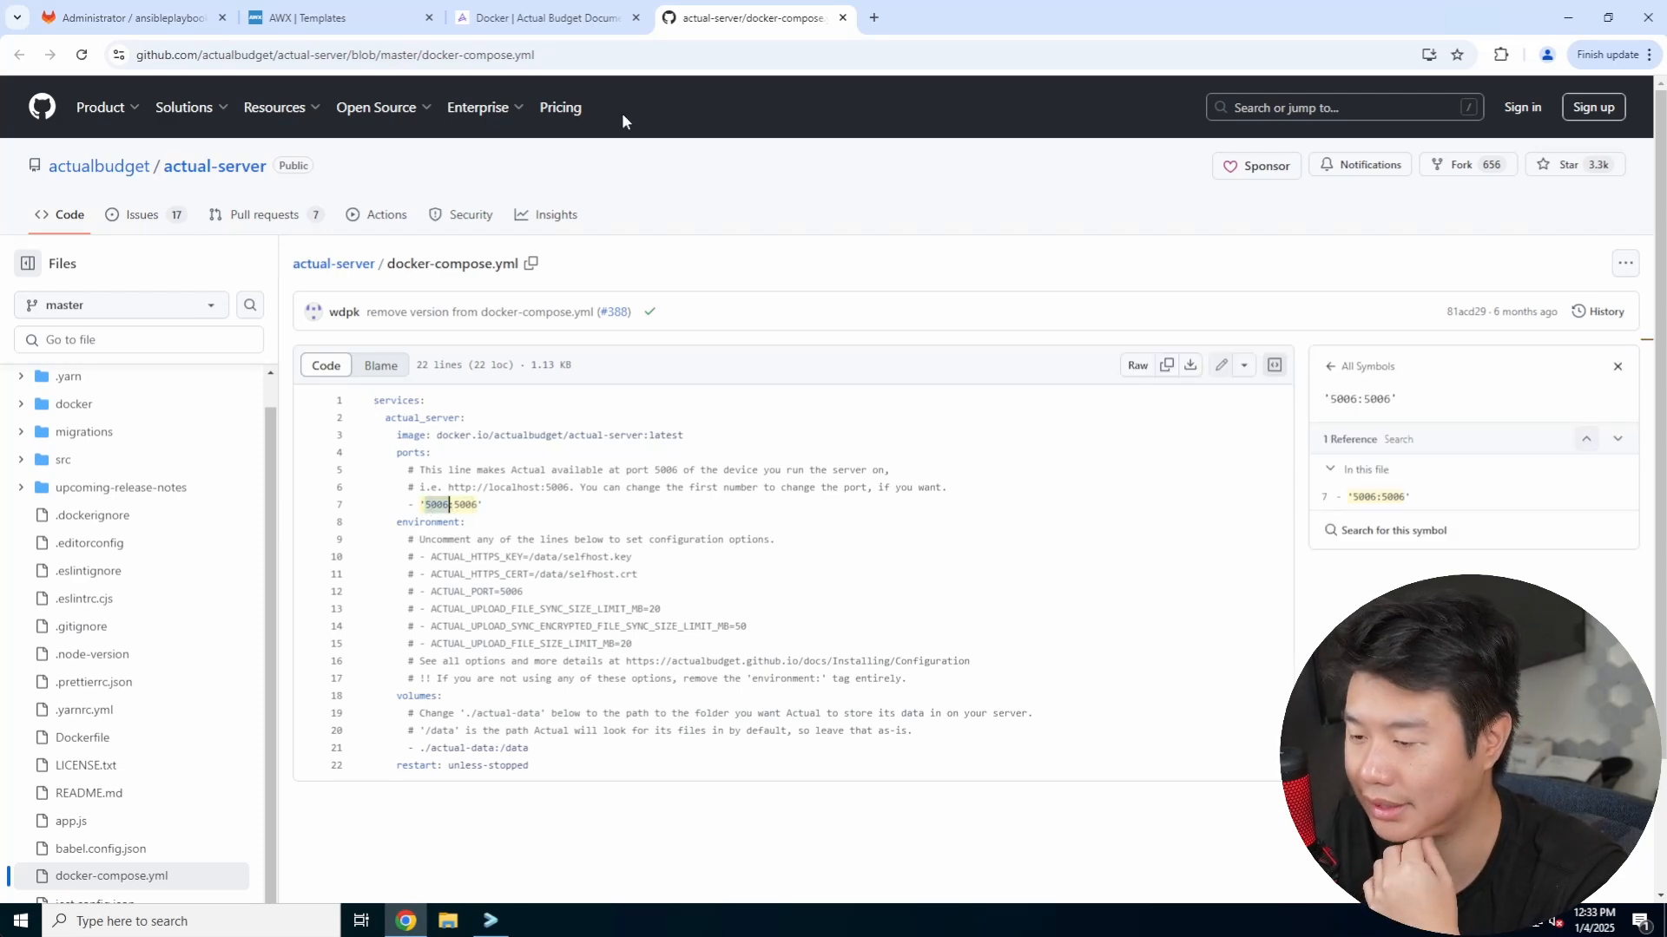
{"action": "left_click", "coordinate": [547, 18]}
{"action": "left_click", "coordinate": [338, 17]}
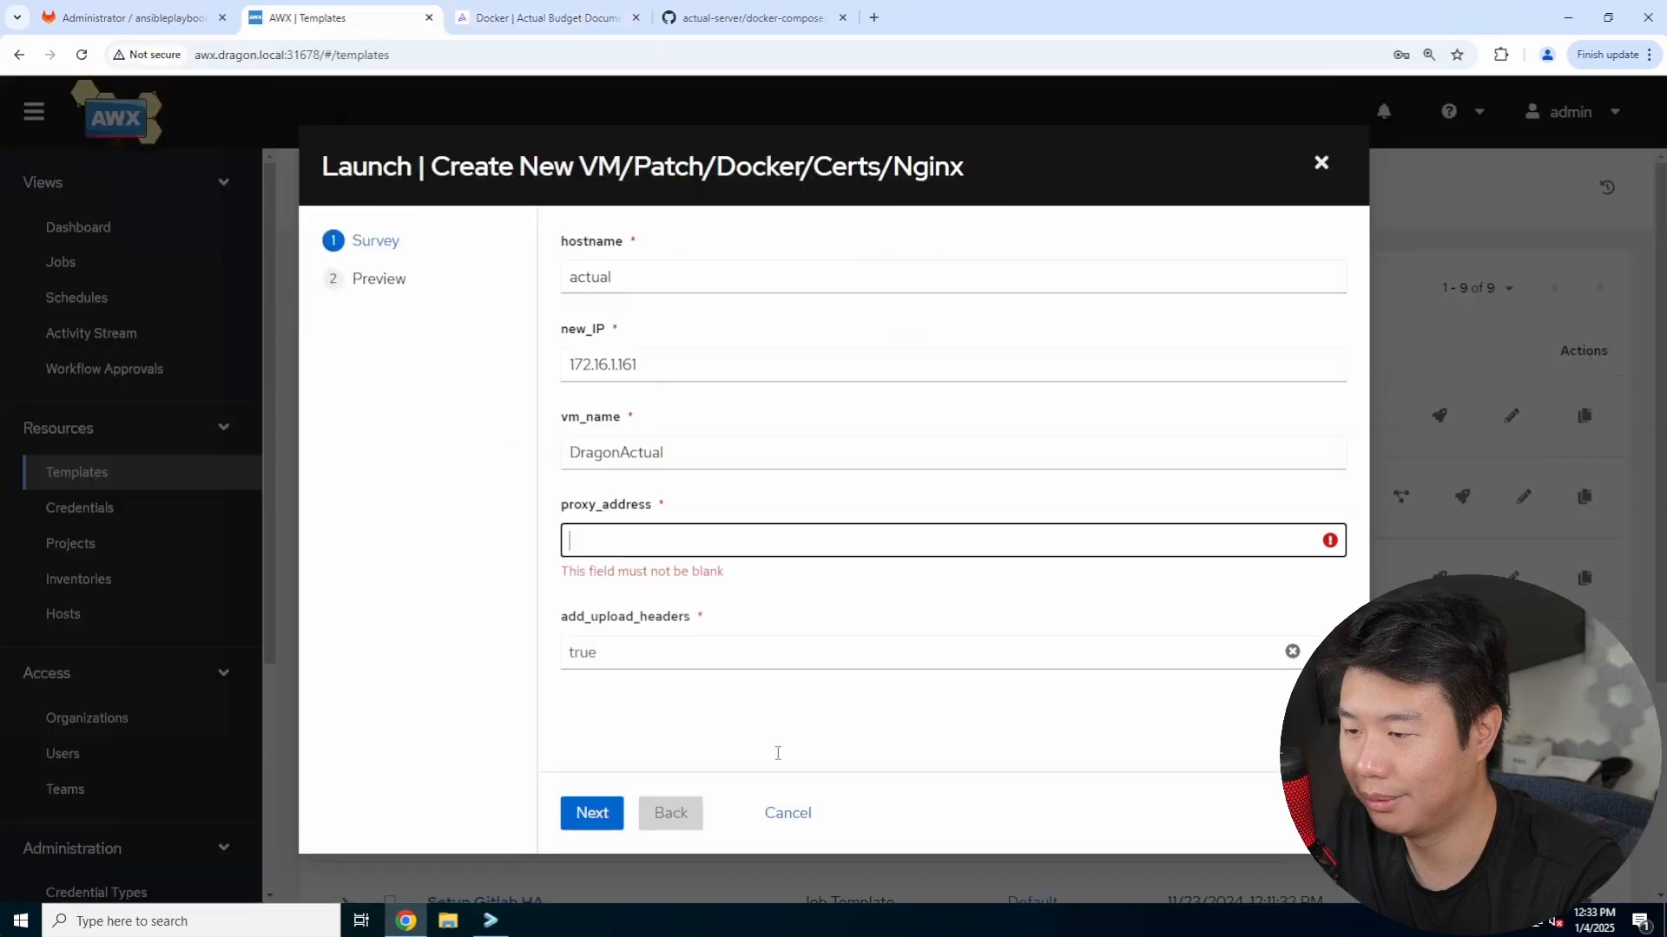
{"action": "type", "text": "http://l"}
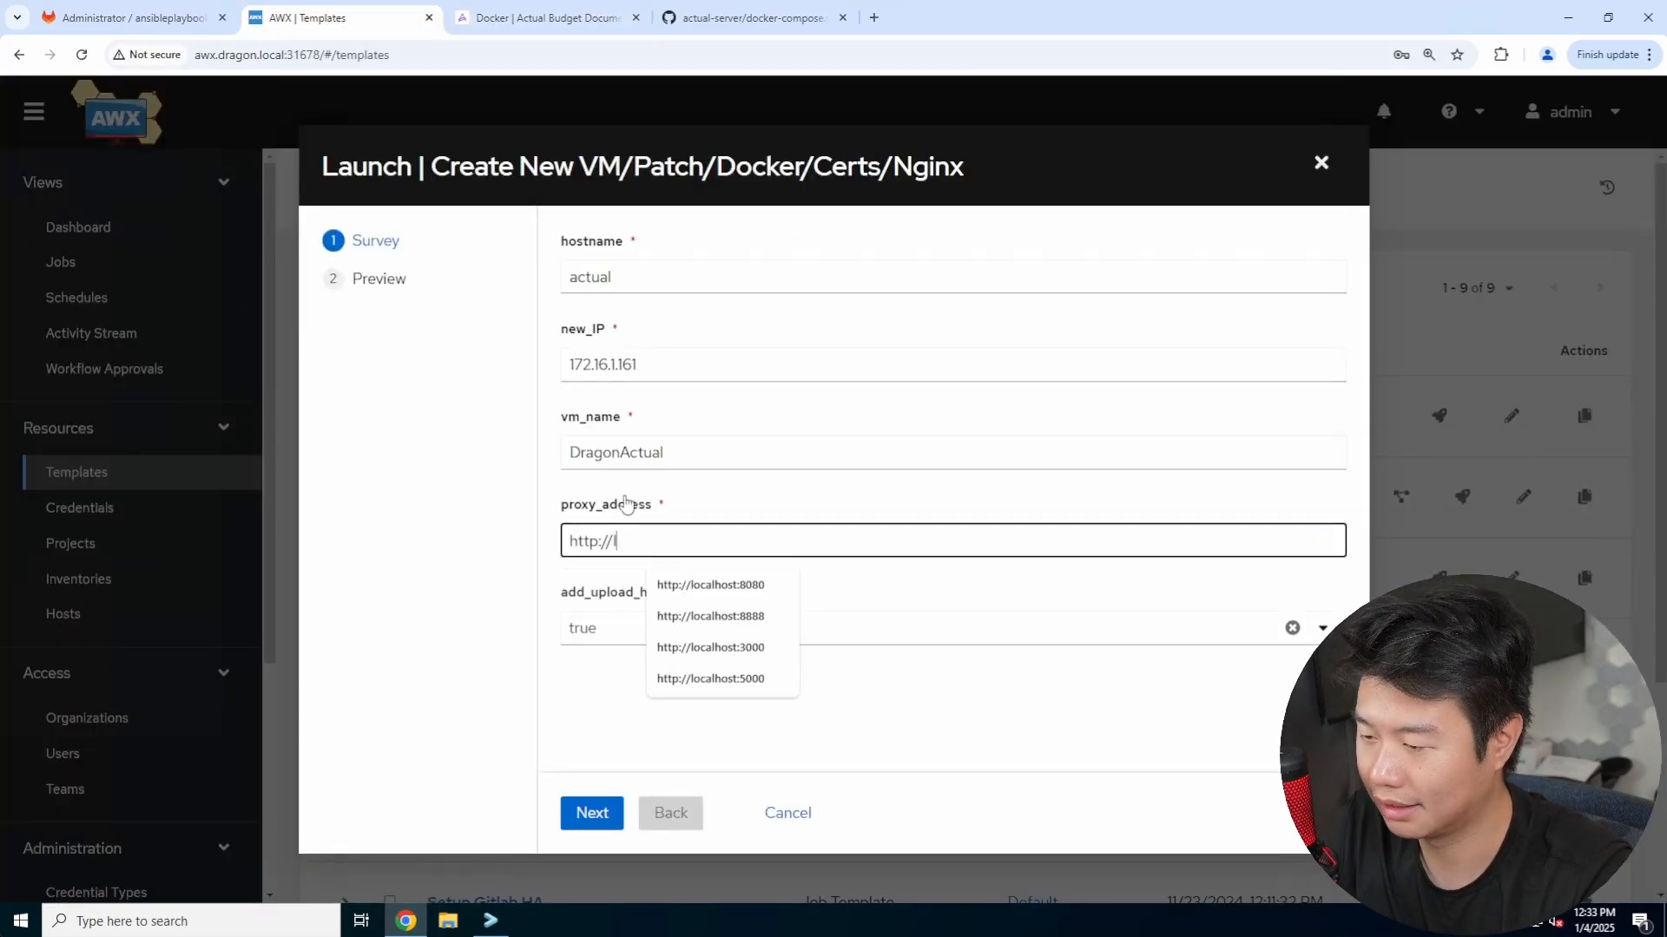
{"action": "type", "text": "ocalhost:5006"}
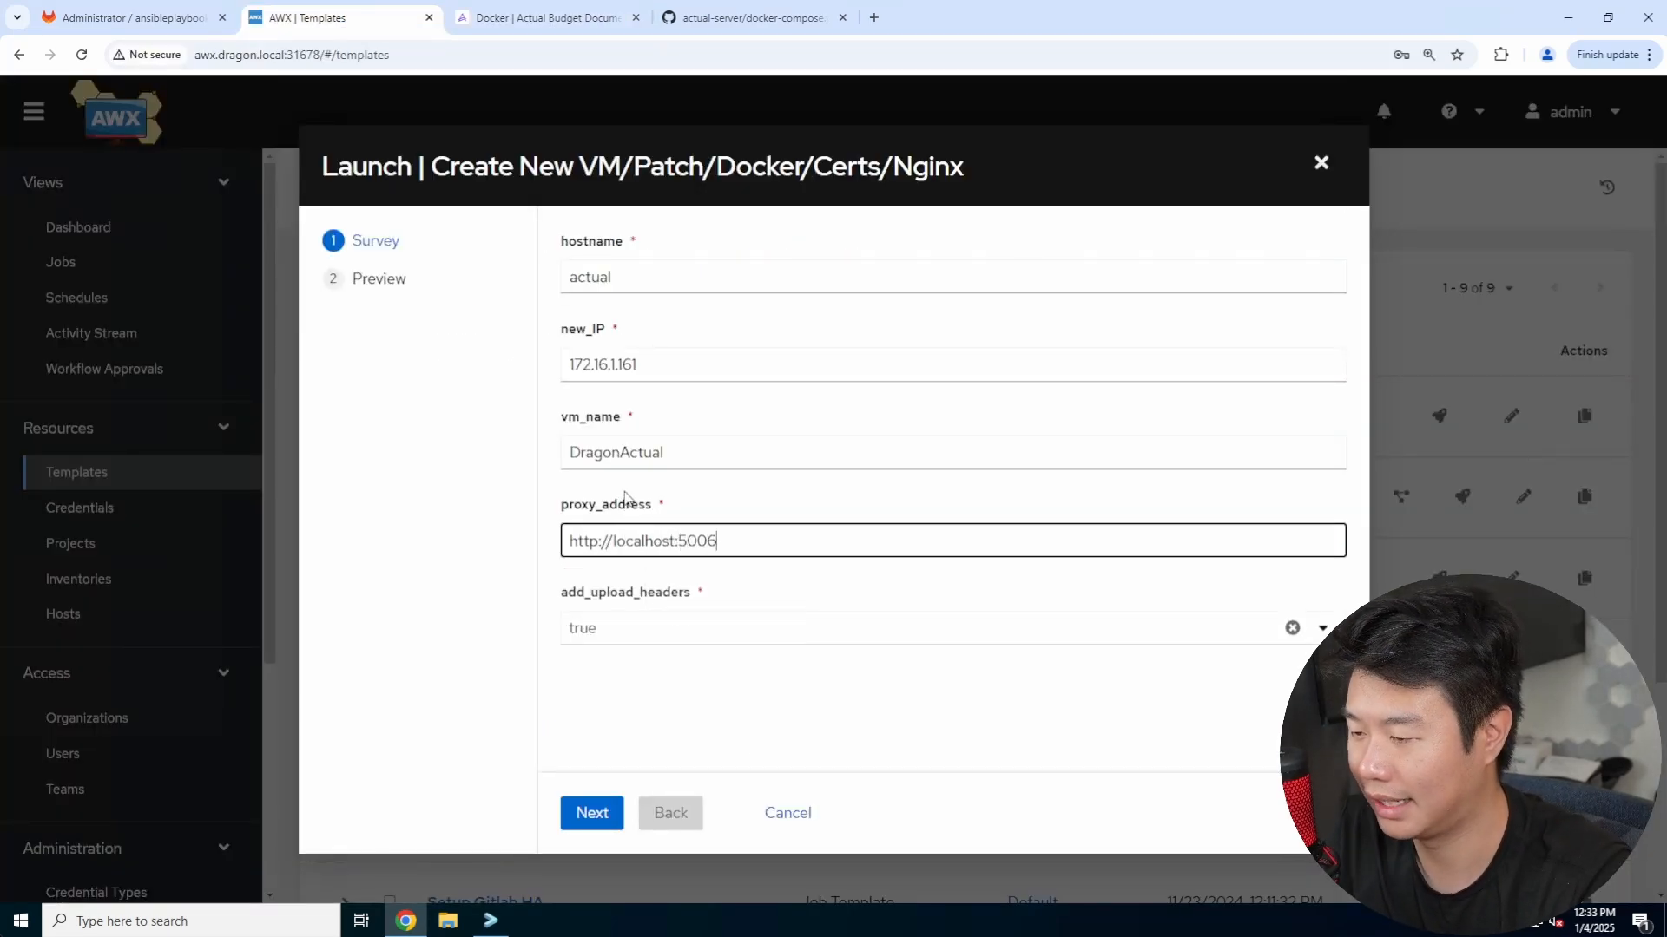
{"action": "left_click", "coordinate": [608, 821]}
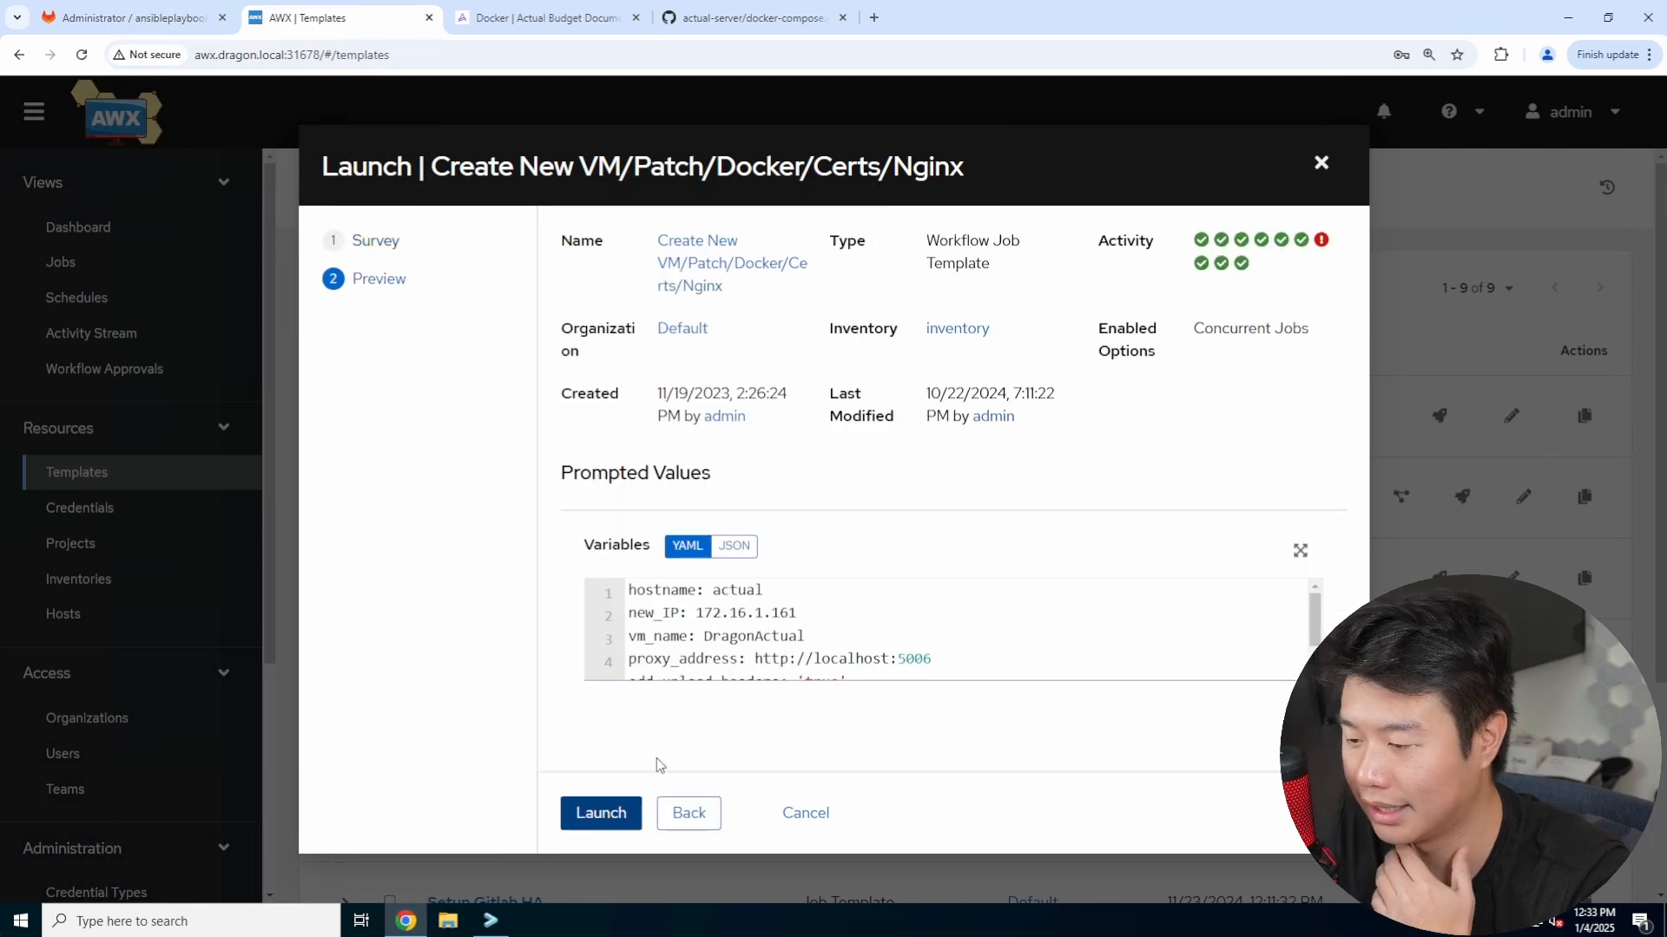
{"action": "left_click", "coordinate": [601, 813]}
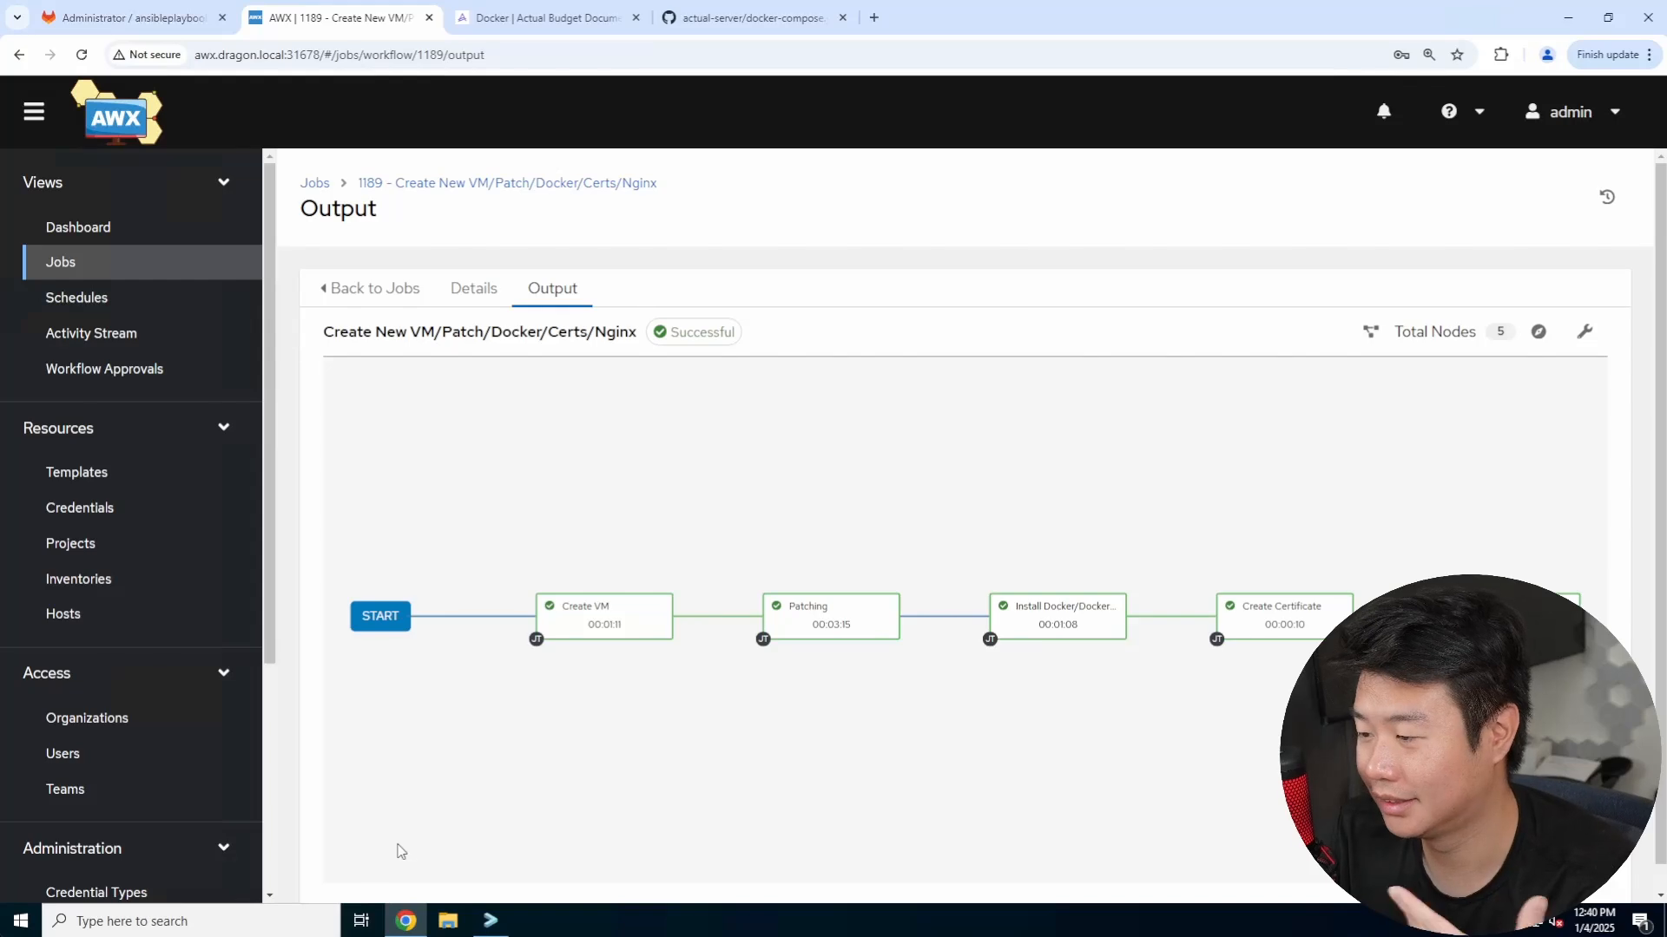
{"action": "left_click", "coordinate": [510, 927]}
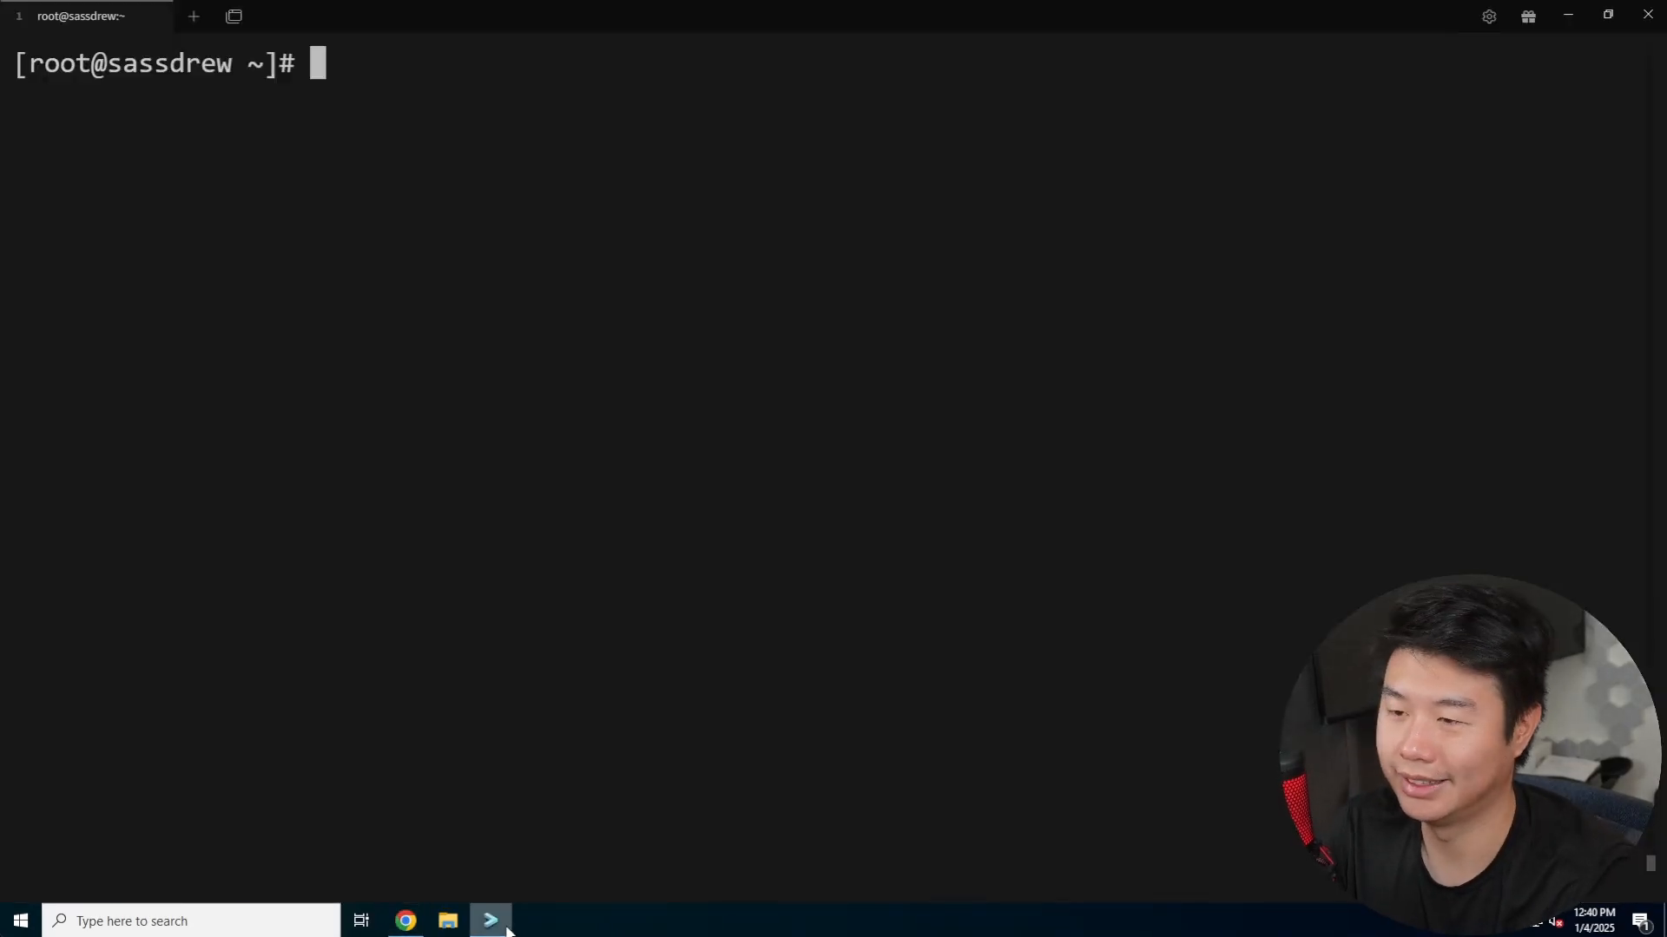
{"action": "type", "text": "ssh ro"}
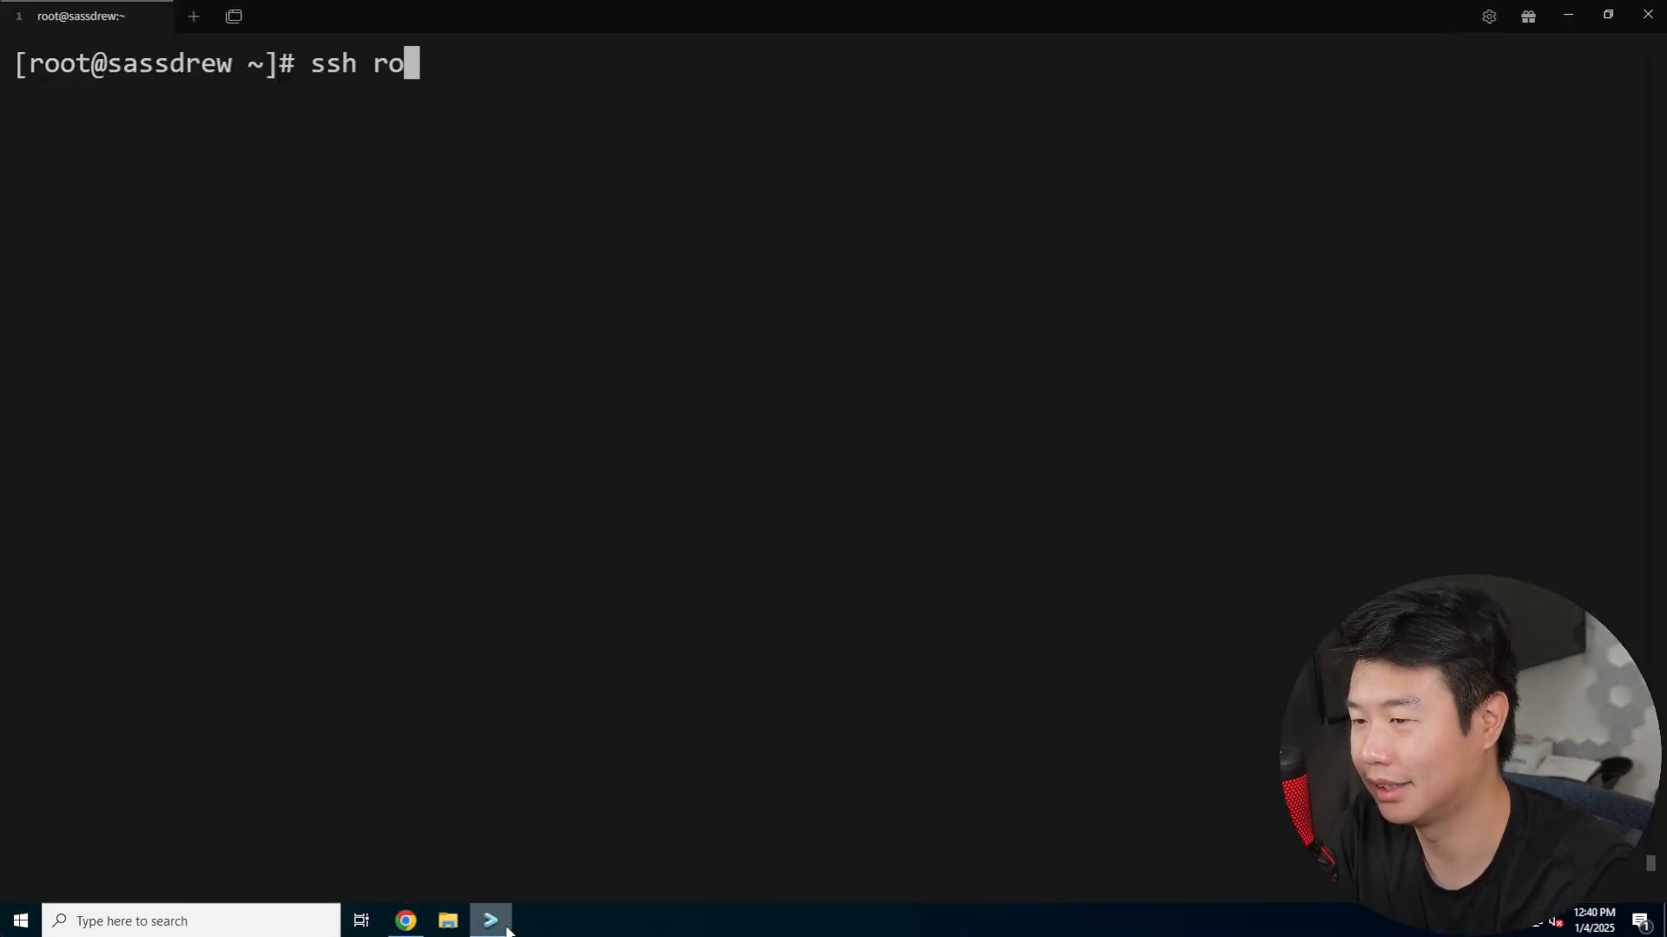
{"action": "type", "text": "ot@actual."}
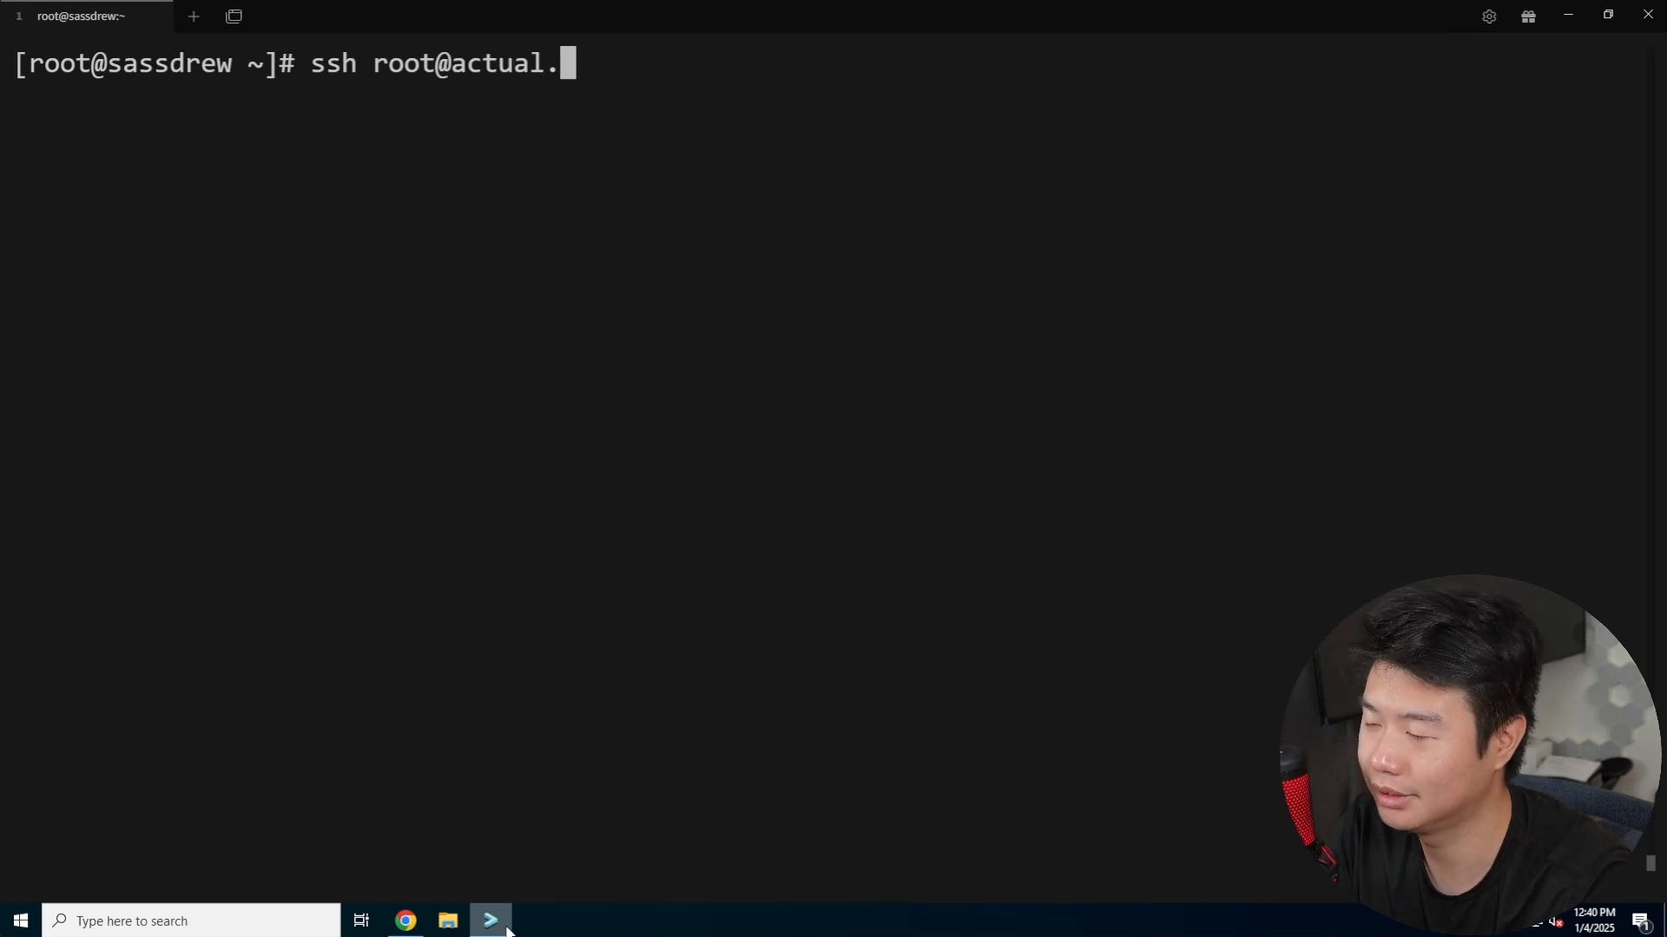
{"action": "type", "text": "dragon.local"}
{"action": "key", "text": "Return"}
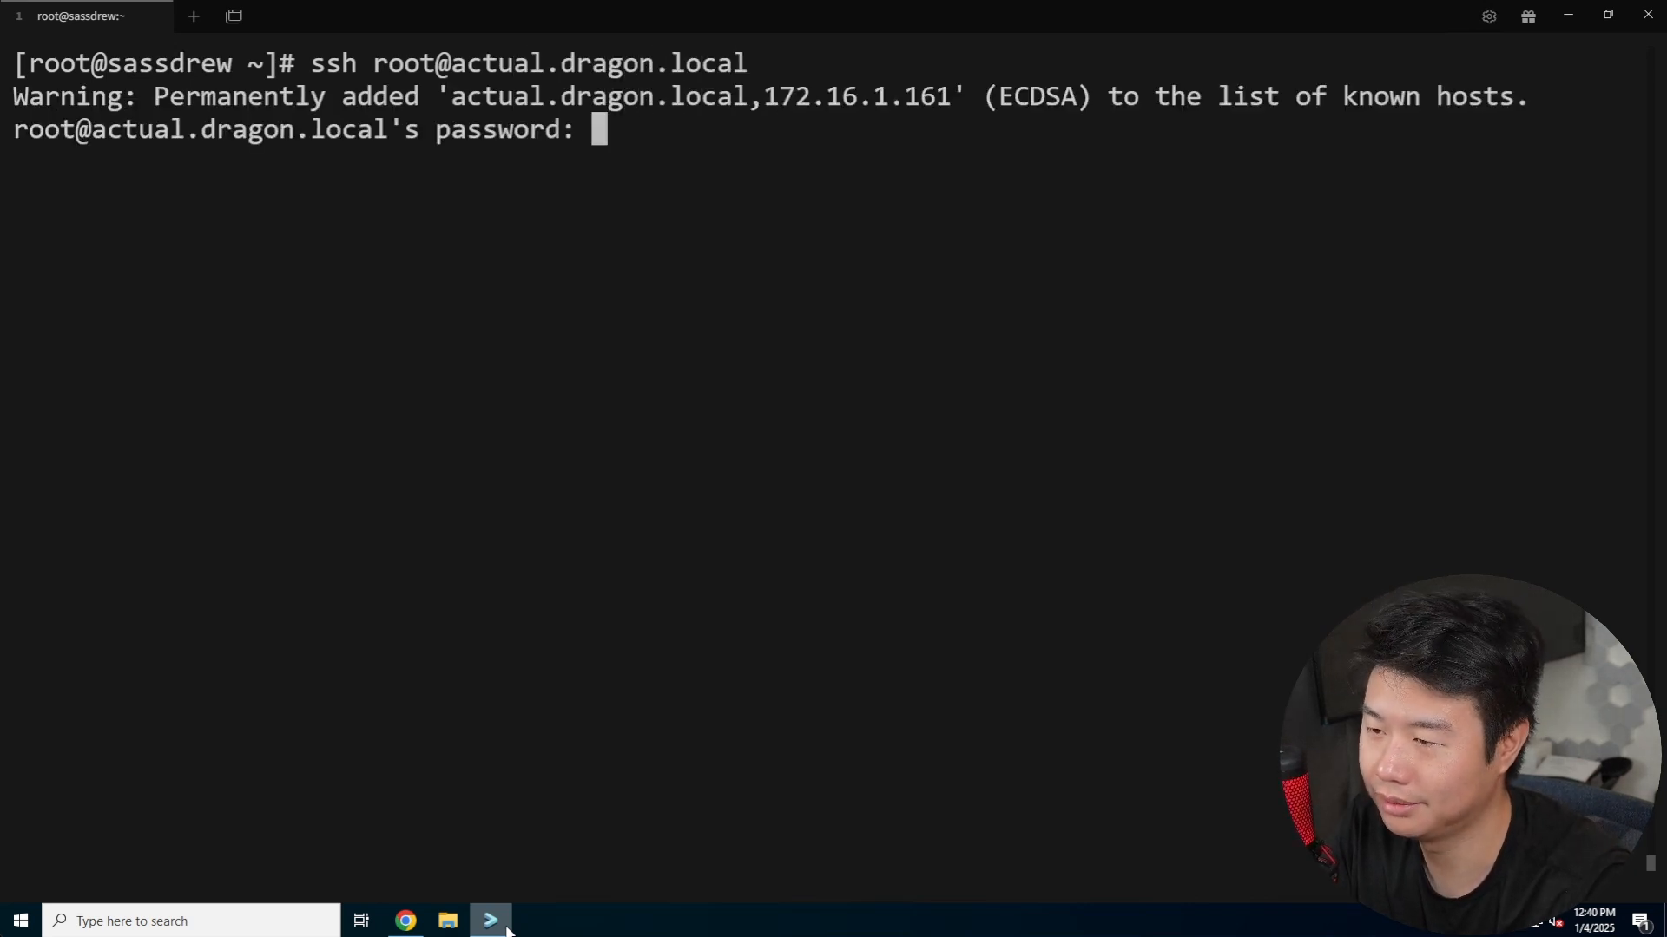
{"action": "key", "text": "Return"}
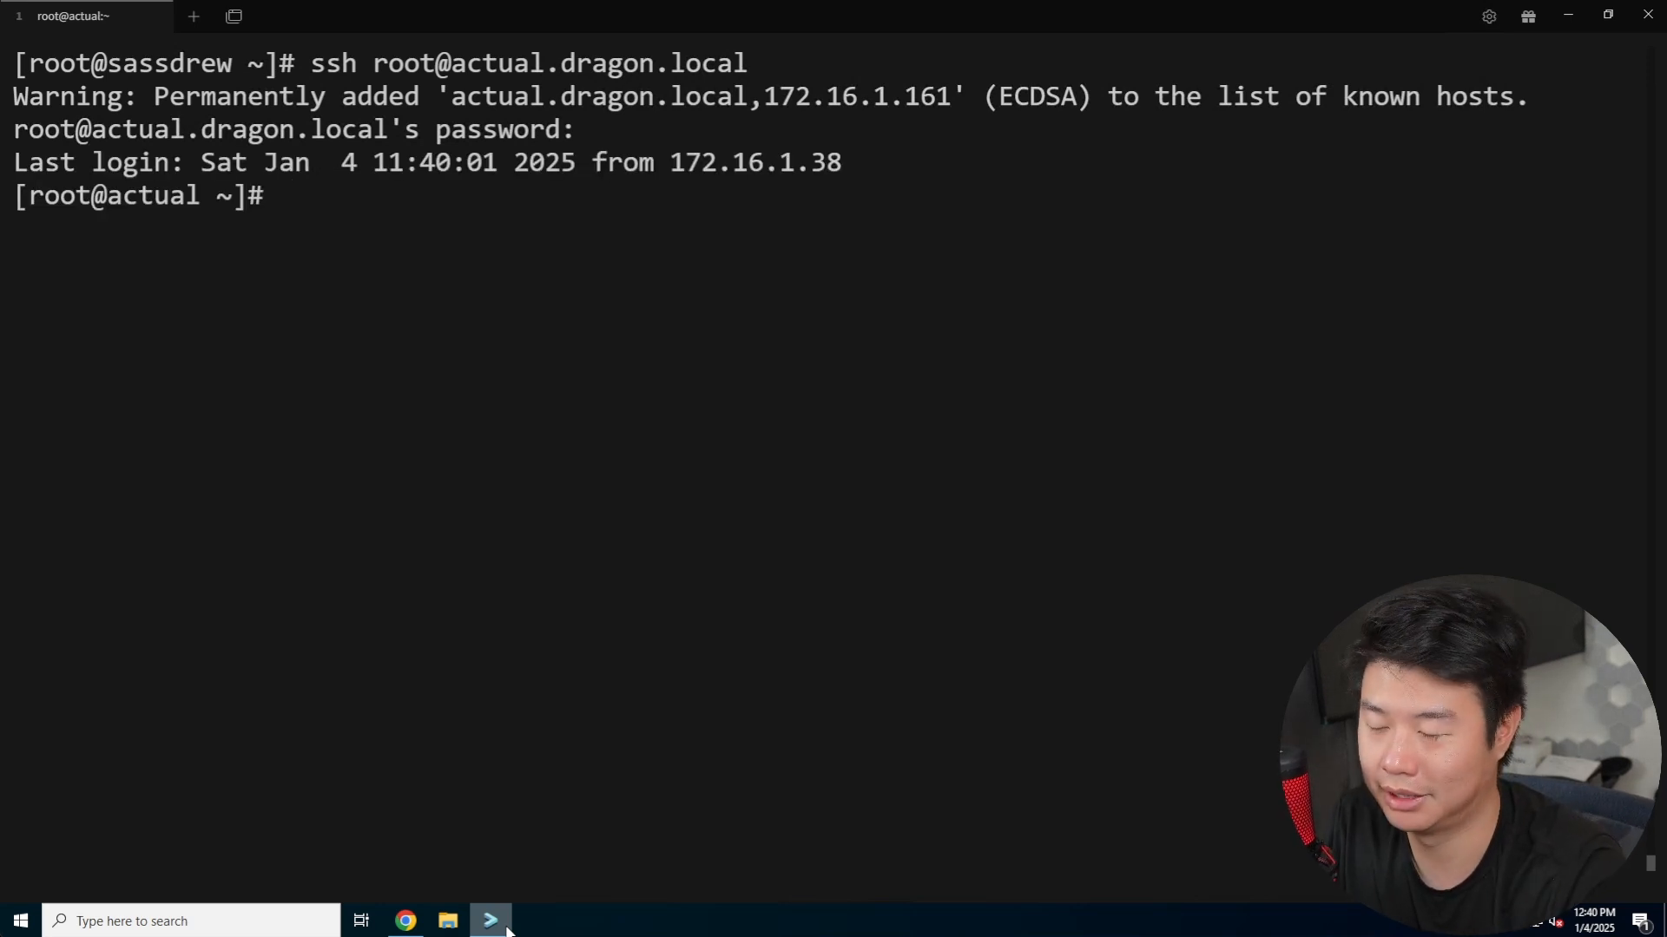
Step: Clear the terminal and list all Docker containers on the new server with docker ps -a
{"action": "key", "text": "ctrl+l"}
{"action": "type", "text": "docker "}
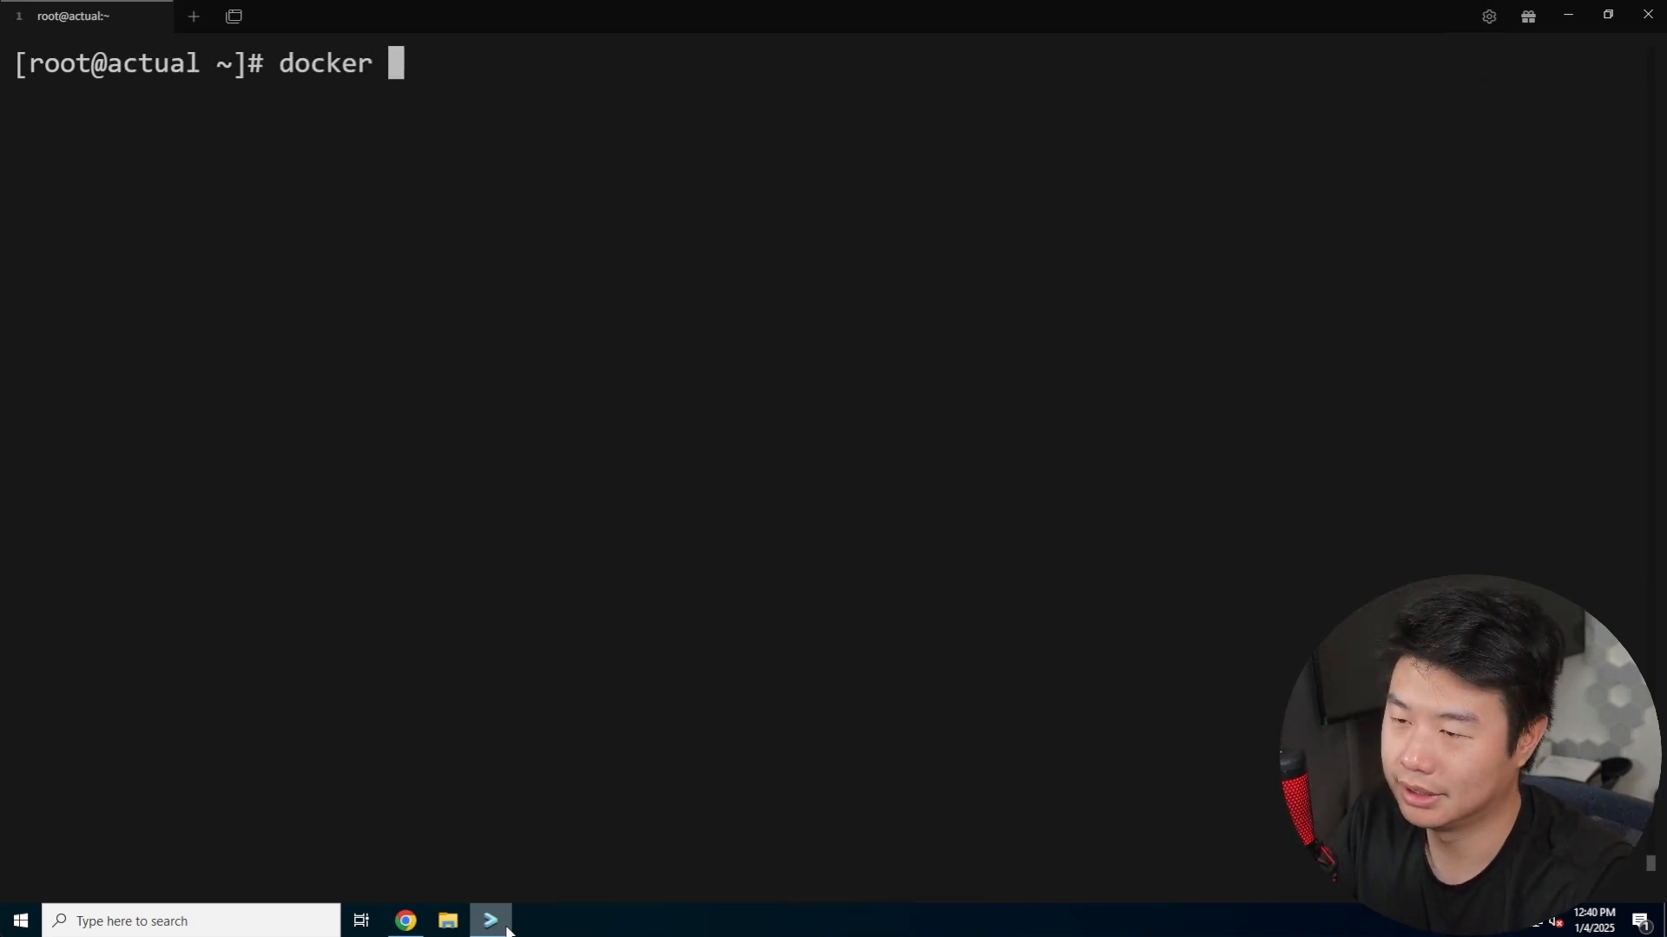
{"action": "type", "text": "ps -a"}
{"action": "key", "text": "Return"}
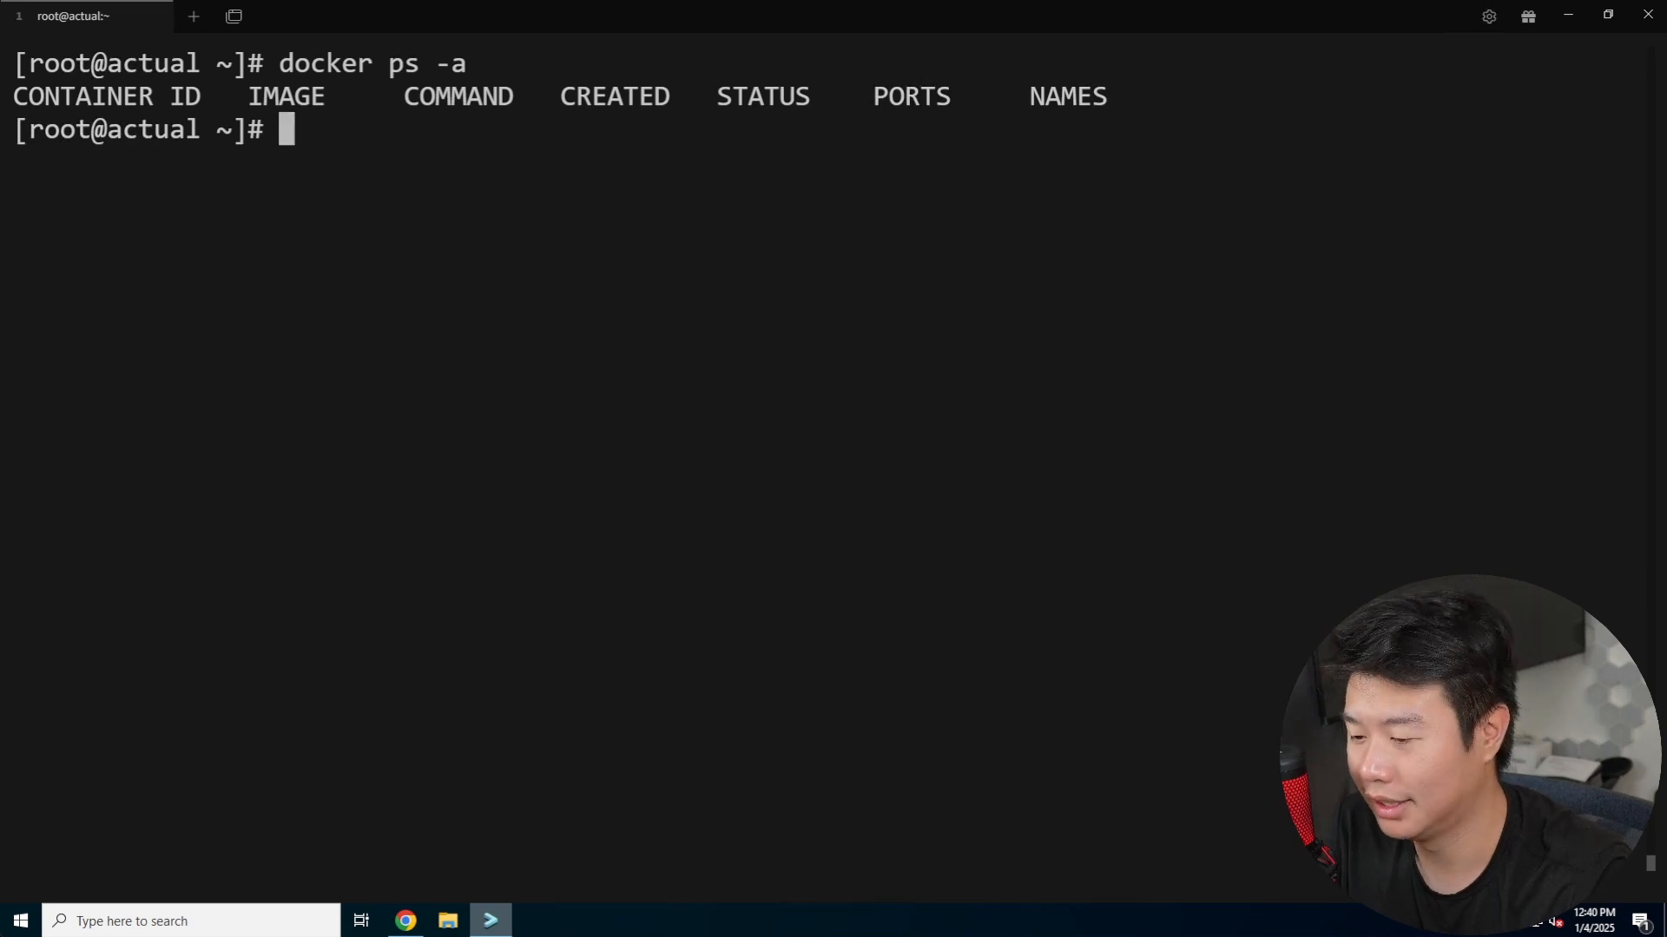
Step: Switch to Chrome and copy the full contents of actual-server's docker-compose.yml from GitHub
{"action": "left_click", "coordinate": [401, 927]}
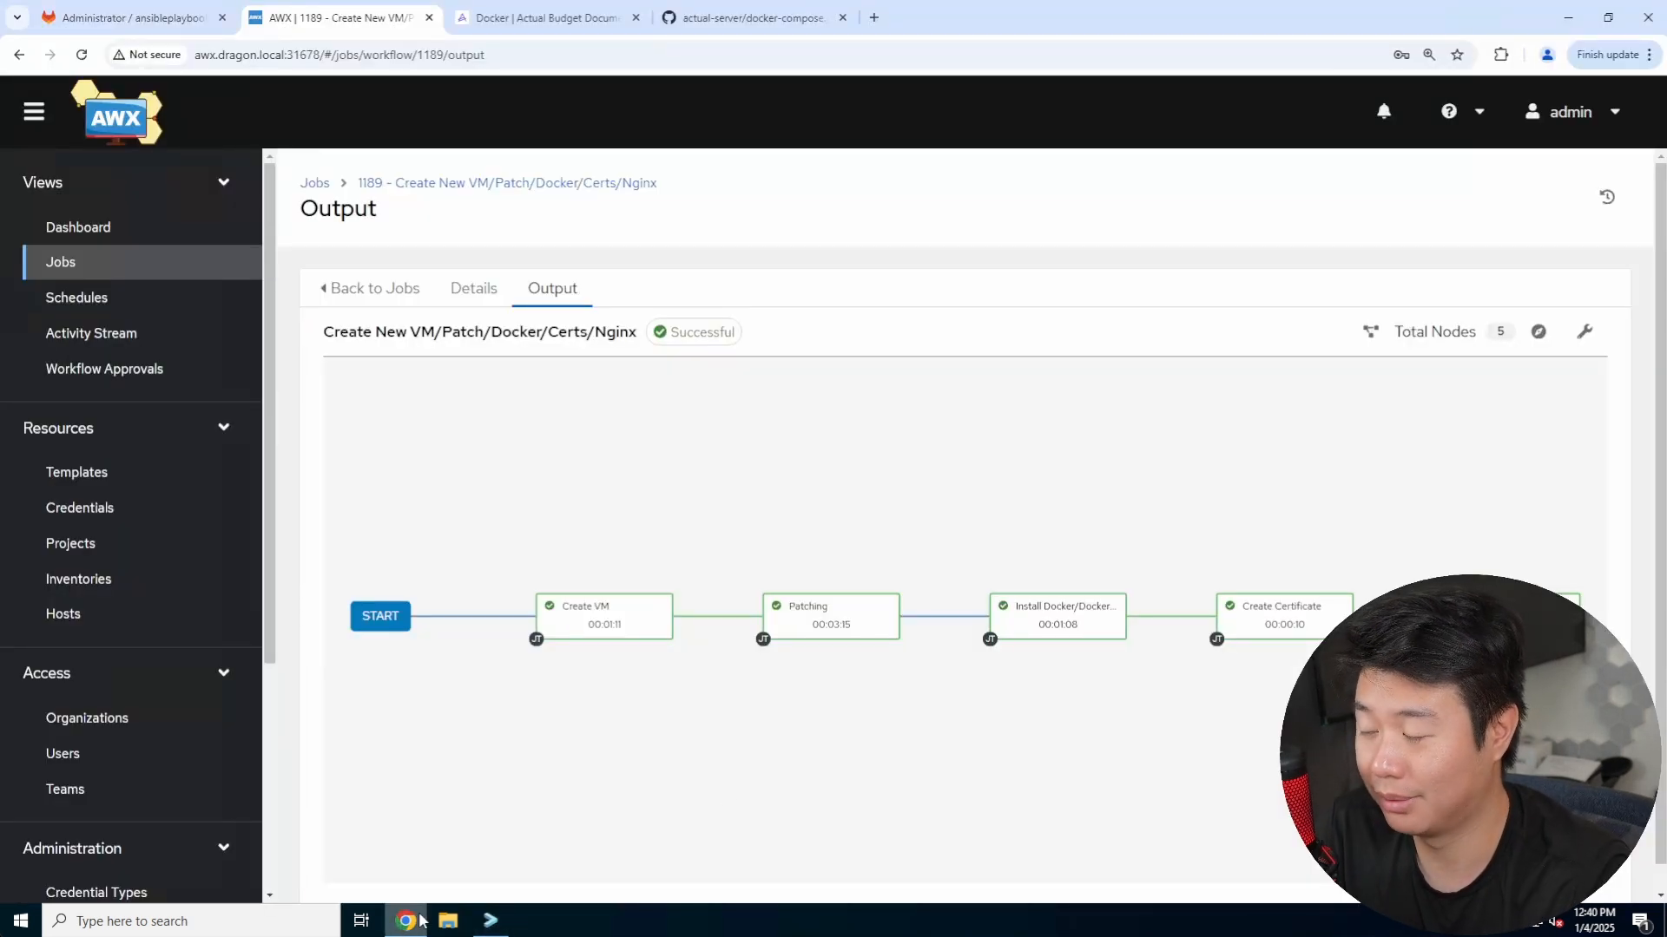
{"action": "left_click", "coordinate": [741, 12]}
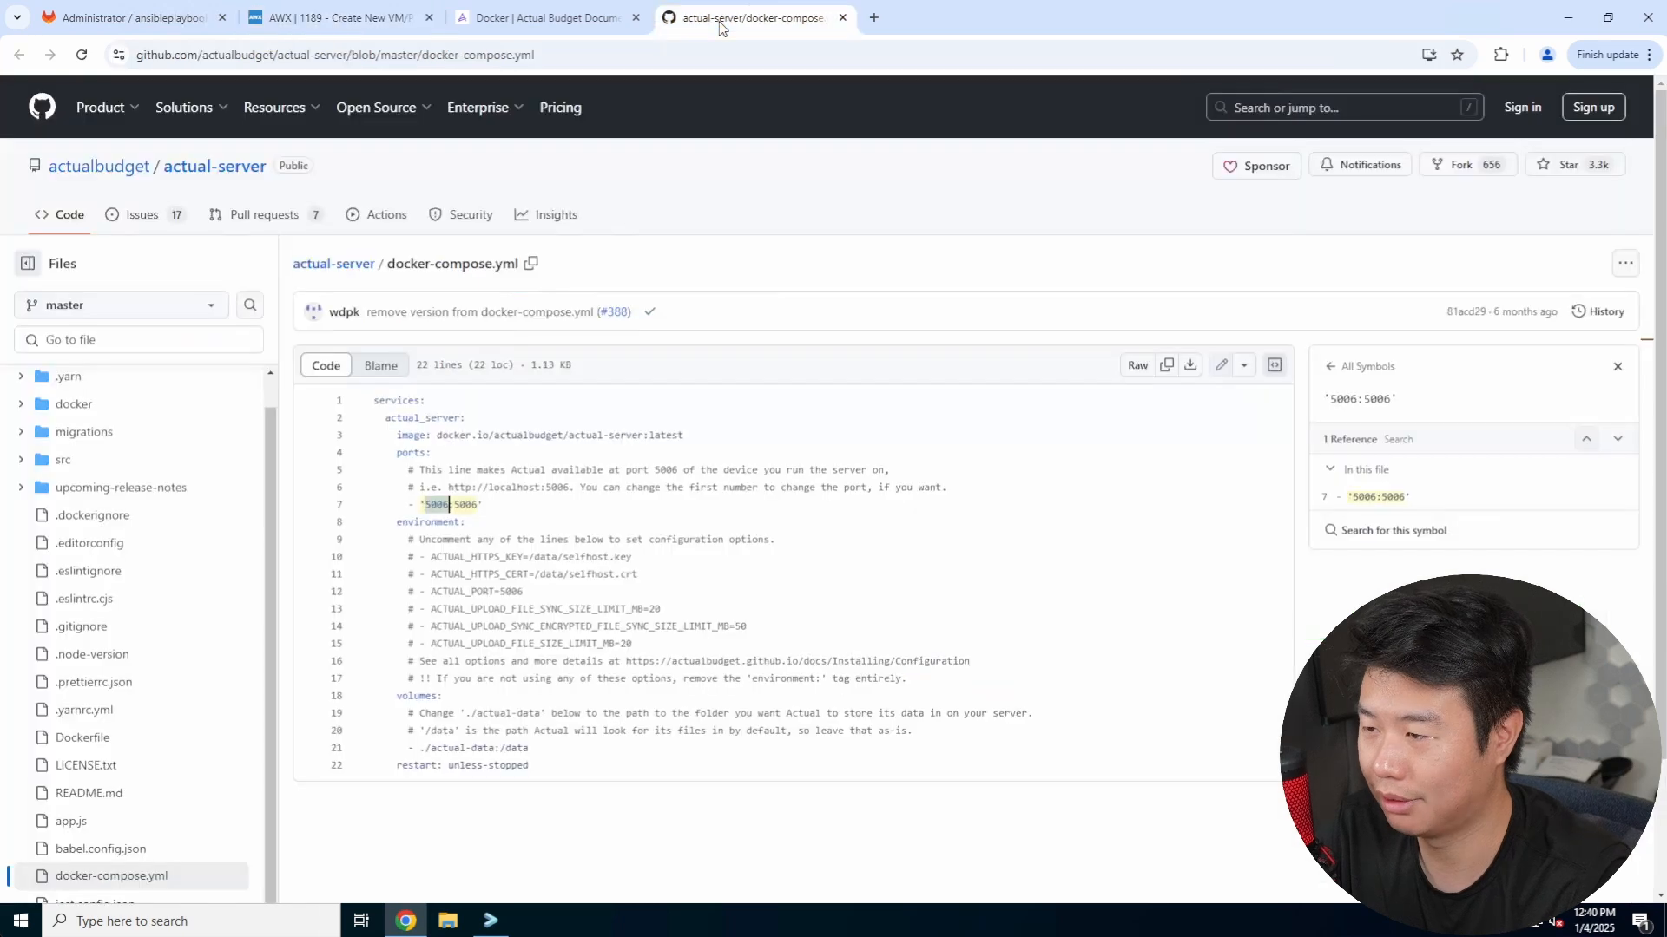
{"action": "left_click", "coordinate": [573, 766]}
{"action": "left_click_drag", "start_coordinate": [573, 767], "coordinate": [287, 396]}
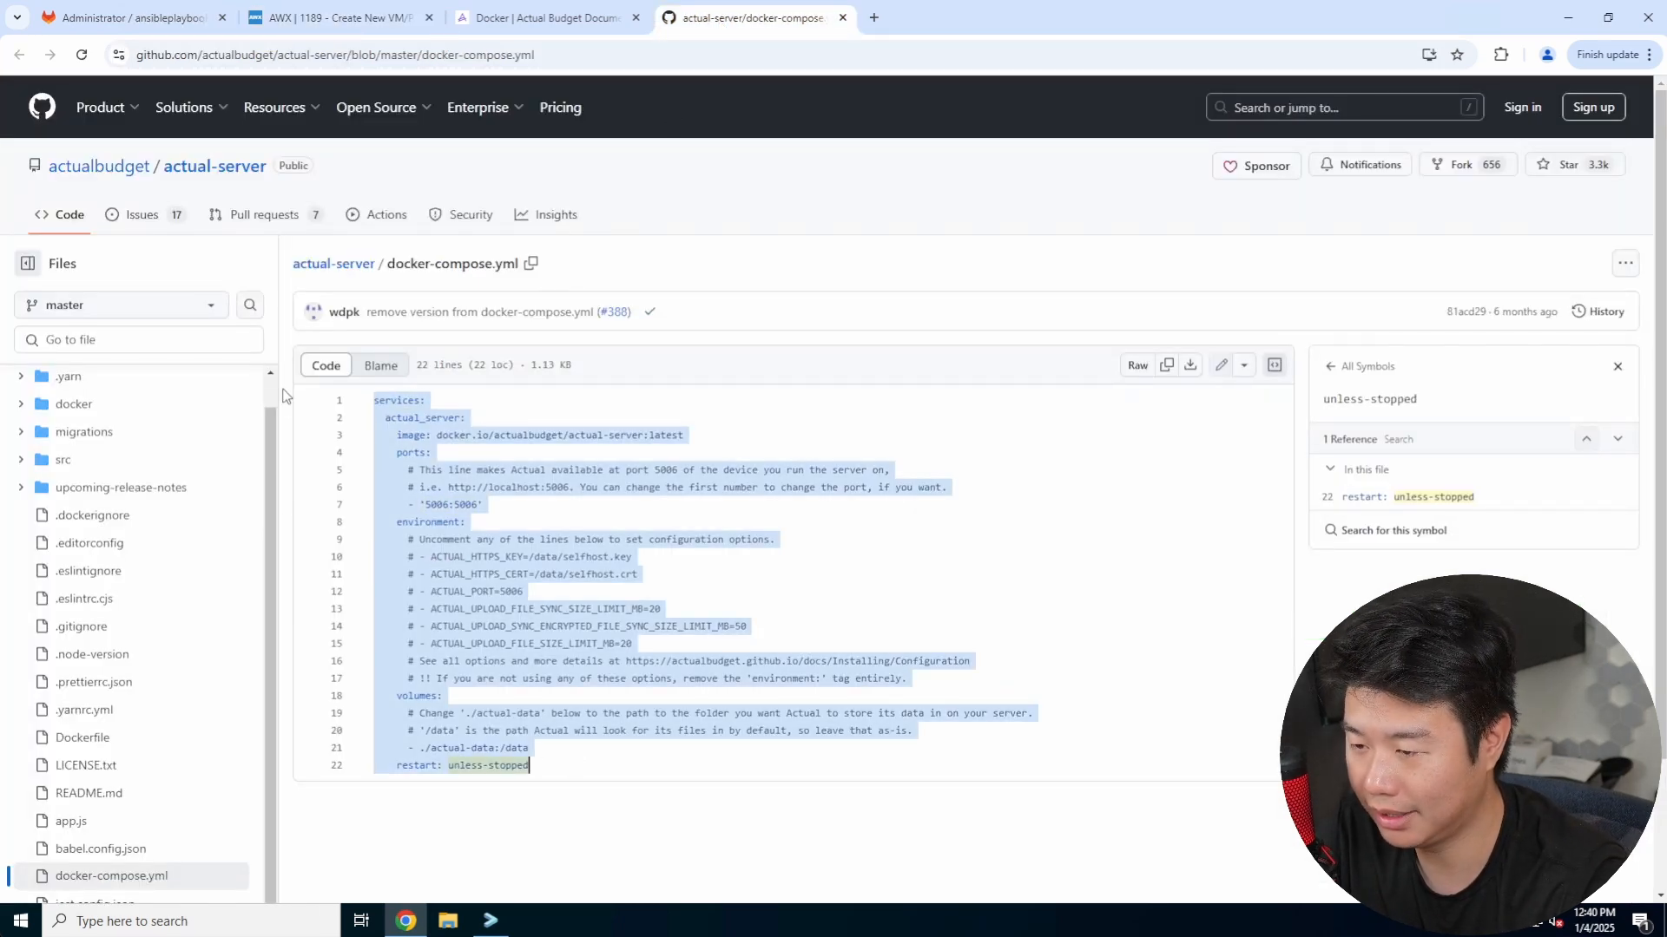
{"action": "right_click", "coordinate": [412, 406]}
{"action": "left_click", "coordinate": [496, 491]}
Step: Switch back to Tabby Terminal, create docker-compose.yml in vi and paste the copied compose configuration into it
{"action": "left_click", "coordinate": [491, 921]}
{"action": "type", "text": "vi "}
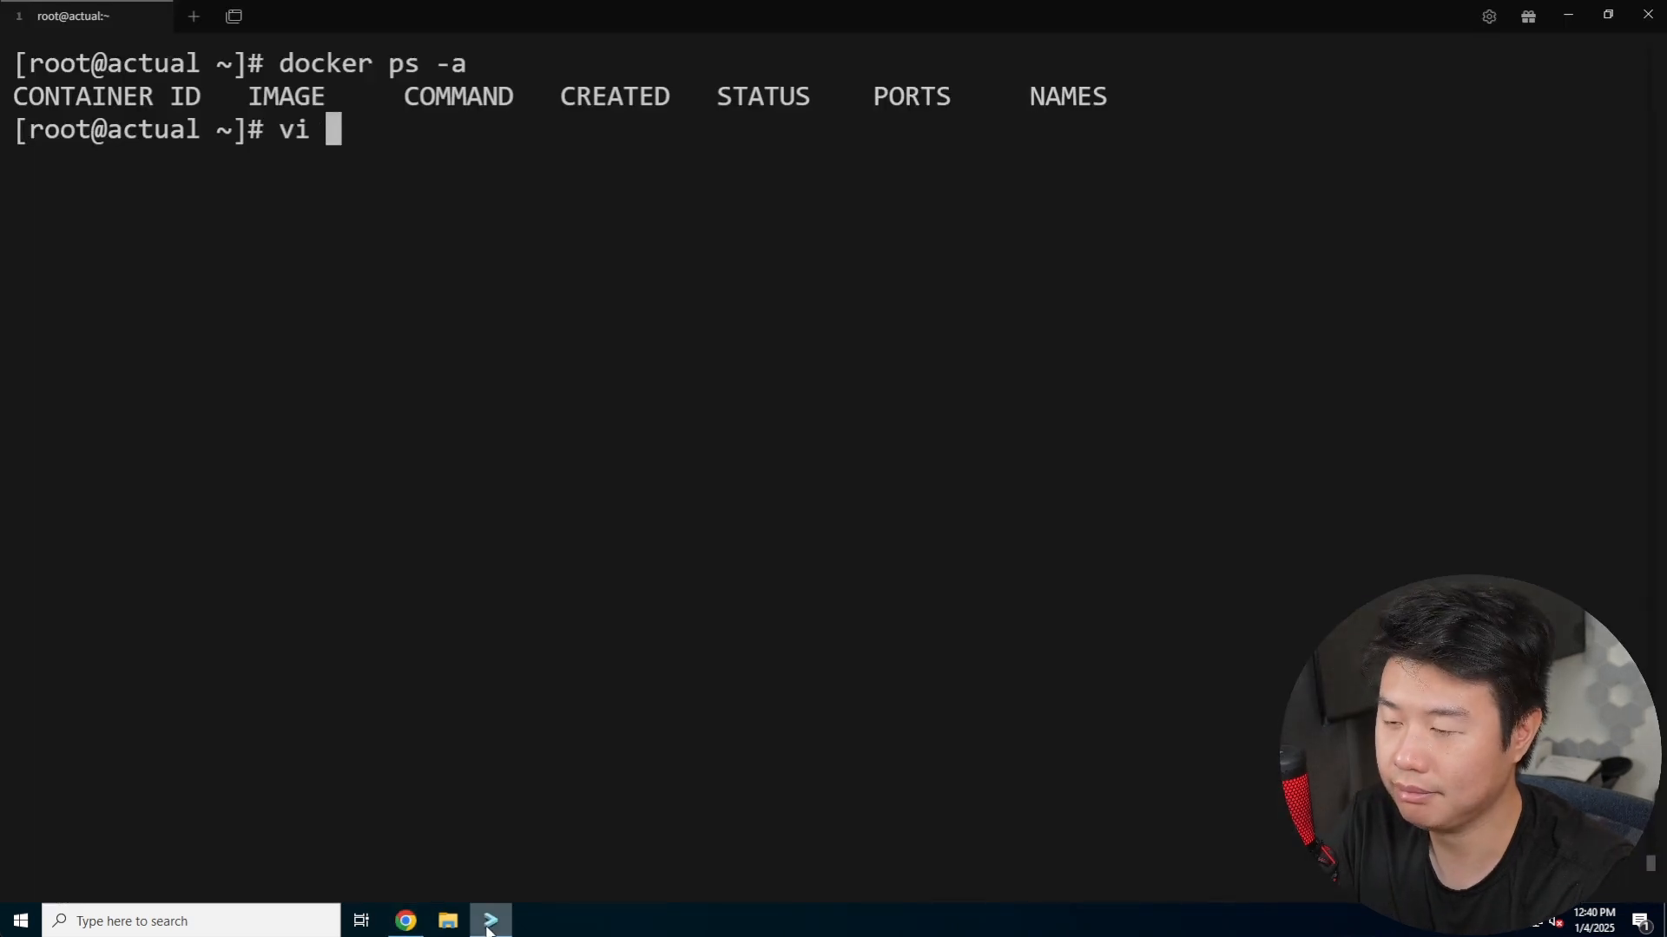
{"action": "type", "text": "docker-compose.yml"}
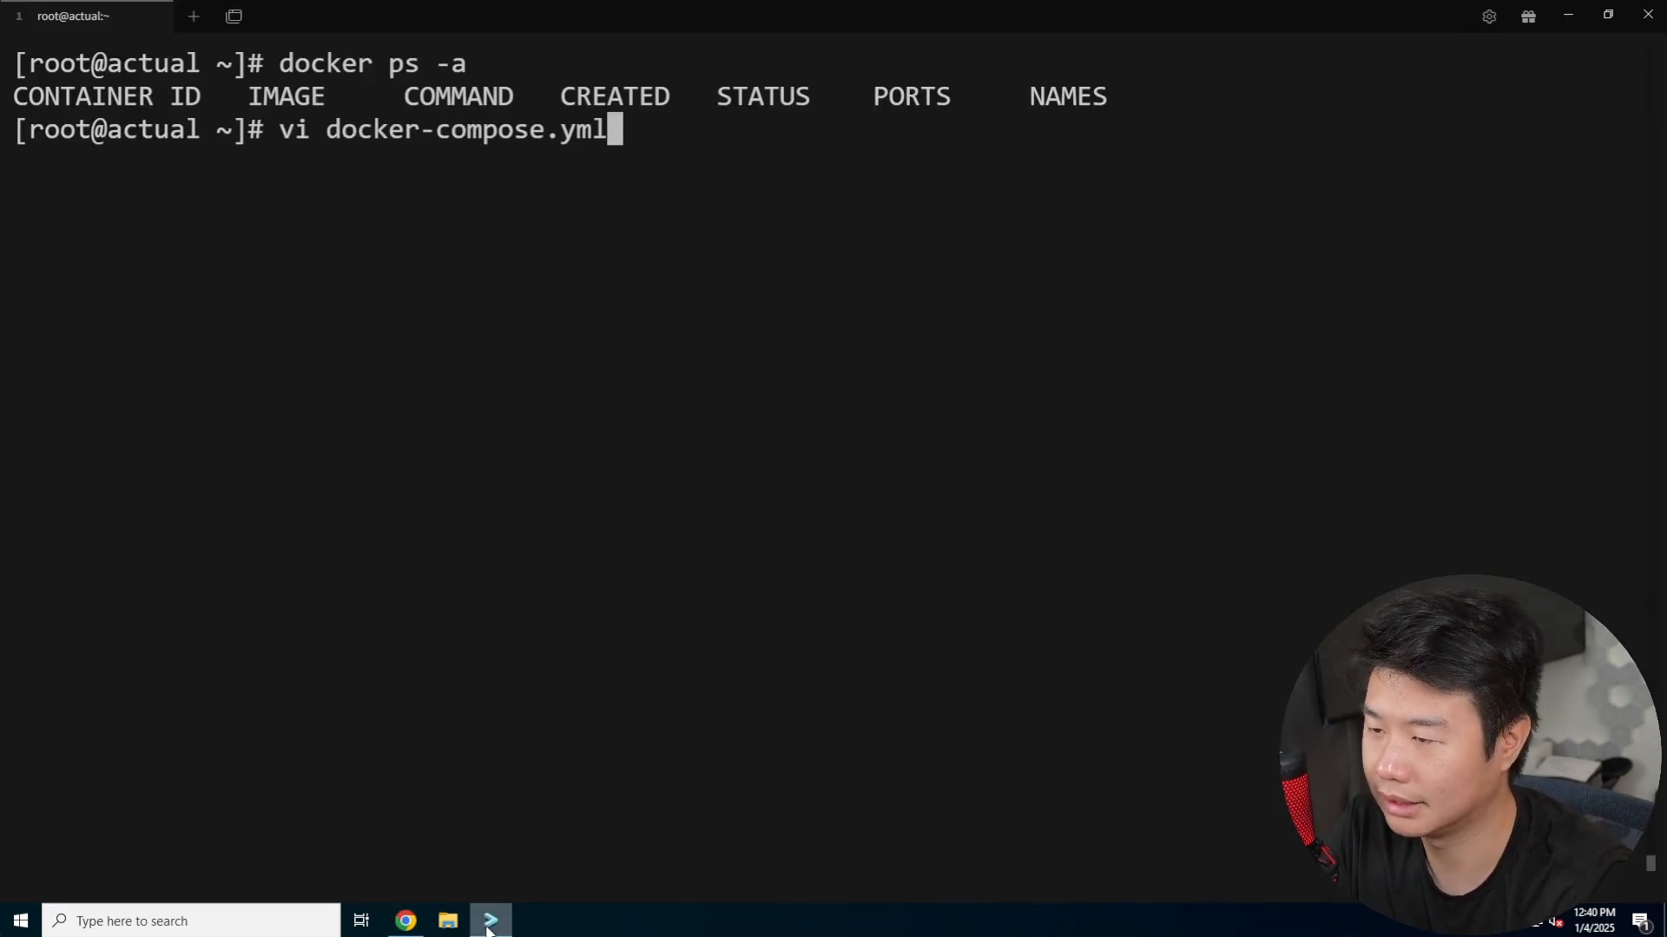
{"action": "key", "text": "Return"}
{"action": "key", "text": "i"}
{"action": "right_click", "coordinate": [489, 925]}
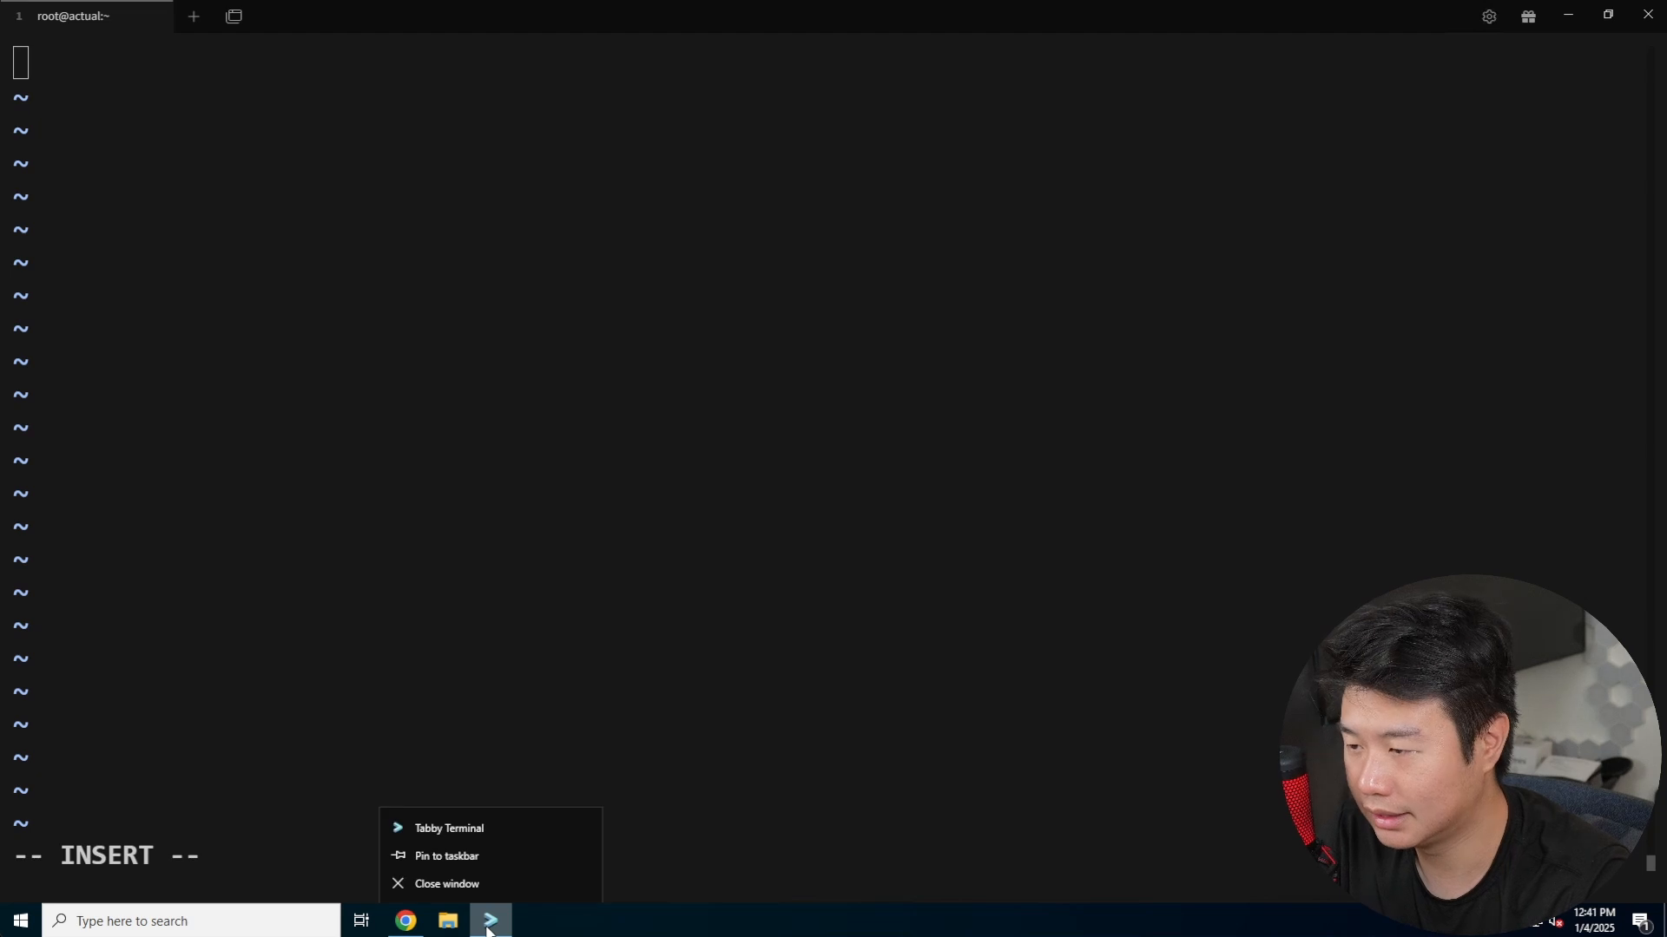
{"action": "left_click", "coordinate": [495, 452]}
{"action": "key", "text": "ctrl+v"}
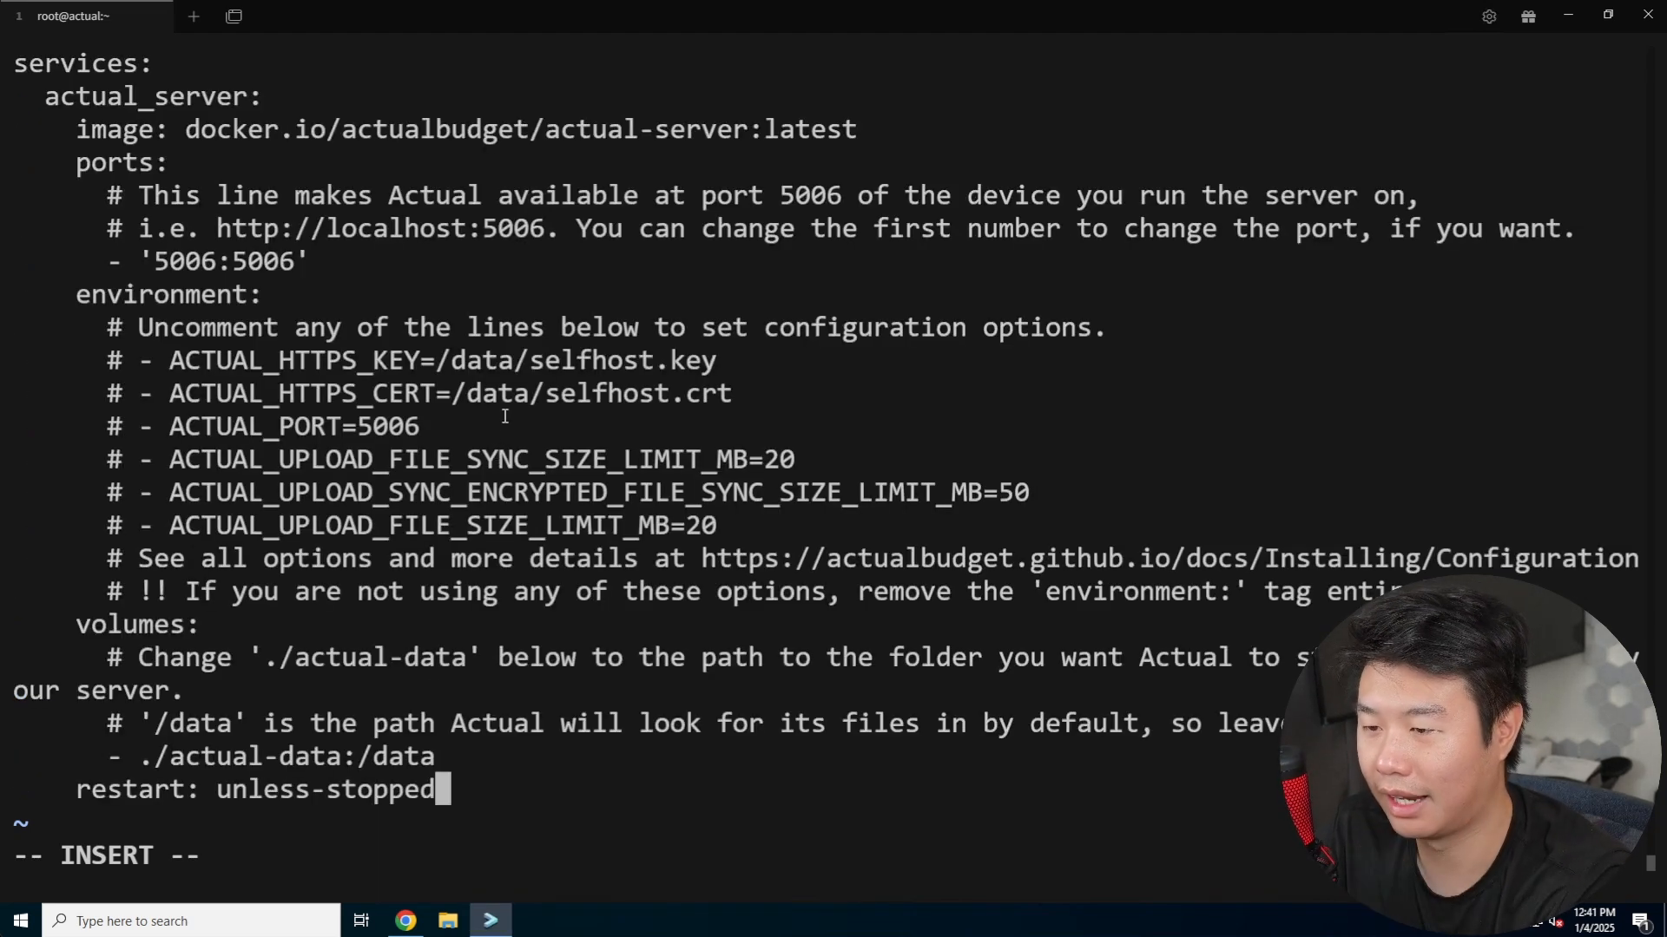
Step: Comment out the environment: line in docker-compose.yml with a #
{"action": "key", "text": "Up"}
{"action": "key", "text": "Up"}
{"action": "key", "text": "Up"}
{"action": "key", "text": "Up"}
{"action": "key", "text": "Up"}
{"action": "key", "text": "Up"}
{"action": "key", "text": "Up"}
{"action": "key", "text": "Up"}
{"action": "key", "text": "Up"}
{"action": "key", "text": "Up"}
{"action": "key", "text": "Up"}
{"action": "key", "text": "Up"}
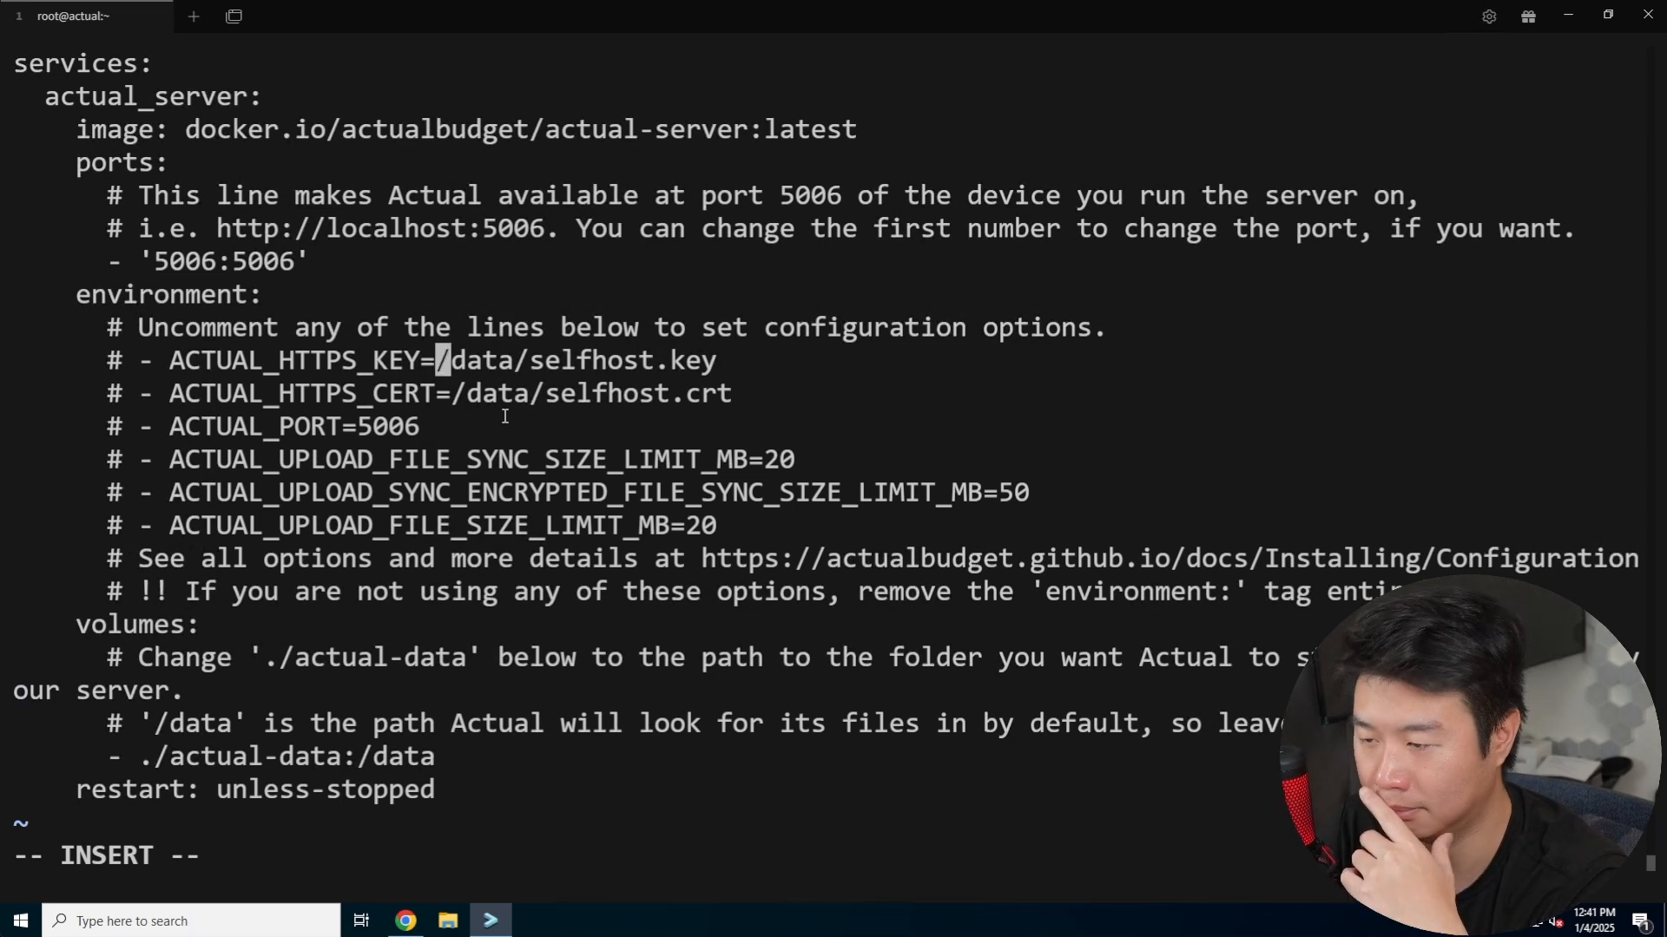
{"action": "key", "text": "Down"}
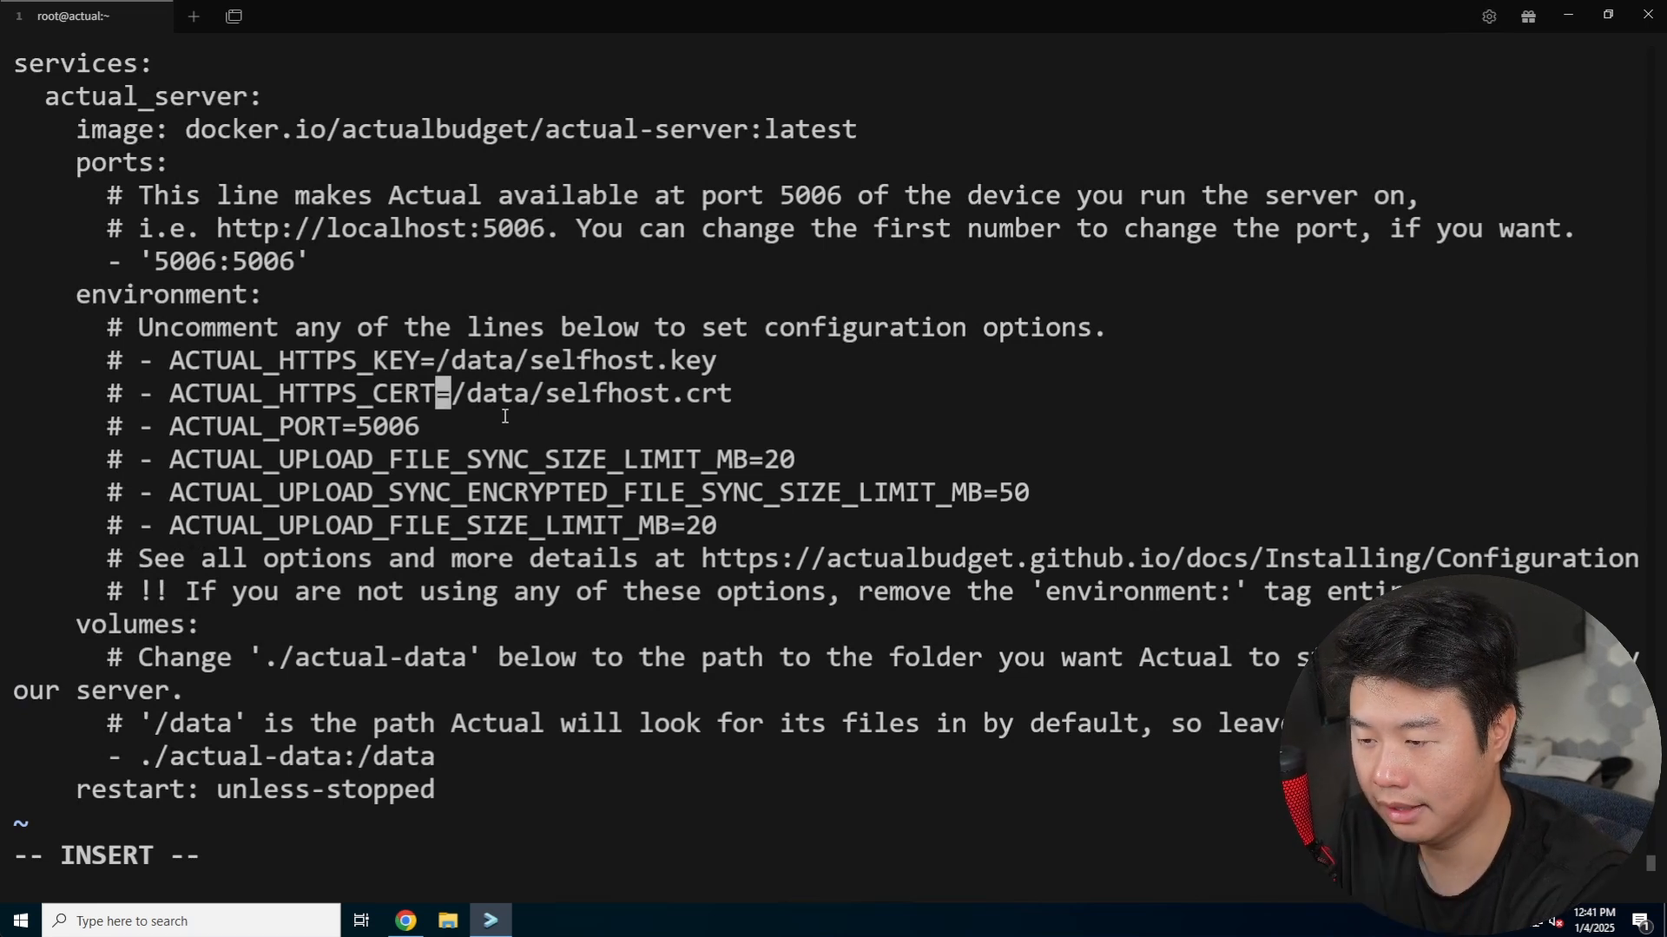
{"action": "key", "text": "Down"}
{"action": "key", "text": "Down"}
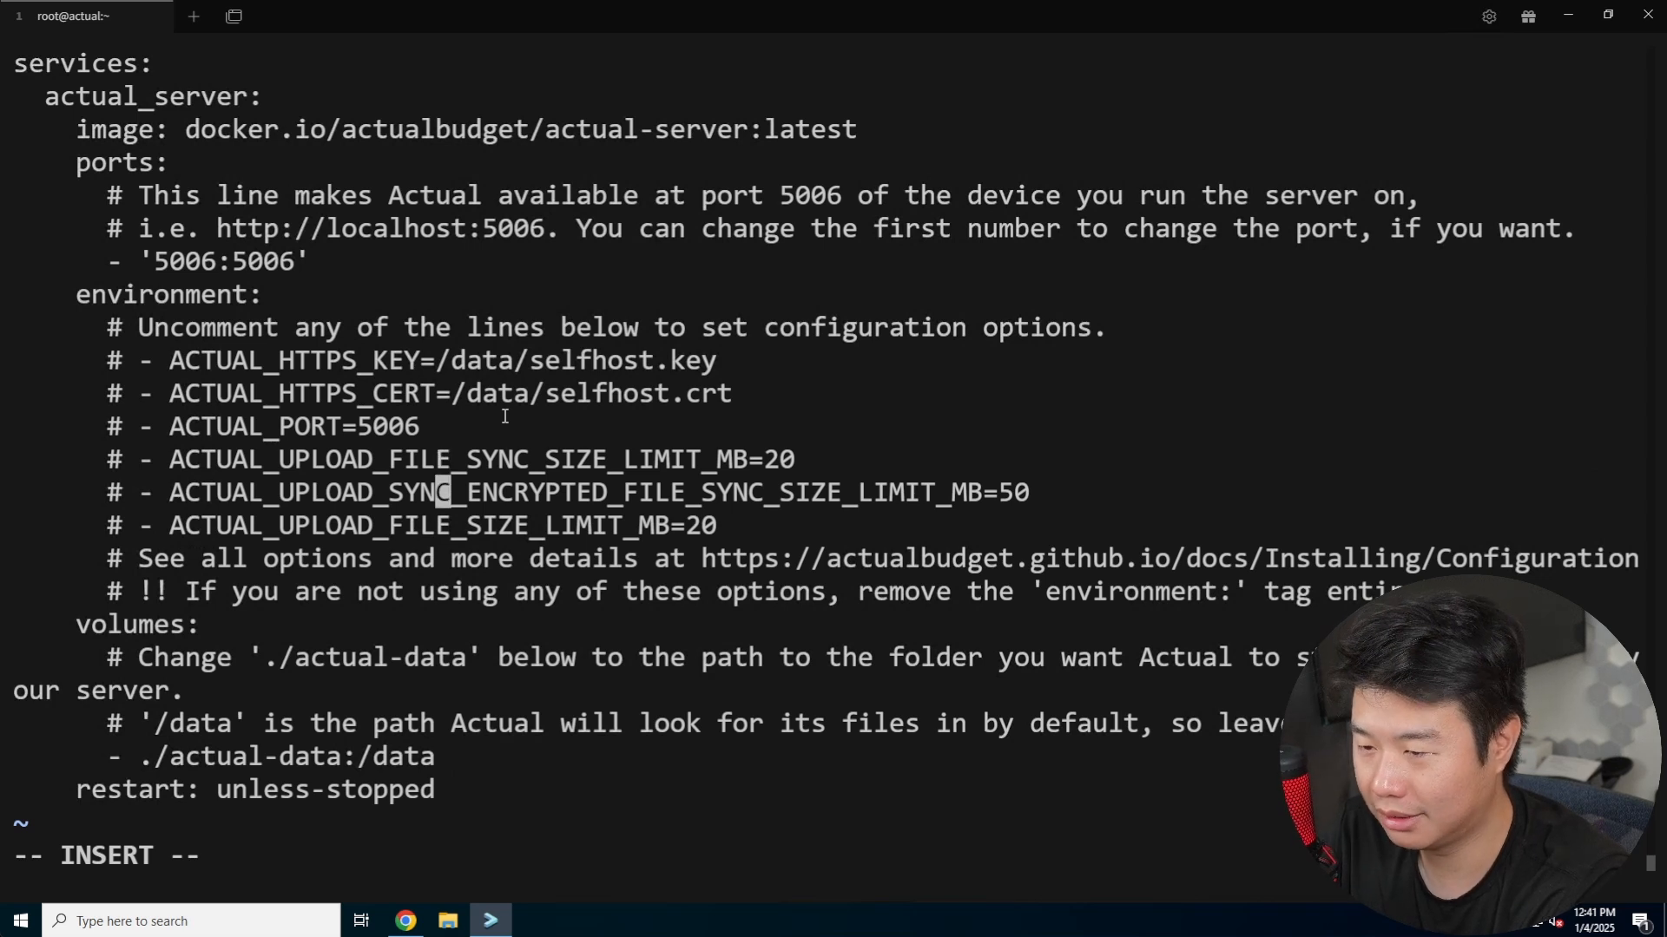
{"action": "key", "text": "Left"}
{"action": "key", "text": "Left"}
{"action": "key", "text": "Left"}
{"action": "key", "text": "Left"}
{"action": "key", "text": "Left"}
{"action": "key", "text": "Left"}
{"action": "key", "text": "Left"}
{"action": "key", "text": "Left"}
{"action": "key", "text": "Left"}
{"action": "key", "text": "Left"}
{"action": "key", "text": "Left"}
{"action": "key", "text": "Left"}
{"action": "key", "text": "Left"}
{"action": "key", "text": "Left"}
{"action": "key", "text": "Left"}
{"action": "key", "text": "Left"}
{"action": "key", "text": "Left"}
{"action": "key", "text": "Left"}
{"action": "key", "text": "Left"}
{"action": "key", "text": "Left"}
{"action": "key", "text": "Left"}
{"action": "key", "text": "Up"}
{"action": "key", "text": "Up"}
{"action": "key", "text": "Up"}
{"action": "key", "text": "Up"}
{"action": "key", "text": "Up"}
{"action": "key", "text": "Up"}
{"action": "key", "text": "Left"}
{"action": "key", "text": "Left"}
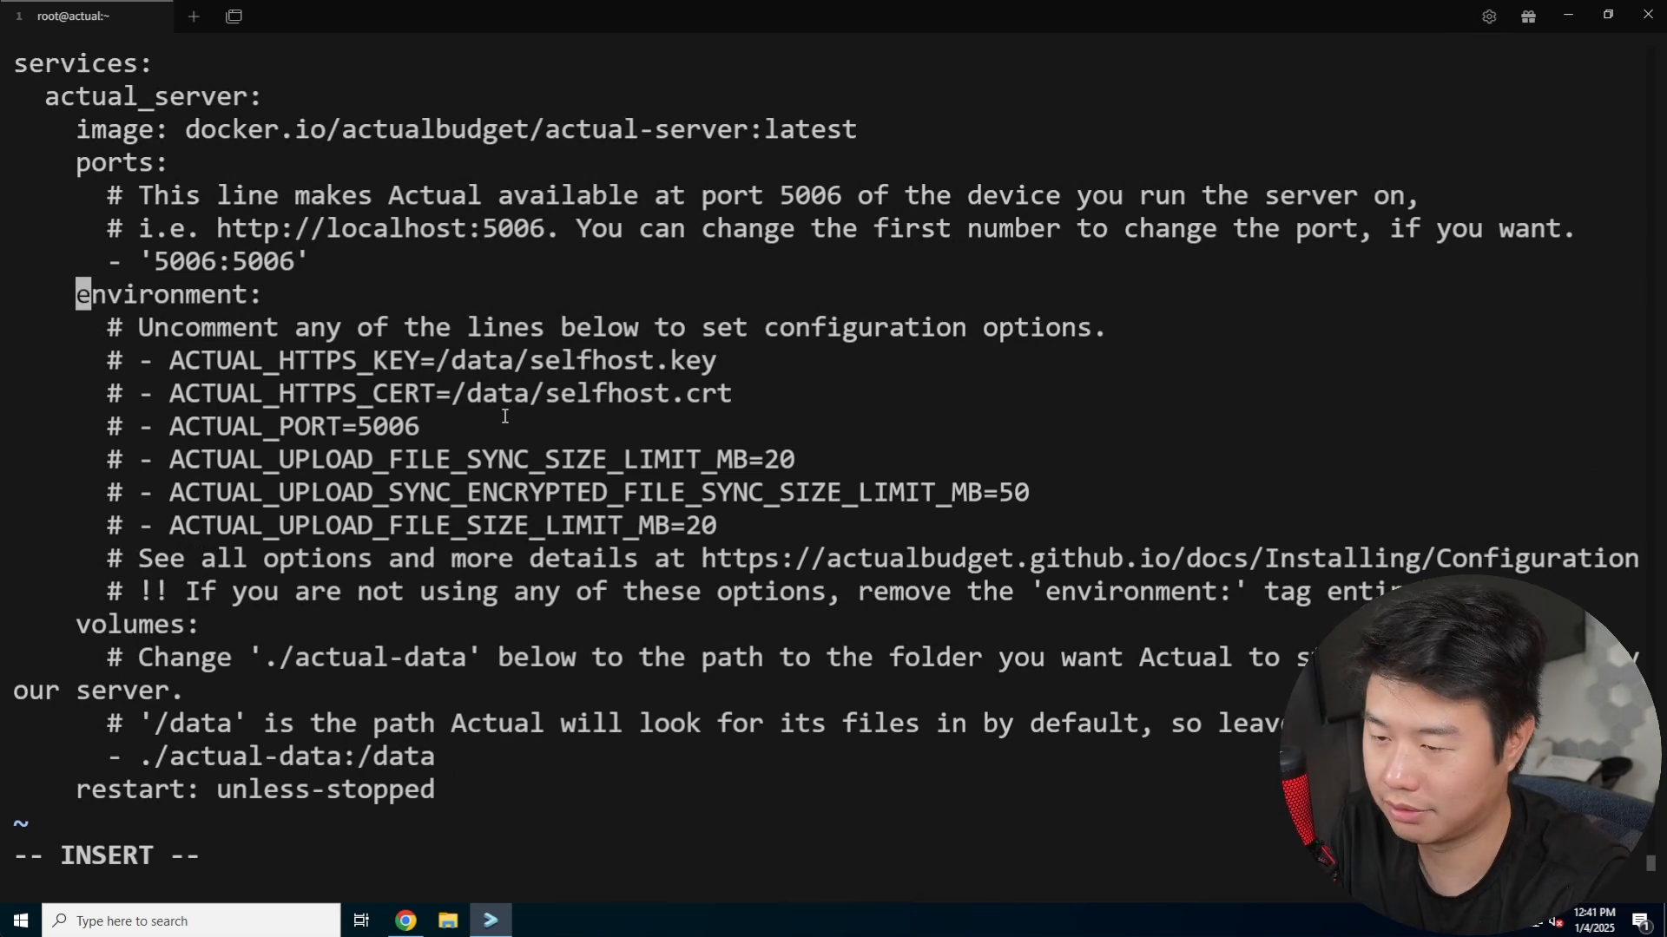
{"action": "type", "text": "#"}
Step: Examine the volumes section of docker-compose.yml, focusing on the ./actual-data:/data mapping and the restart policy
{"action": "key", "text": "Down"}
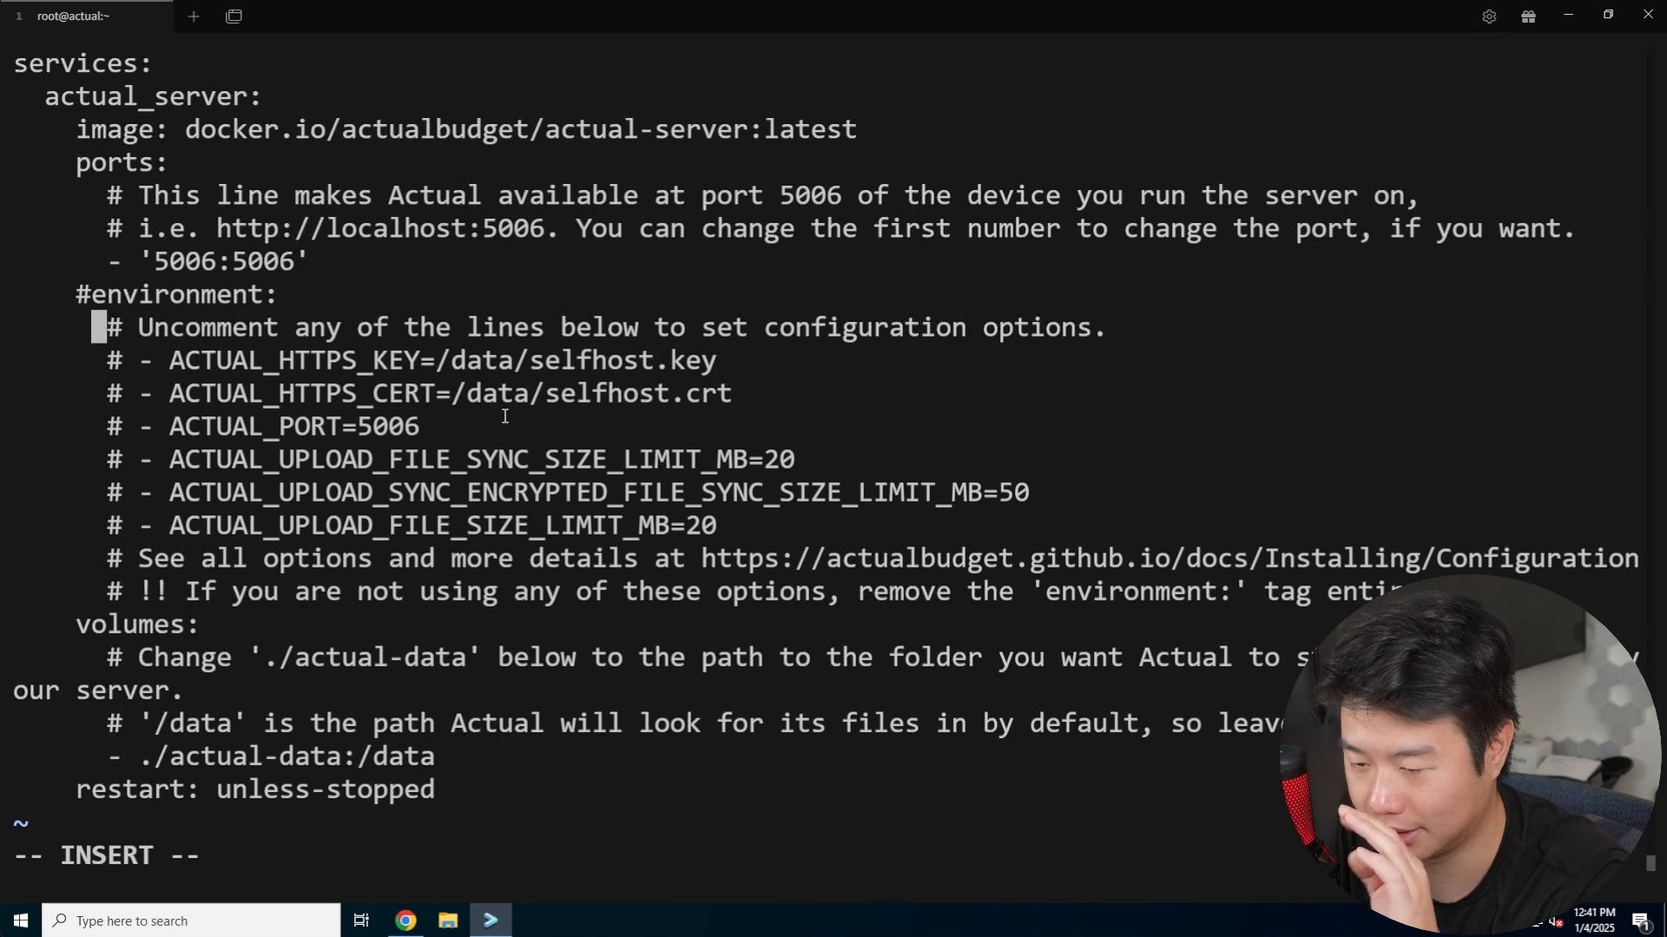
{"action": "key", "text": "Down"}
{"action": "key", "text": "Down"}
{"action": "key", "text": "Down"}
{"action": "key", "text": "Down"}
{"action": "key", "text": "Down"}
{"action": "key", "text": "Down"}
{"action": "key", "text": "Down"}
{"action": "key", "text": "Down"}
{"action": "key", "text": "Down"}
{"action": "key", "text": "Down"}
{"action": "key", "text": "Down"}
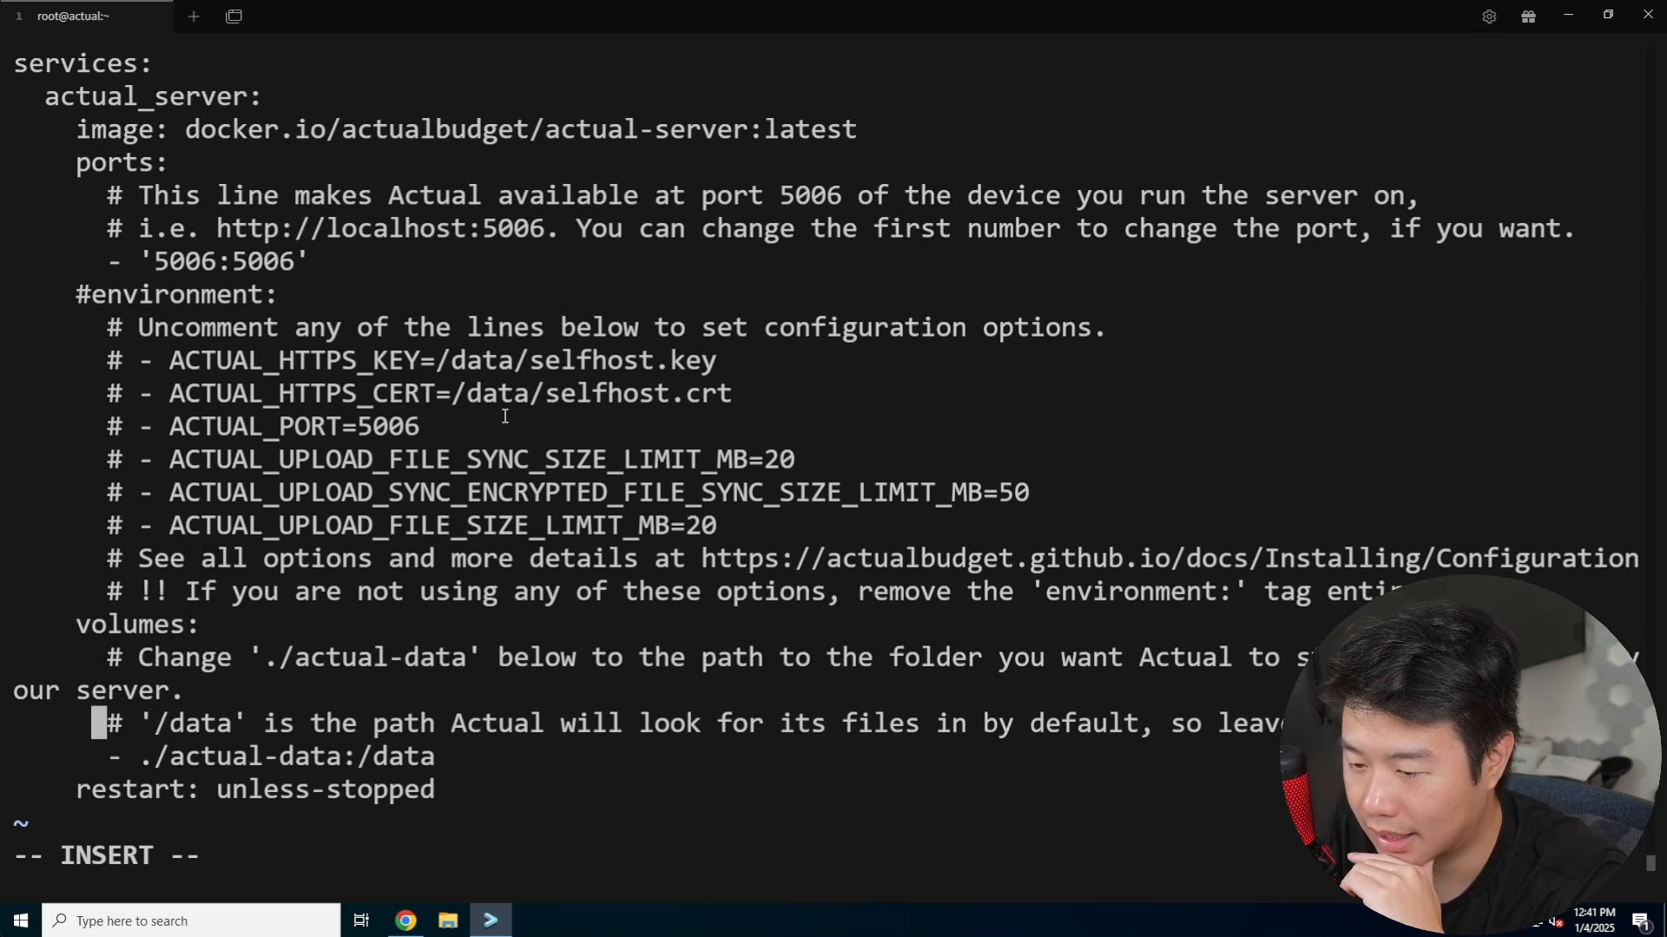
{"action": "key", "text": "Down"}
{"action": "key", "text": "Right"}
{"action": "key", "text": "Right"}
{"action": "key", "text": "Right"}
{"action": "key", "text": "Right"}
{"action": "key", "text": "Right"}
{"action": "key", "text": "Right"}
{"action": "key", "text": "Right"}
{"action": "key", "text": "Right"}
{"action": "key", "text": "Right"}
{"action": "key", "text": "Right"}
{"action": "key", "text": "Right"}
{"action": "key", "text": "Right"}
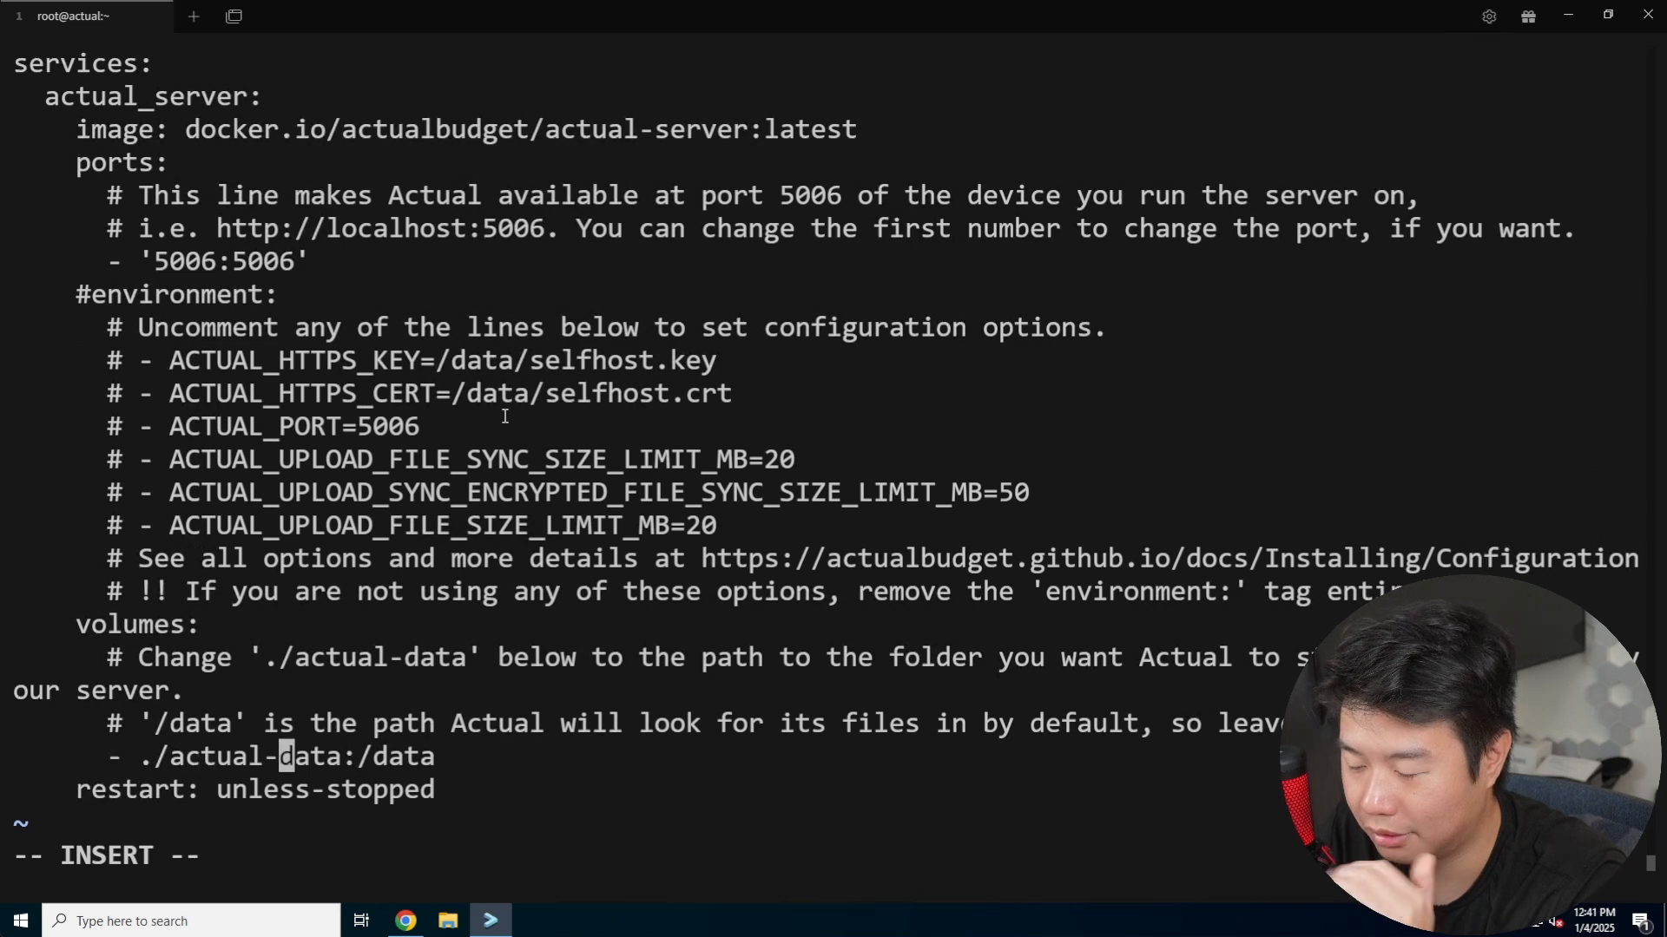
{"action": "key", "text": "Left"}
{"action": "key", "text": "Left"}
{"action": "key", "text": "Left"}
{"action": "key", "text": "Left"}
{"action": "key", "text": "Left"}
{"action": "key", "text": "Left"}
{"action": "key", "text": "Left"}
{"action": "key", "text": "Left"}
{"action": "key", "text": "Left"}
{"action": "key", "text": "Right"}
{"action": "key", "text": "Right"}
{"action": "key", "text": "Right"}
{"action": "key", "text": "Right"}
{"action": "key", "text": "Right"}
{"action": "key", "text": "Right"}
{"action": "key", "text": "Down"}
{"action": "key", "text": "Up"}
{"action": "key", "text": "Right"}
{"action": "key", "text": "Down"}
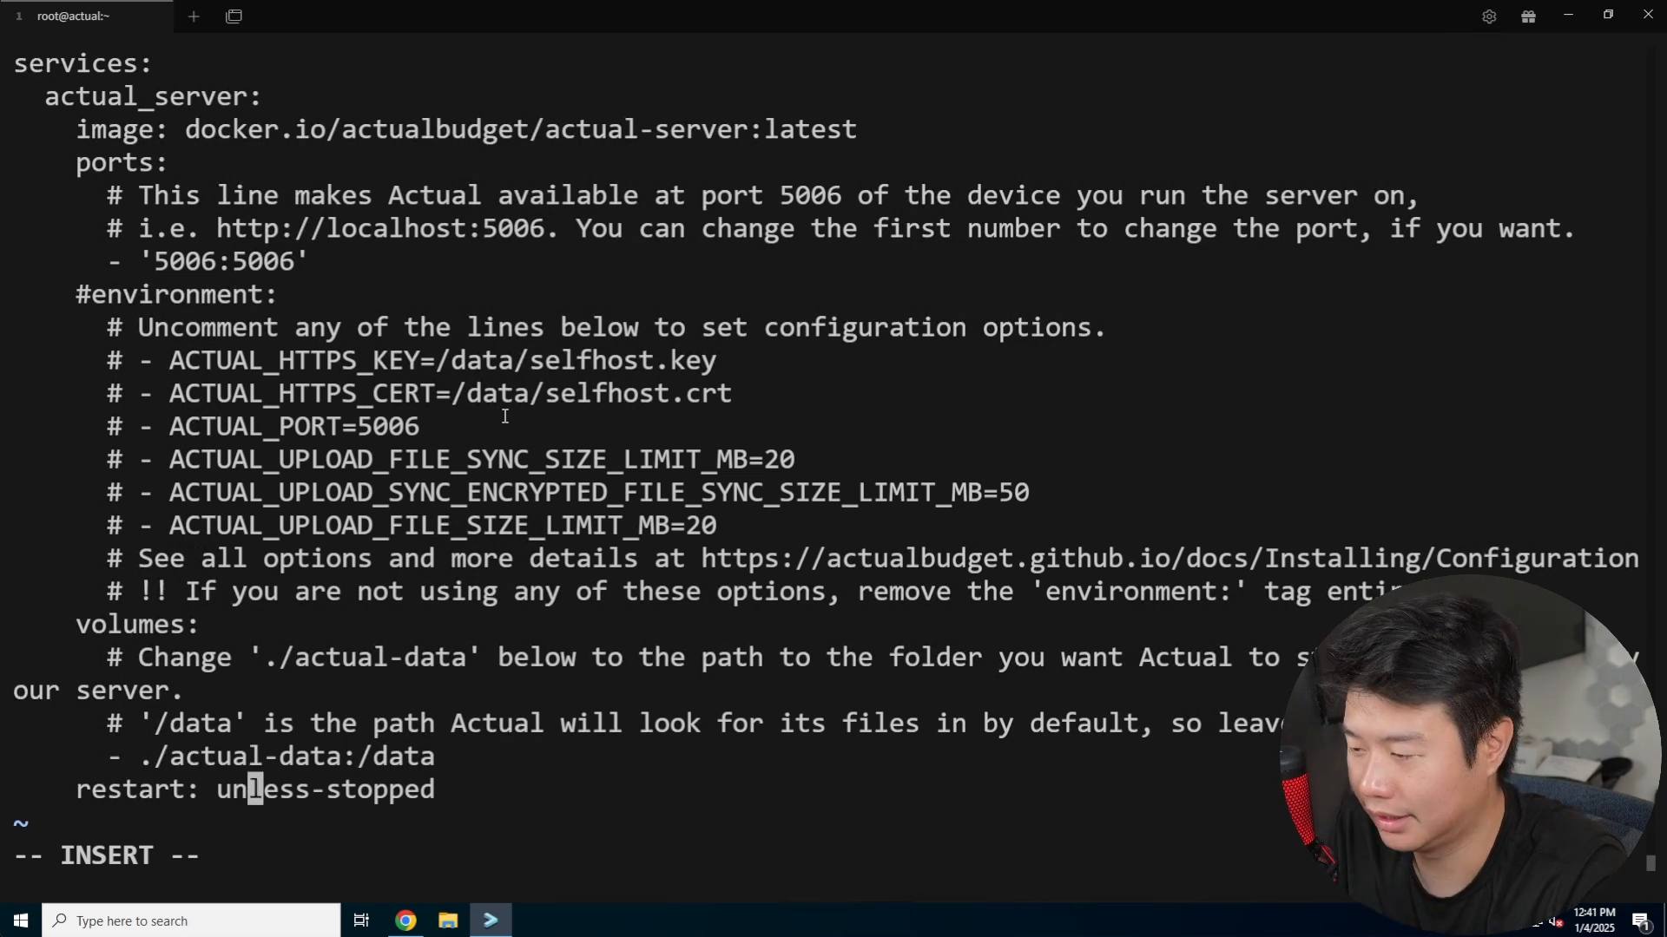
Step: Save docker-compose.yml and exit vi
{"action": "key", "text": "Escape"}
{"action": "type", "text": ":x"}
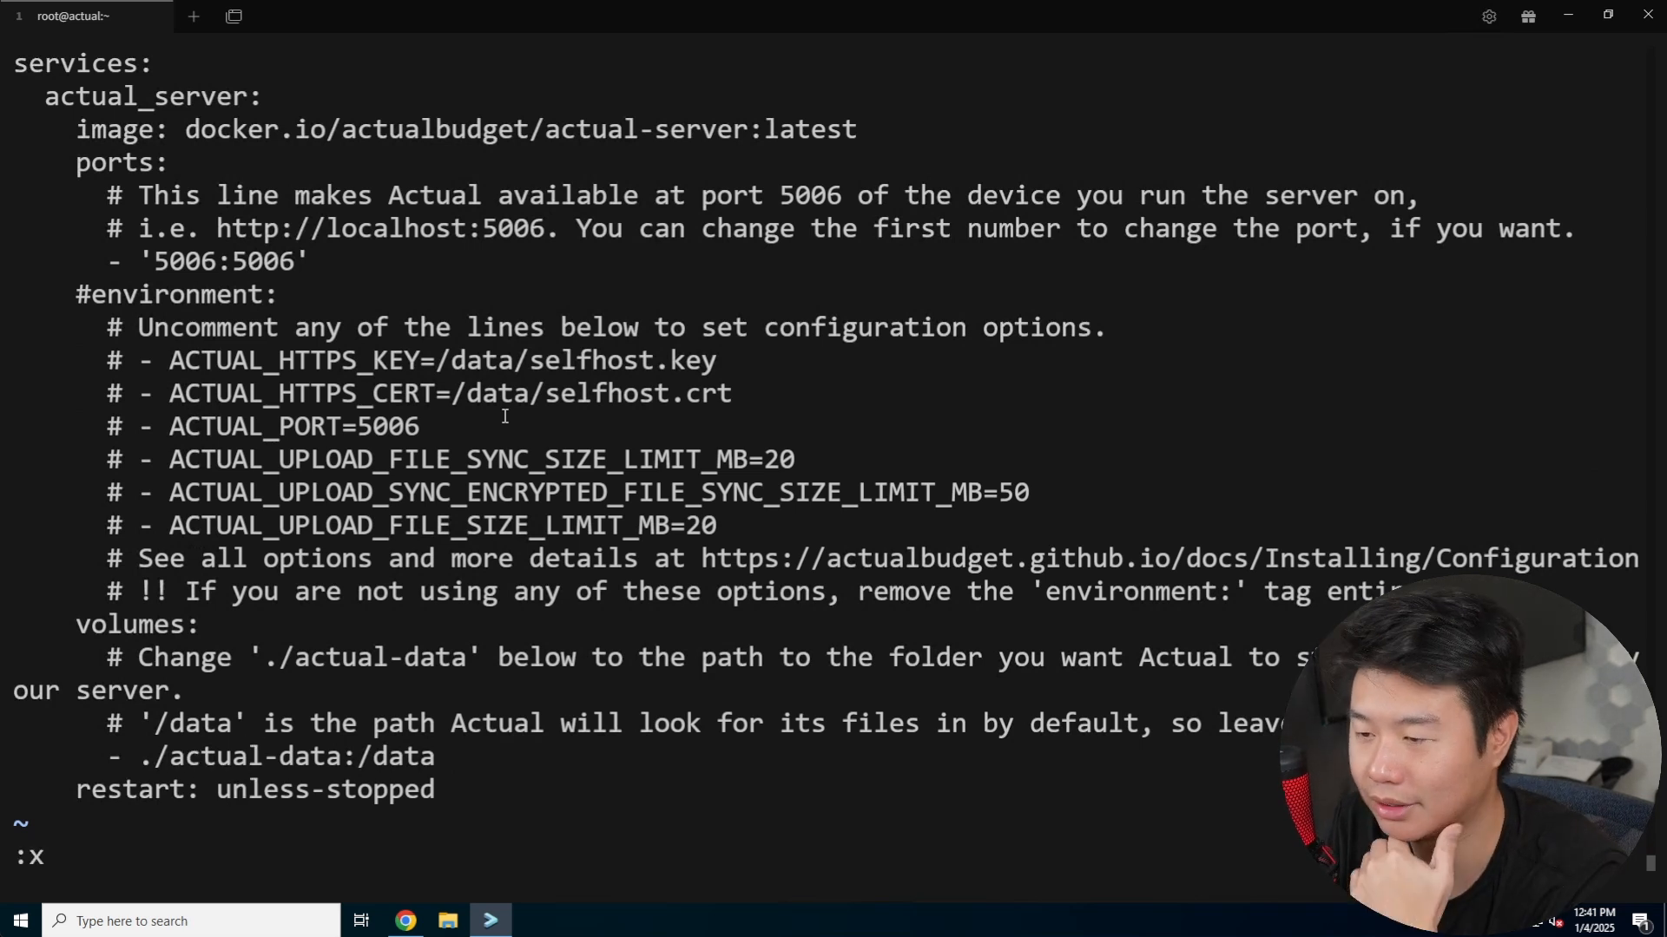
{"action": "key", "text": "Return"}
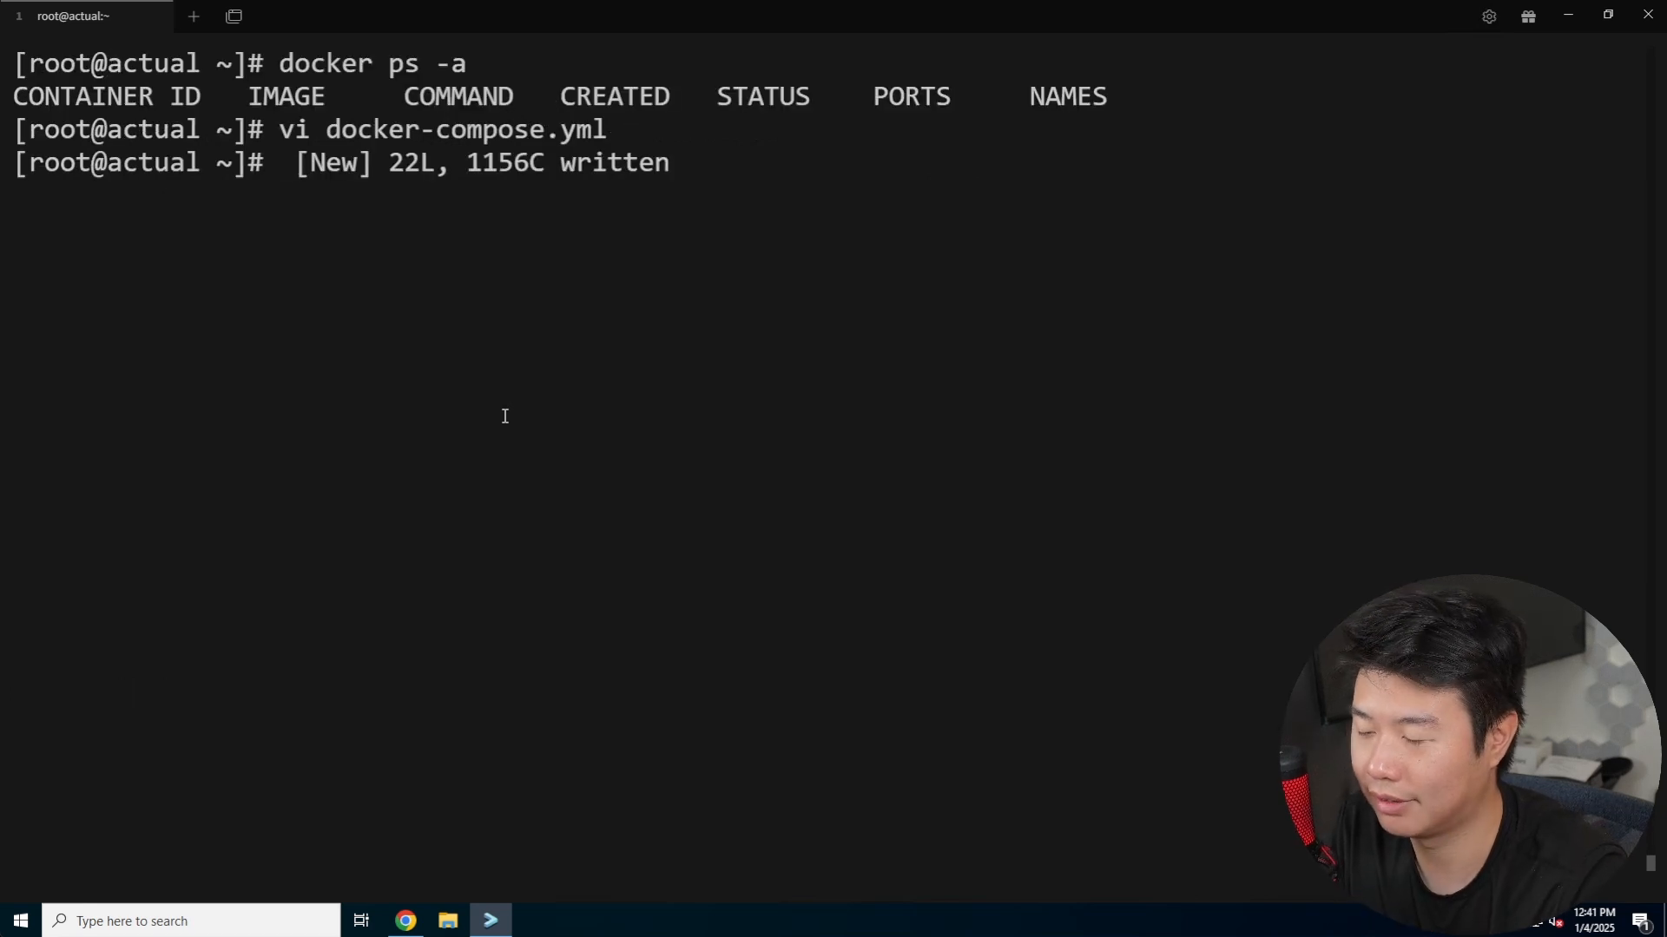
Step: Clear the terminal and start the Actual server container in detached mode with docker-compose up -d
{"action": "key", "text": "ctrl+l"}
{"action": "type", "text": "docker-compose up -d"}
{"action": "key", "text": "Return"}
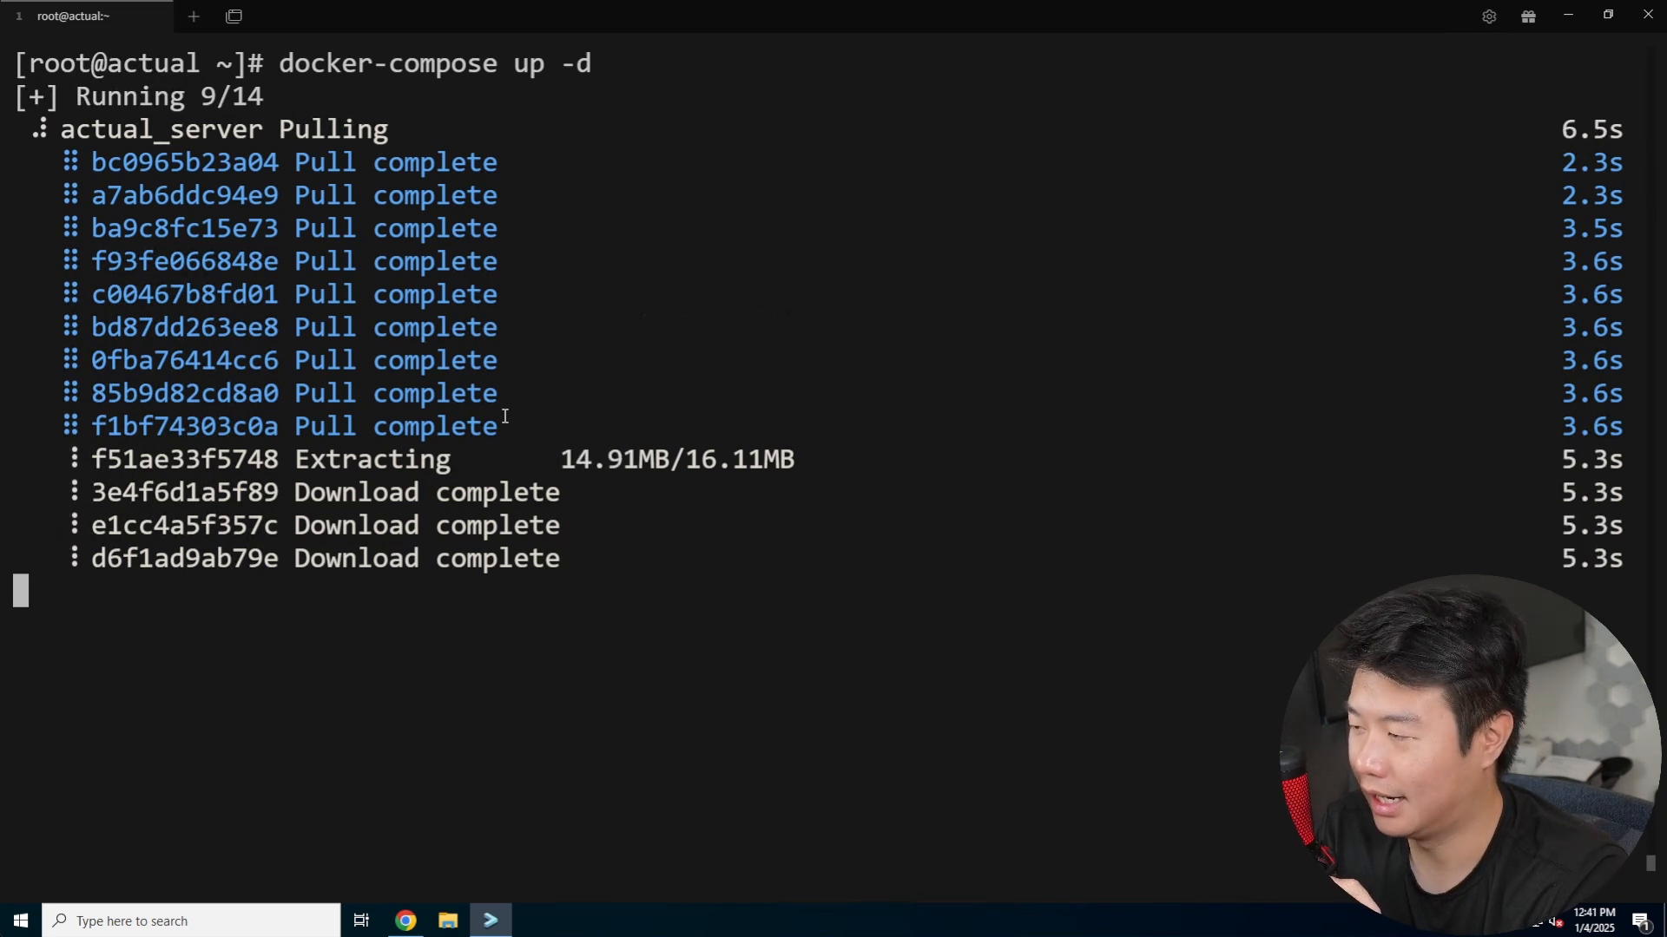
Step: Run docker ps -a to check the Actual server container's status and examine its port mapping
{"action": "type", "text": "docker ps -a"}
{"action": "key", "text": "ctrl+l"}
{"action": "key", "text": "Return"}
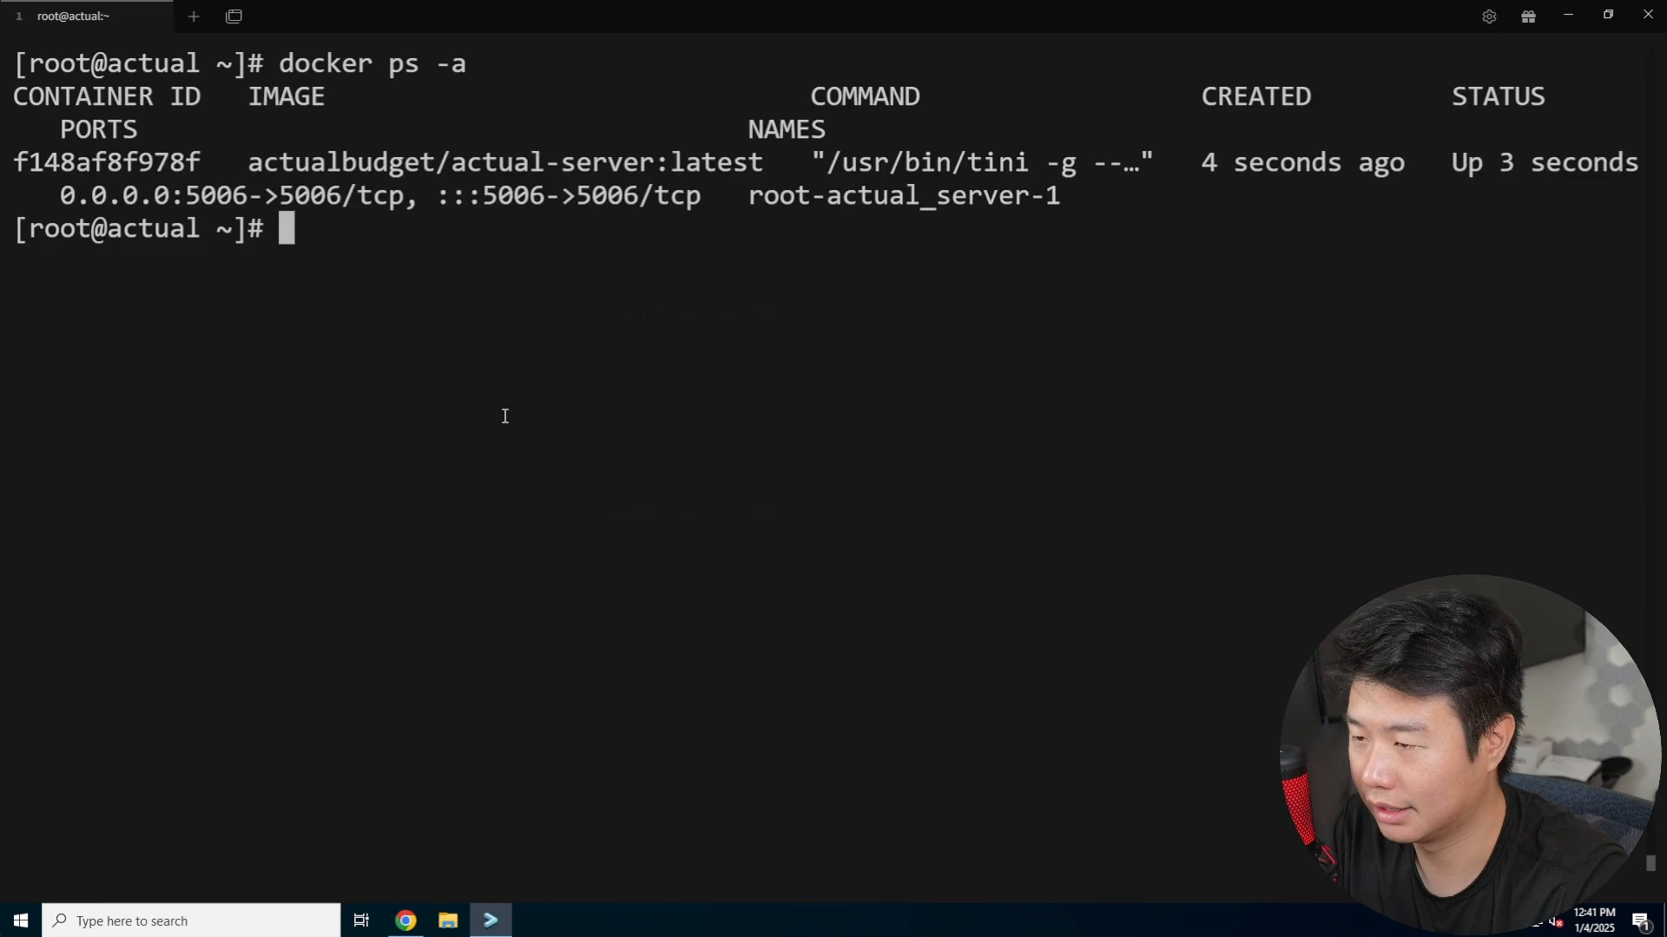
{"action": "left_click_drag", "start_coordinate": [334, 193], "coordinate": [248, 195]}
{"action": "left_click", "coordinate": [406, 920]}
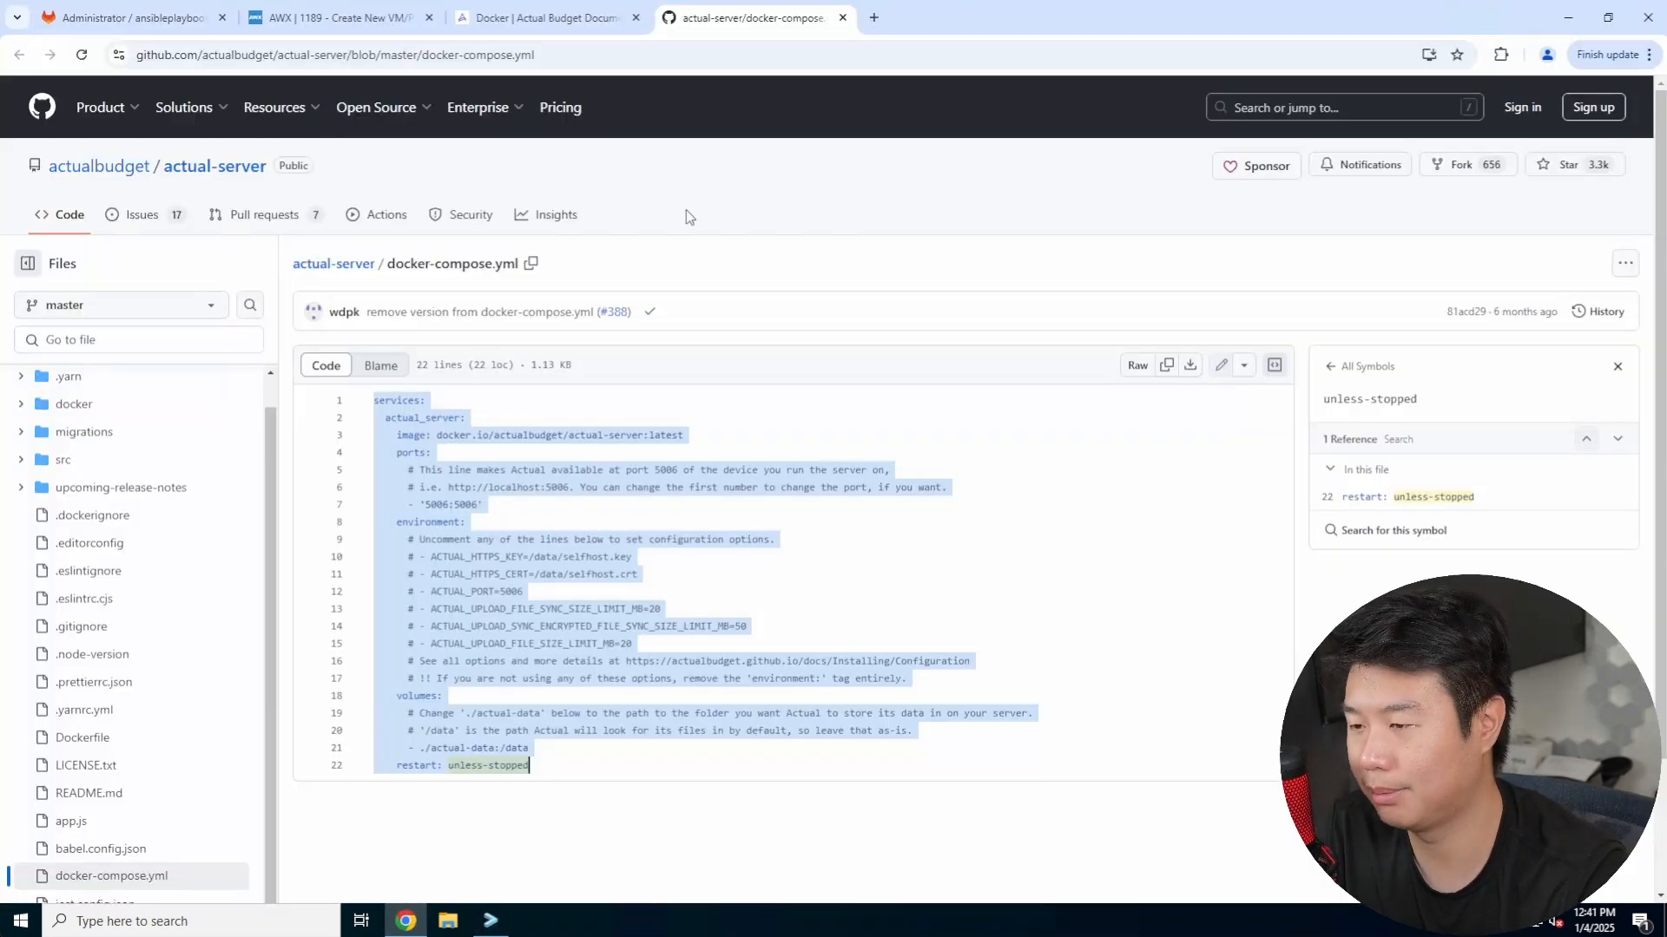
{"action": "key", "text": "ctrl+t"}
{"action": "type", "text": "https"}
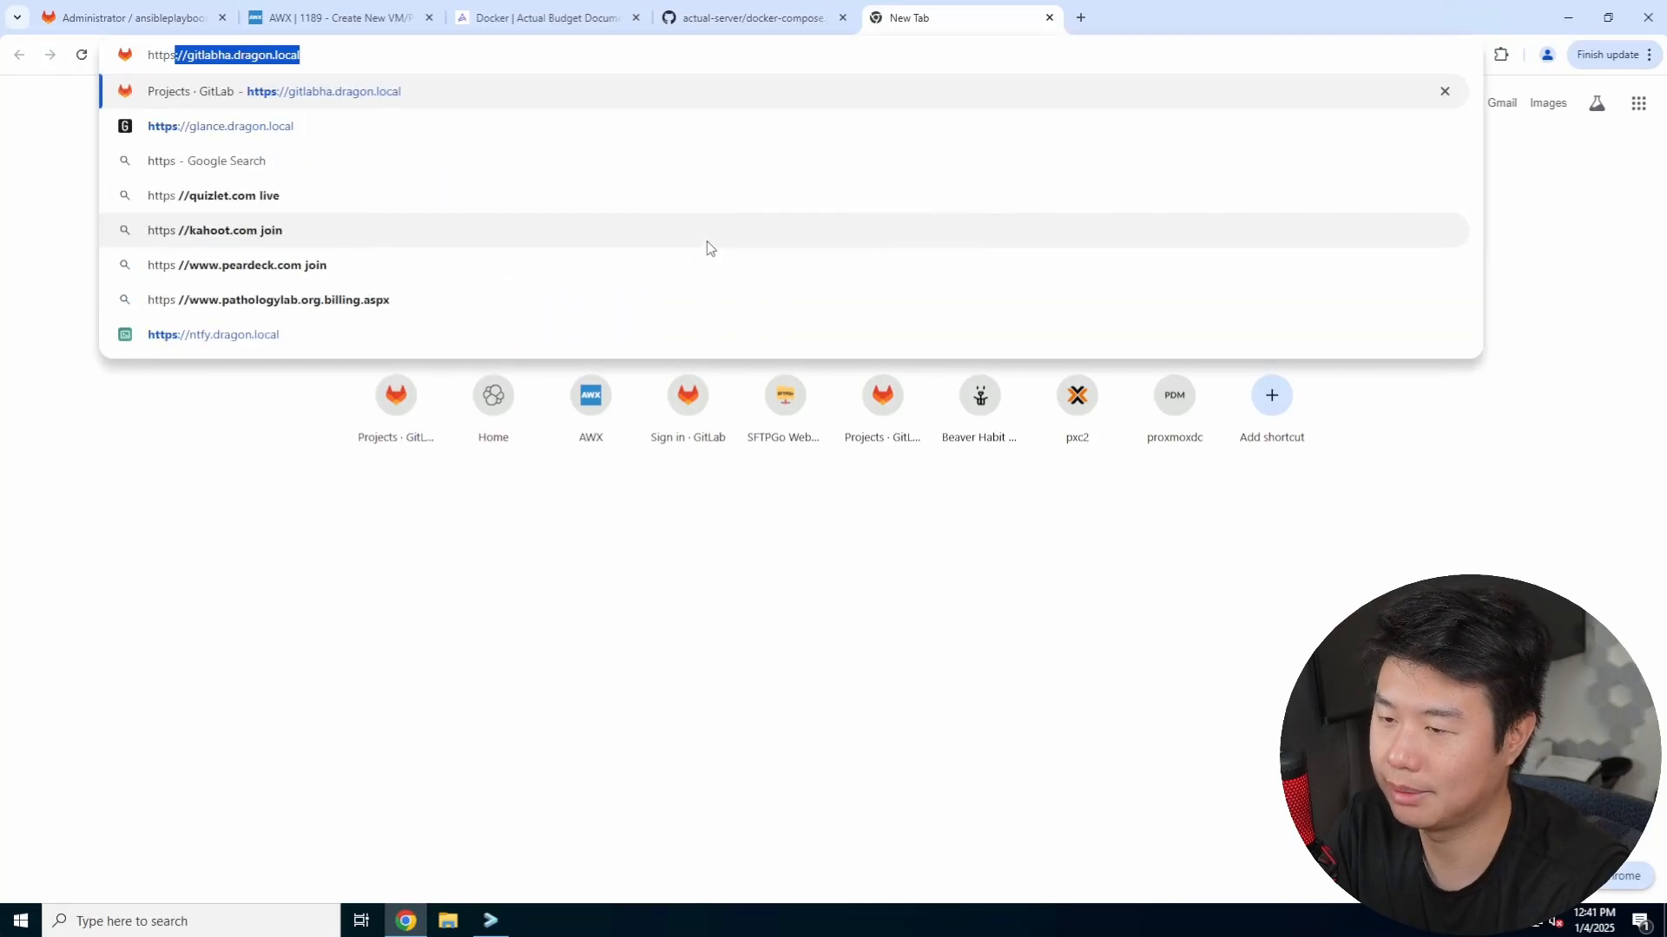
{"action": "type", "text": "://actual.d"}
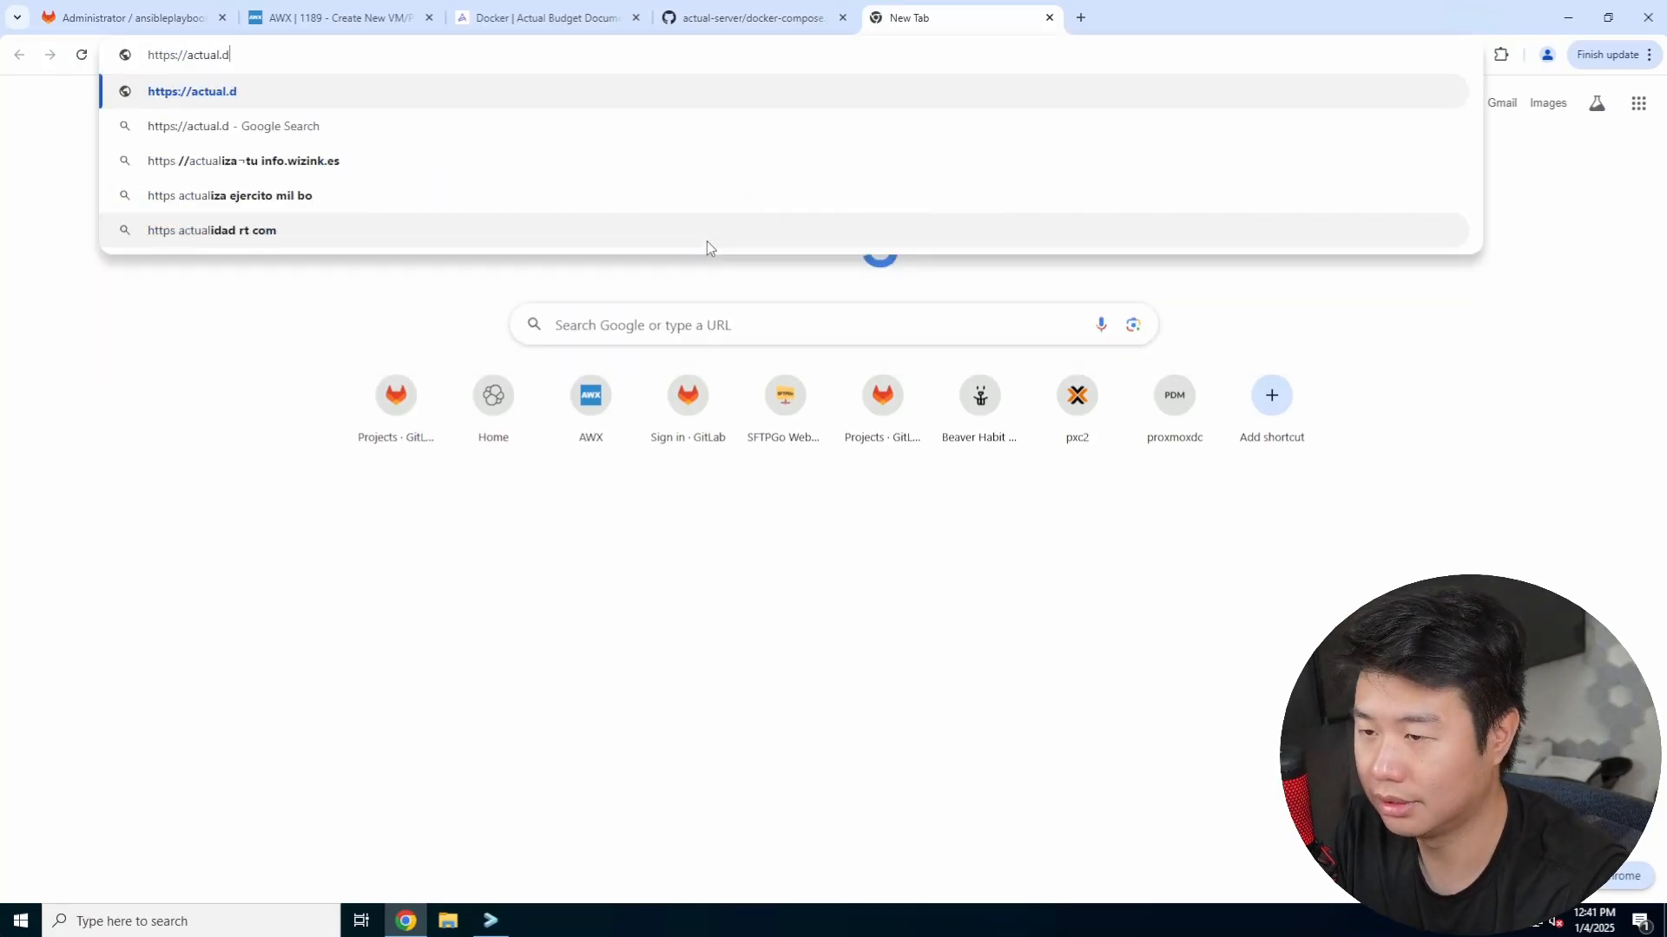
{"action": "type", "text": "ragon.local"}
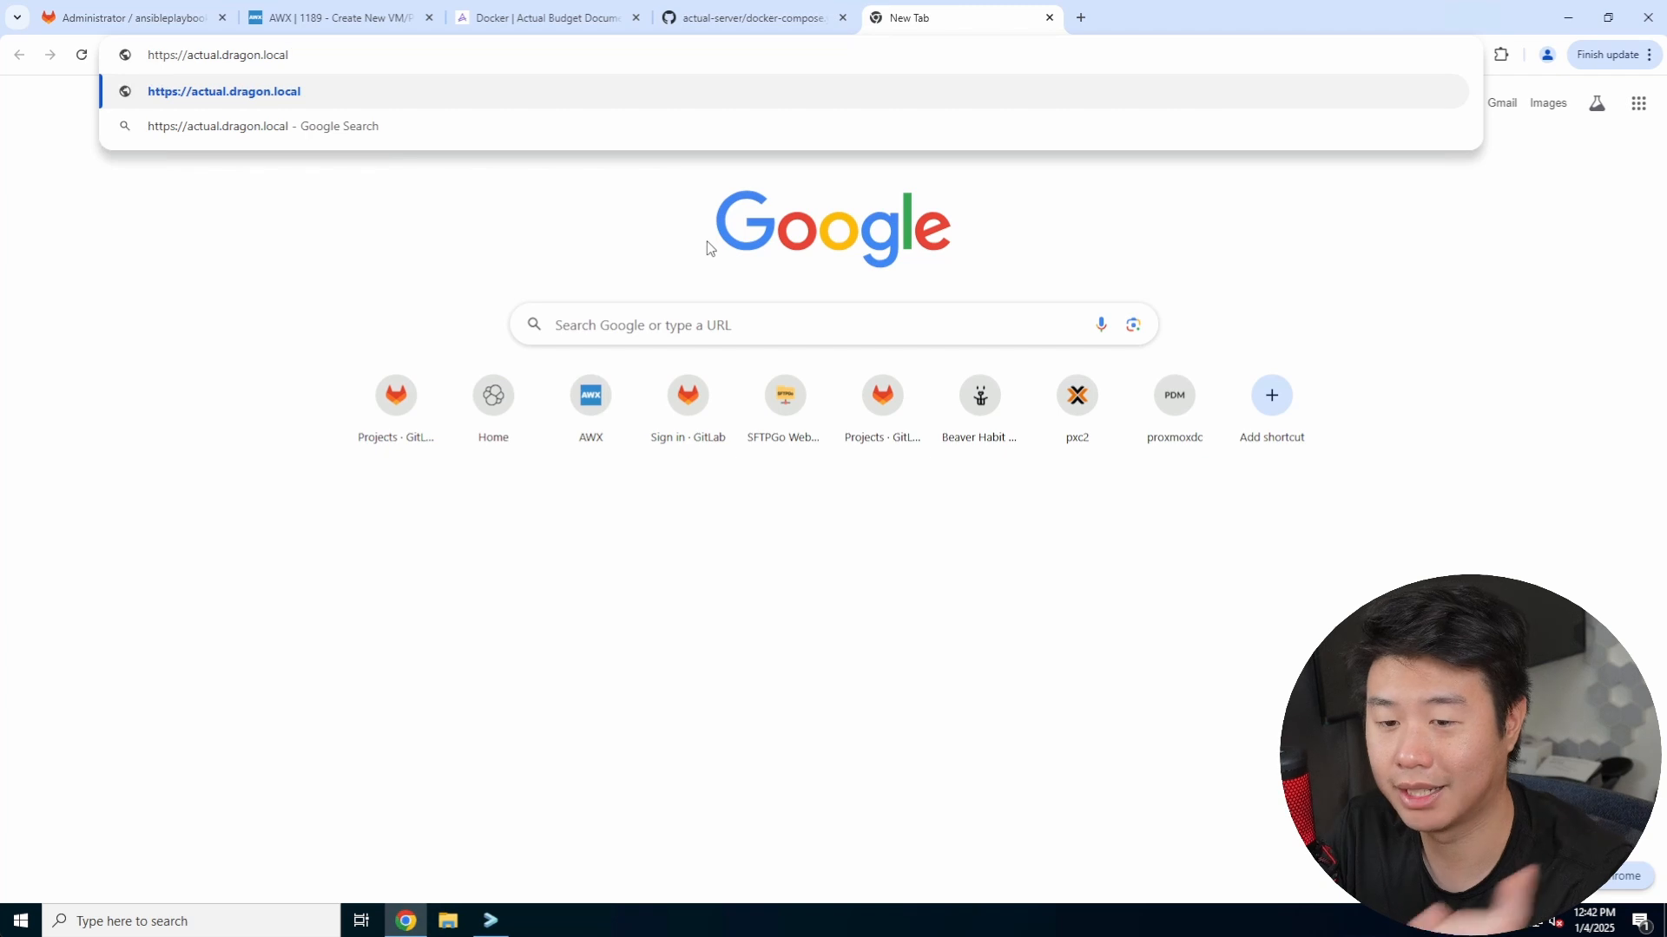
{"action": "key", "text": "Return"}
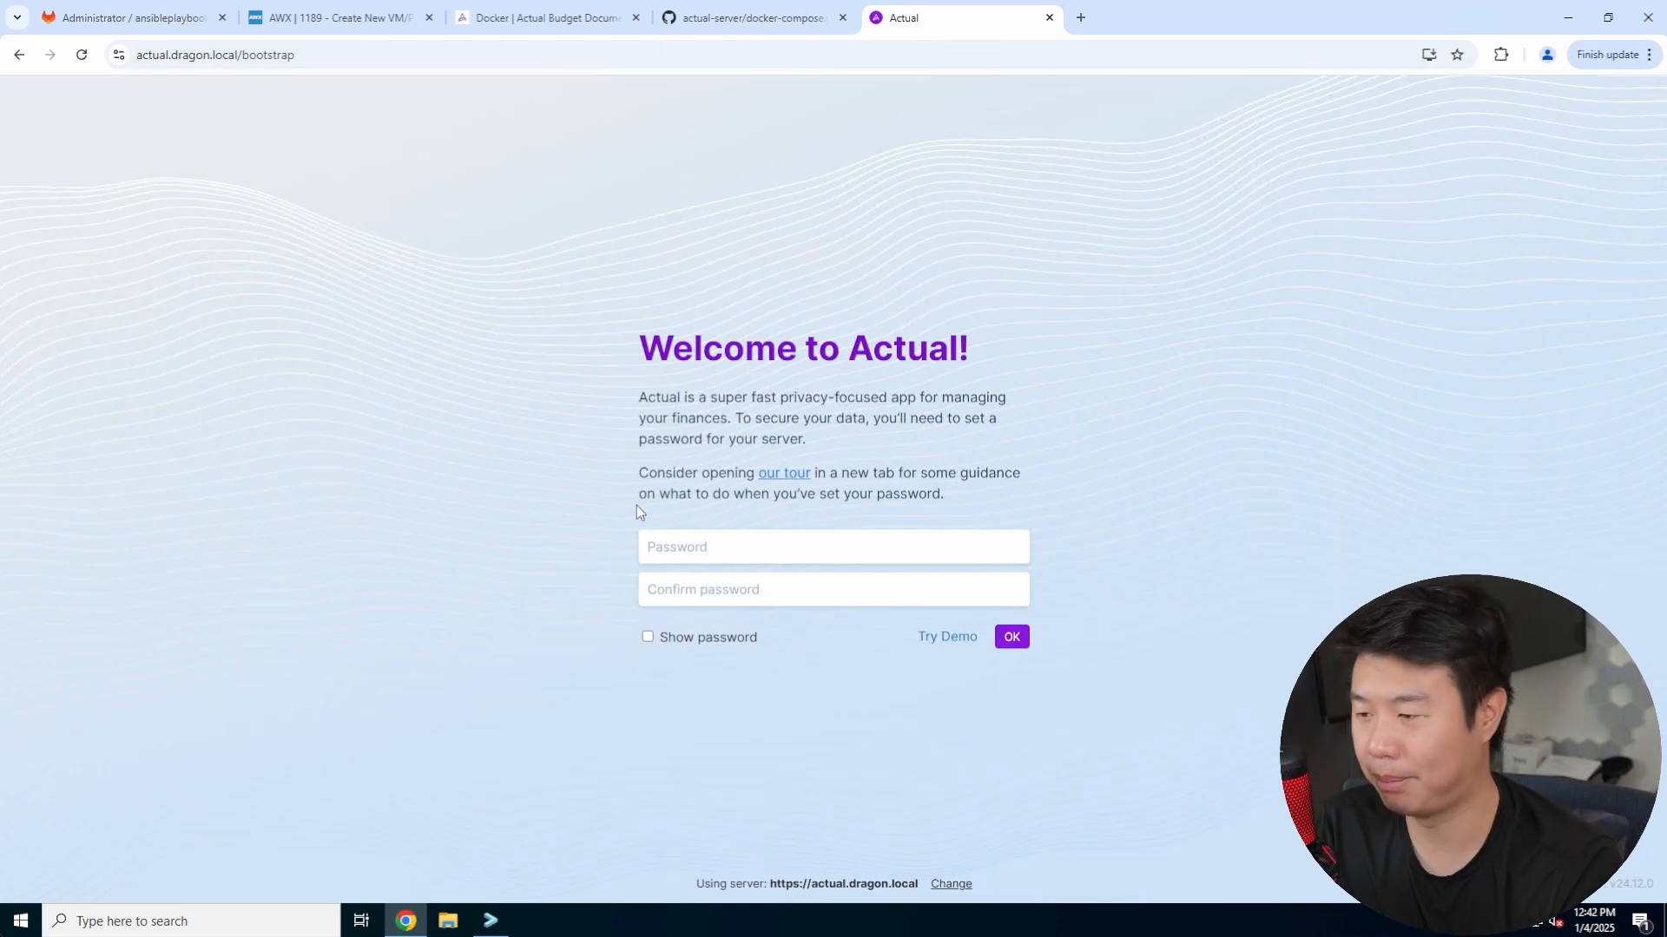
Step: Enter and confirm a server password for Actual and submit it
{"action": "type", "text": "•••••••••••••"}
{"action": "key", "text": "Tab"}
{"action": "type", "text": "•••••••••••••"}
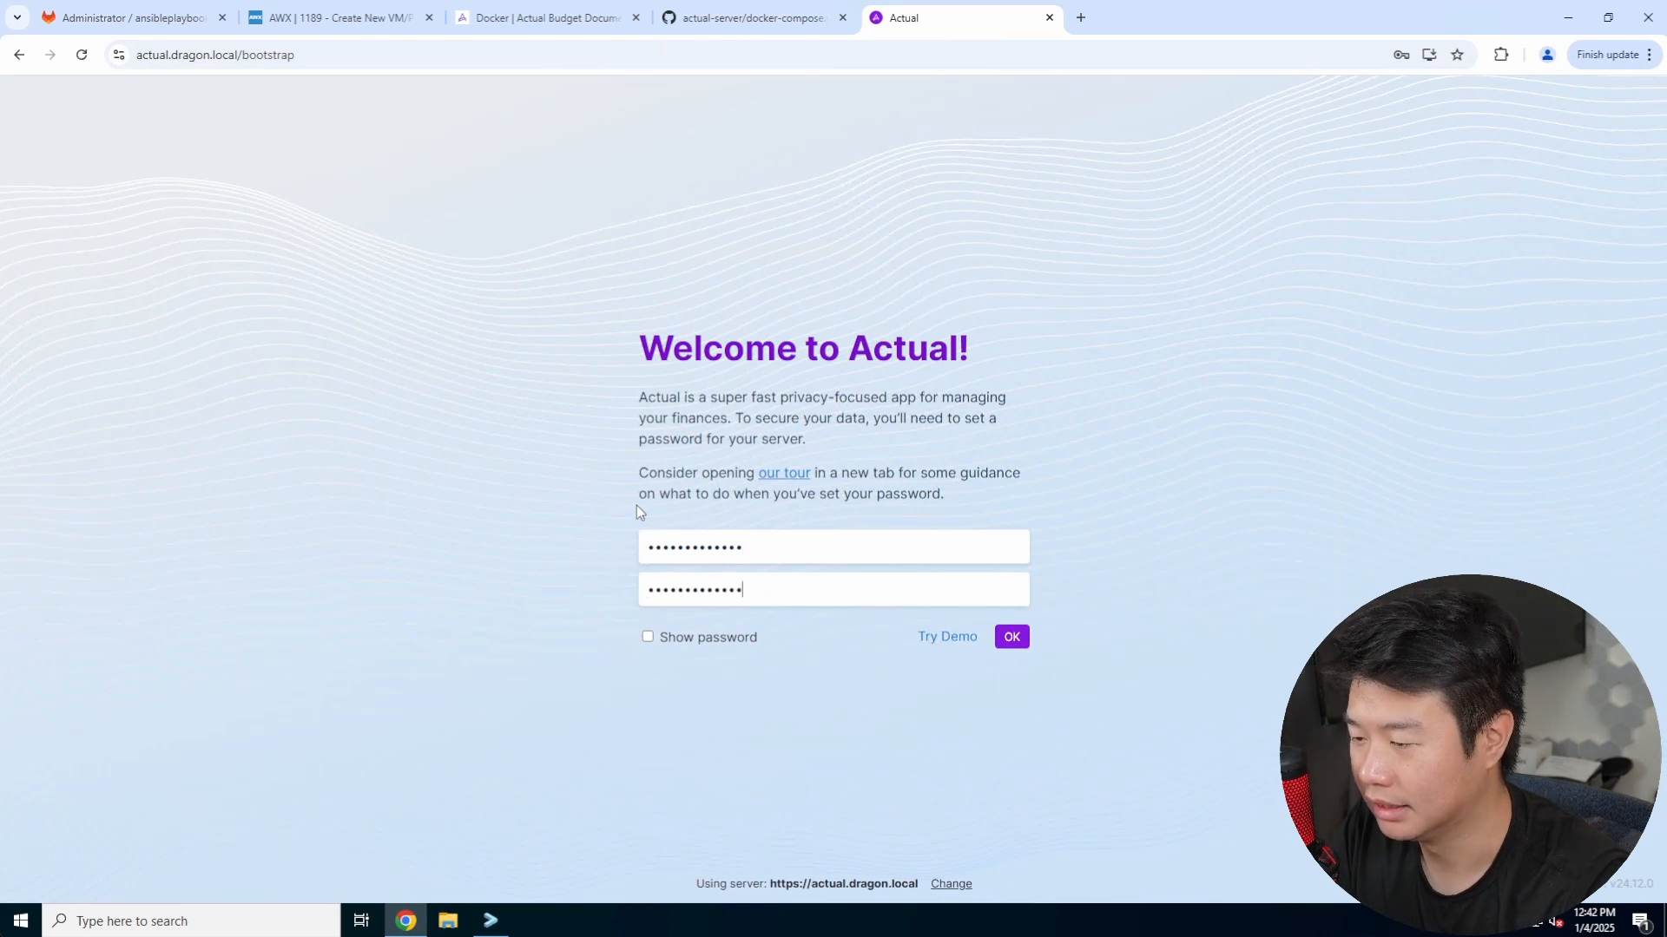
{"action": "left_click", "coordinate": [1011, 637]}
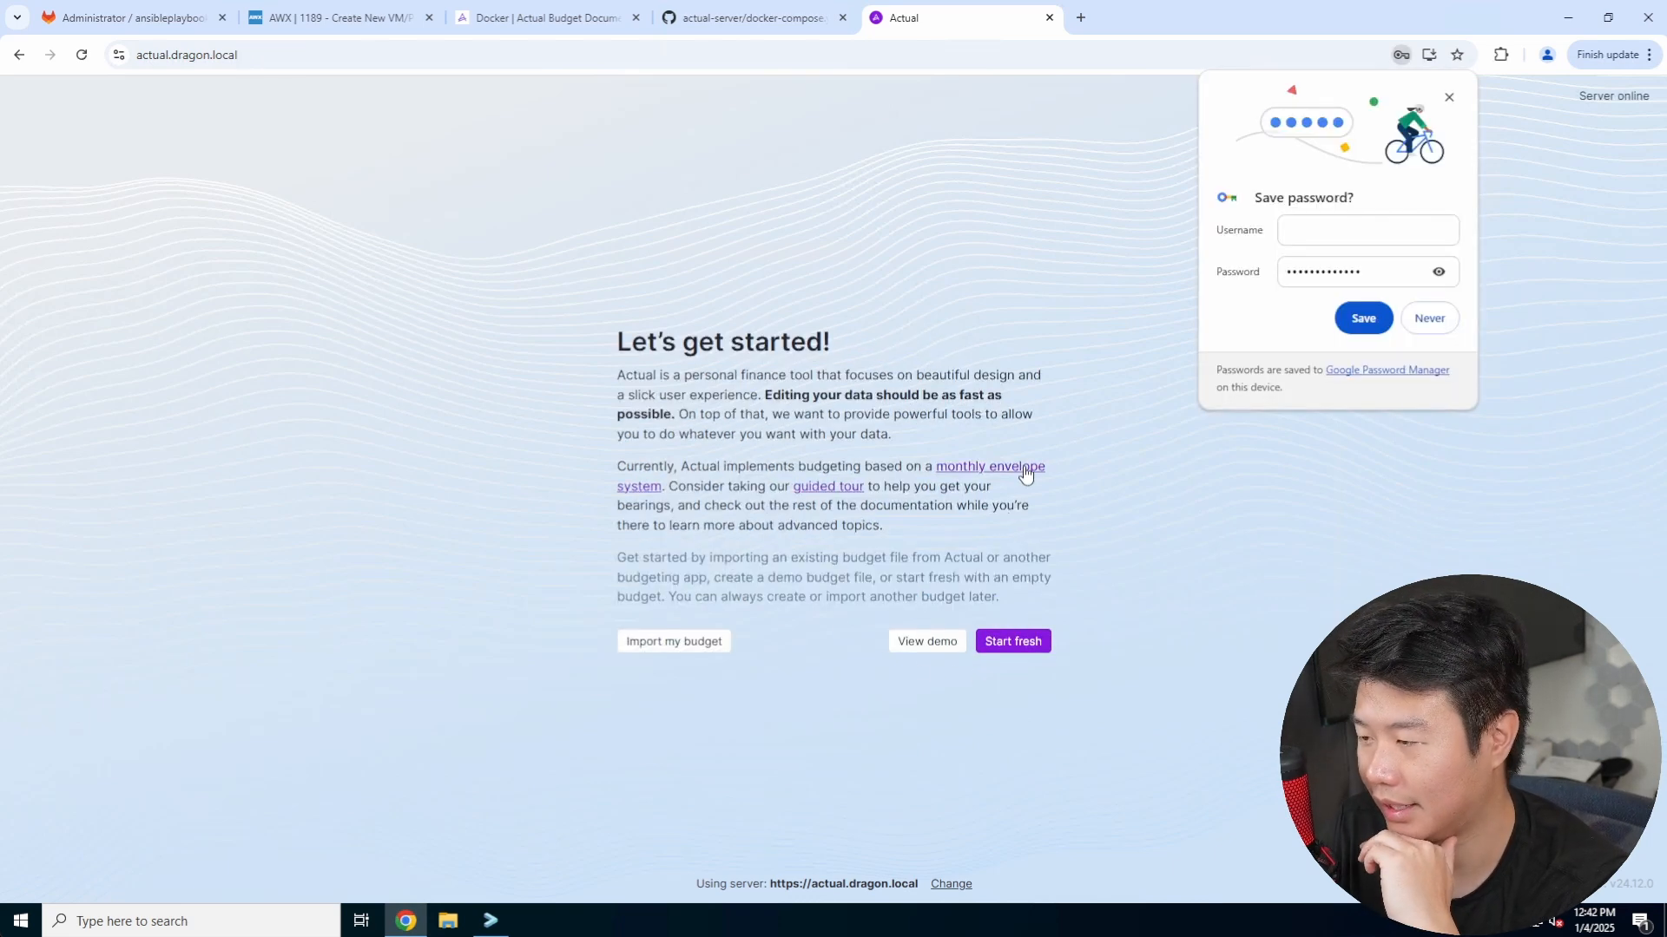
Step: Start fresh with an empty budget and decline saving the server password in the browser
{"action": "left_click", "coordinate": [1013, 642]}
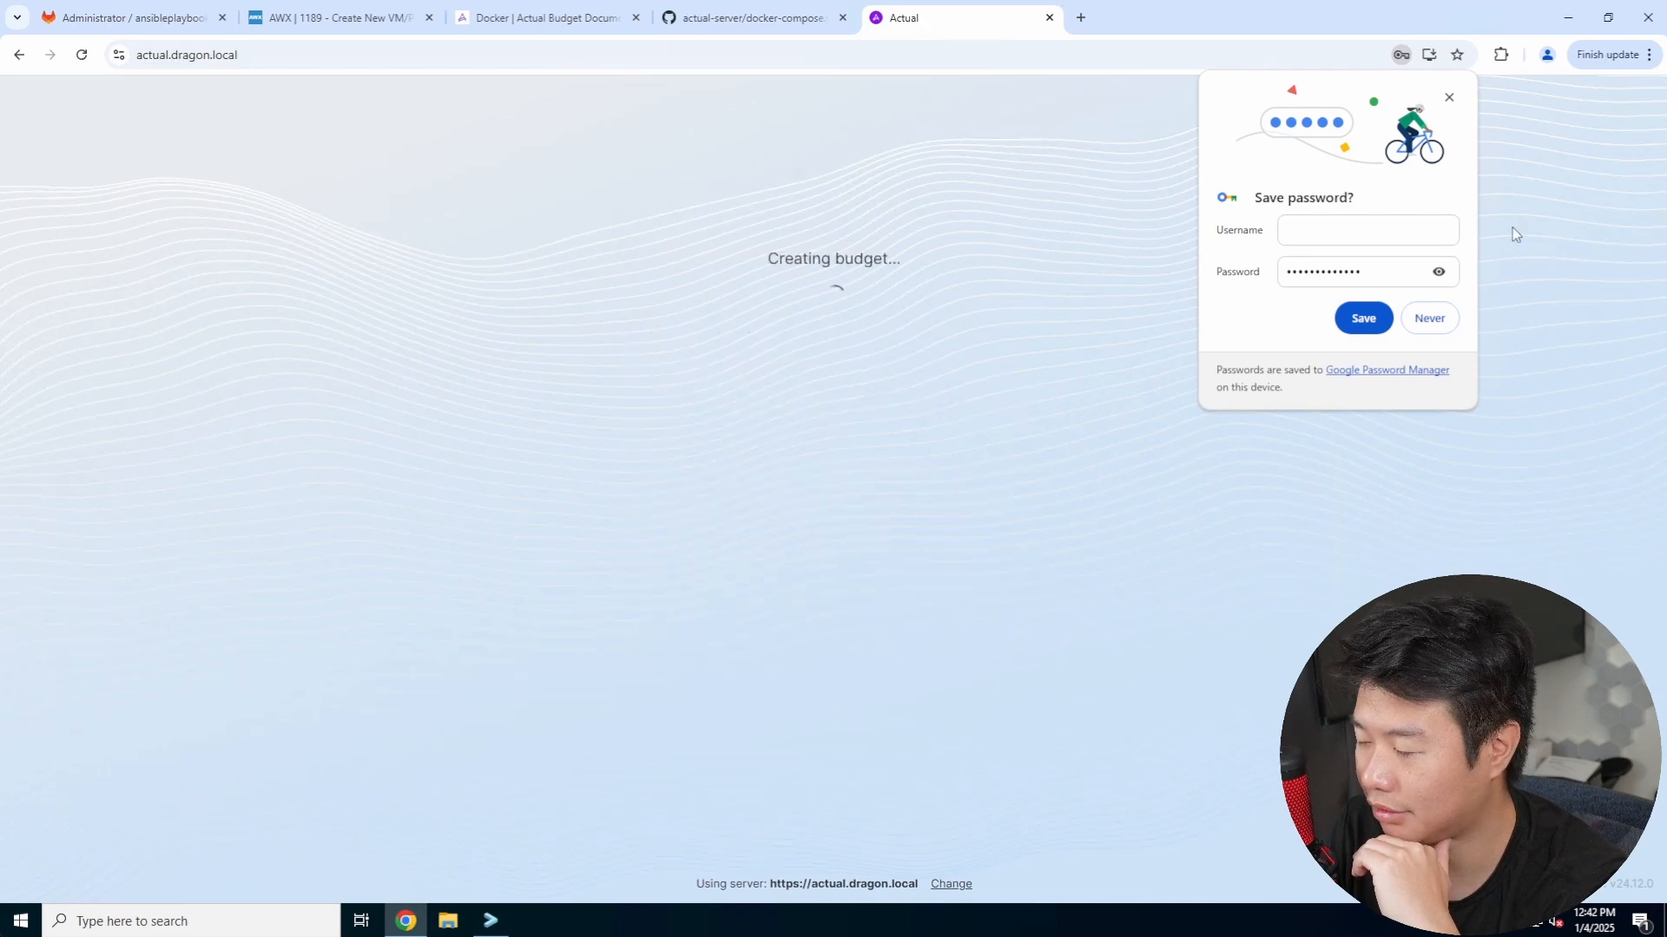
{"action": "left_click", "coordinate": [1428, 317]}
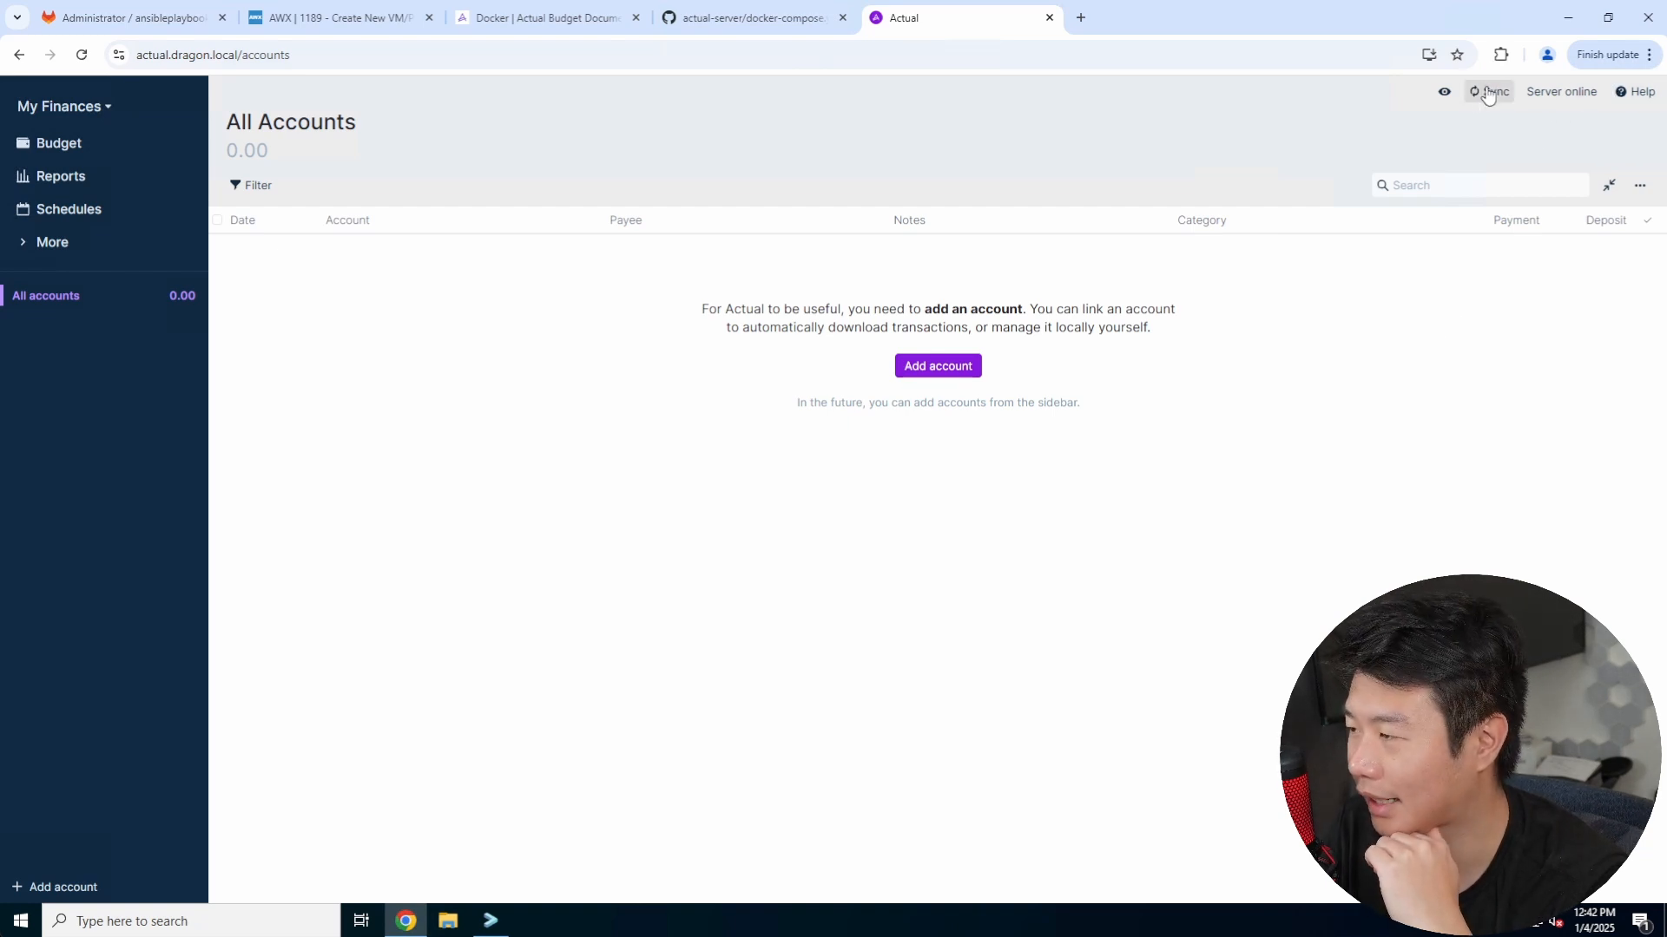
Step: Examine the privacy toggle, the Settings page, and the options for the My Finances budget and the server connection
{"action": "left_click", "coordinate": [1444, 94]}
{"action": "left_click", "coordinate": [1444, 94]}
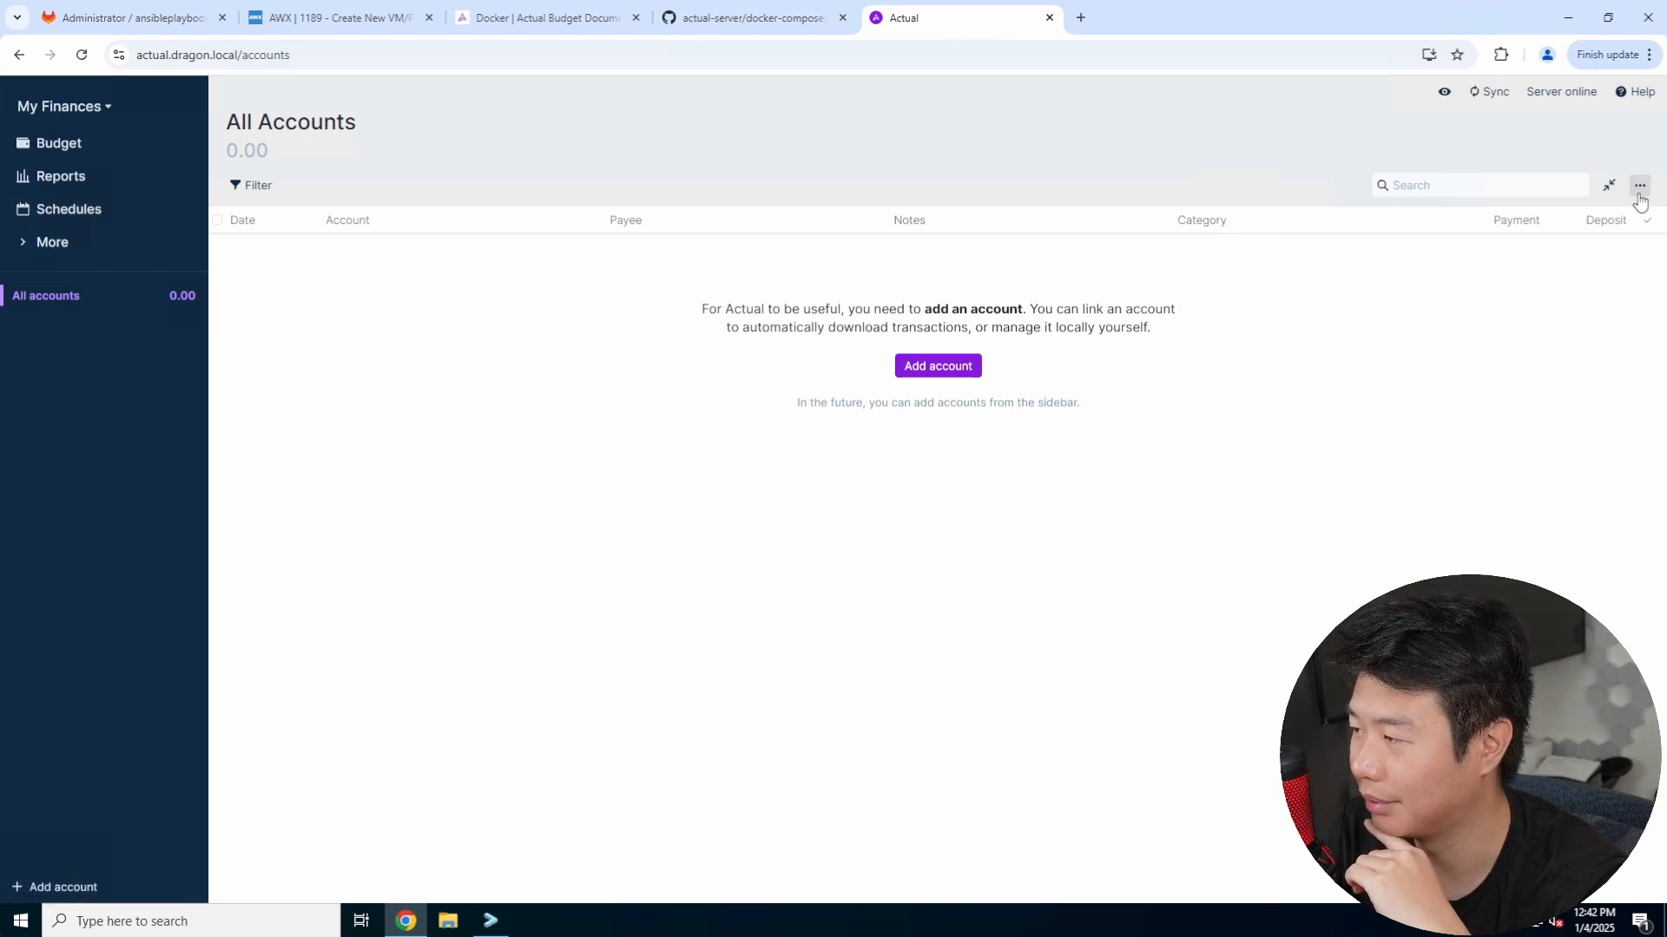
{"action": "left_click", "coordinate": [101, 107]}
{"action": "left_click", "coordinate": [78, 170]}
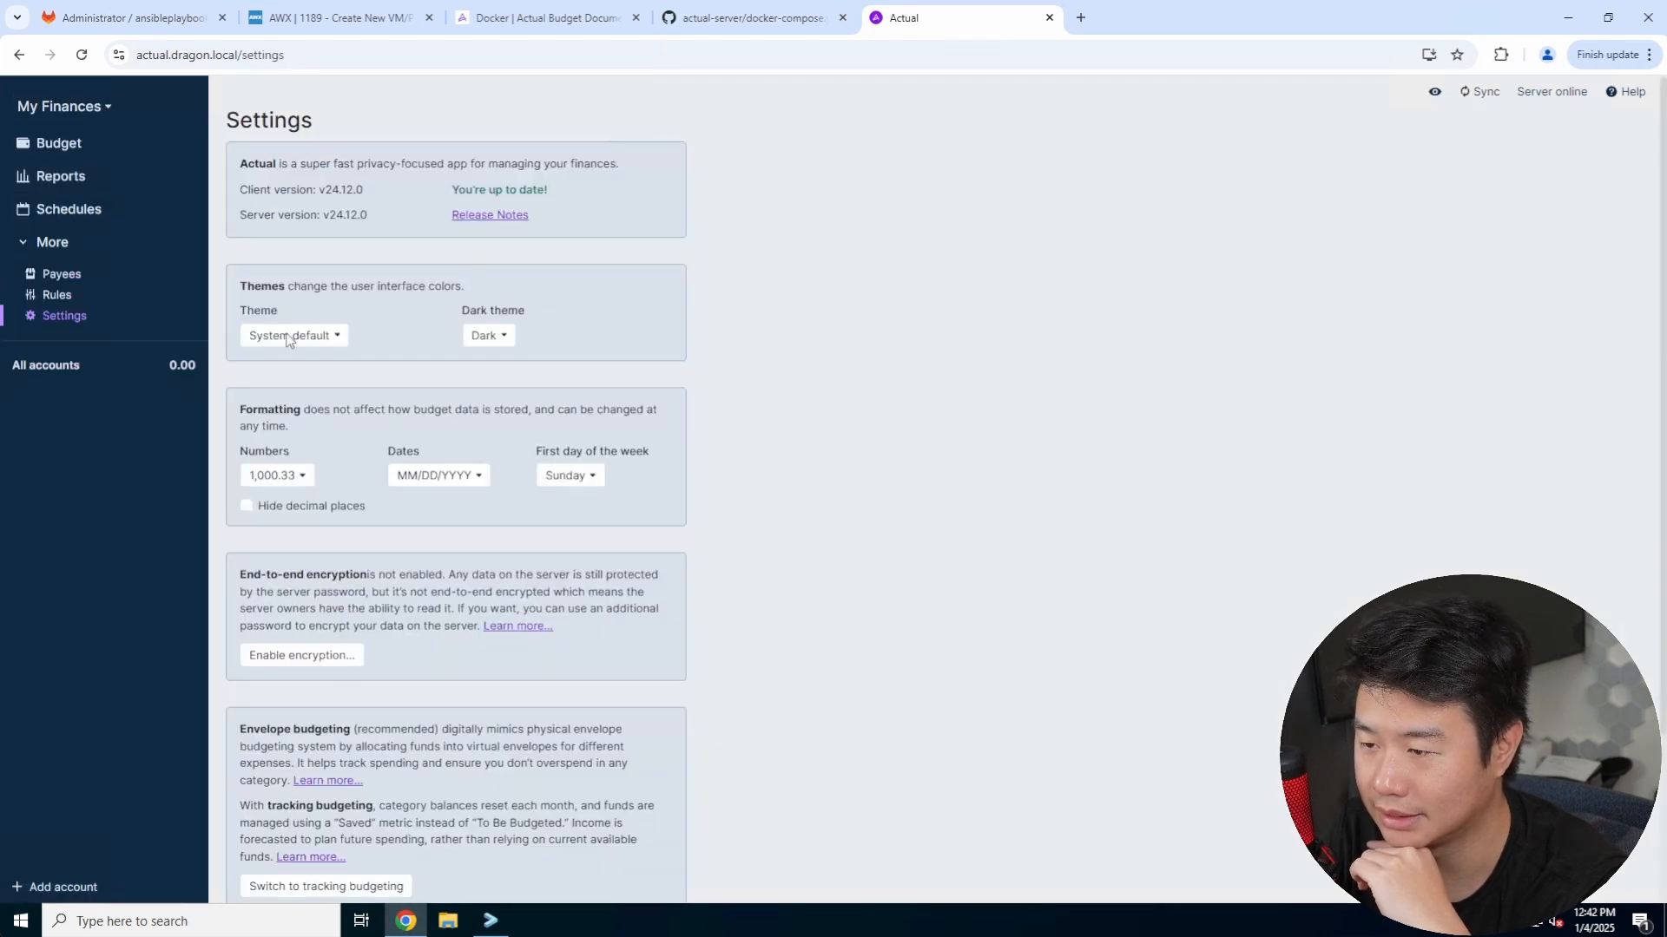
{"action": "scroll", "coordinate": [491, 339], "scroll_direction": "down", "scroll_amount": 3}
{"action": "scroll", "coordinate": [496, 349], "scroll_direction": "up", "scroll_amount": 3}
{"action": "scroll", "coordinate": [512, 352], "scroll_direction": "down", "scroll_amount": 3}
{"action": "scroll", "coordinate": [514, 352], "scroll_direction": "up", "scroll_amount": 3}
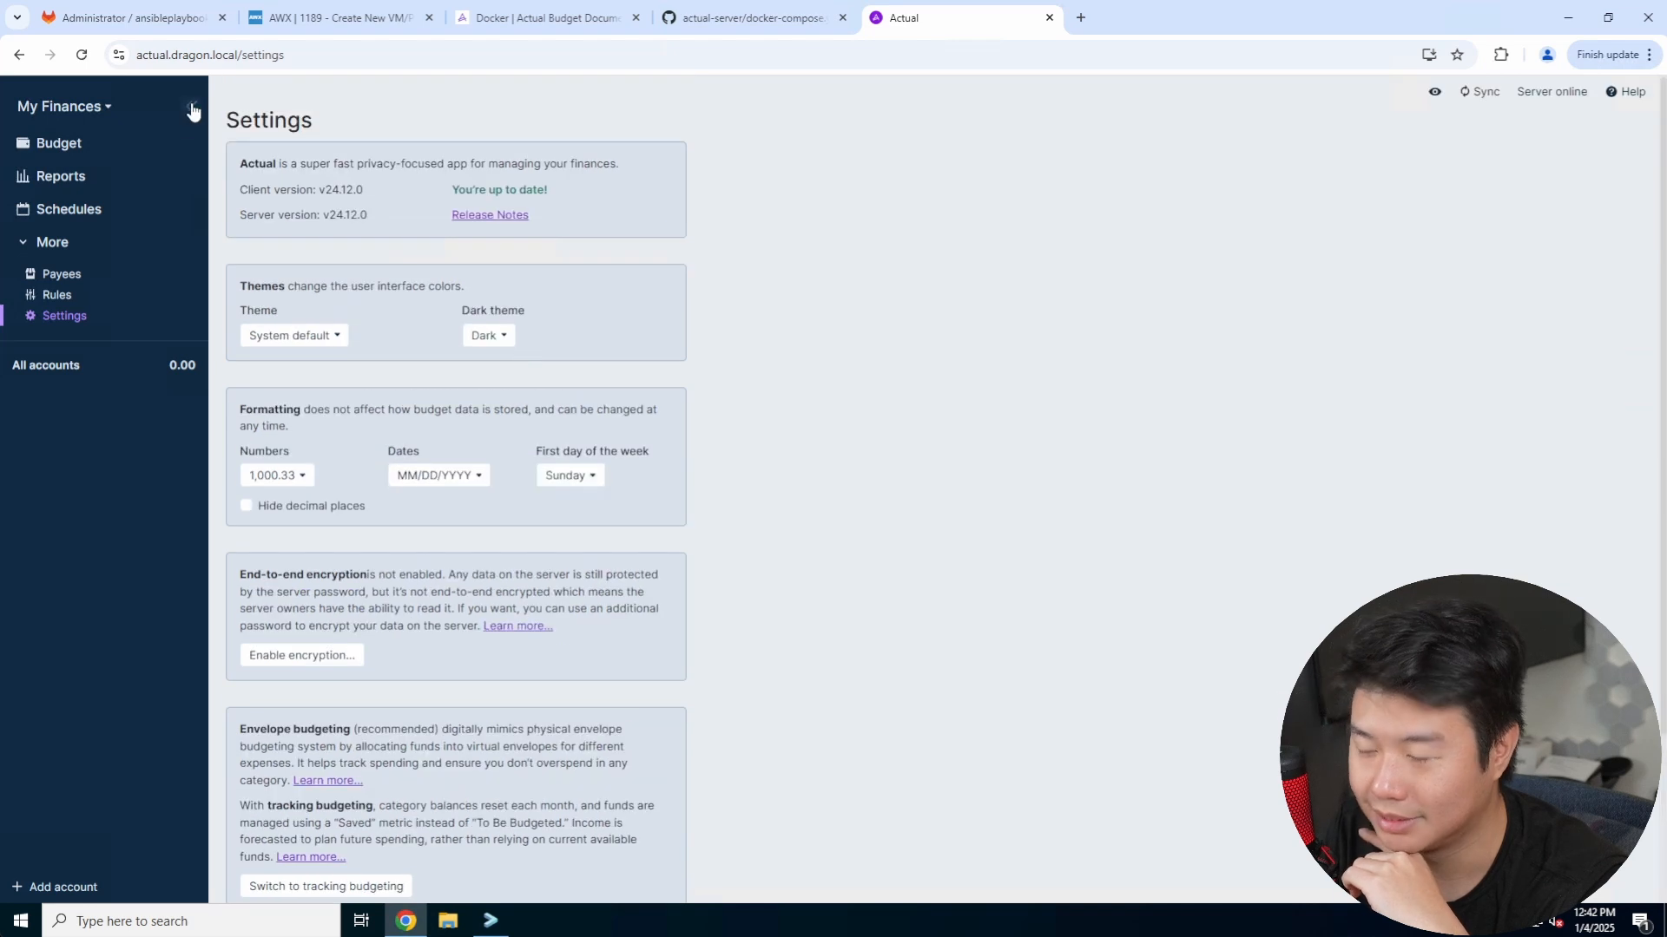
{"action": "left_click", "coordinate": [63, 104]}
{"action": "left_click", "coordinate": [1208, 251]}
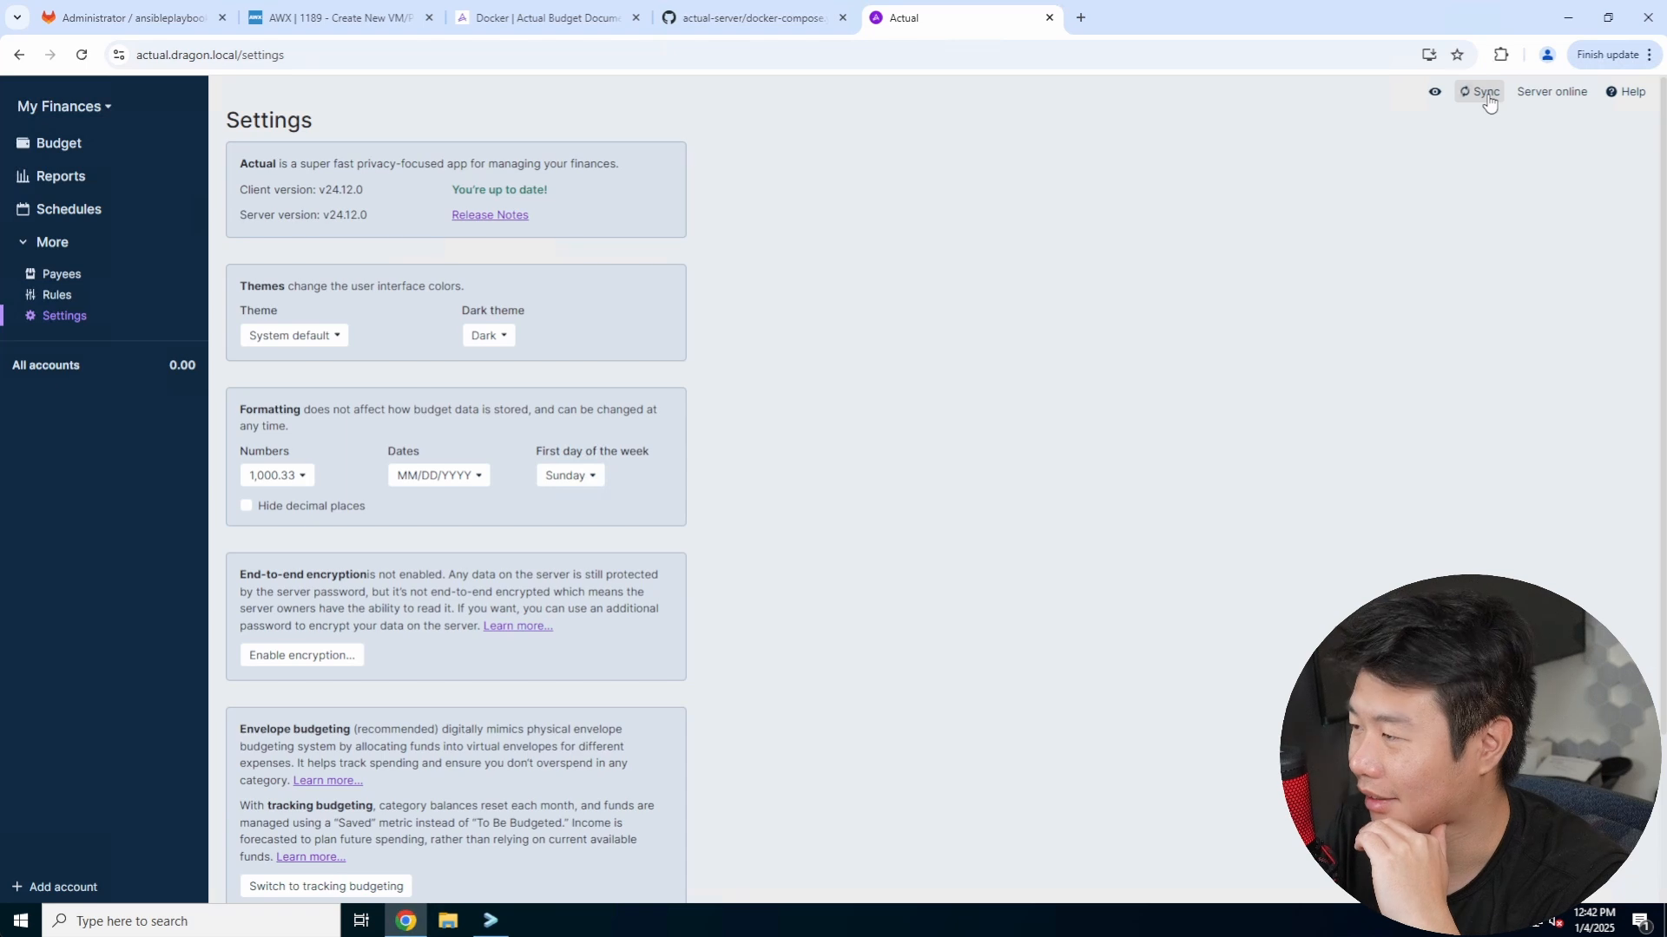
{"action": "left_click", "coordinate": [1555, 96]}
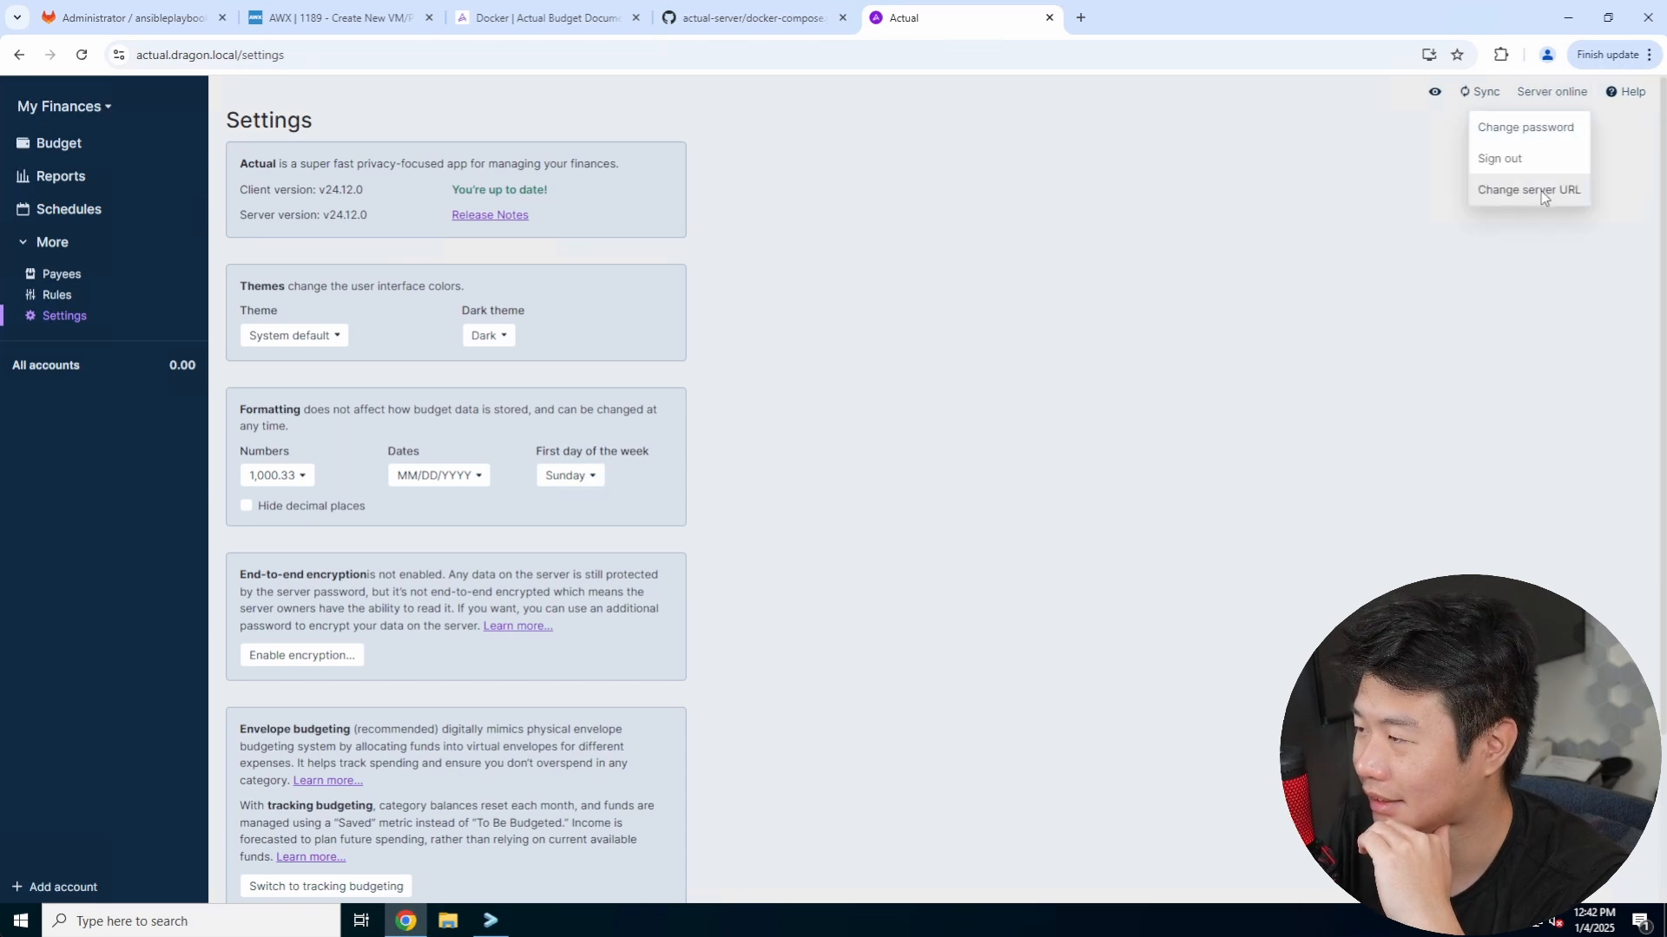
{"action": "left_click", "coordinate": [804, 273]}
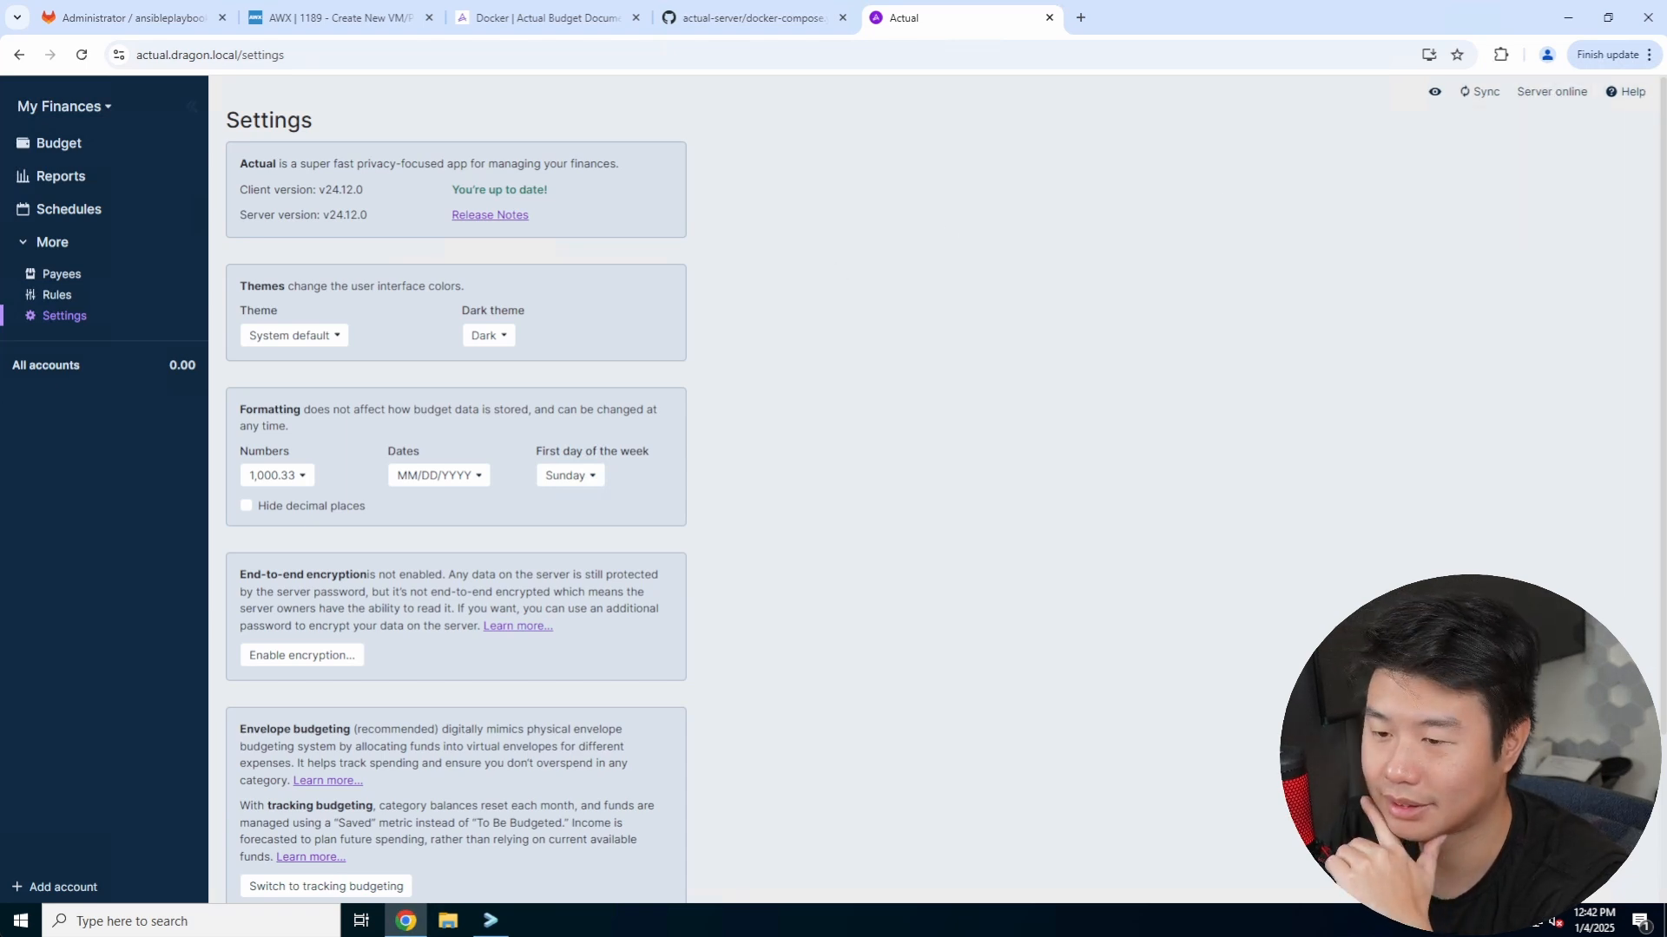
Step: Create a local account named Bank with a balance of 10000
{"action": "left_click", "coordinate": [78, 375]}
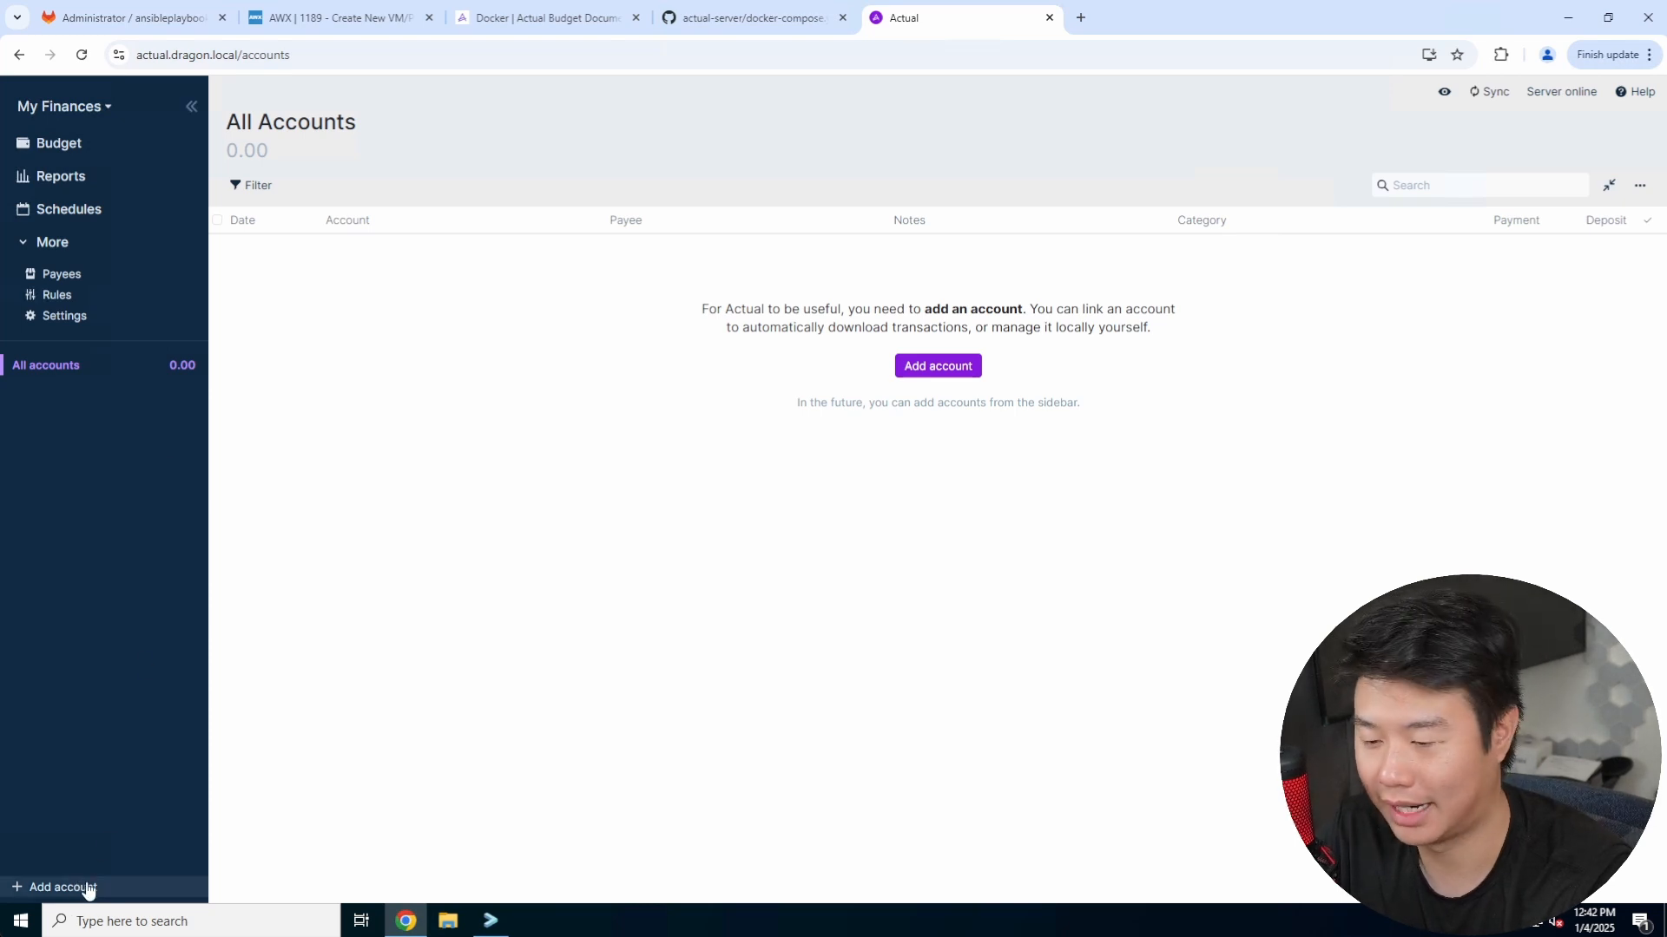
{"action": "left_click", "coordinate": [956, 363]}
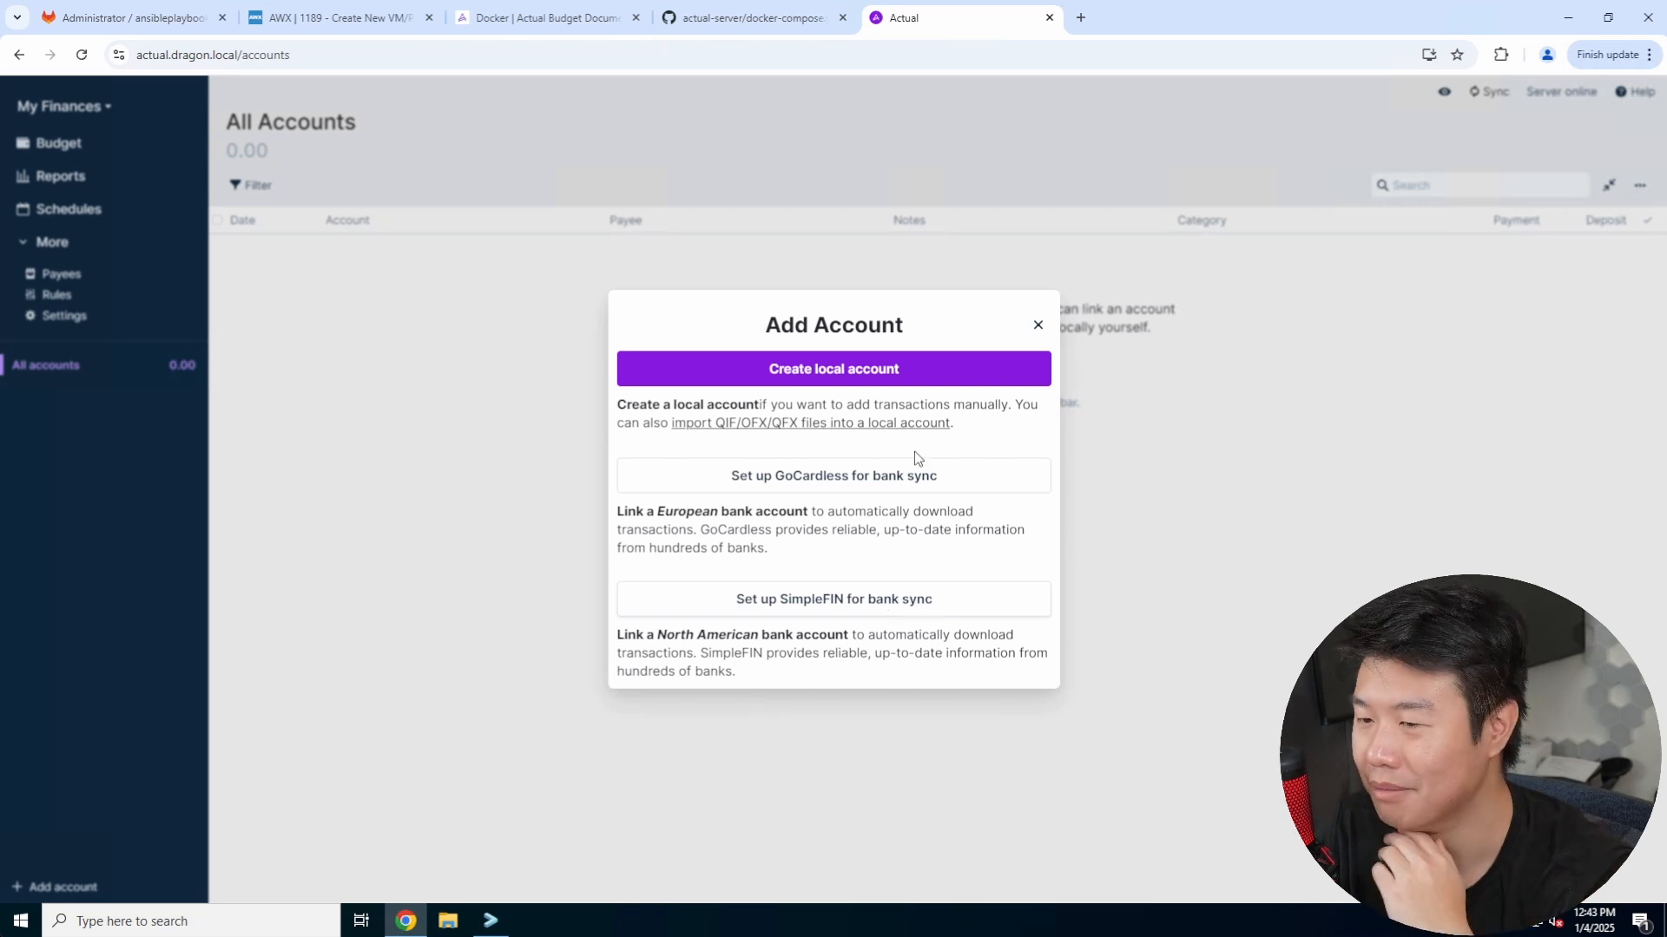
{"action": "left_click", "coordinate": [859, 369]}
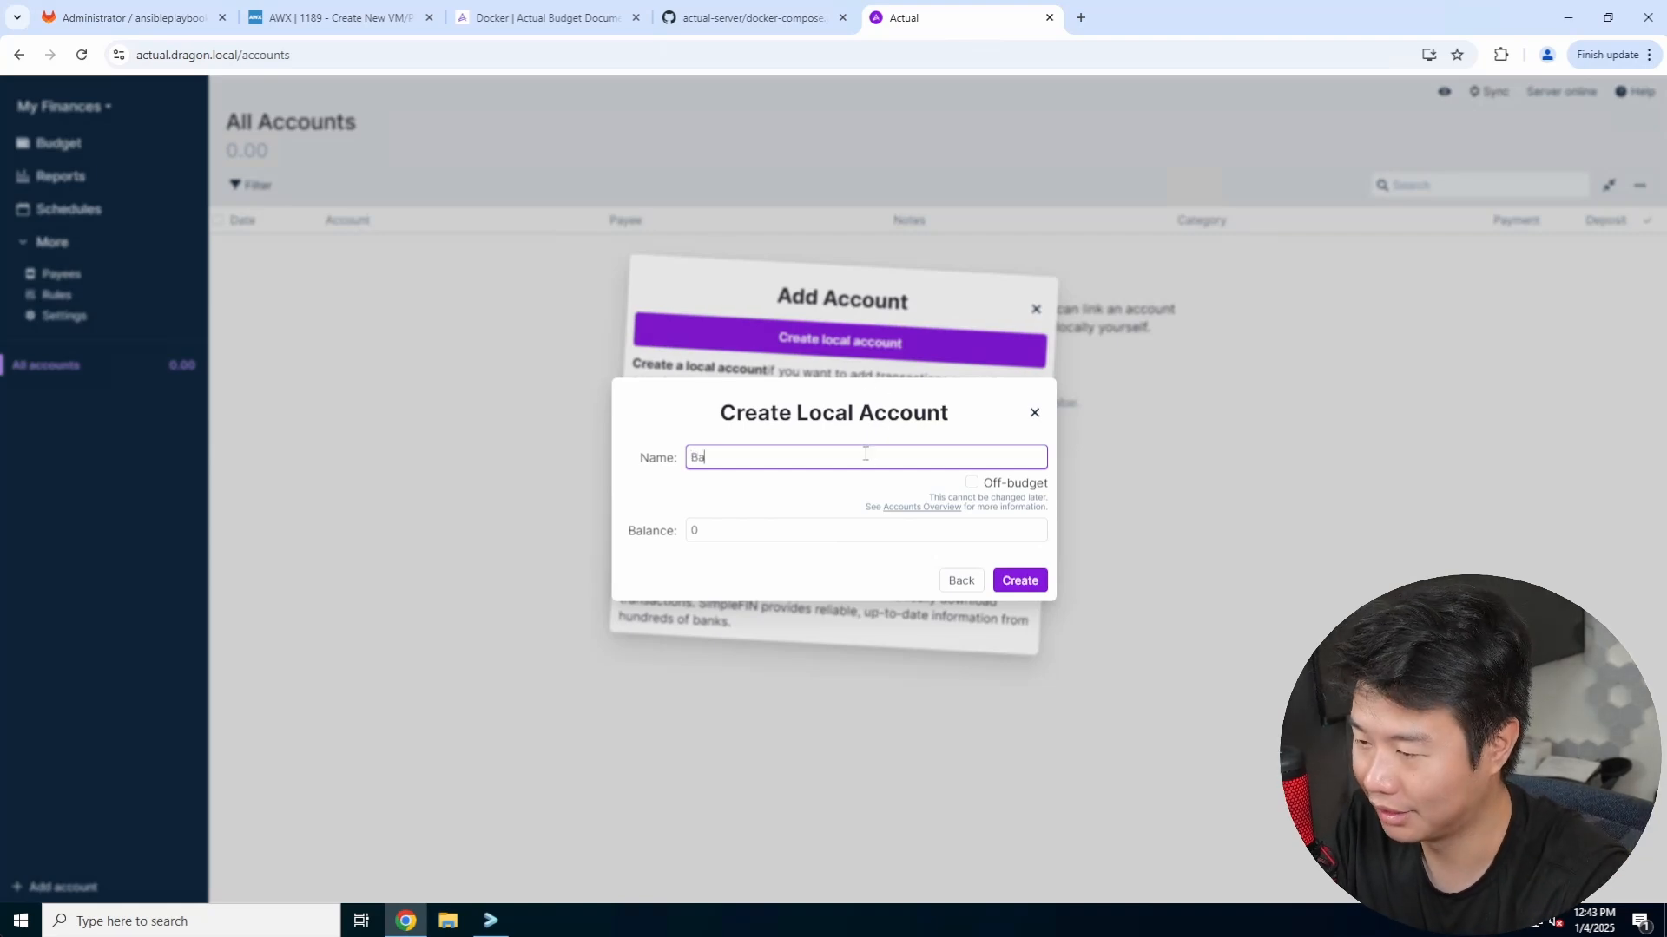
{"action": "left_click", "coordinate": [806, 537]}
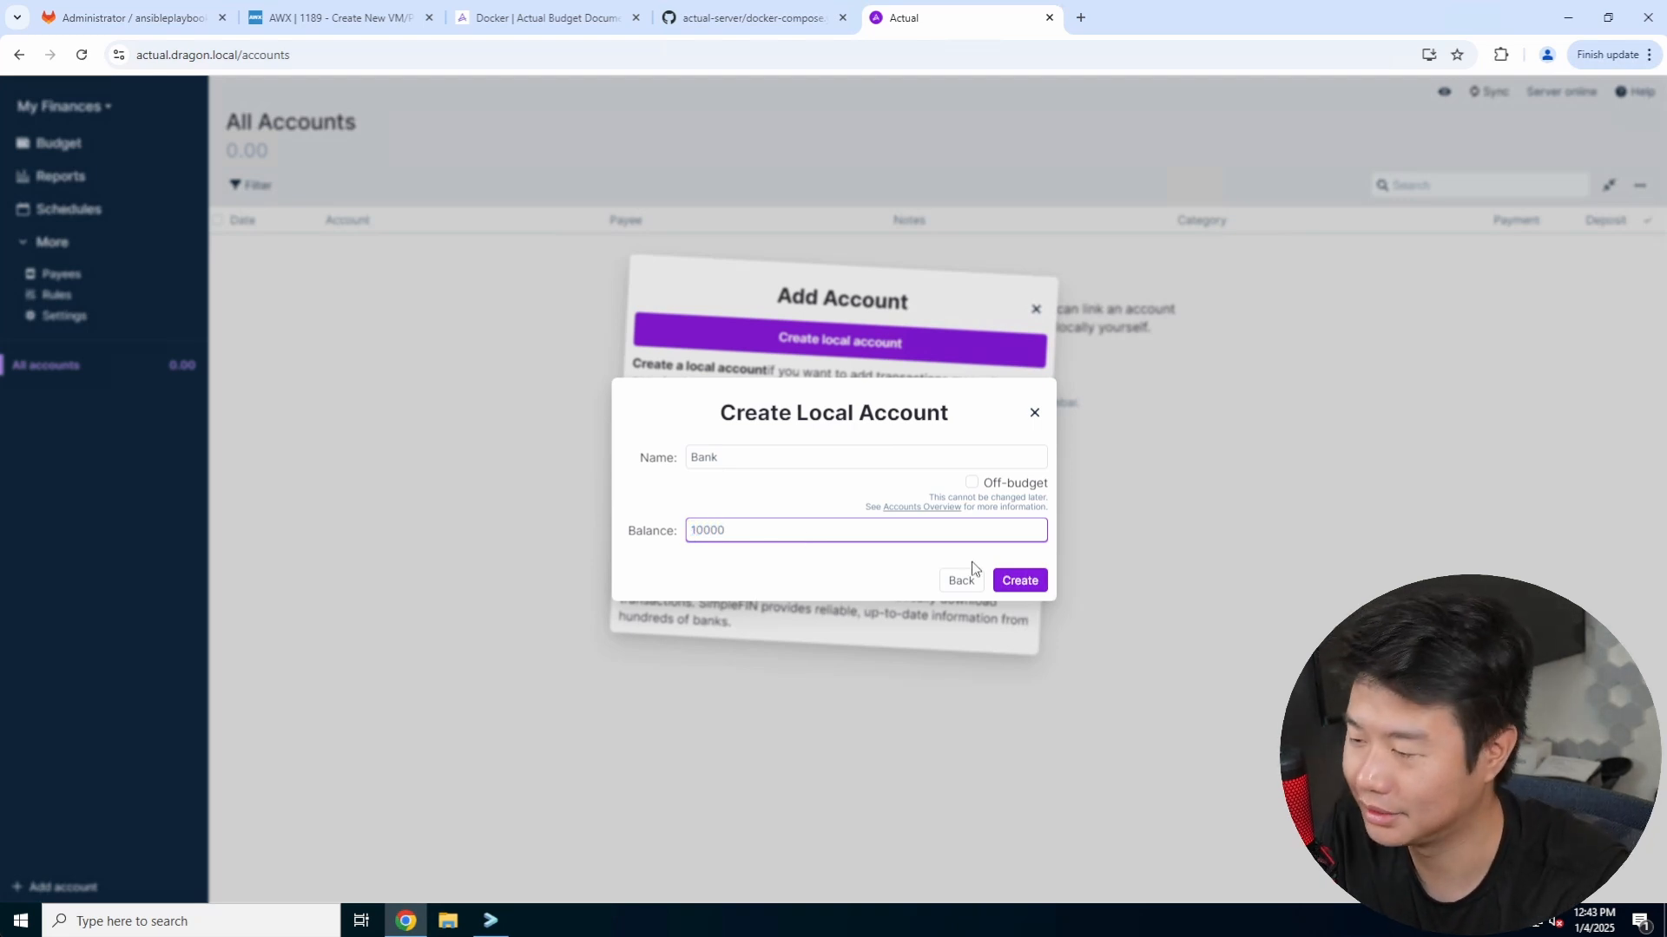
{"action": "left_click", "coordinate": [1022, 580]}
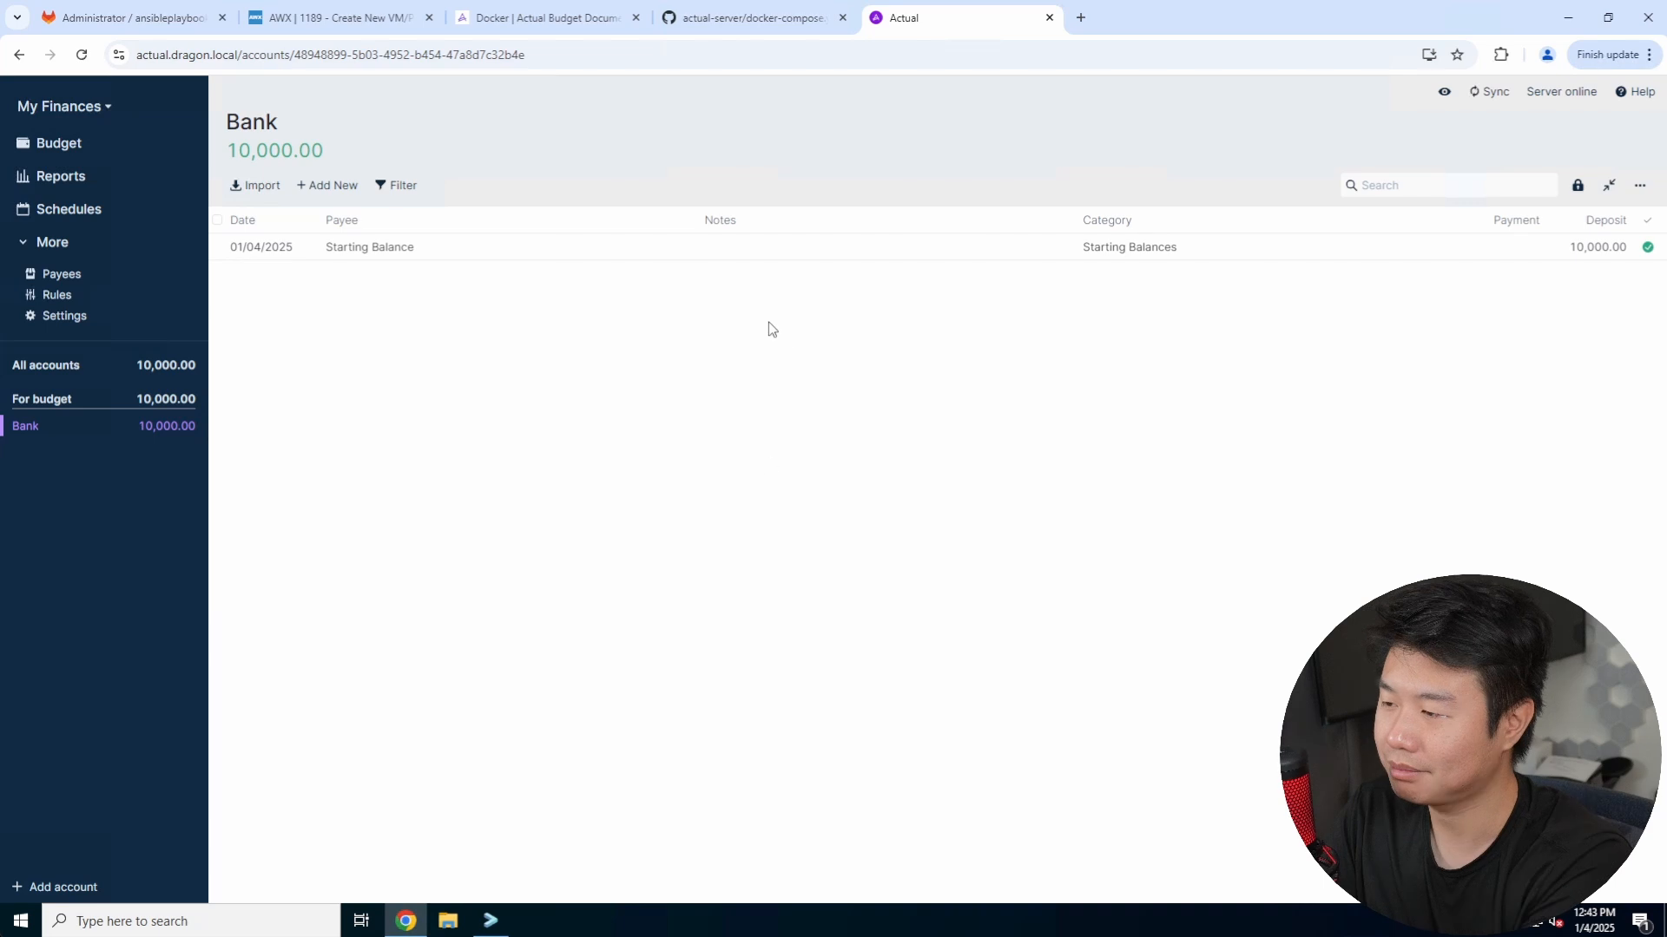
Step: Check the January budget overview, and add a 500 payment dated 01/04/2025 to the Bank account
{"action": "left_click", "coordinate": [41, 140]}
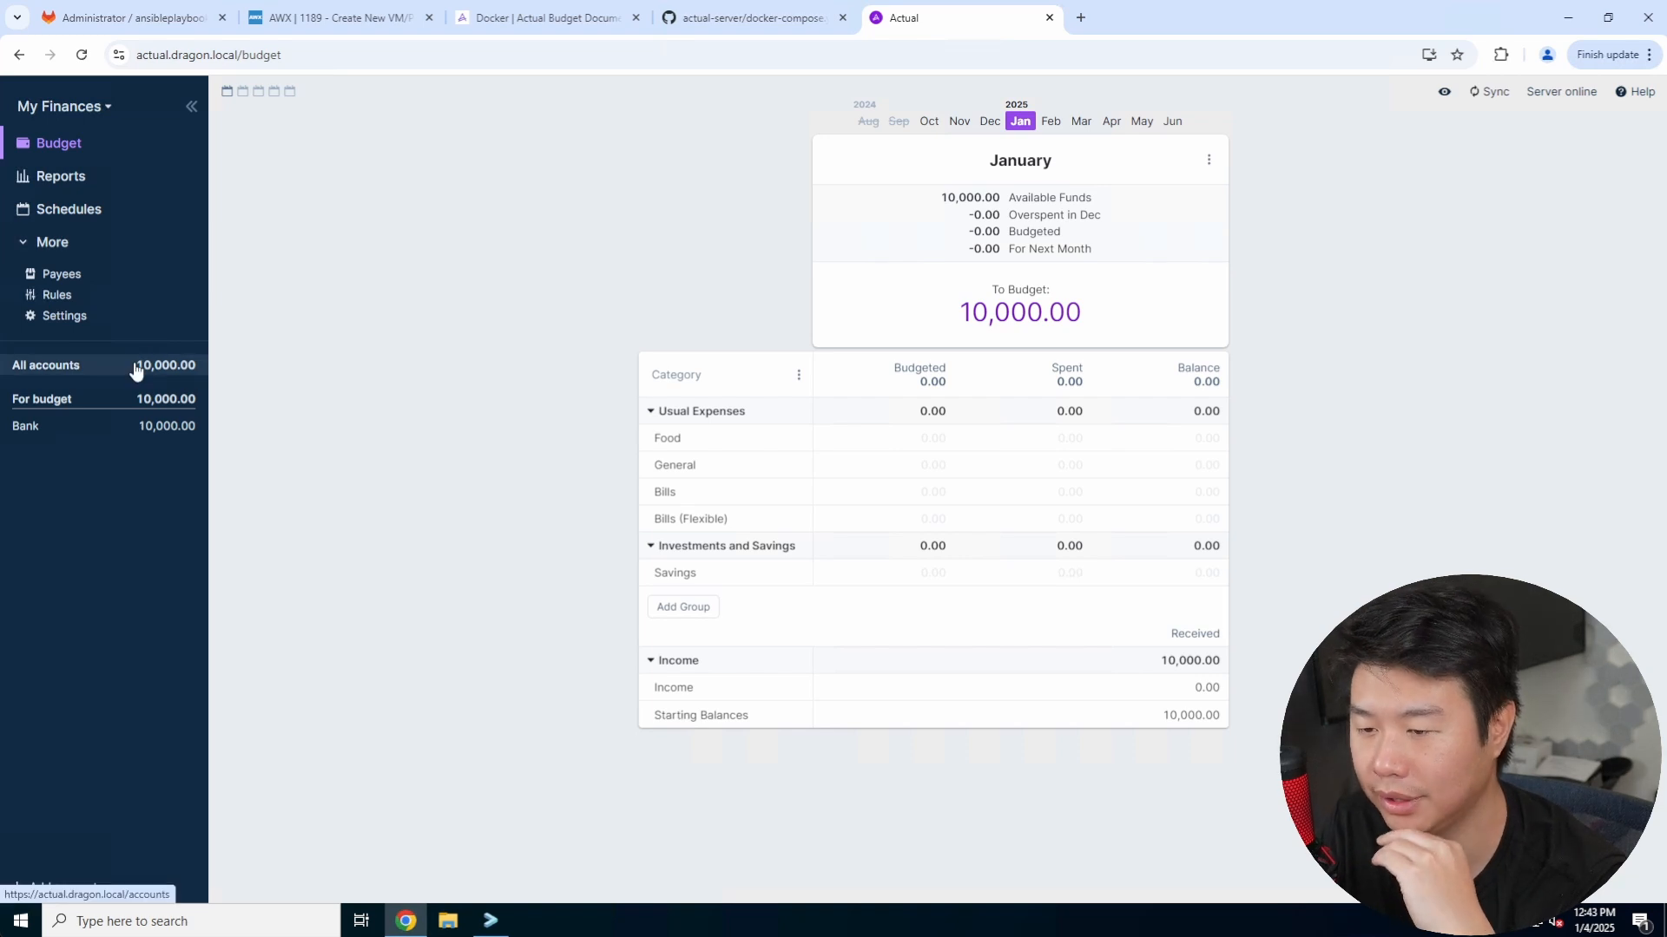
{"action": "left_click", "coordinate": [97, 424]}
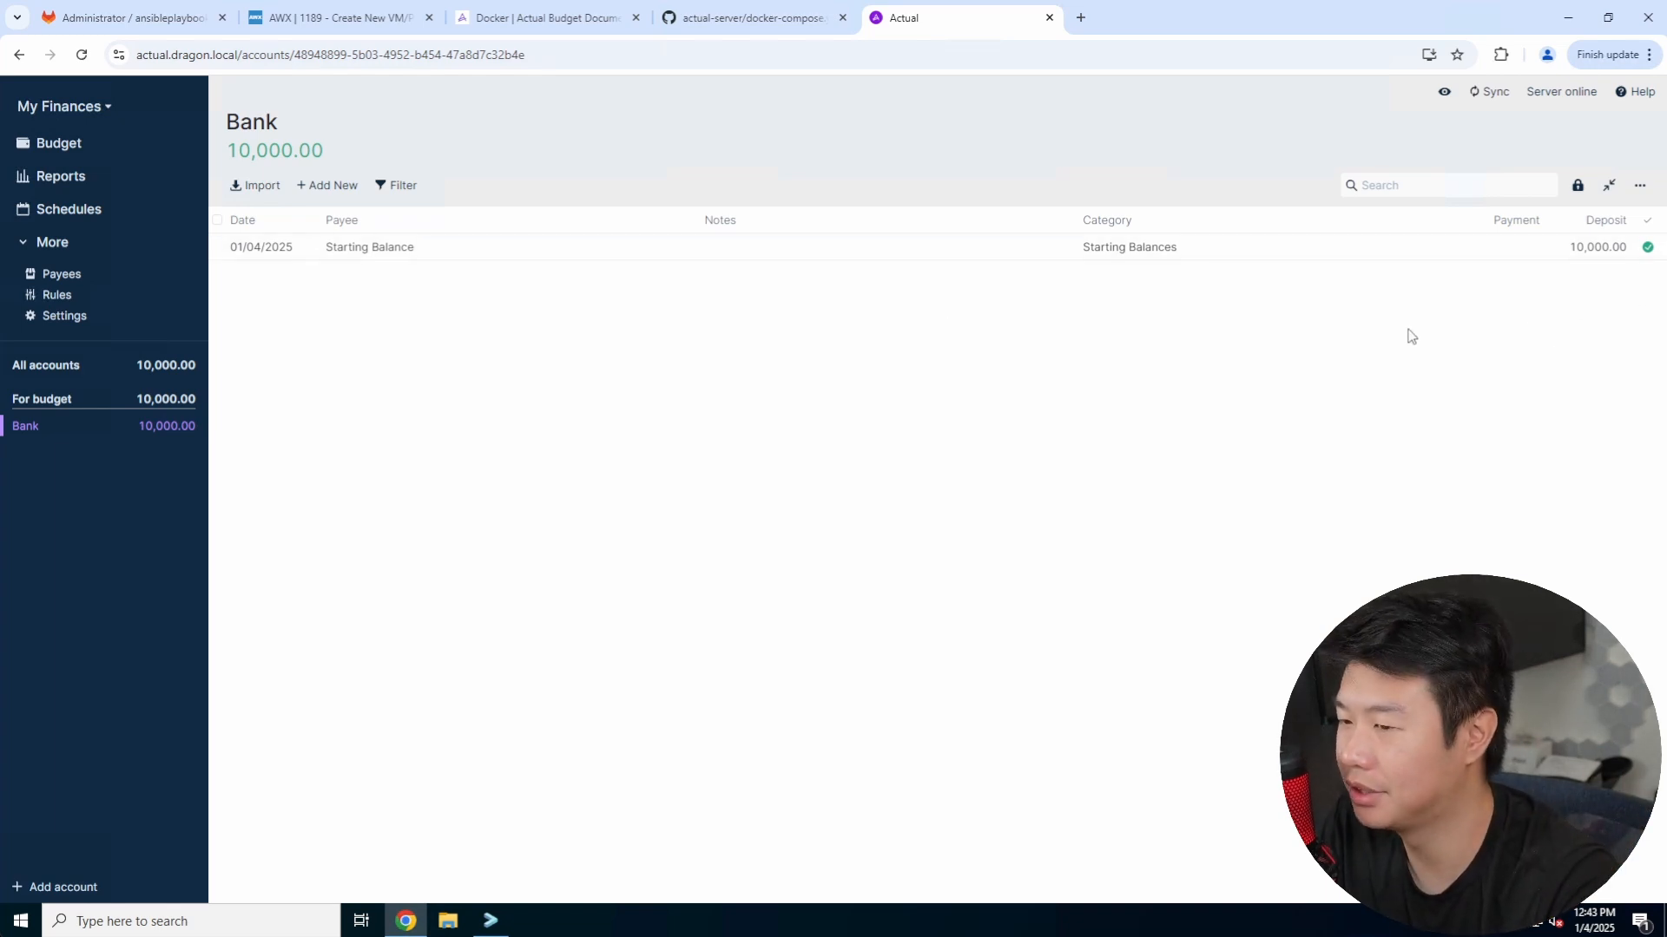
{"action": "left_click", "coordinate": [332, 185]}
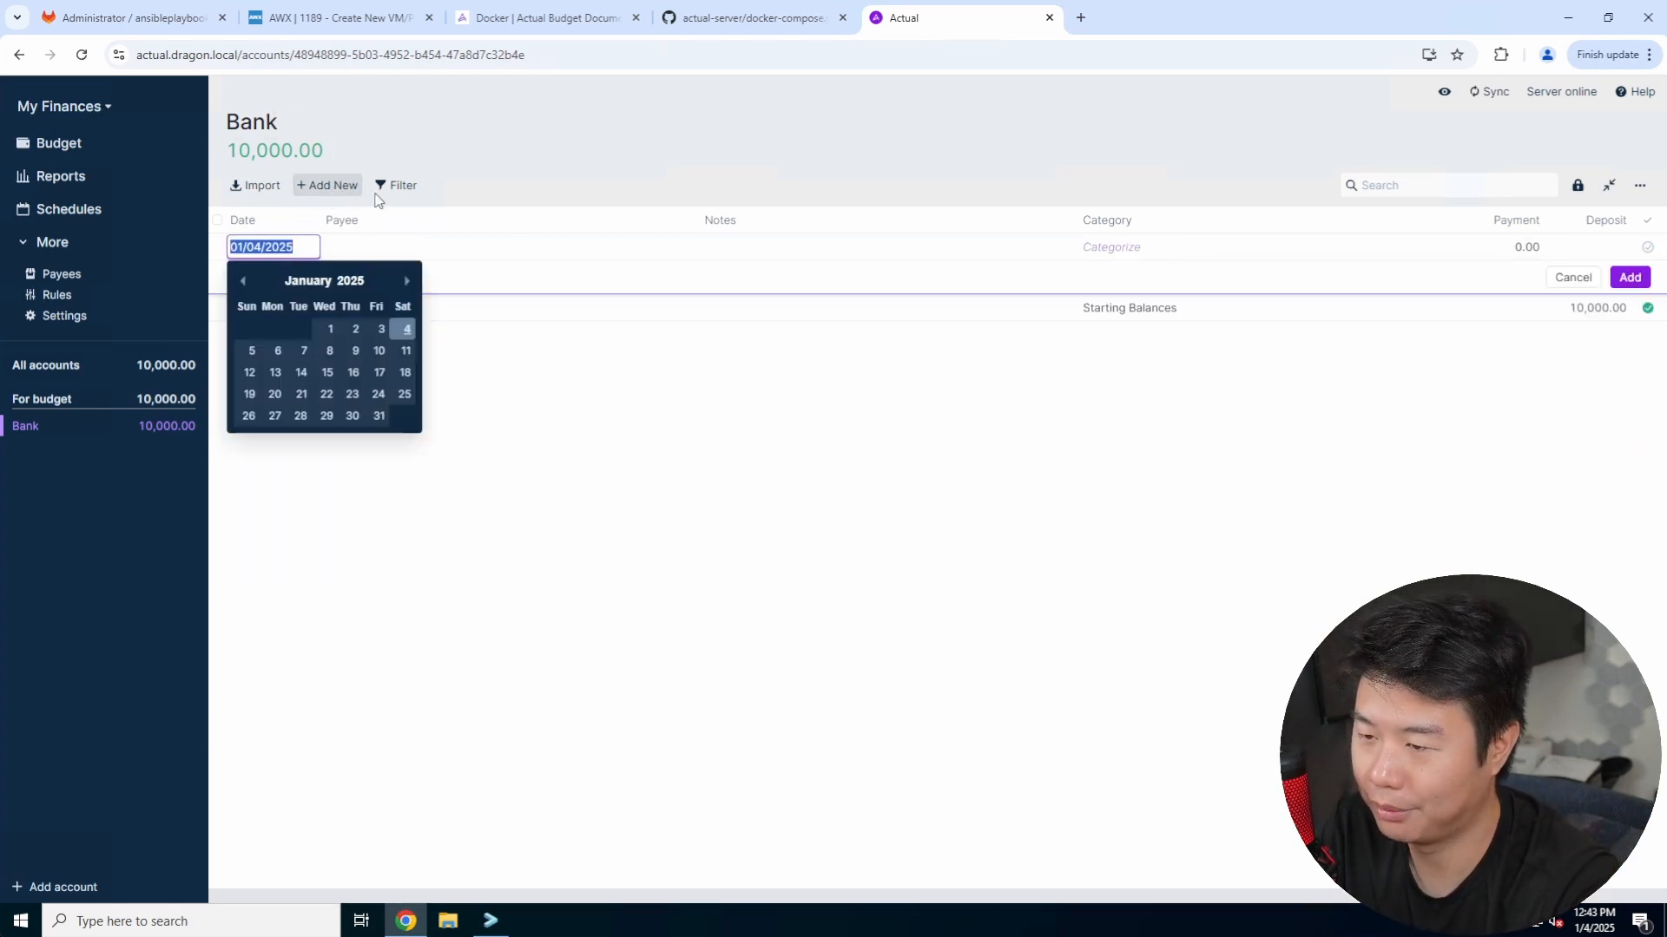
{"action": "left_click", "coordinate": [403, 329]}
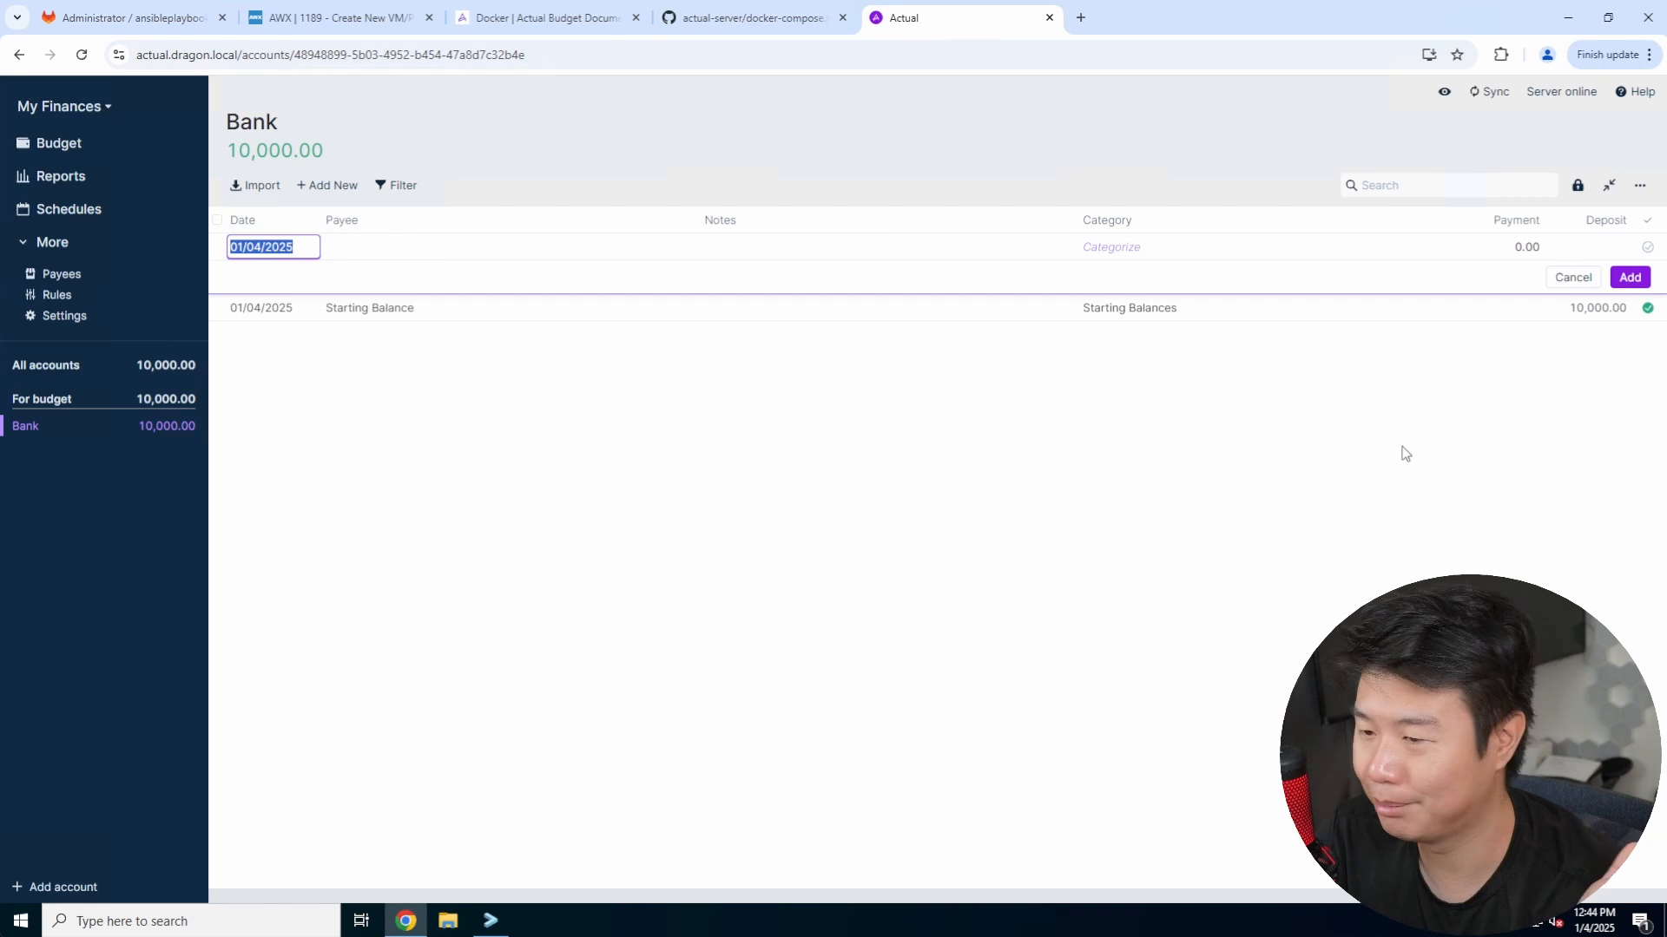
{"action": "left_click", "coordinate": [1521, 251]}
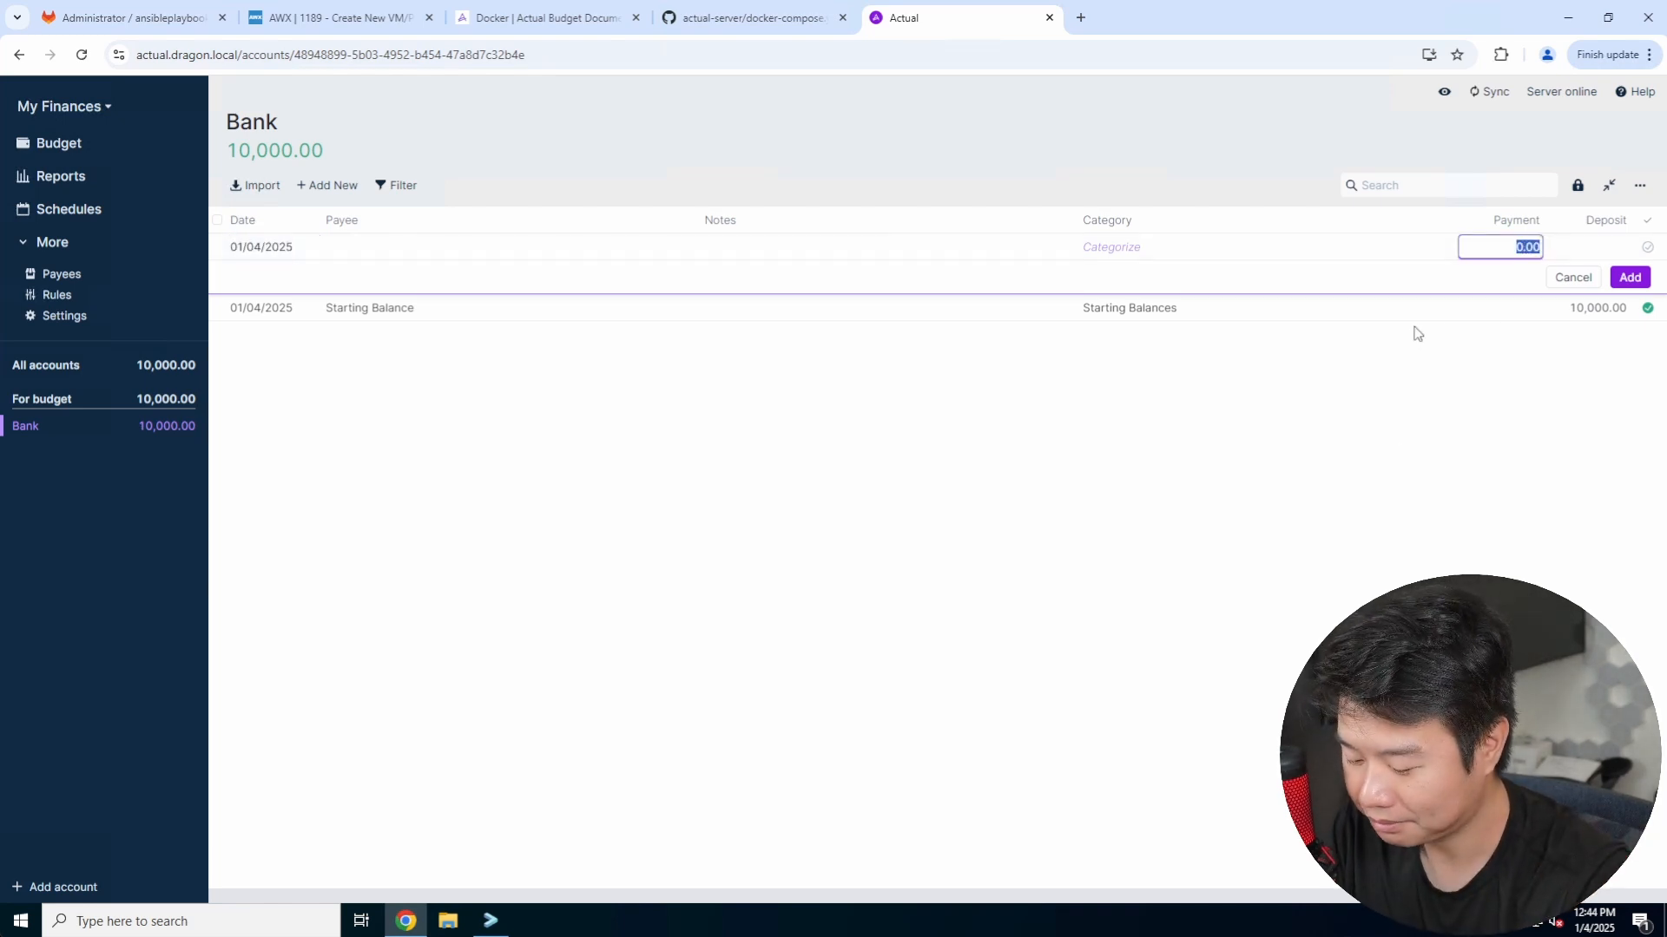
{"action": "type", "text": "50"}
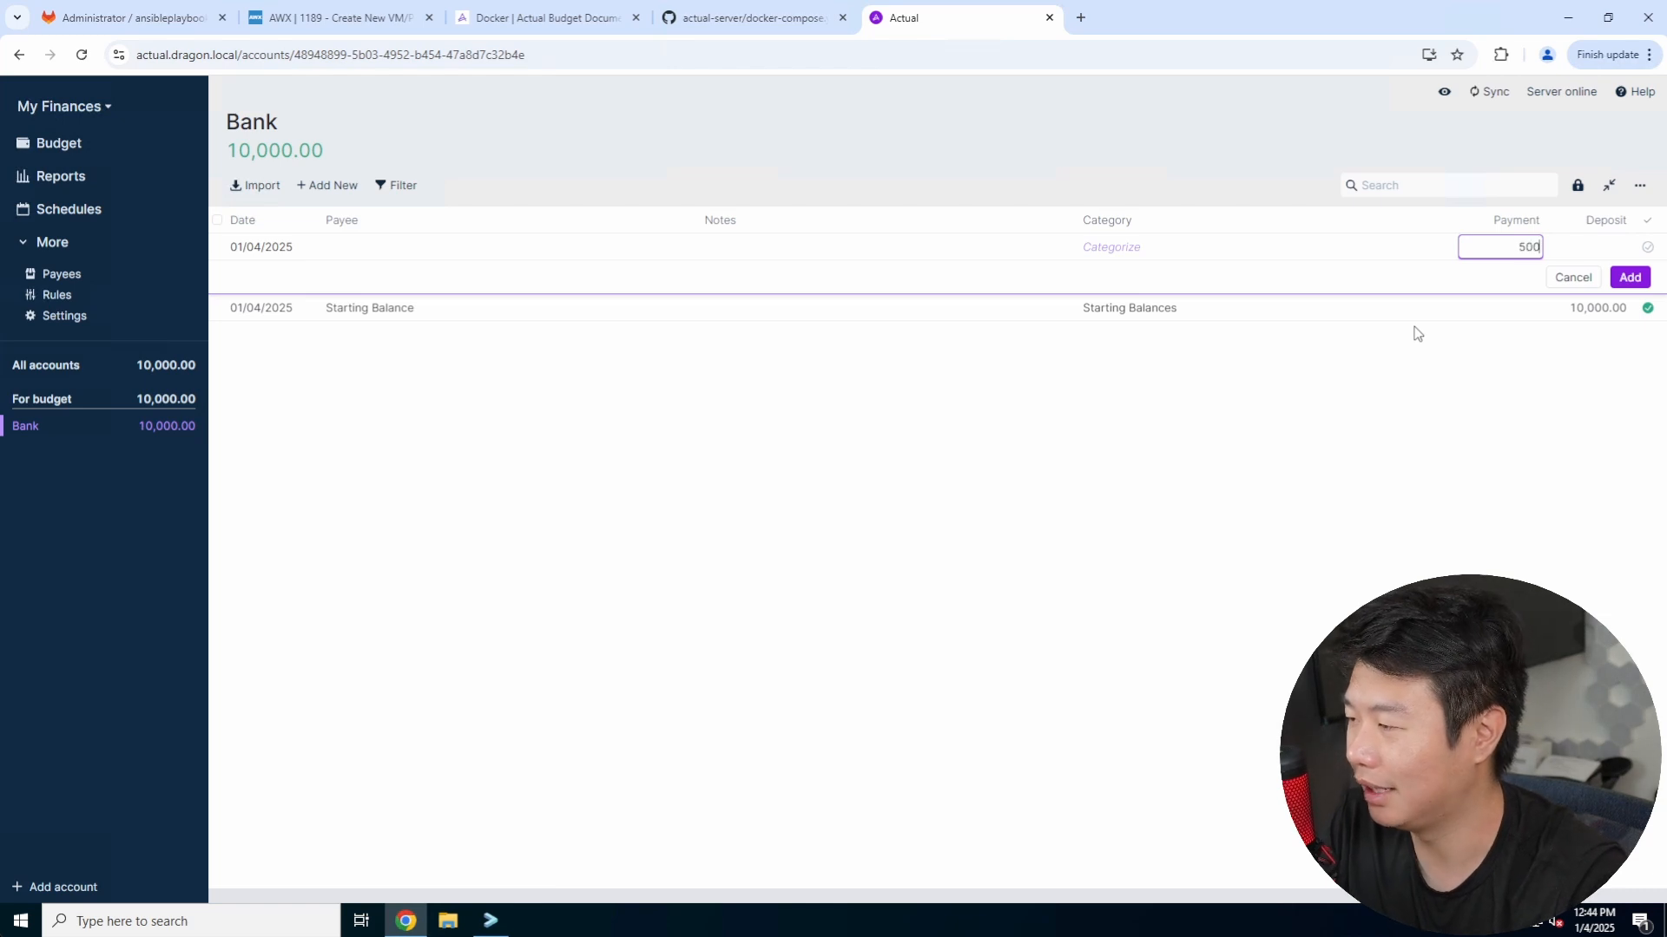
{"action": "key", "text": "Return"}
Step: Categorize the 500 payment as Food and set its note to Costco
{"action": "left_click", "coordinate": [1118, 307]}
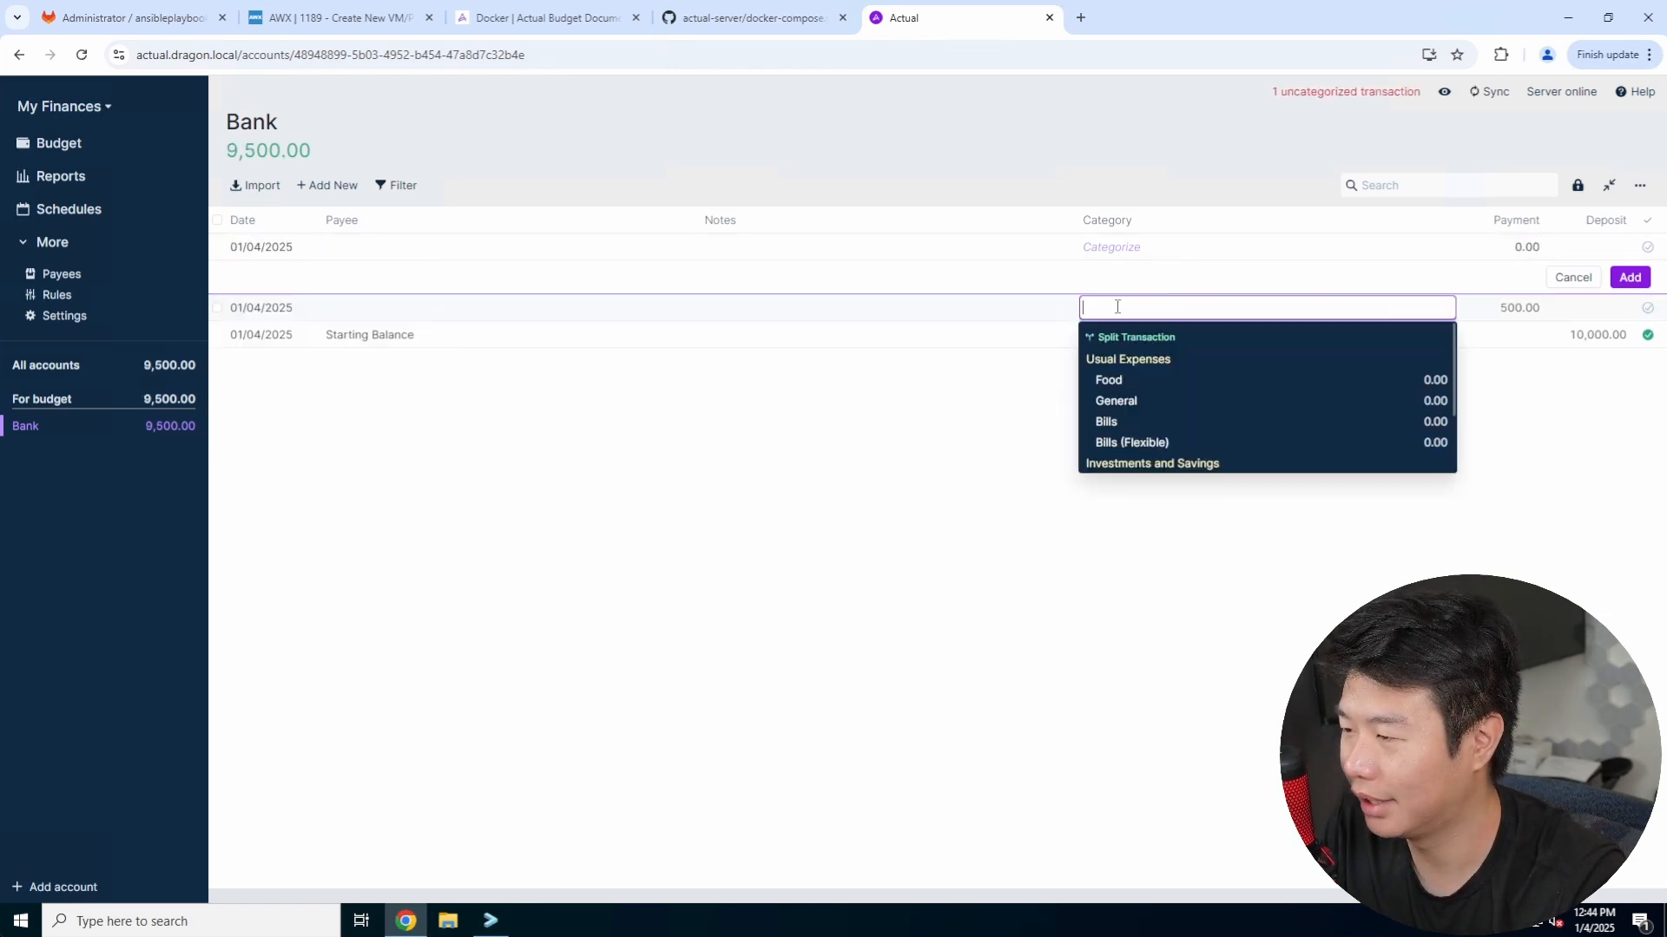
{"action": "left_click", "coordinate": [1143, 379]}
{"action": "left_click", "coordinate": [922, 311]}
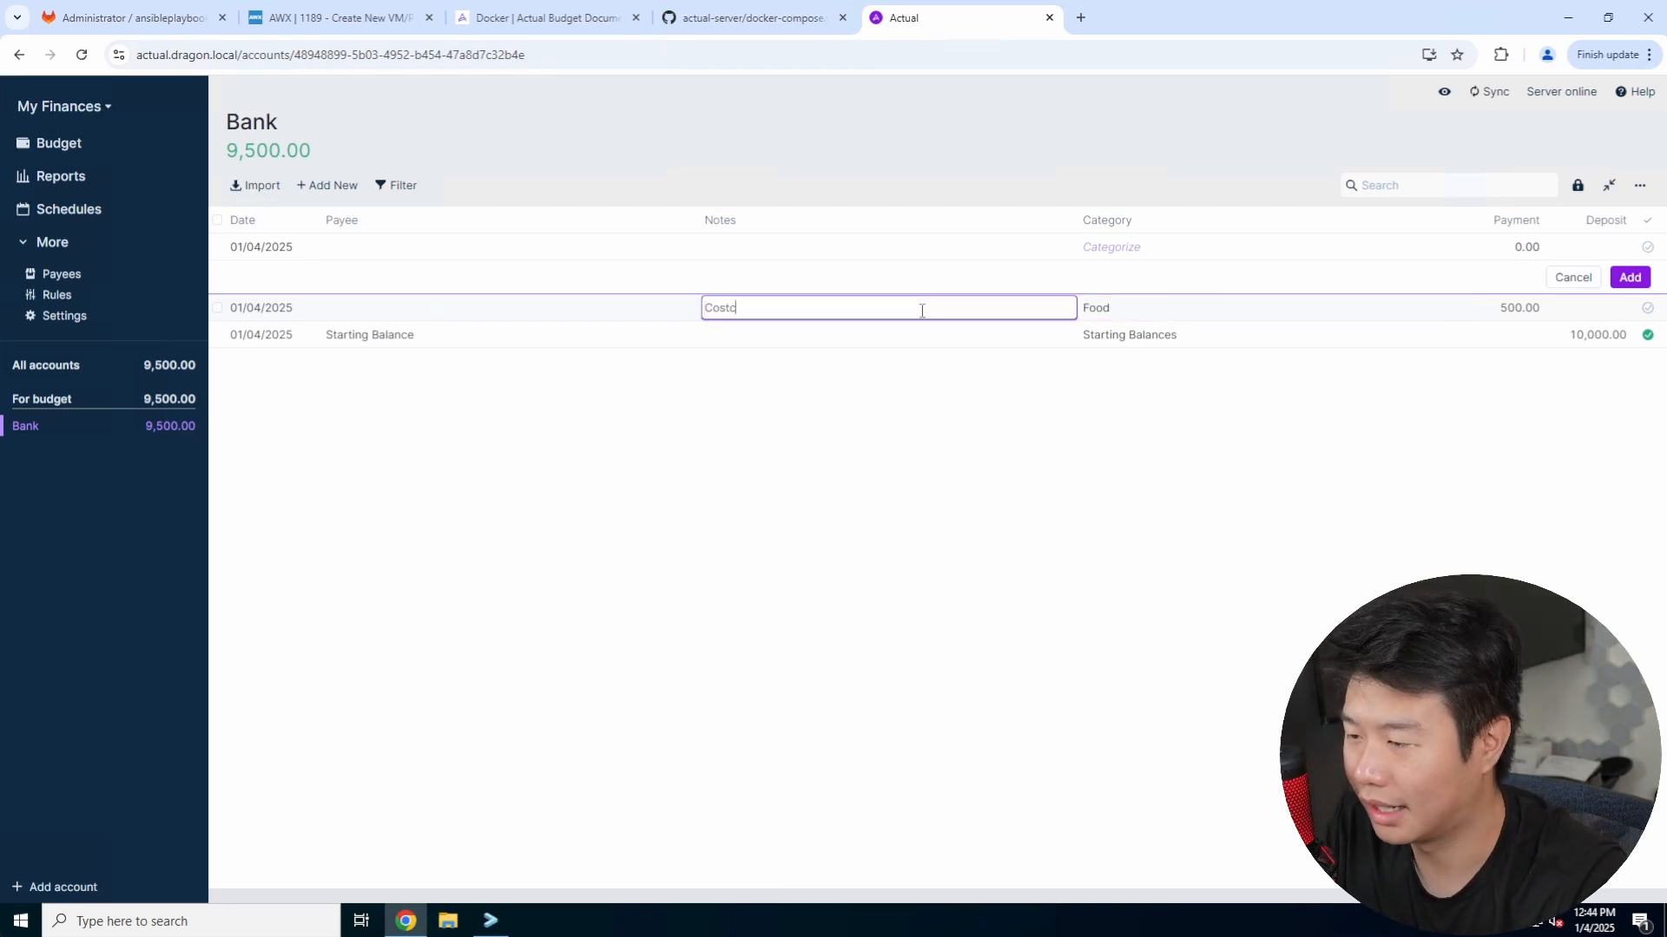
{"action": "left_click", "coordinate": [1406, 488]}
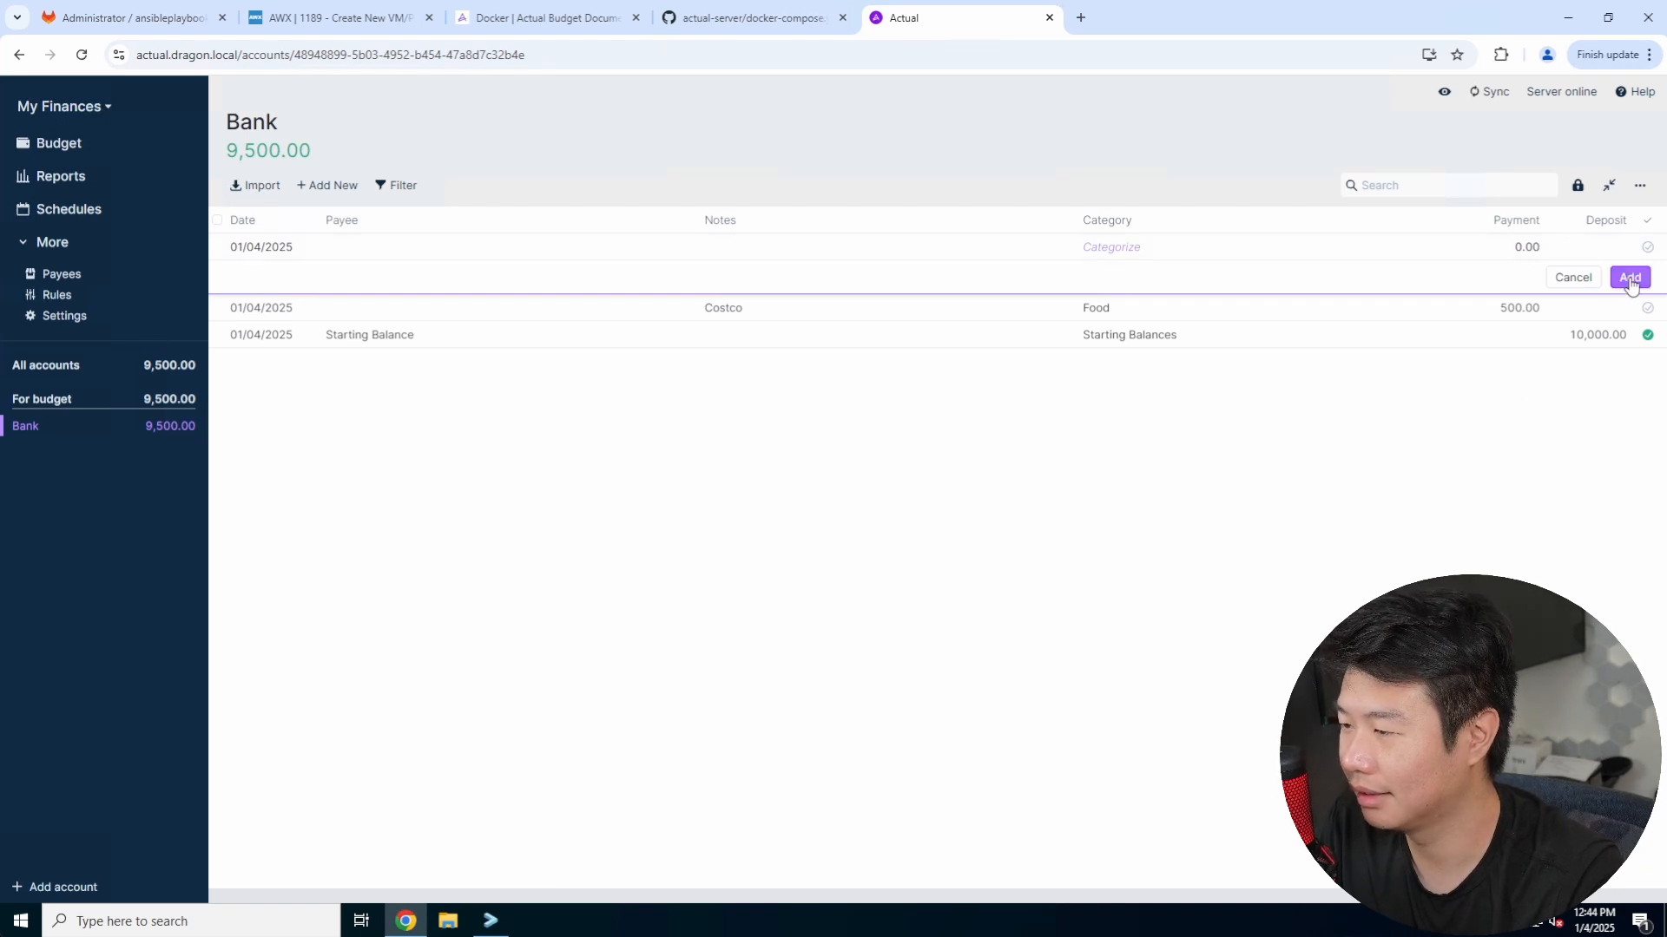
Step: Add a 2000 deposit dated 01/10/2025 with the category Income to the Bank account
{"action": "left_click", "coordinate": [882, 246]}
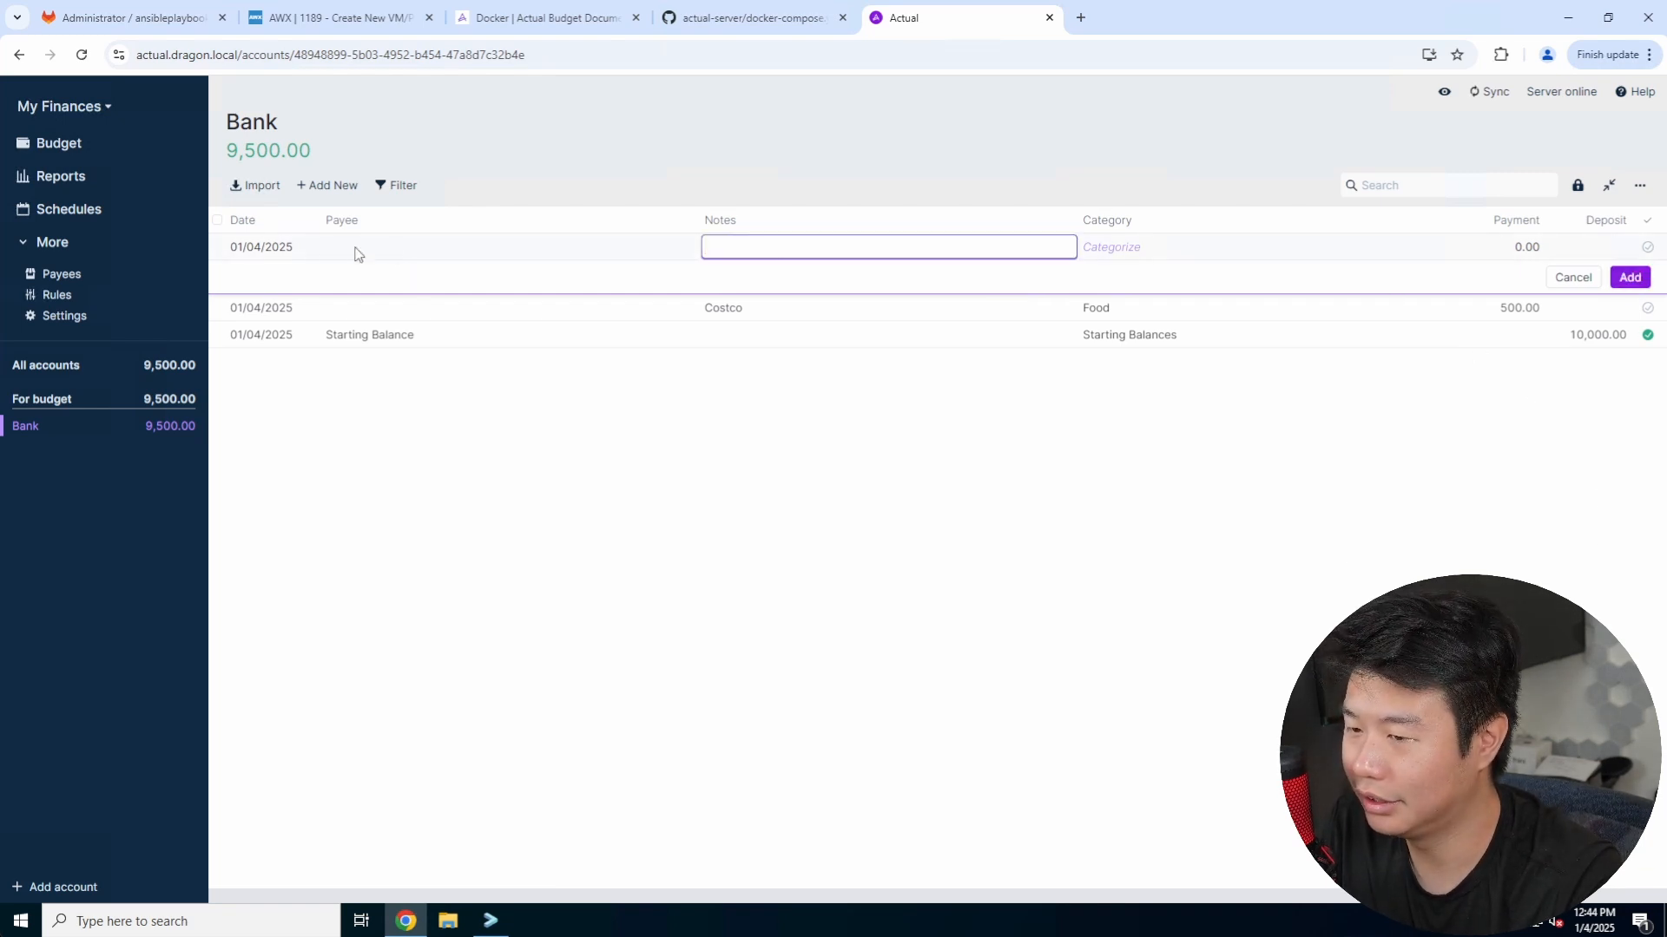
{"action": "left_click", "coordinate": [287, 247]}
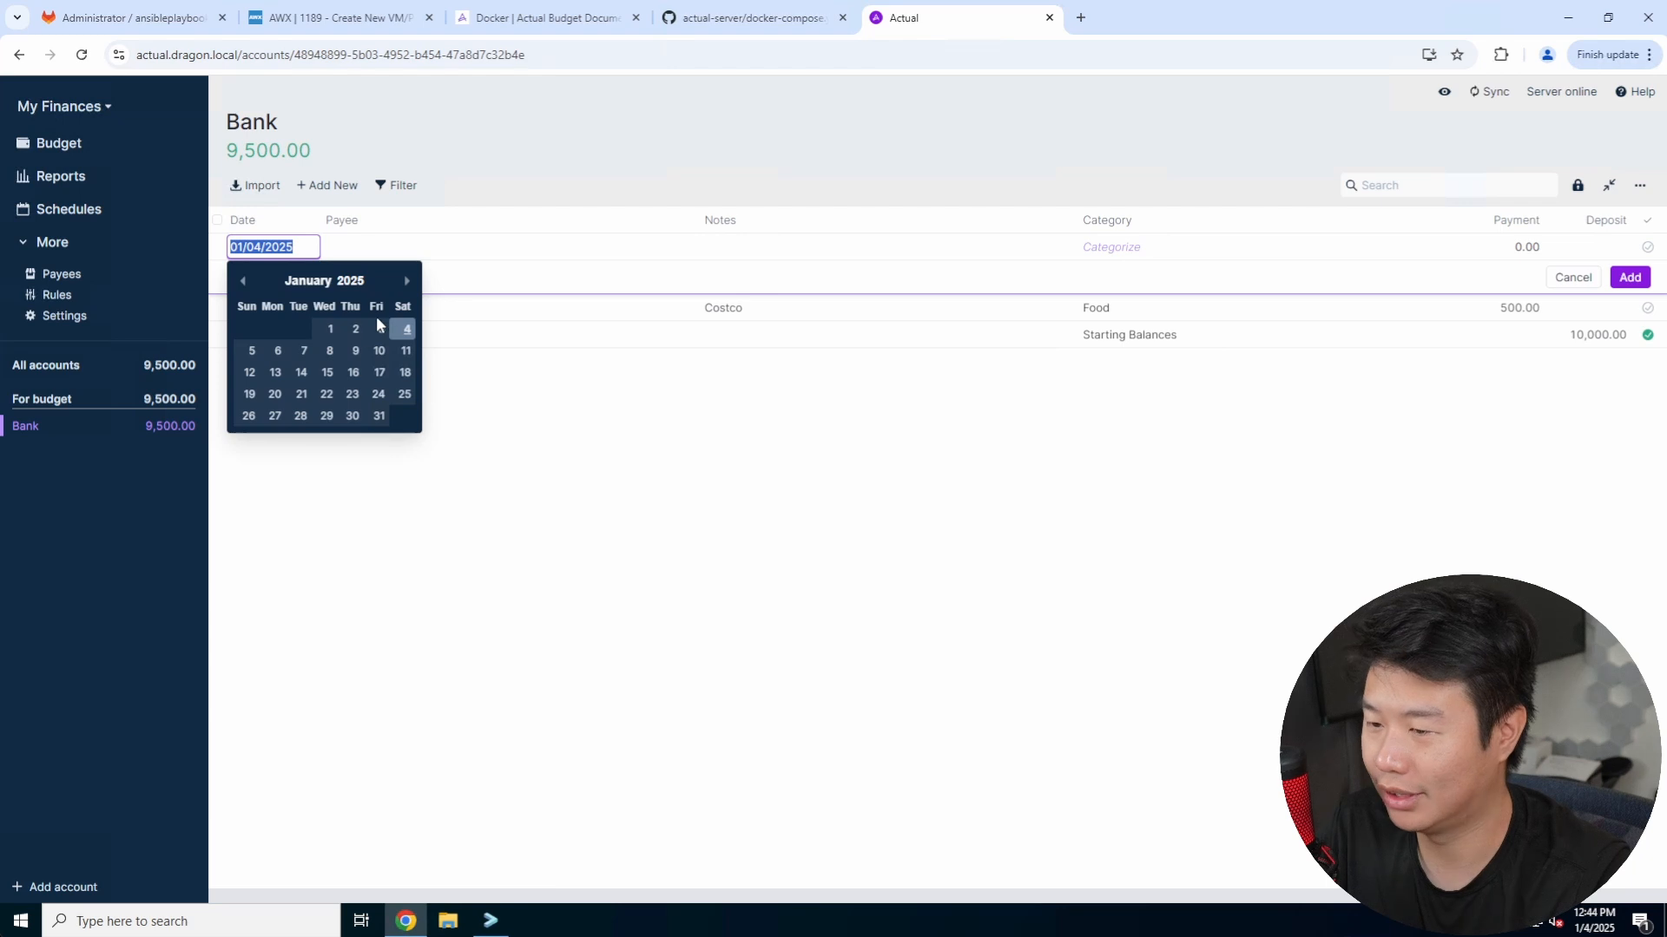
{"action": "left_click", "coordinate": [379, 350]}
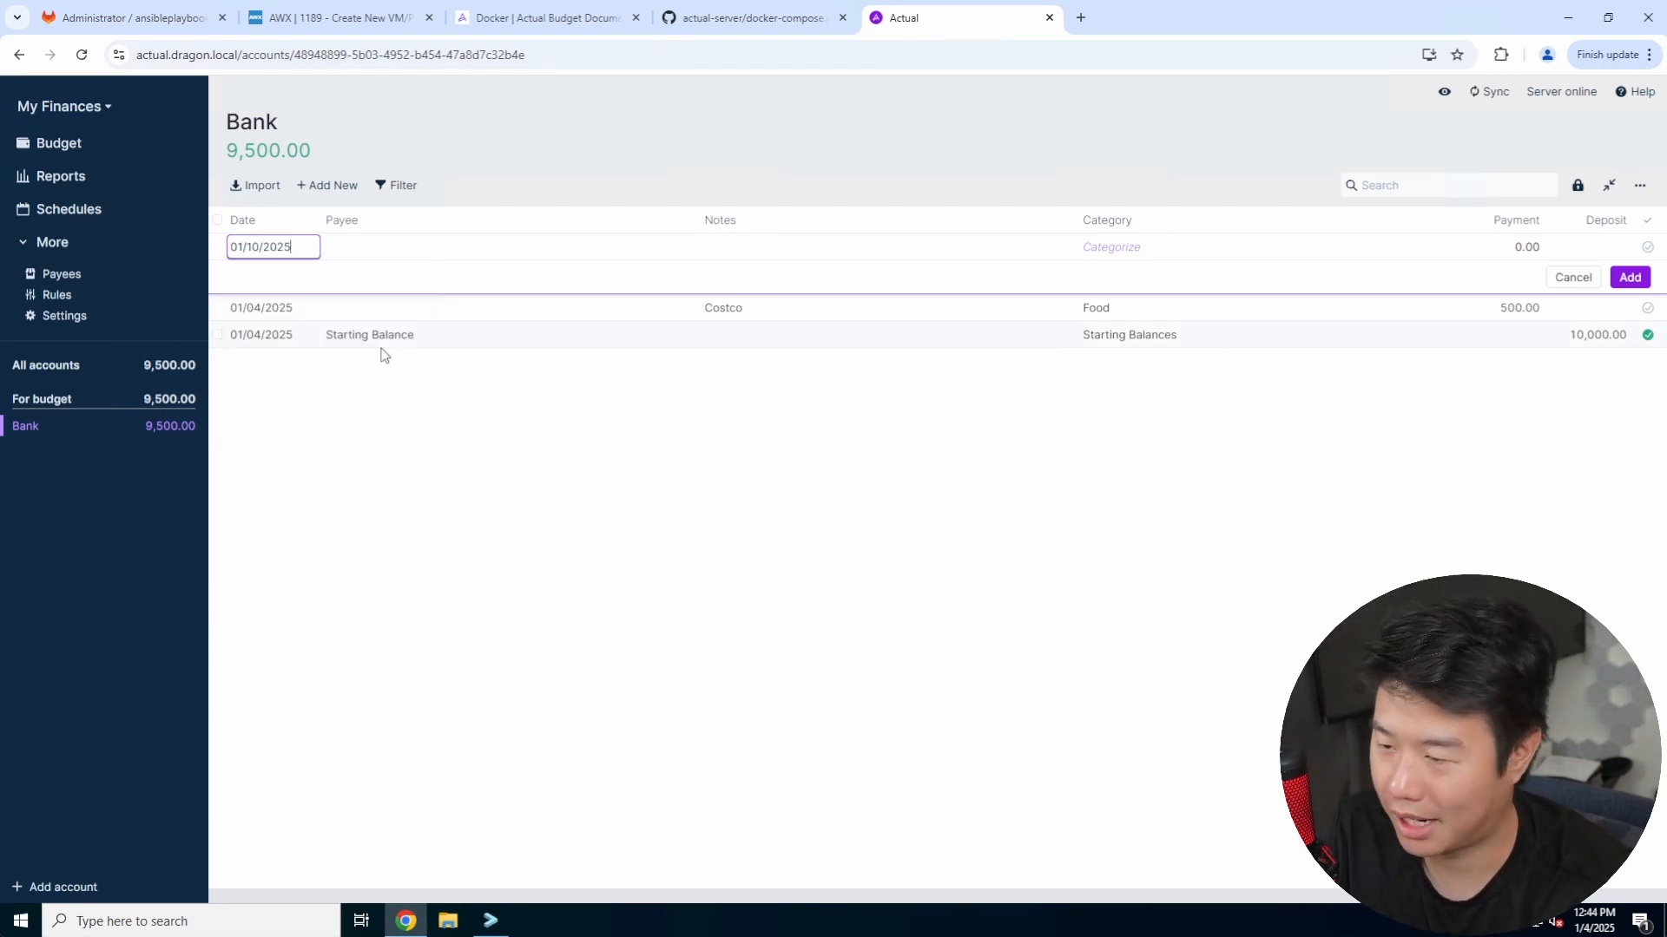
{"action": "left_click", "coordinate": [1508, 249]}
{"action": "left_click", "coordinate": [1595, 246]}
{"action": "type", "text": "2000"}
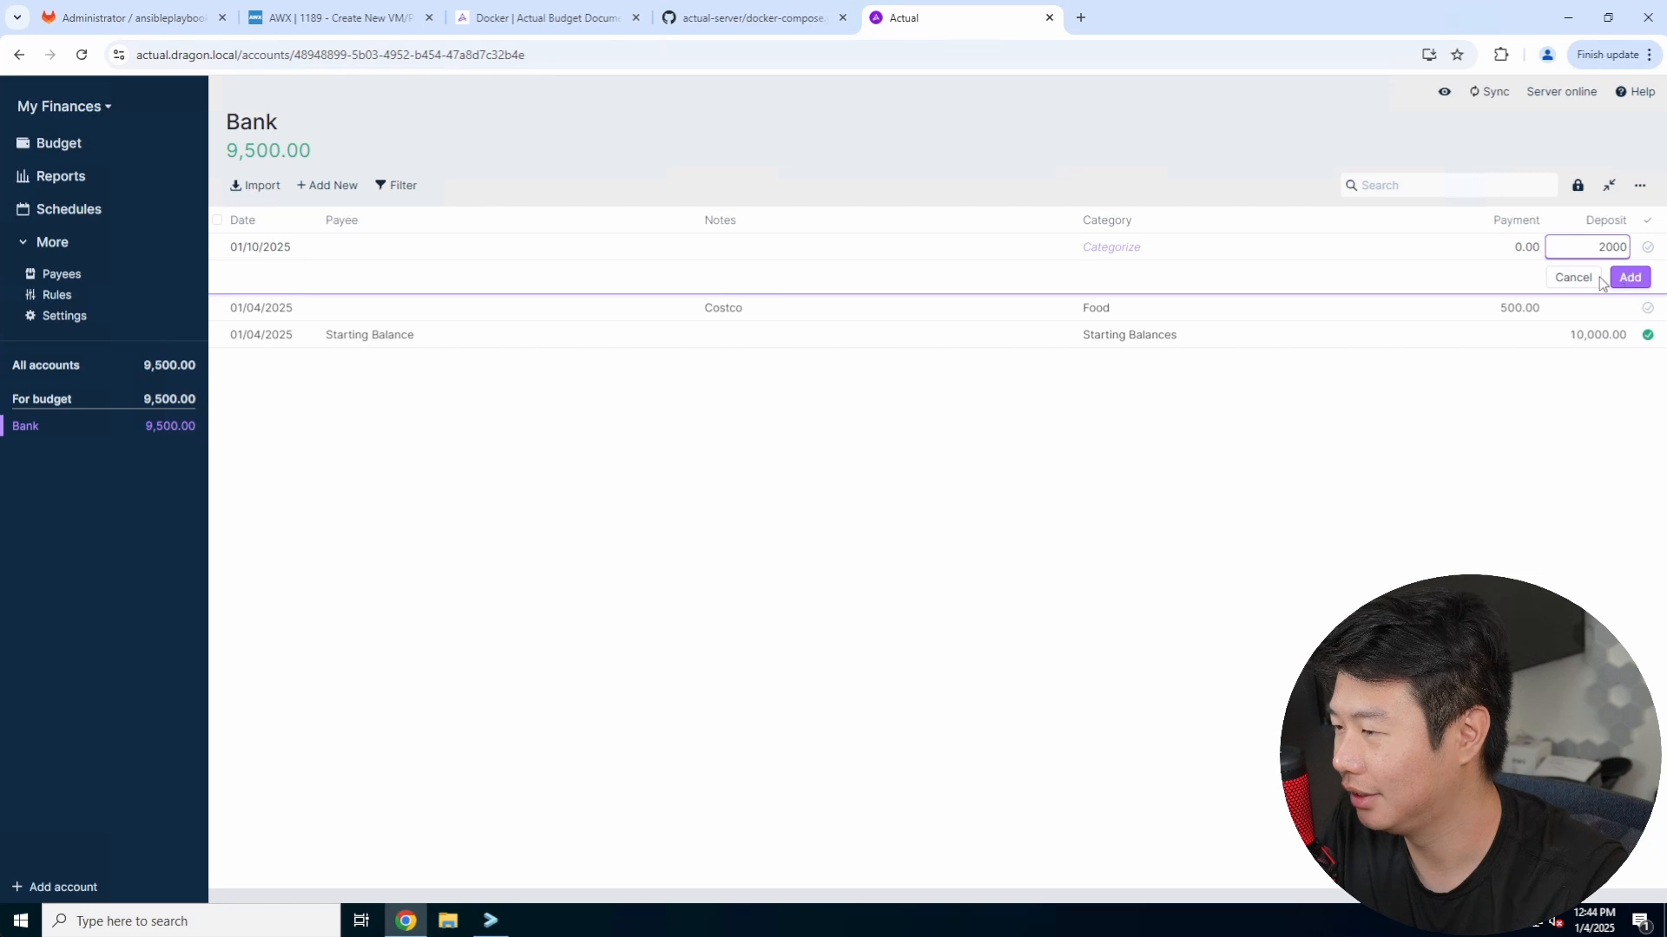
{"action": "left_click", "coordinate": [1098, 245]}
{"action": "scroll", "coordinate": [1191, 312], "scroll_direction": "down", "scroll_amount": 2}
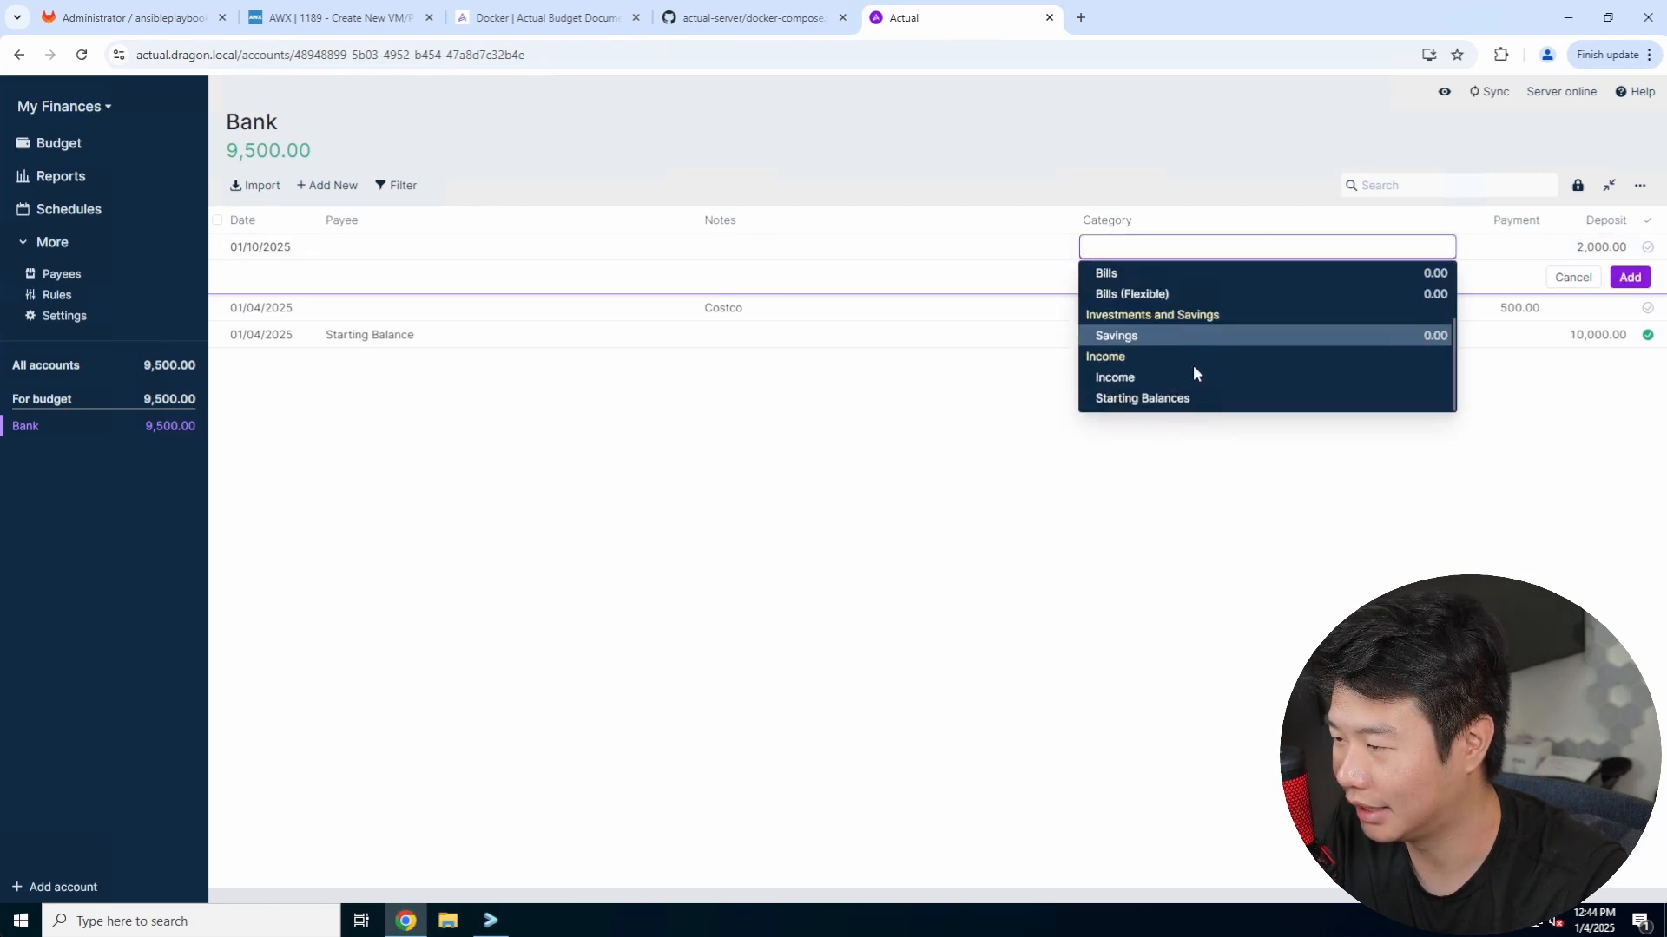
{"action": "left_click", "coordinate": [1194, 375]}
{"action": "left_click", "coordinate": [1632, 276]}
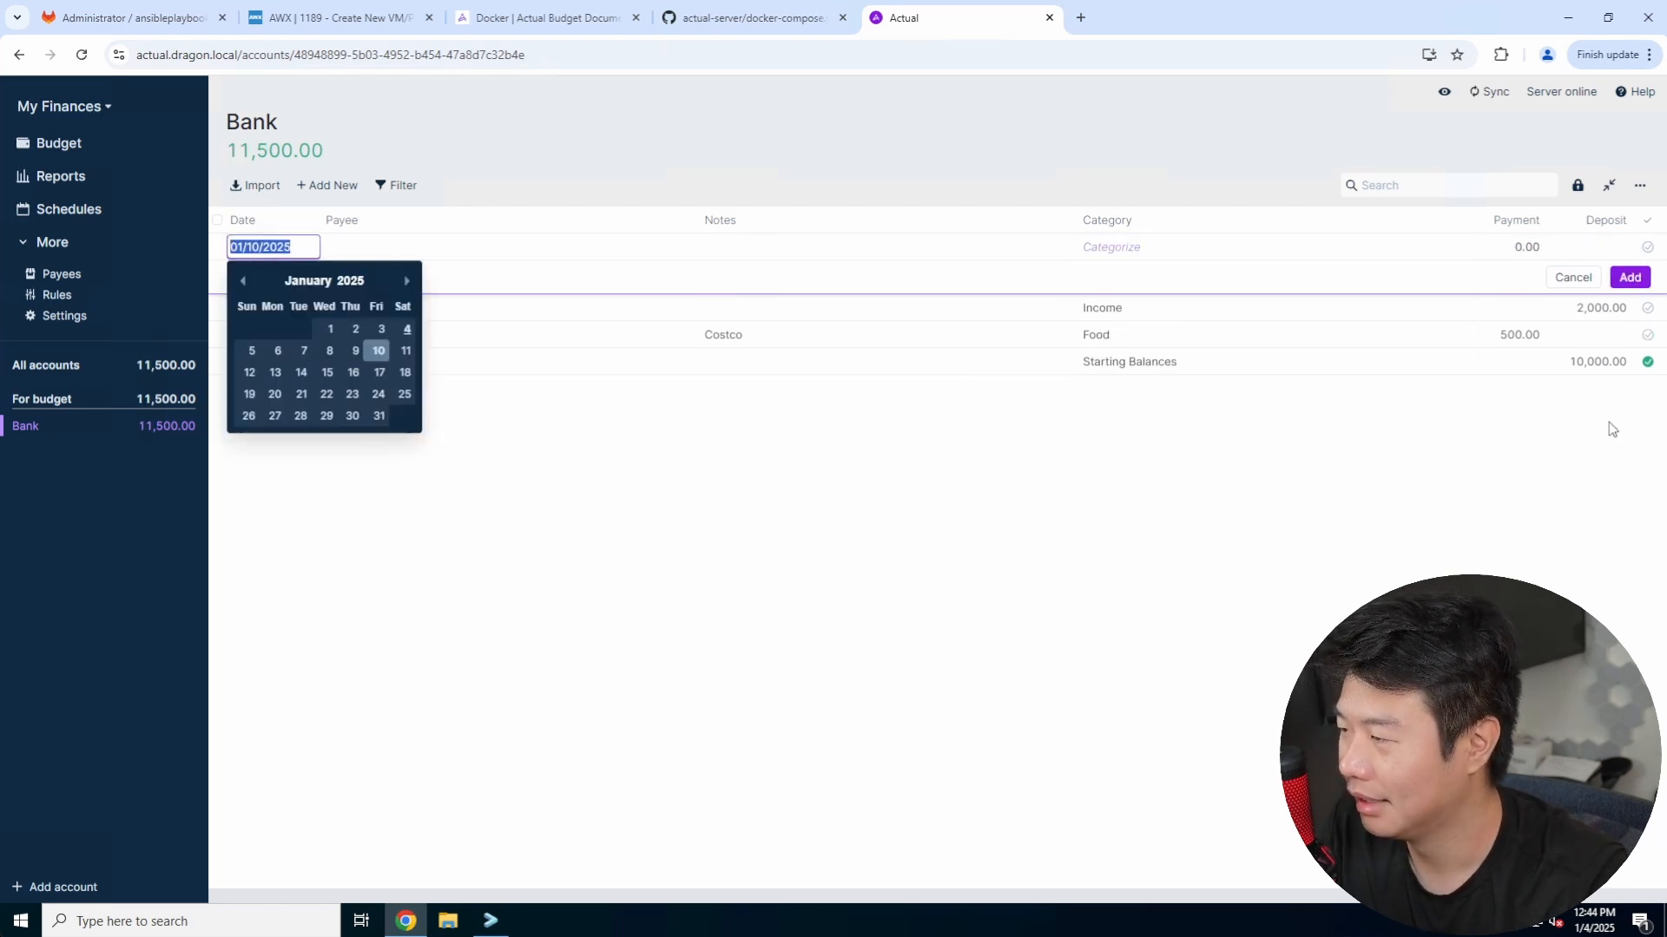
Step: Add a 50 payment dated 01/07/2025 to the Bank account with the category General and the note Gas
{"action": "left_click", "coordinate": [288, 250]}
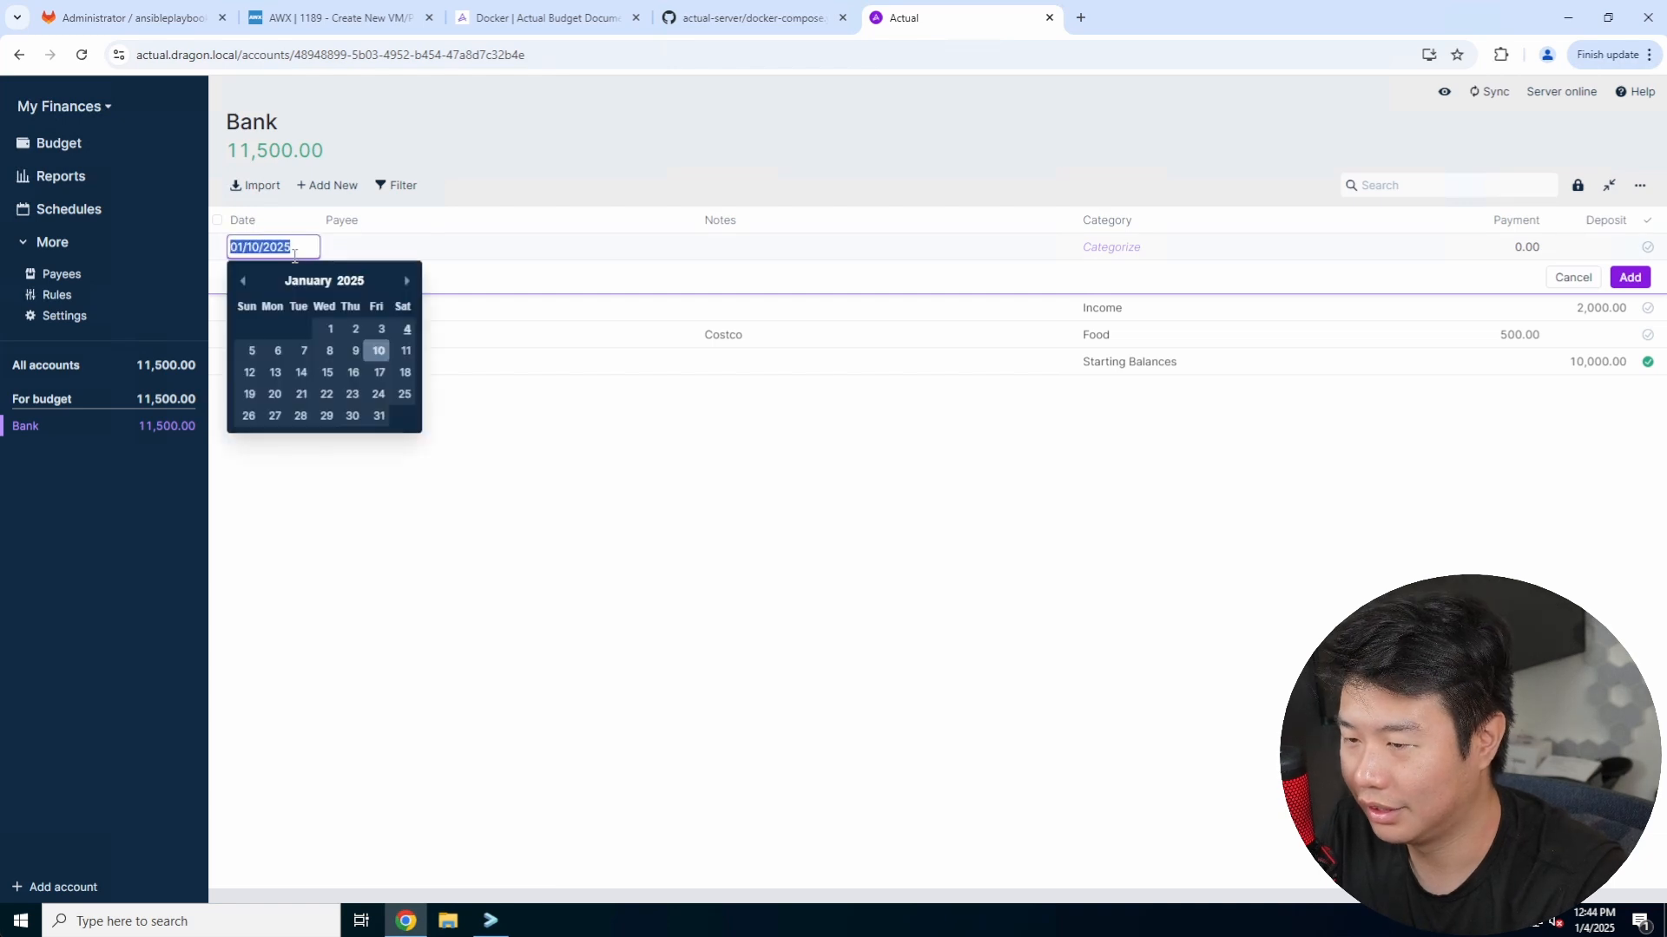
{"action": "left_click", "coordinate": [304, 350]}
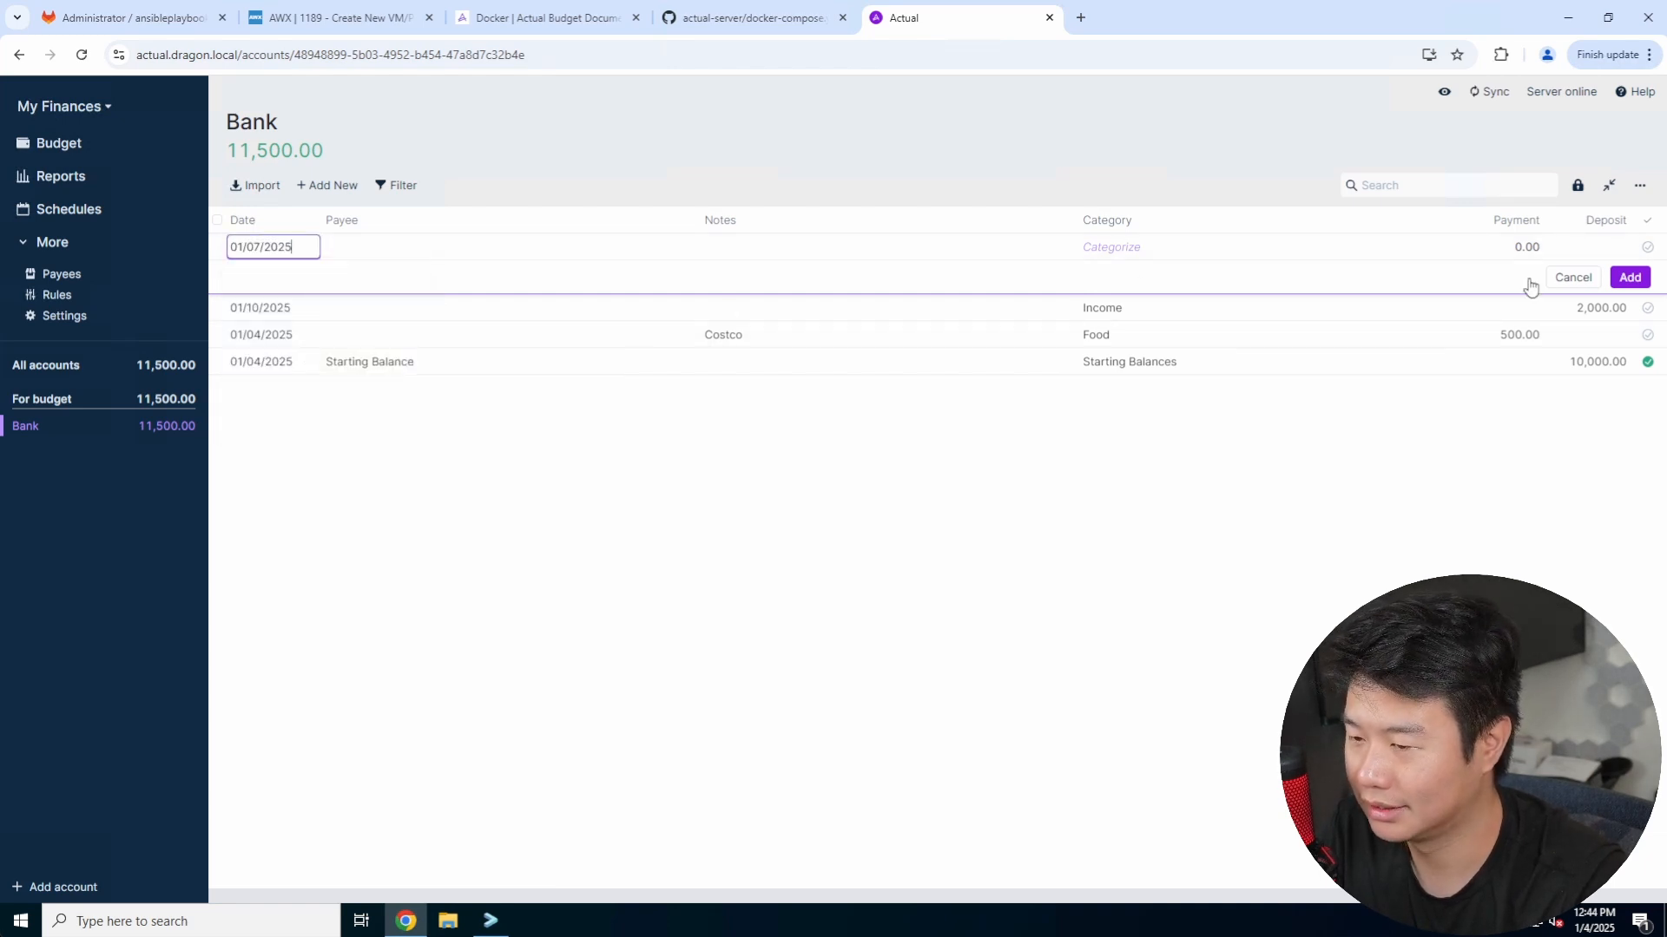
{"action": "left_click", "coordinate": [1518, 247]}
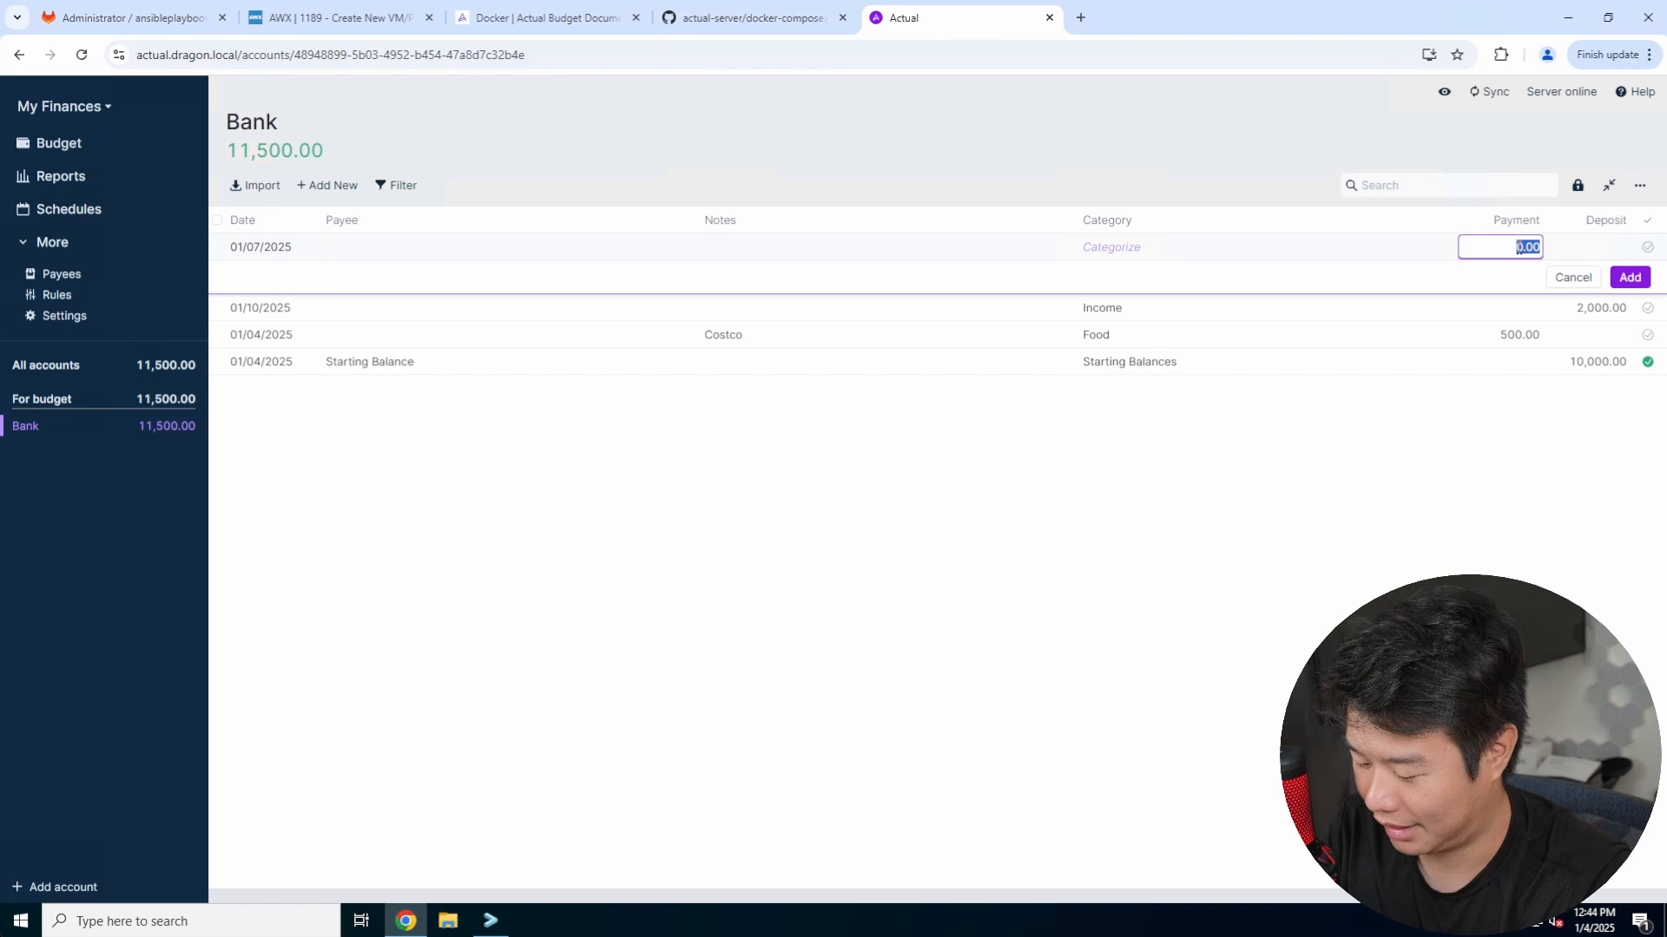
{"action": "type", "text": "50"}
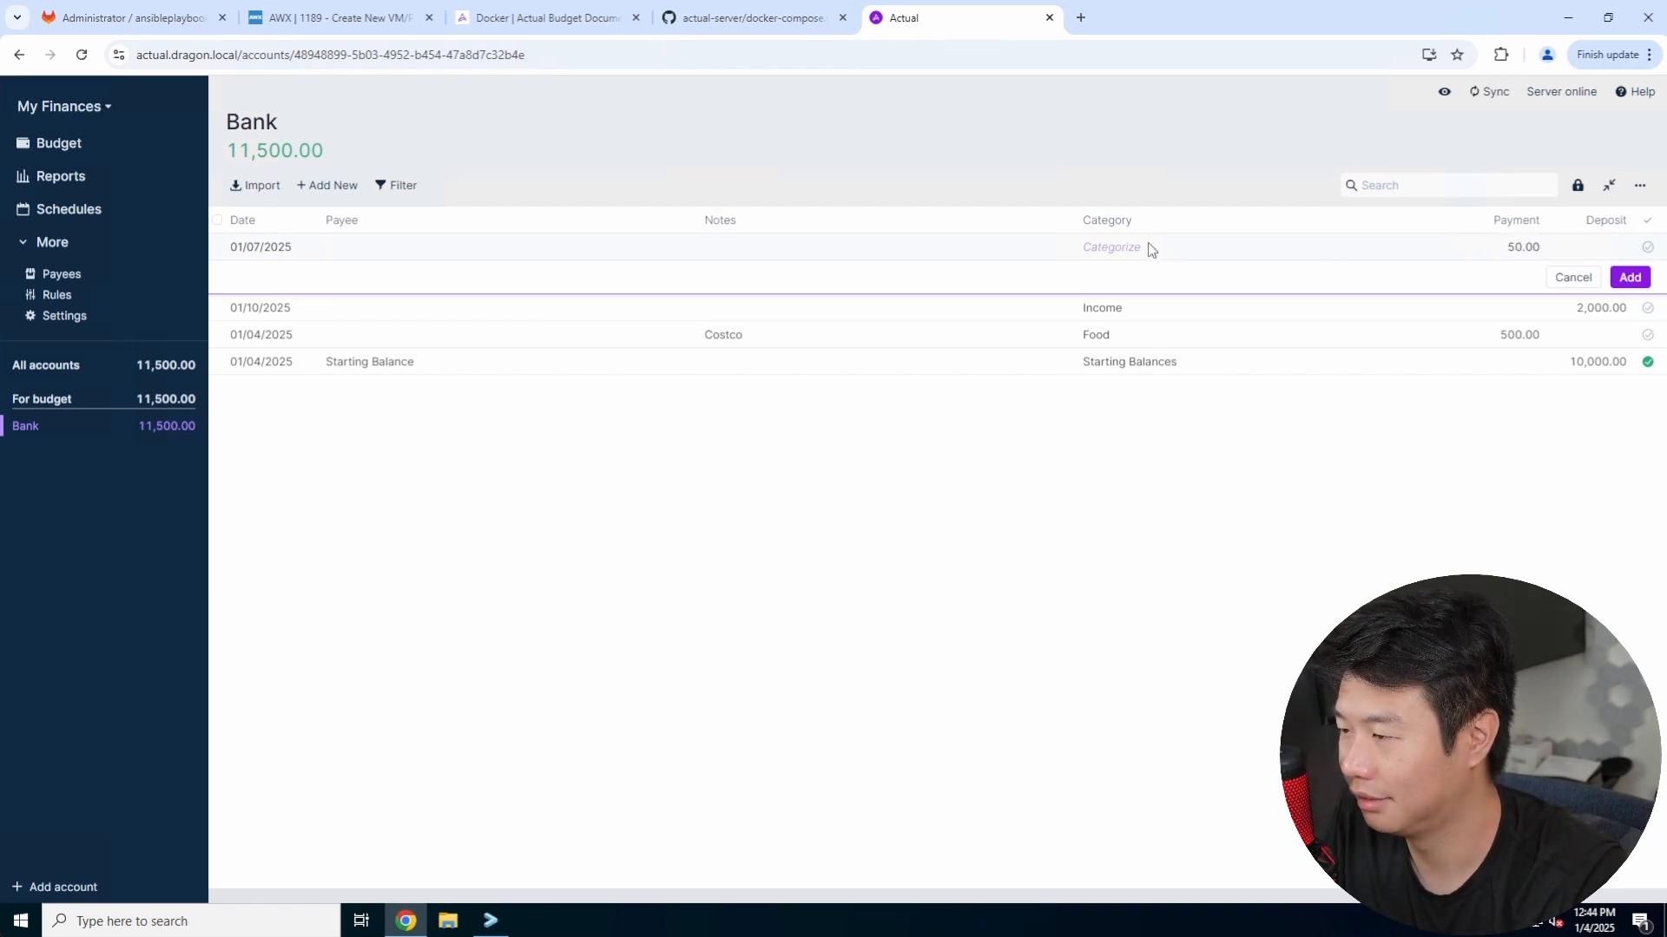
{"action": "left_click", "coordinate": [1149, 249]}
{"action": "scroll", "coordinate": [1151, 344], "scroll_direction": "down", "scroll_amount": 2}
{"action": "scroll", "coordinate": [1151, 343], "scroll_direction": "up", "scroll_amount": 2}
{"action": "left_click", "coordinate": [1151, 343]}
{"action": "left_click", "coordinate": [830, 246]}
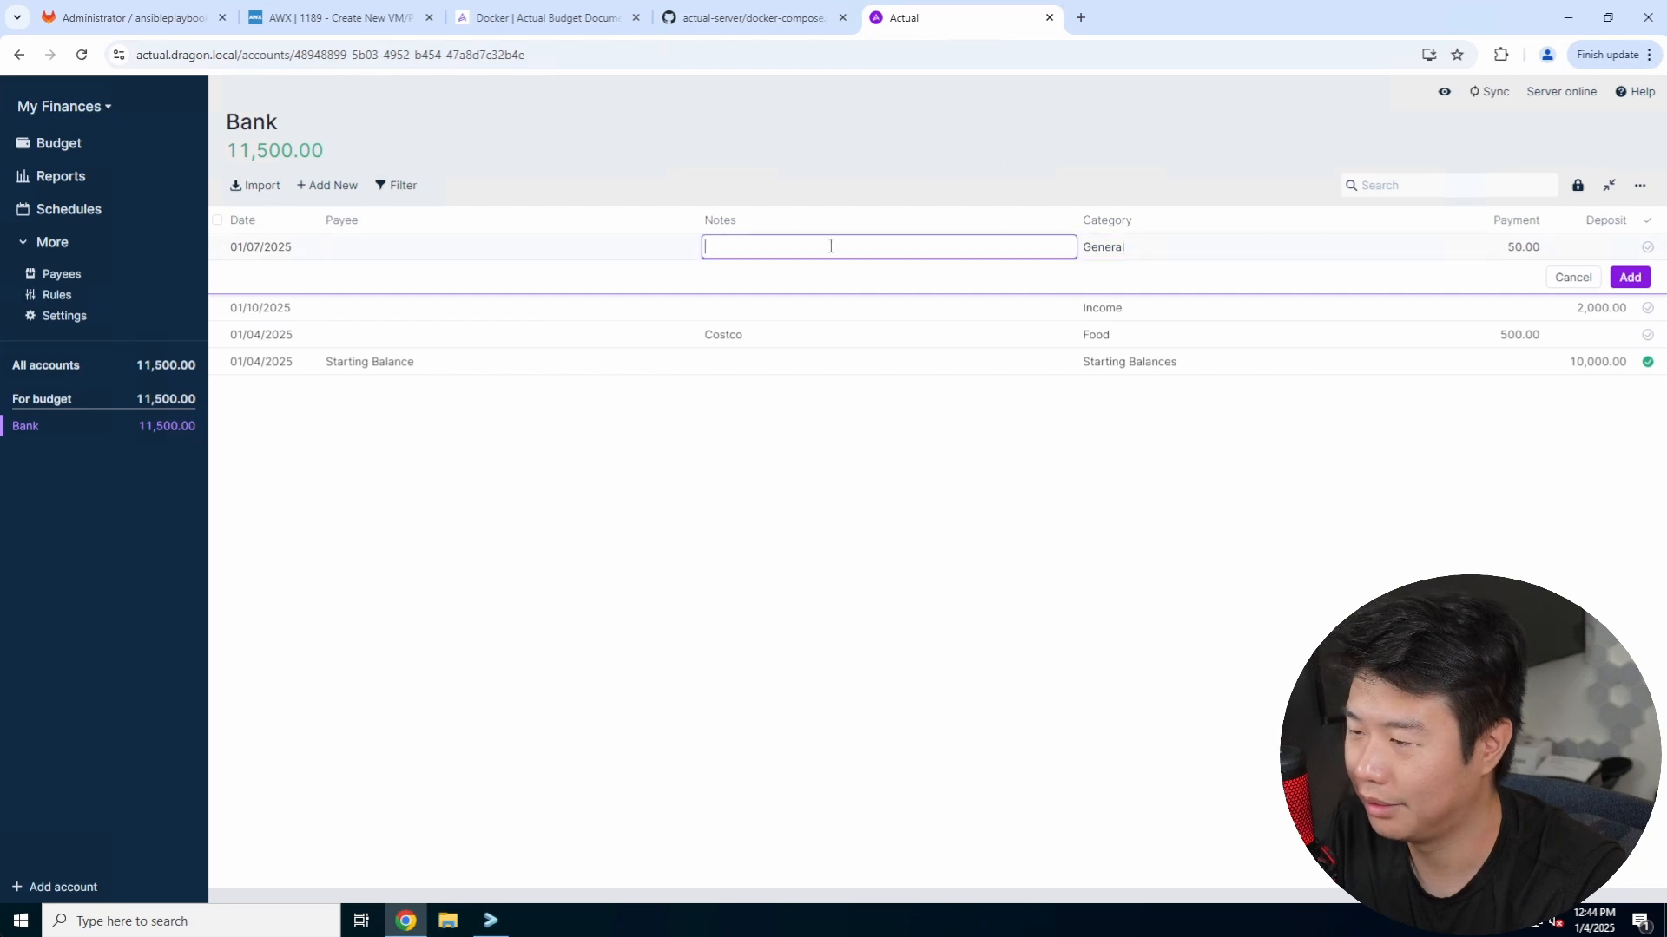
{"action": "type", "text": "Gas"}
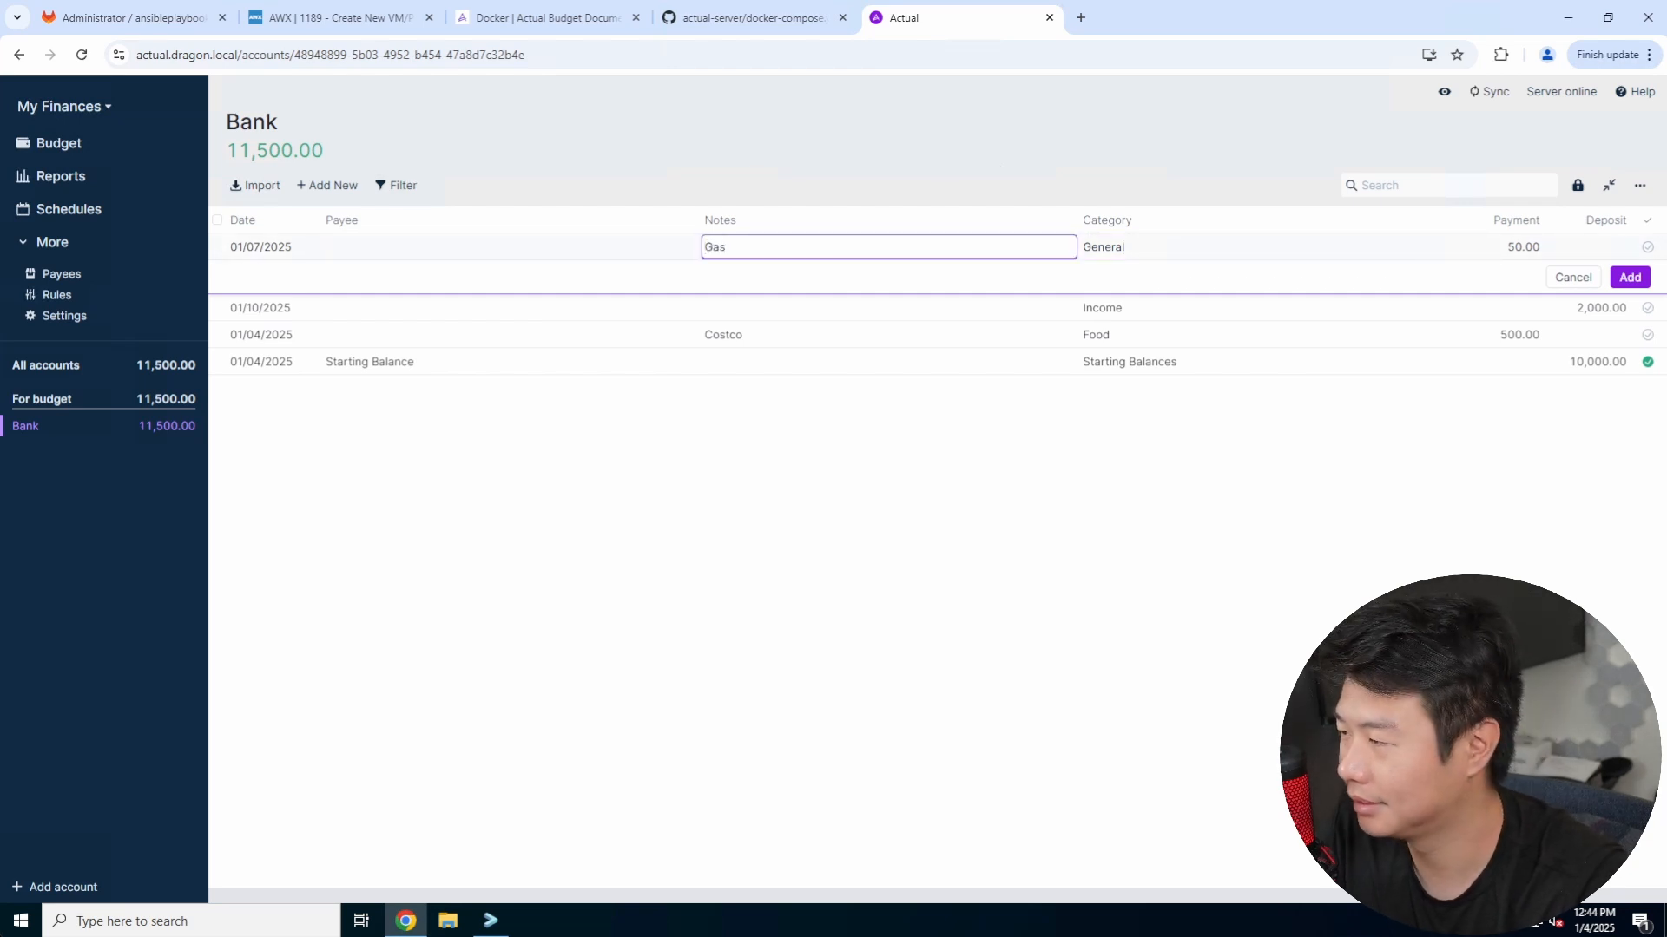
{"action": "left_click", "coordinate": [1629, 277]}
Step: Add a 200 payment dated 01/08/2025 to the Bank account with the category Food and the note Target
{"action": "left_click", "coordinate": [330, 350]}
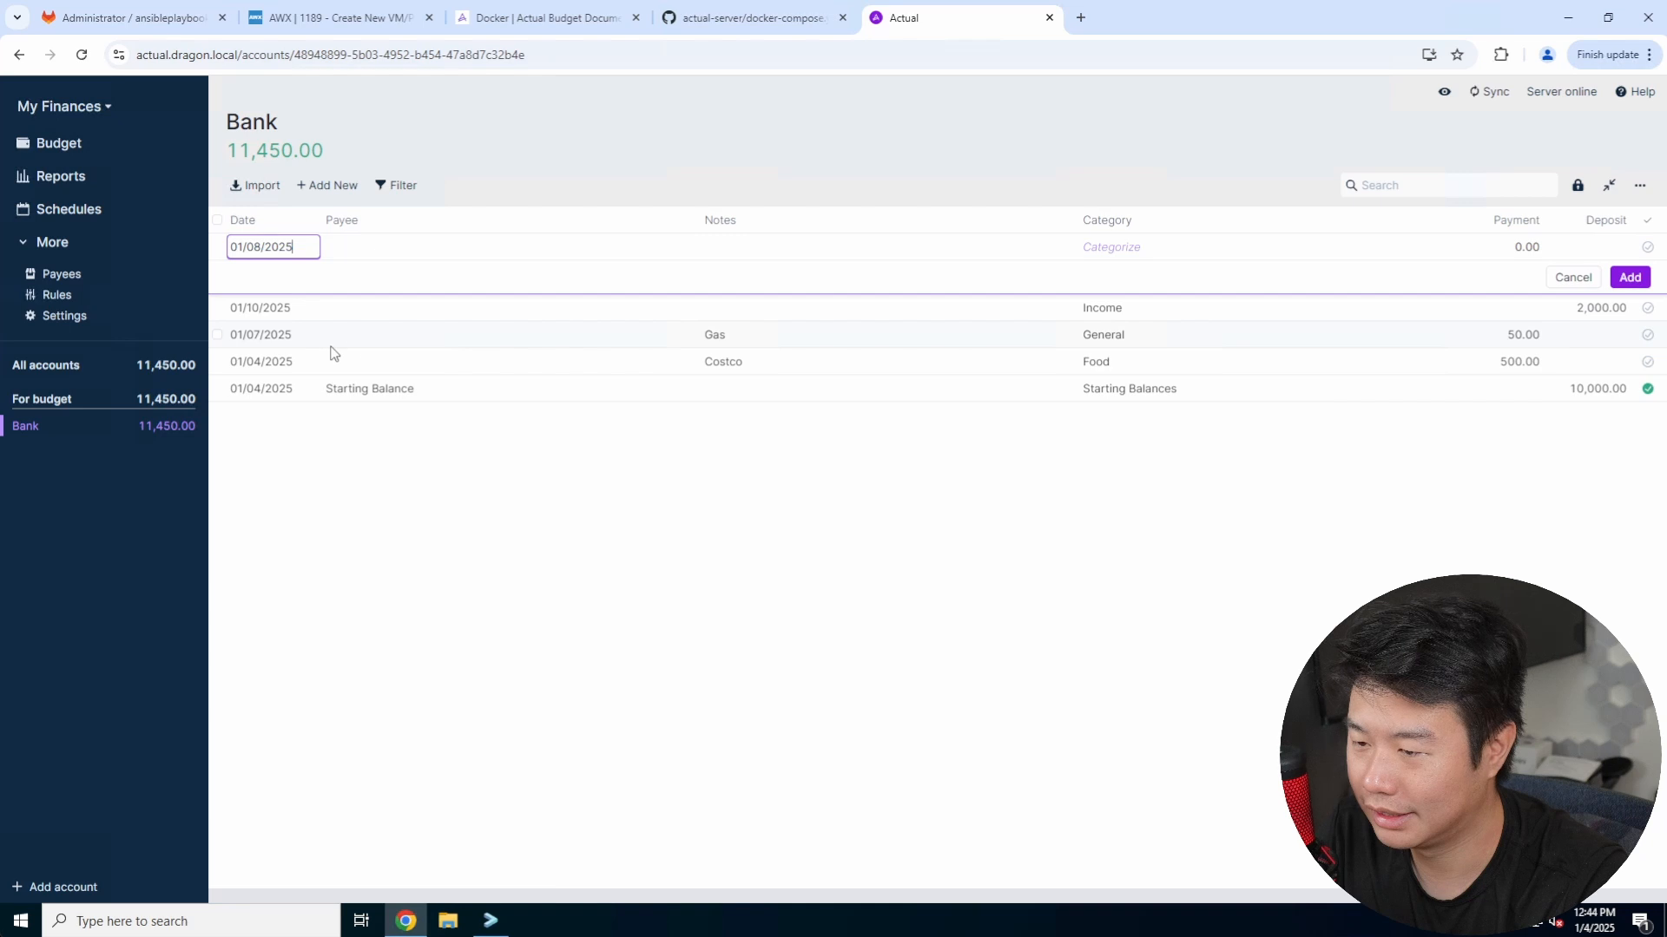
{"action": "left_click", "coordinate": [1151, 246]}
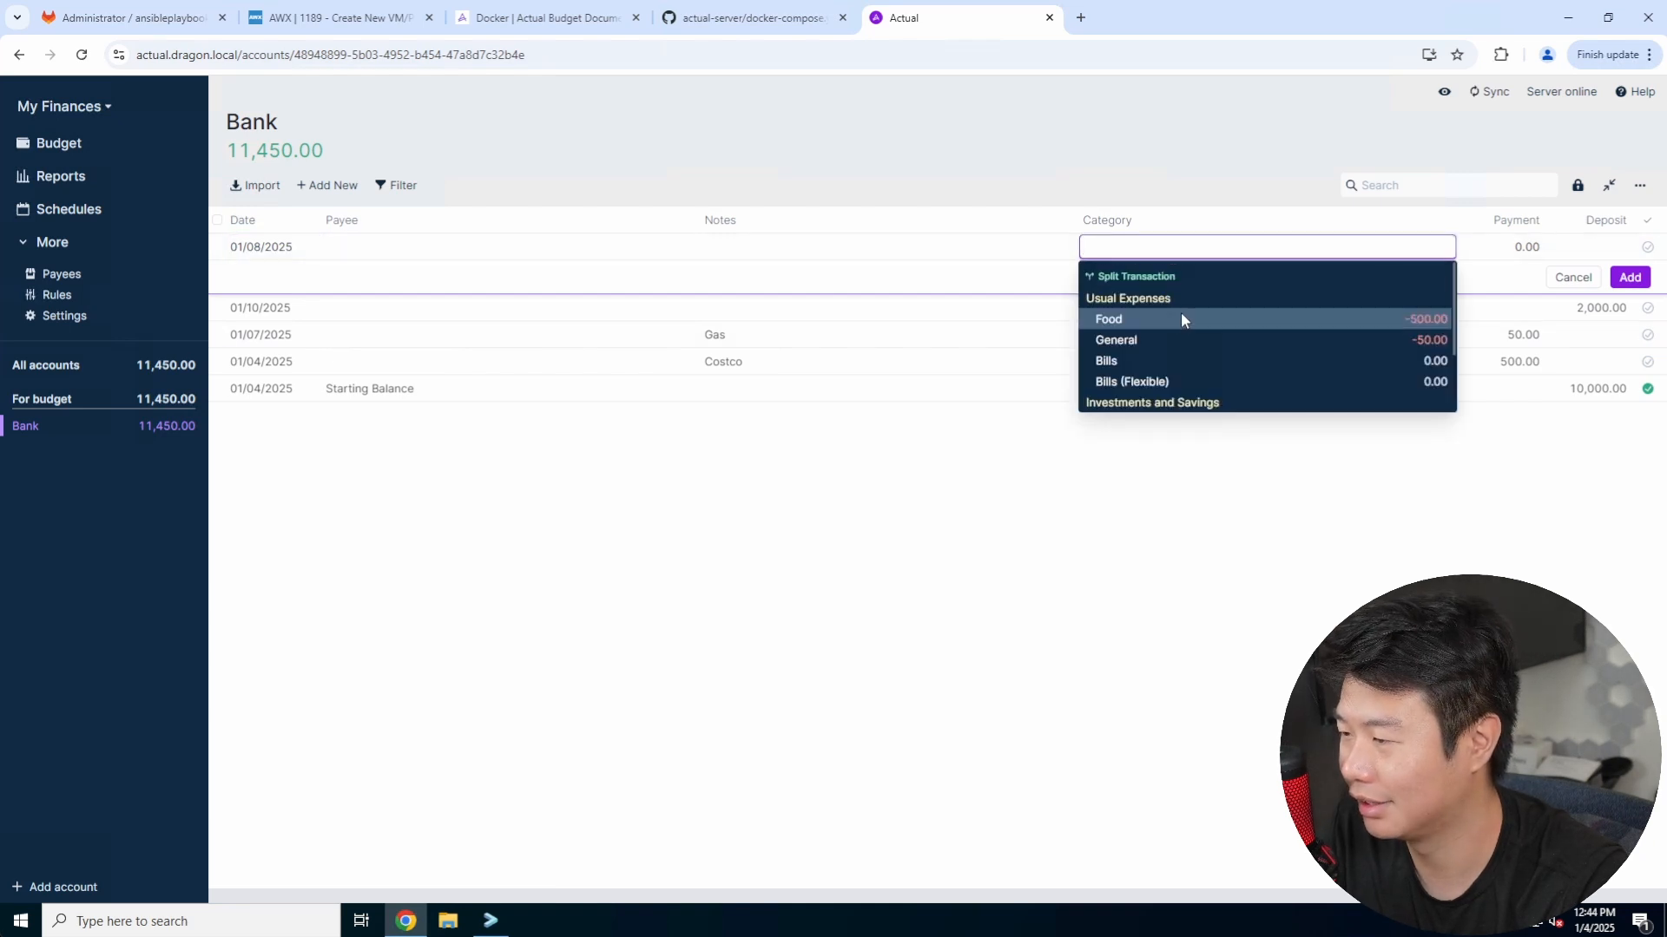
{"action": "left_click", "coordinate": [1183, 318]}
{"action": "left_click", "coordinate": [1532, 247]}
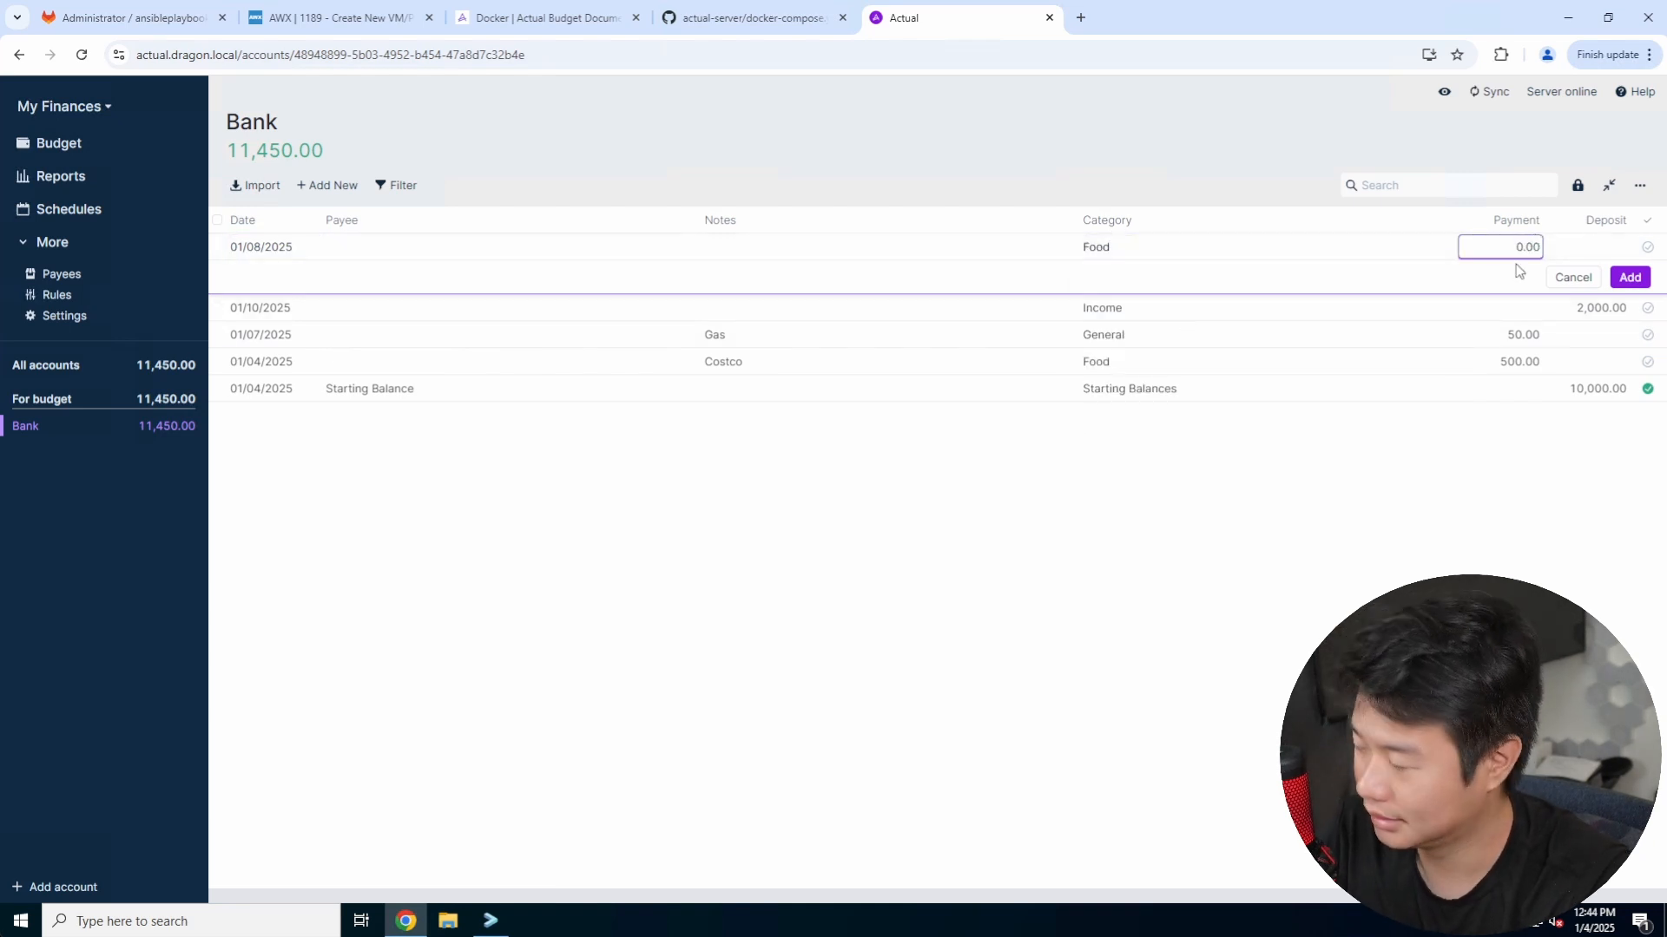
{"action": "type", "text": "0"}
{"action": "left_click", "coordinate": [769, 247]}
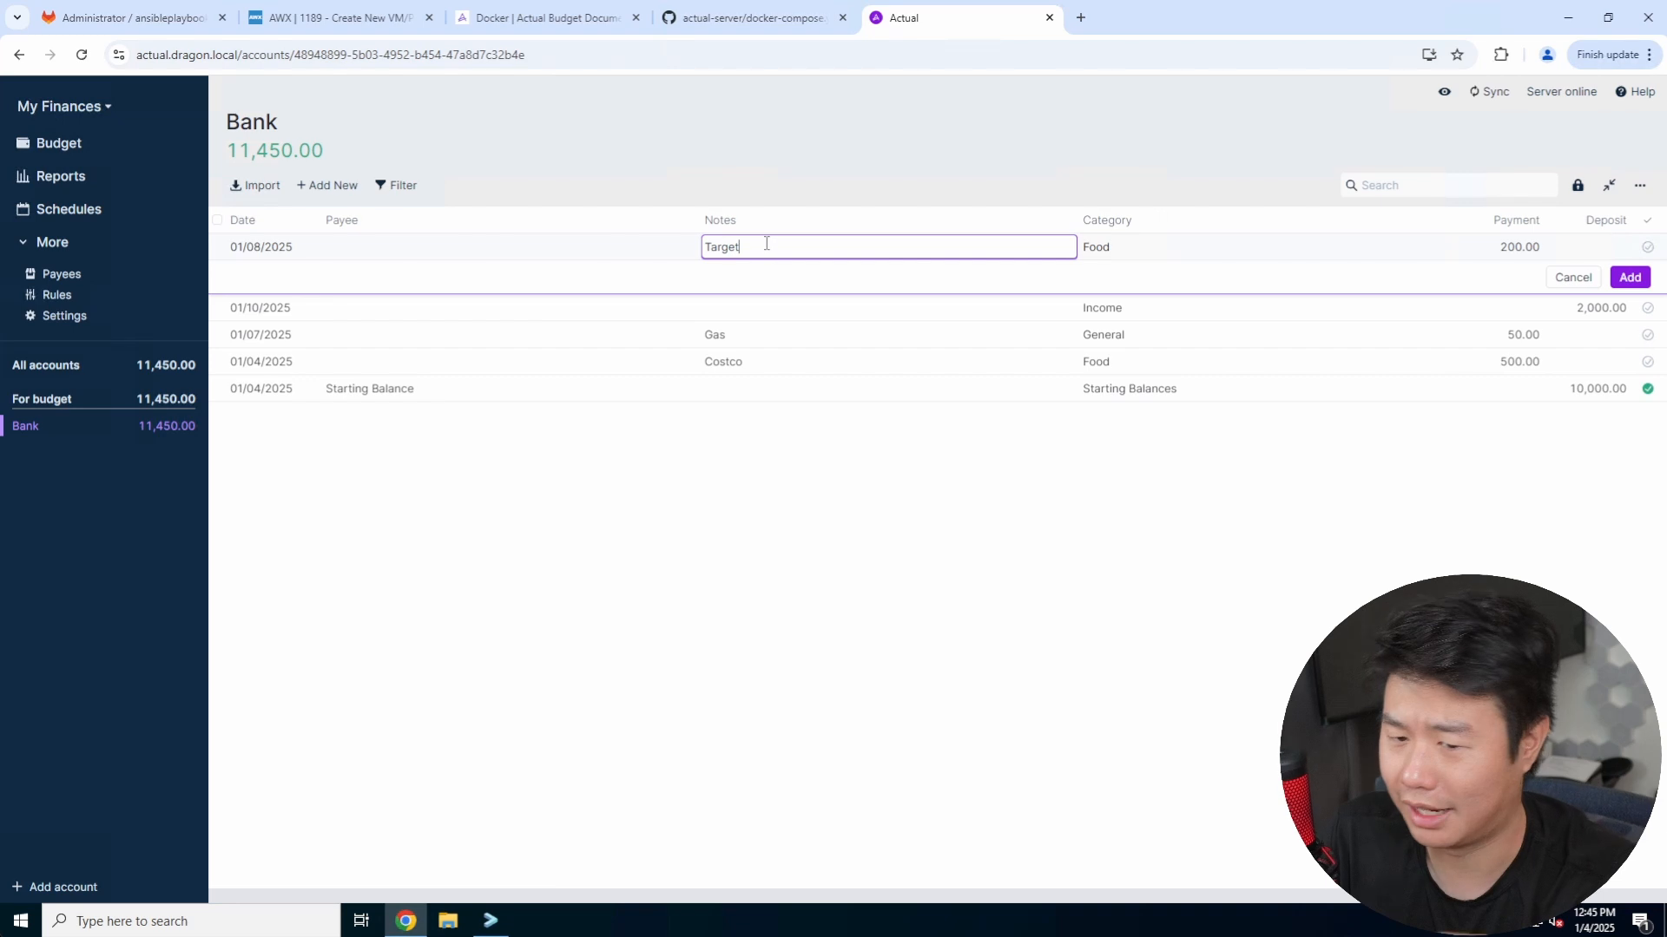
{"action": "left_click", "coordinate": [1630, 277]}
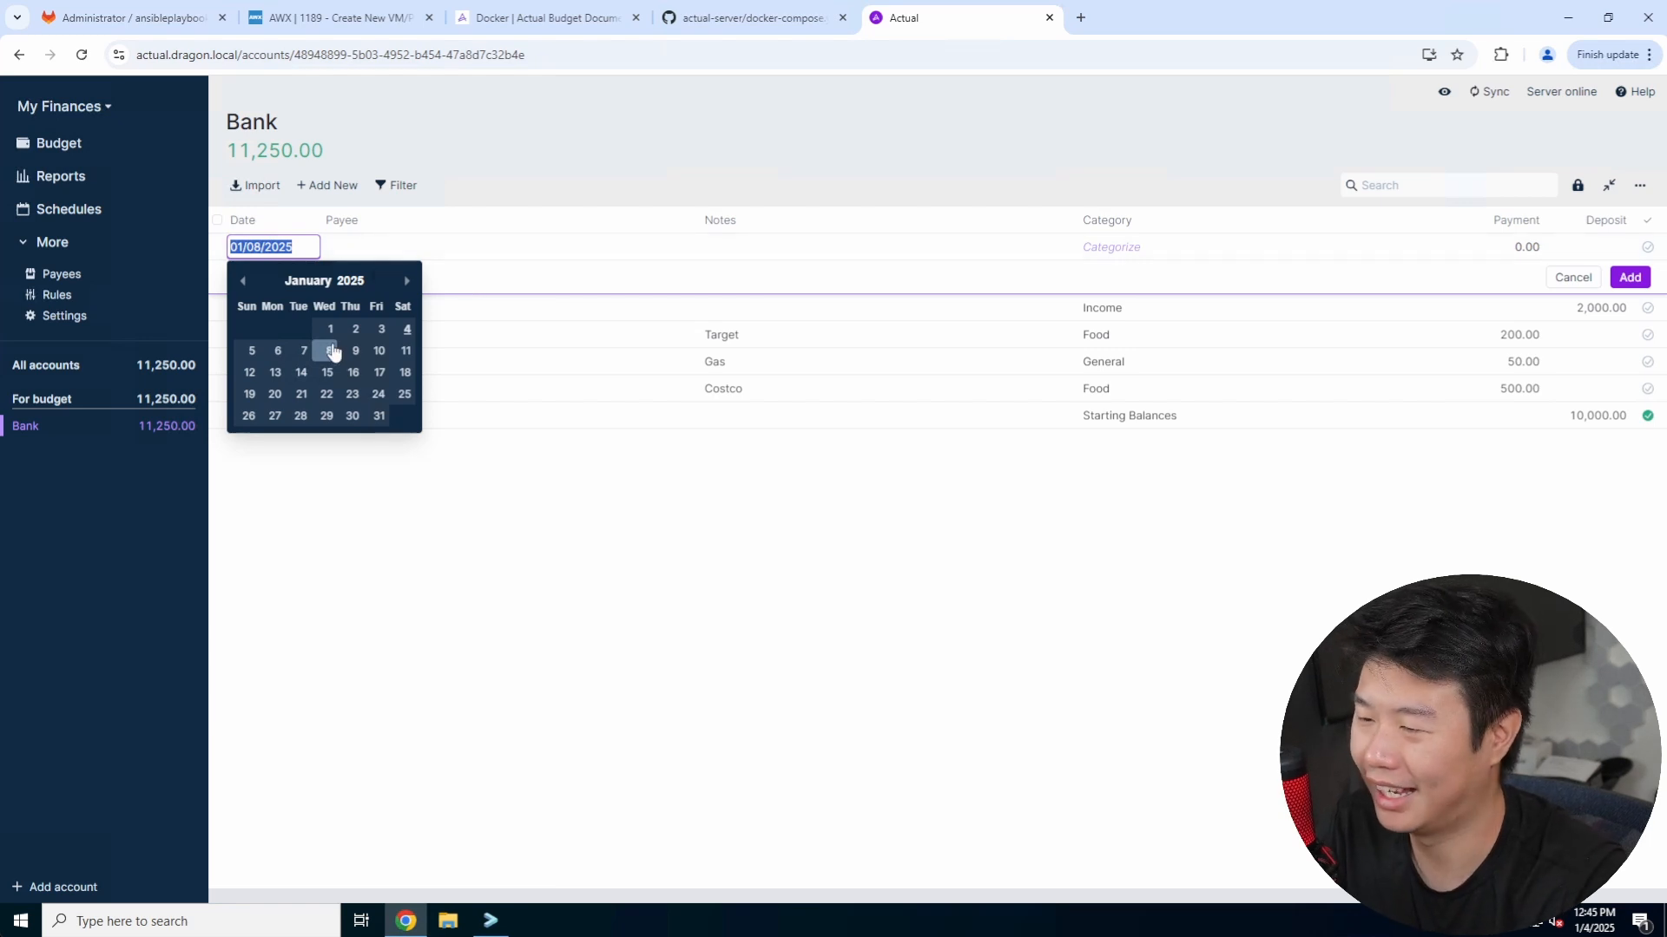
Step: Add a 600 payment dated 01/10/2025 to the Bank account with the category General and the note Homelab
{"action": "left_click", "coordinate": [380, 350]}
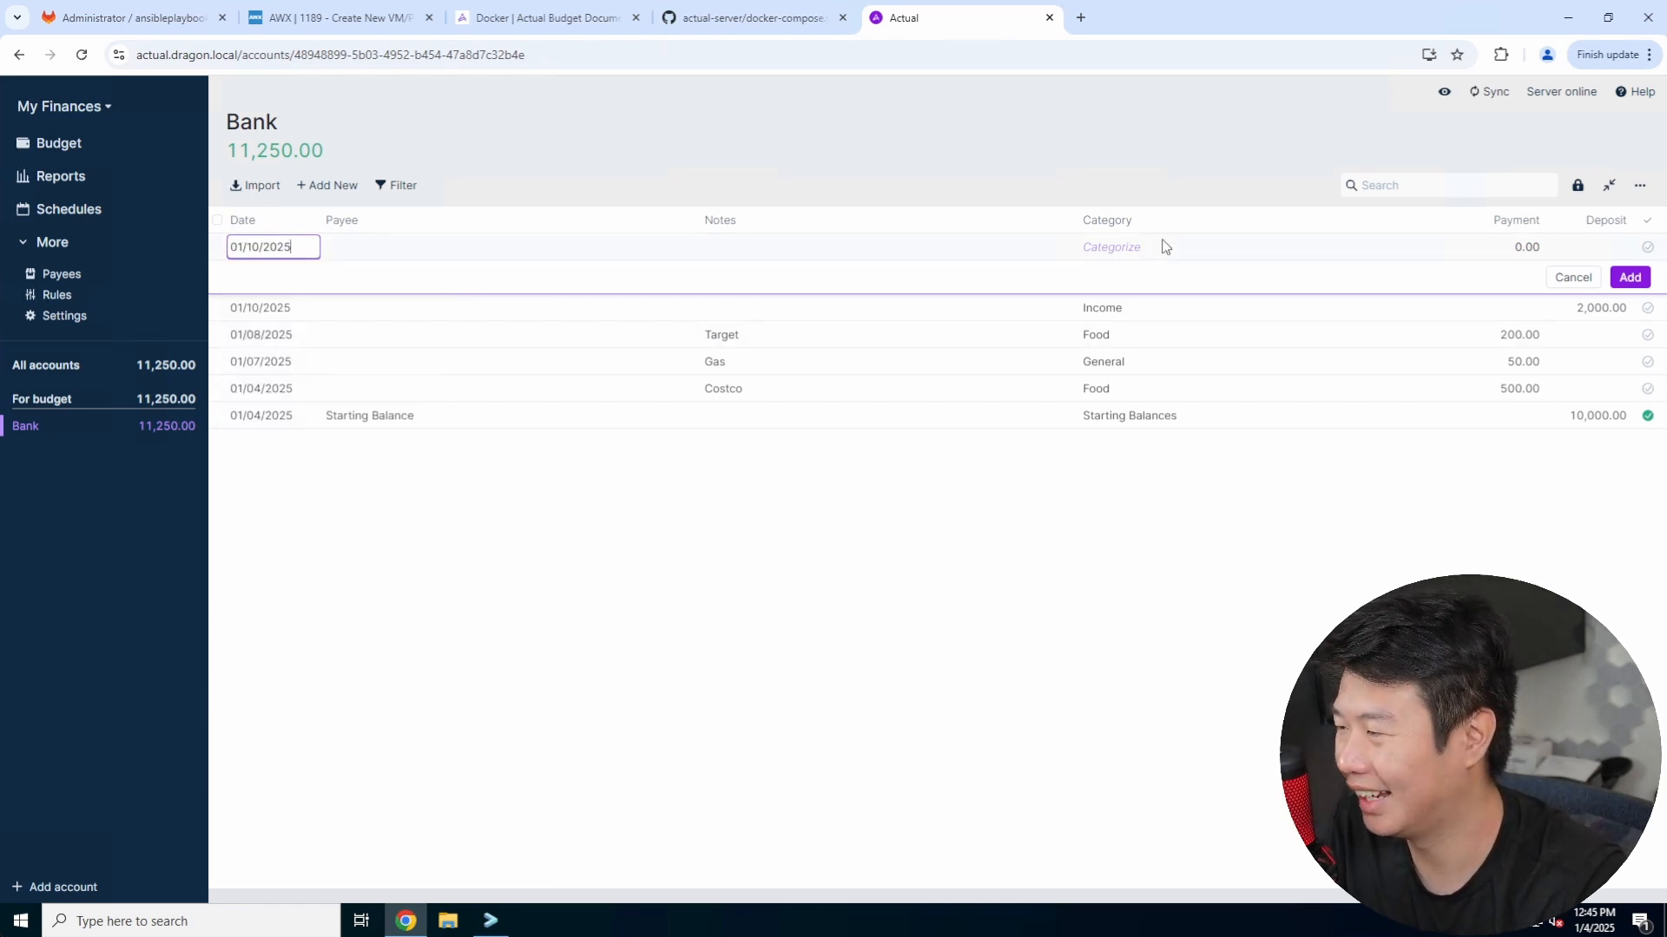
{"action": "left_click", "coordinate": [1483, 246]}
{"action": "left_click_drag", "start_coordinate": [1506, 247], "coordinate": [1553, 260]}
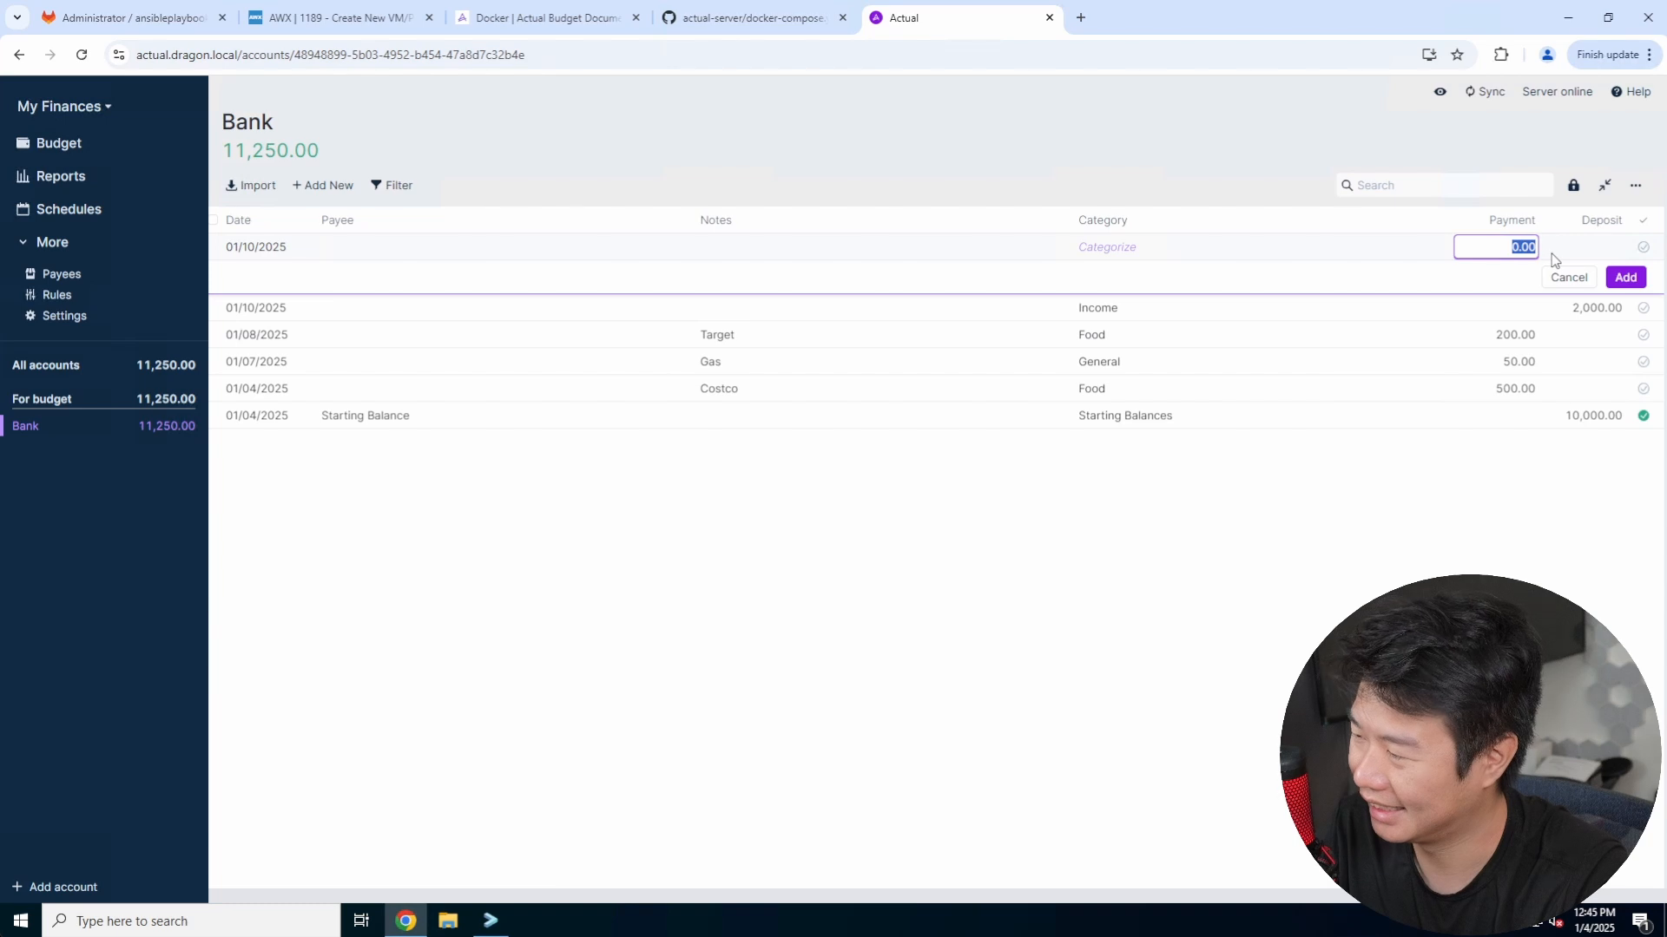
{"action": "type", "text": "60.0"}
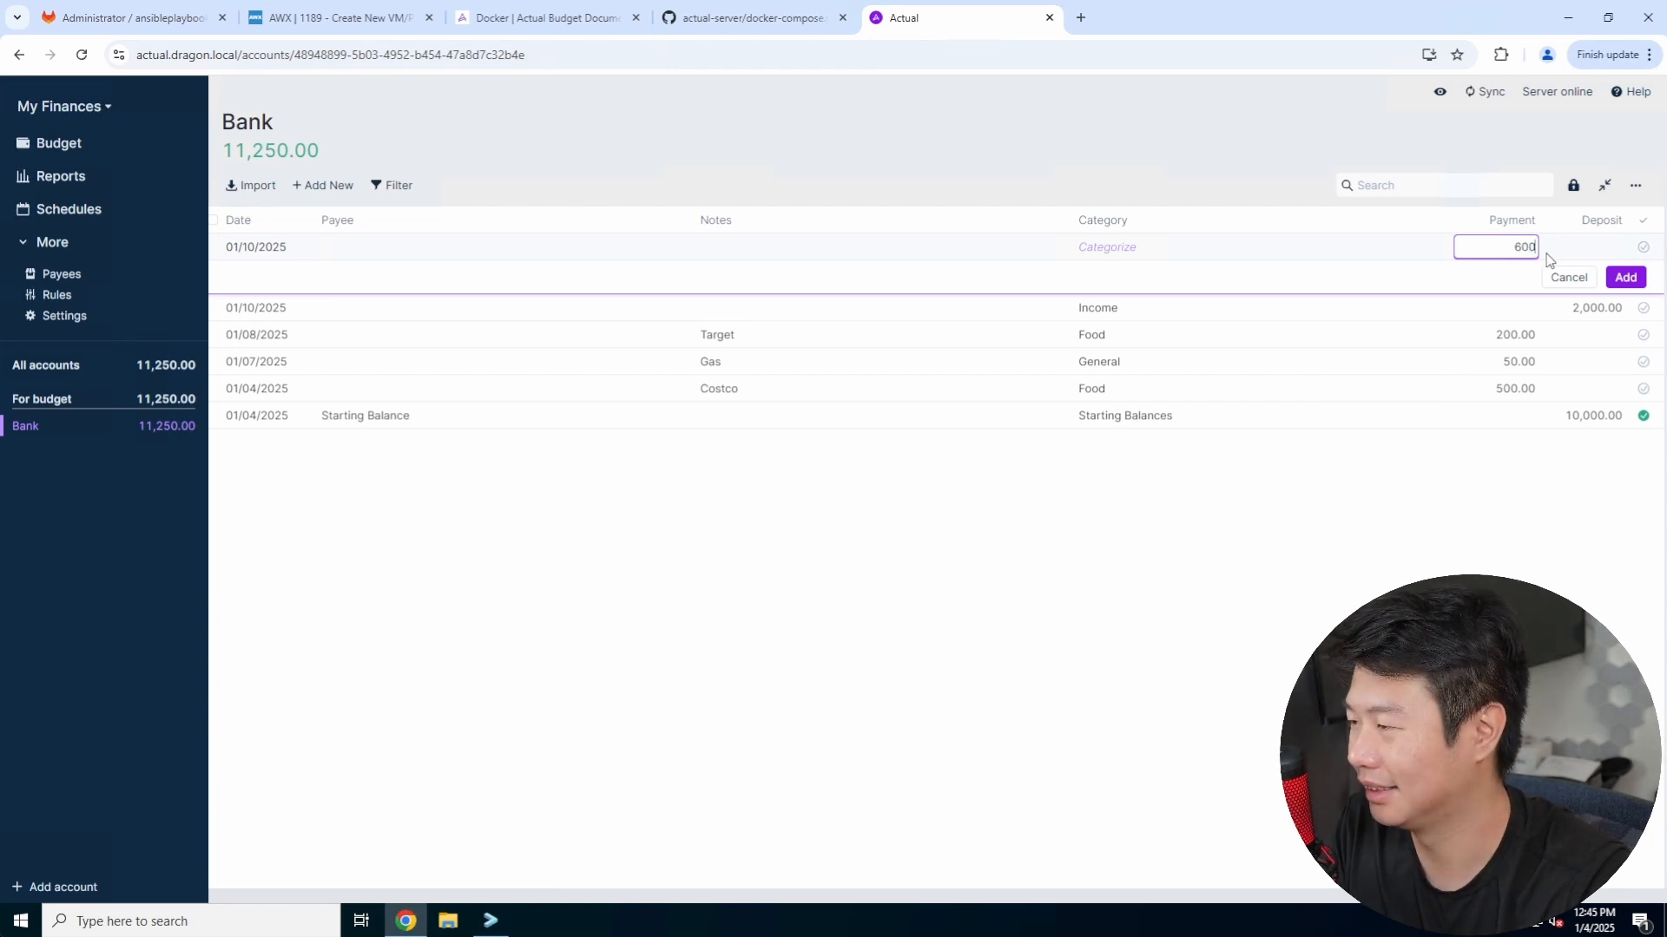
{"action": "left_click", "coordinate": [1086, 244]}
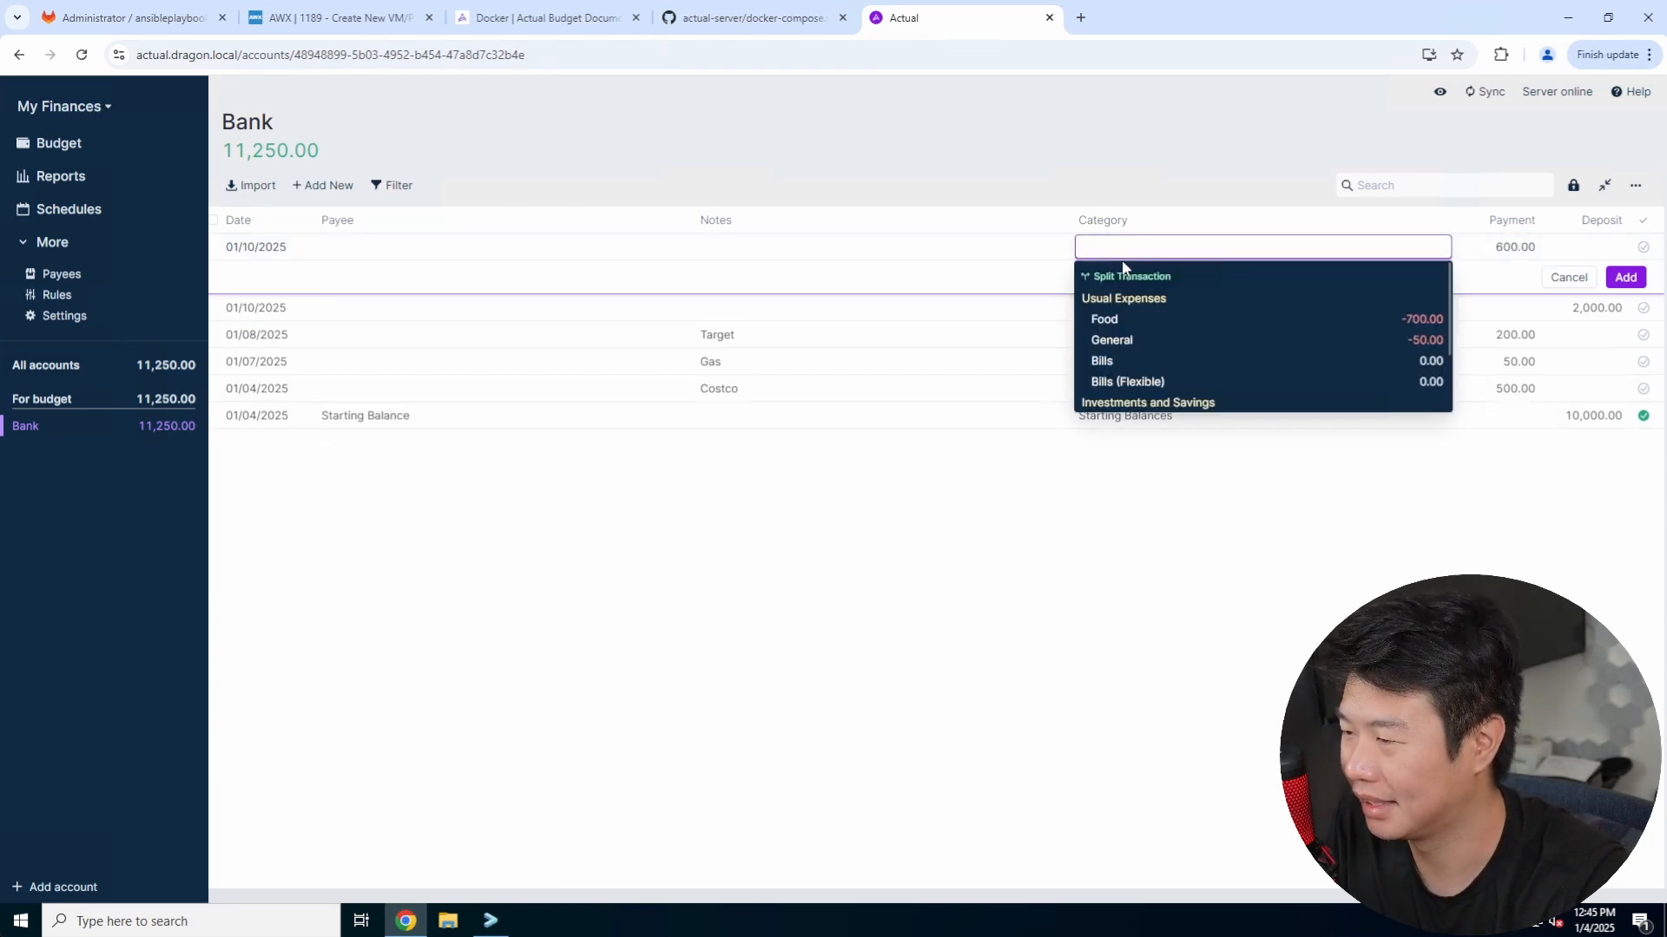
{"action": "scroll", "coordinate": [1248, 373], "scroll_direction": "down", "scroll_amount": 3}
{"action": "scroll", "coordinate": [1248, 374], "scroll_direction": "up", "scroll_amount": 3}
{"action": "left_click", "coordinate": [1220, 341]}
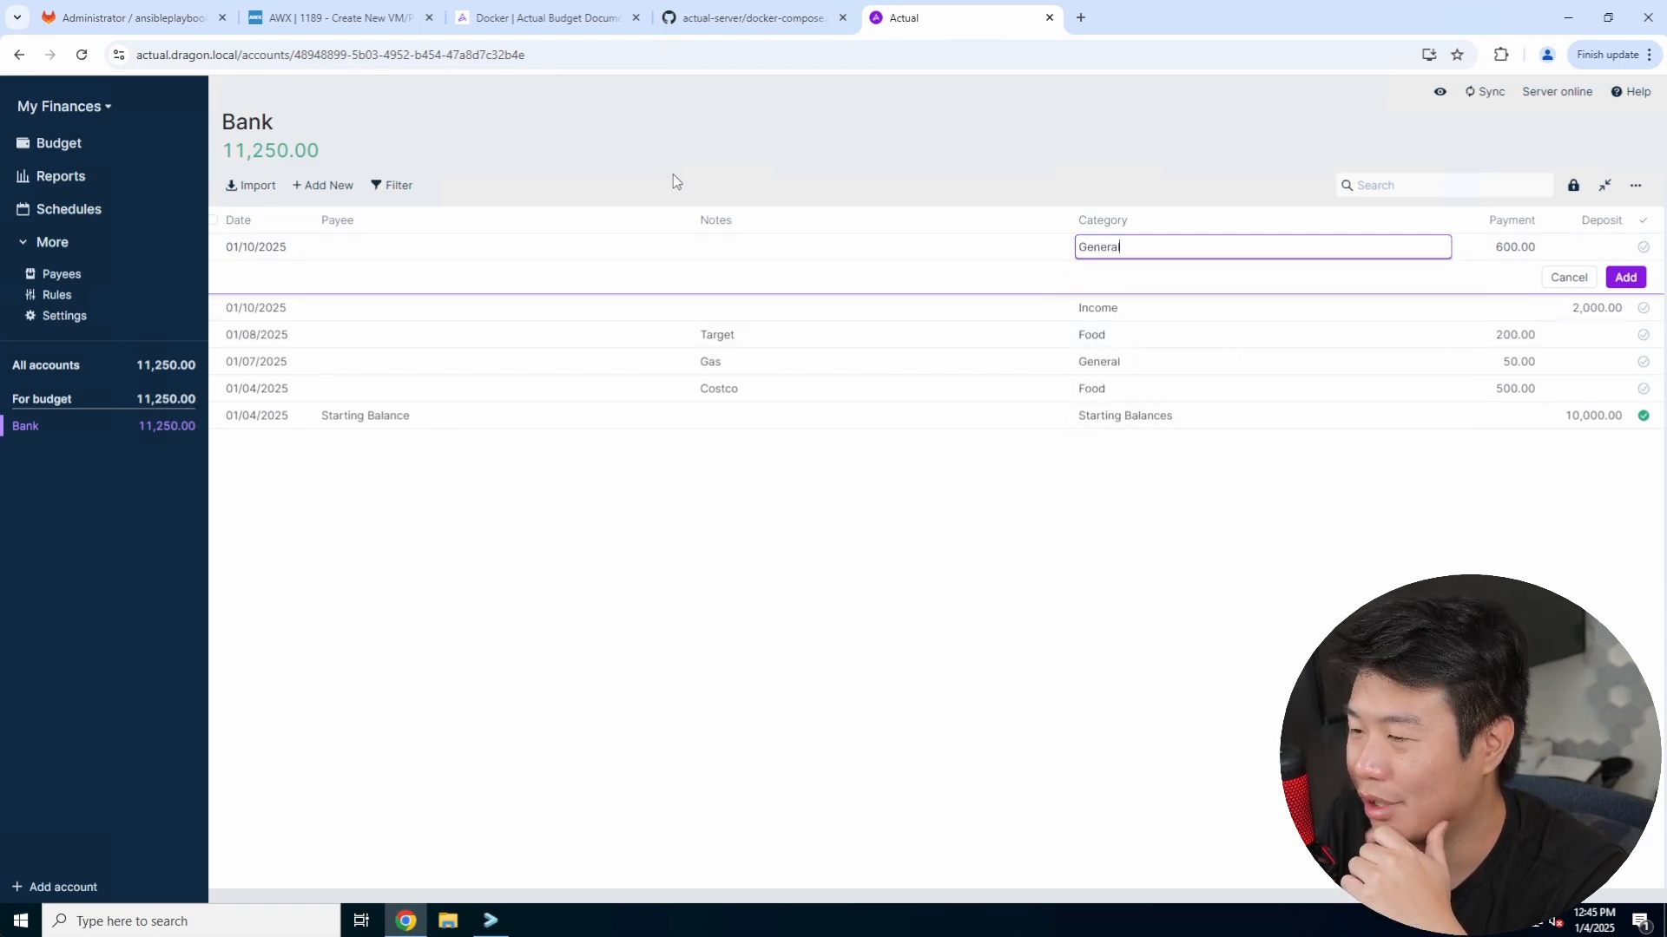
{"action": "left_click", "coordinate": [712, 250]}
{"action": "type", "text": "Homelab"}
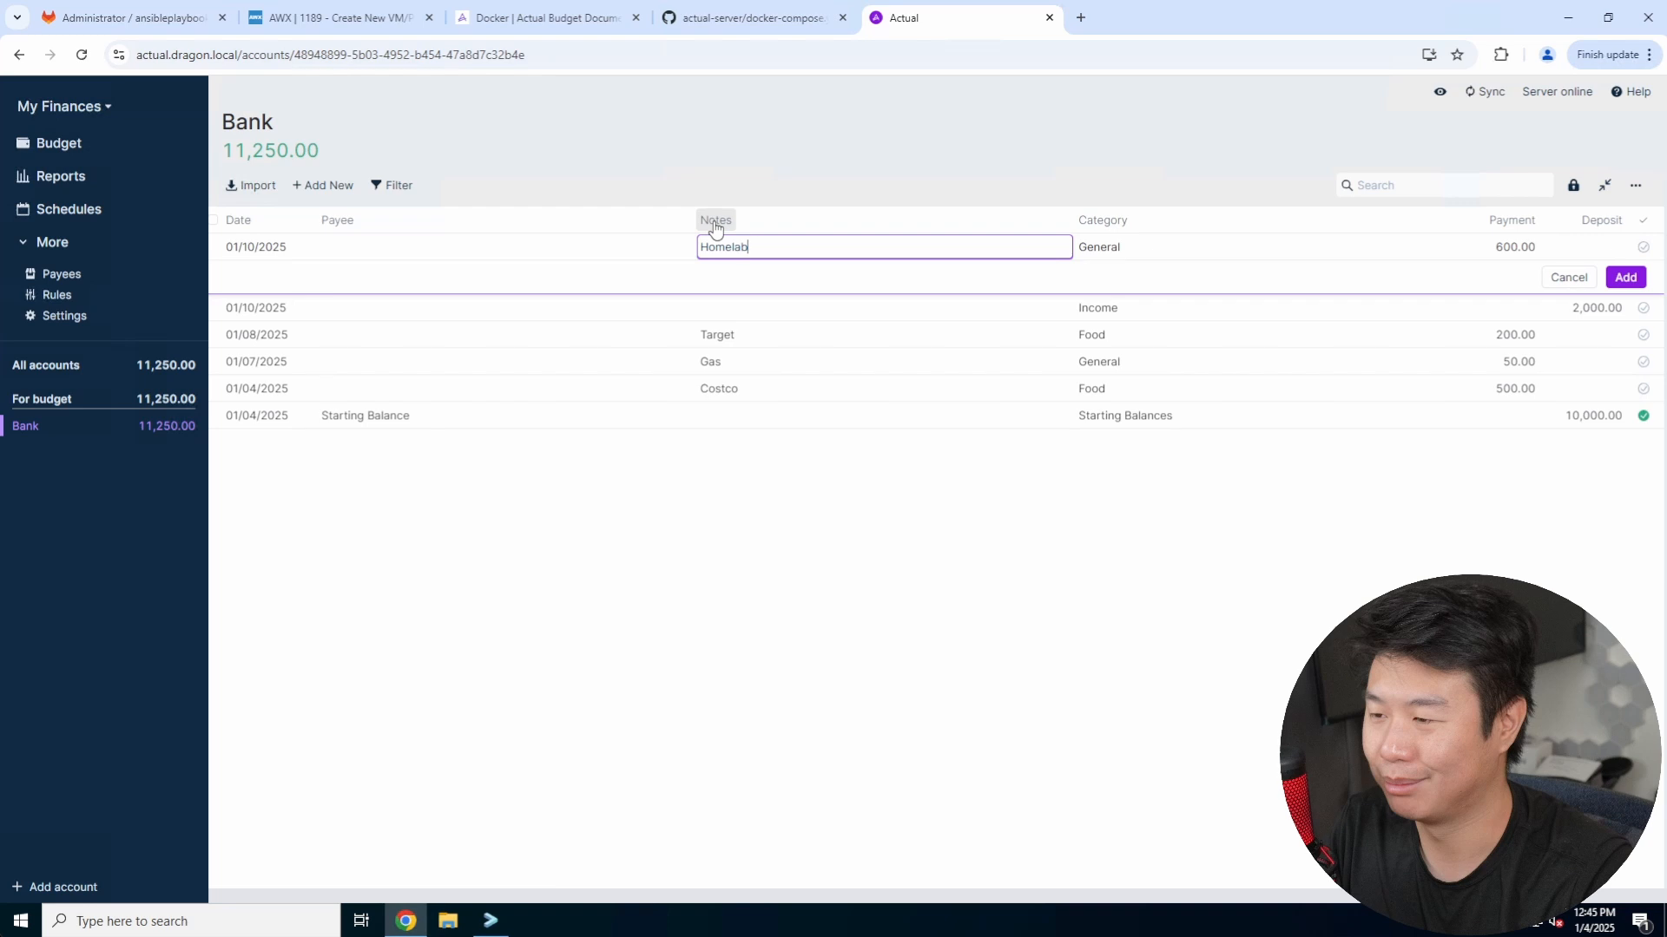
{"action": "left_click", "coordinate": [1625, 277]}
{"action": "left_click", "coordinate": [1288, 633]}
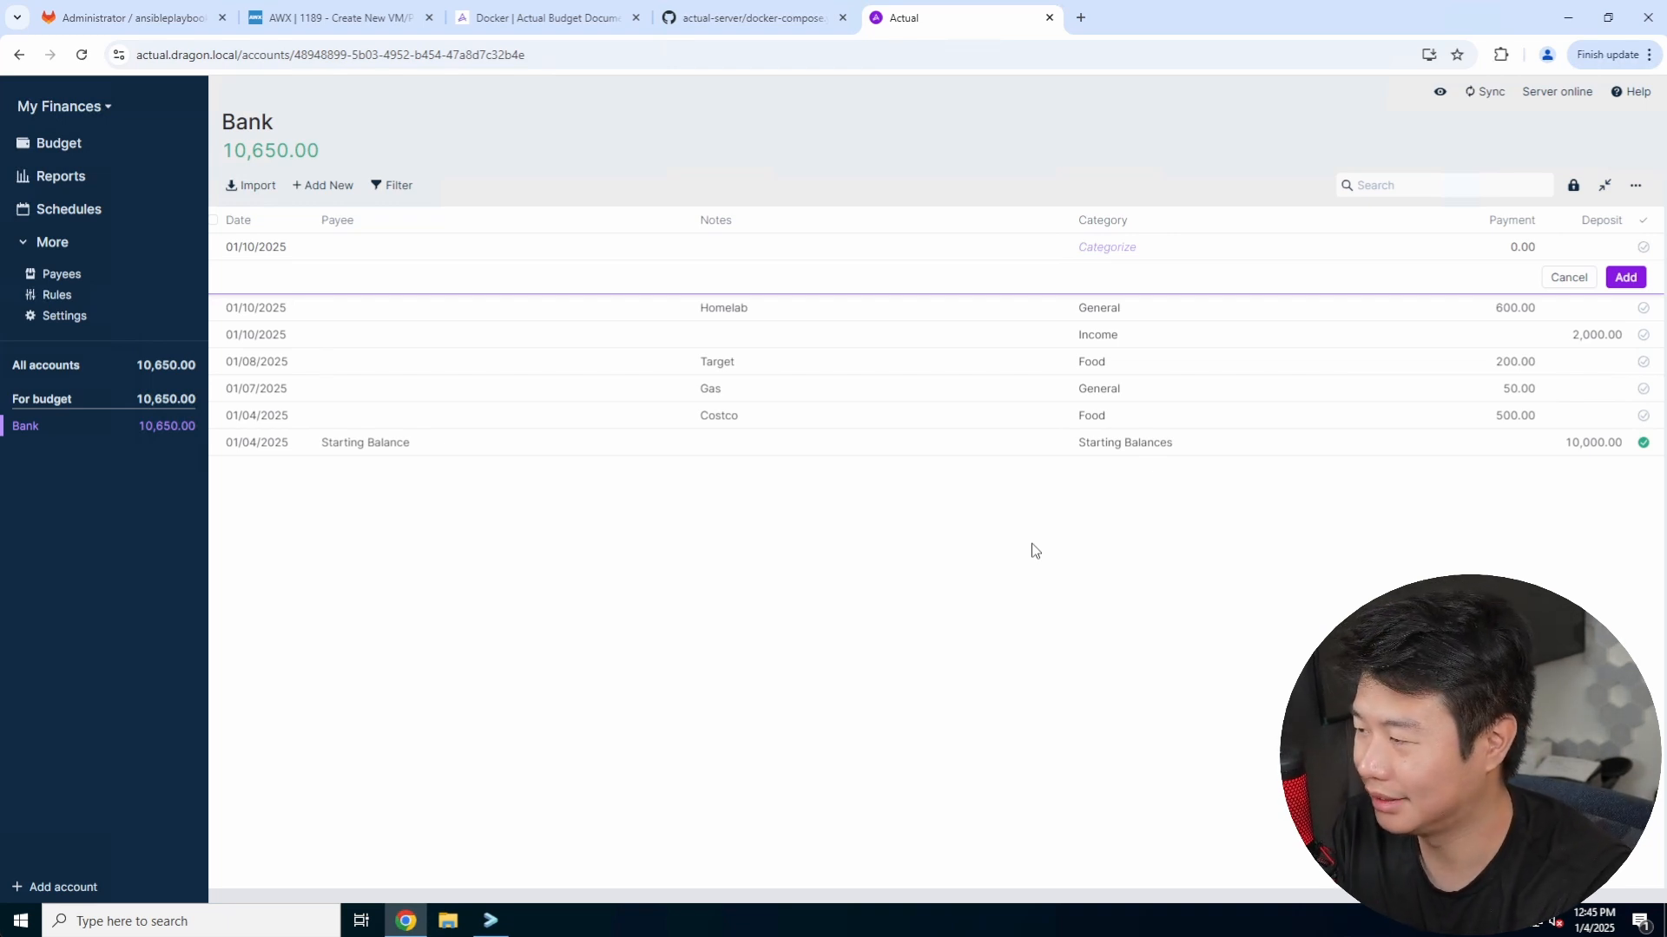
Step: Review the January budget's received income, starting balance and the balances of the expense categories
{"action": "left_click", "coordinate": [72, 153]}
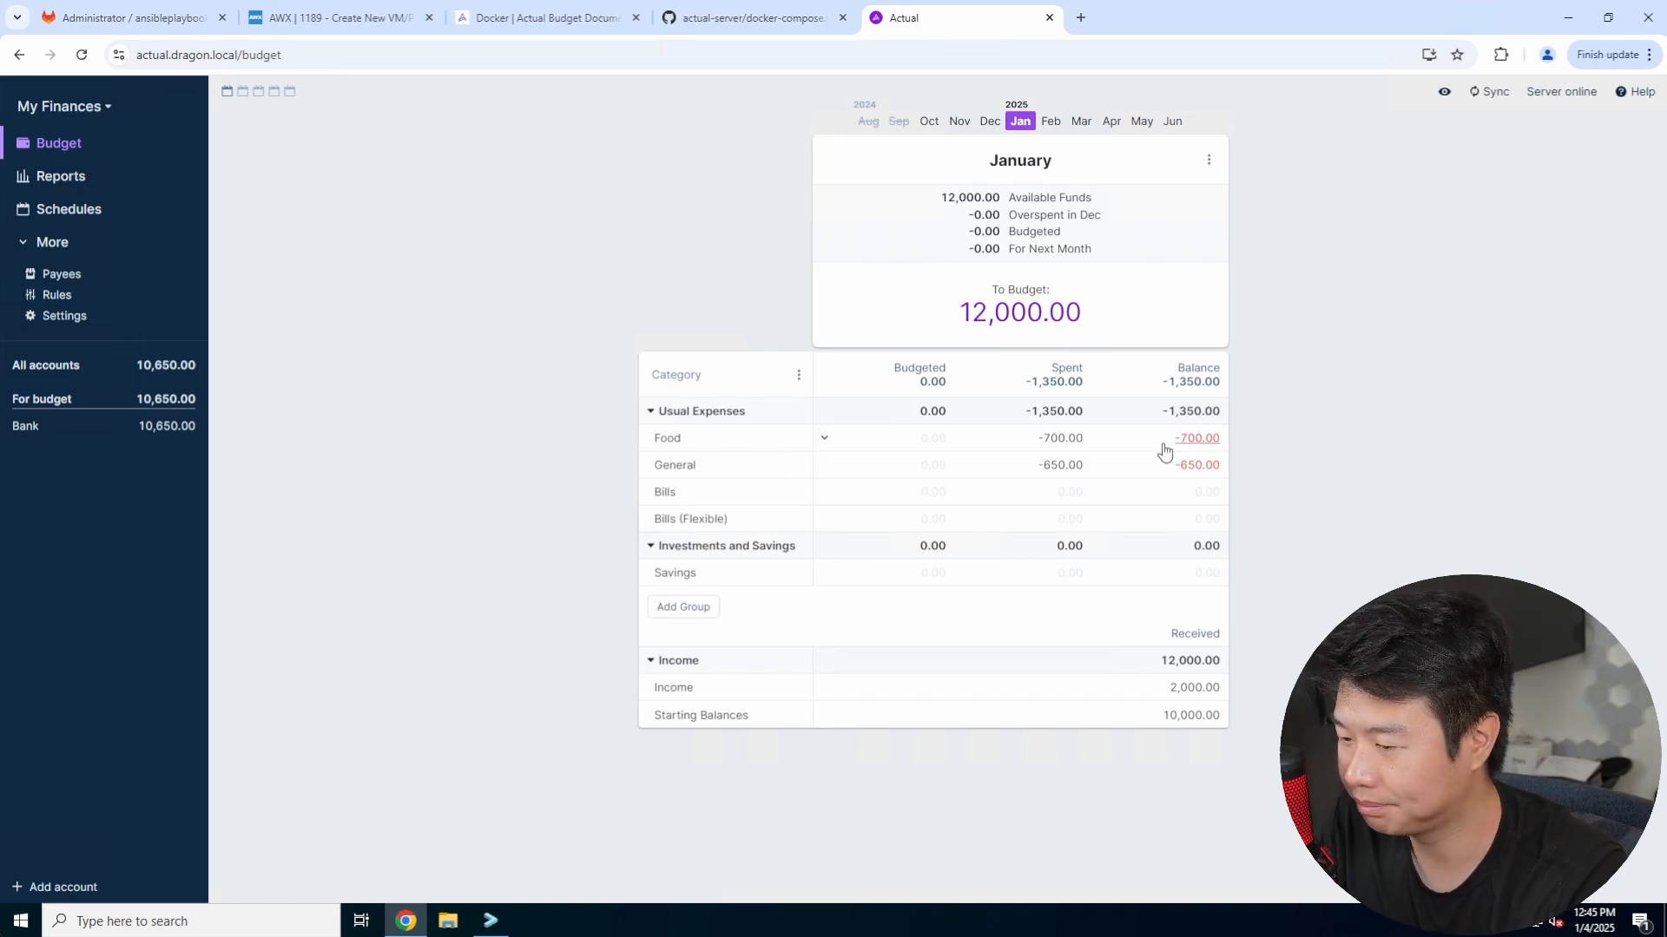
{"action": "left_click", "coordinate": [1168, 688]}
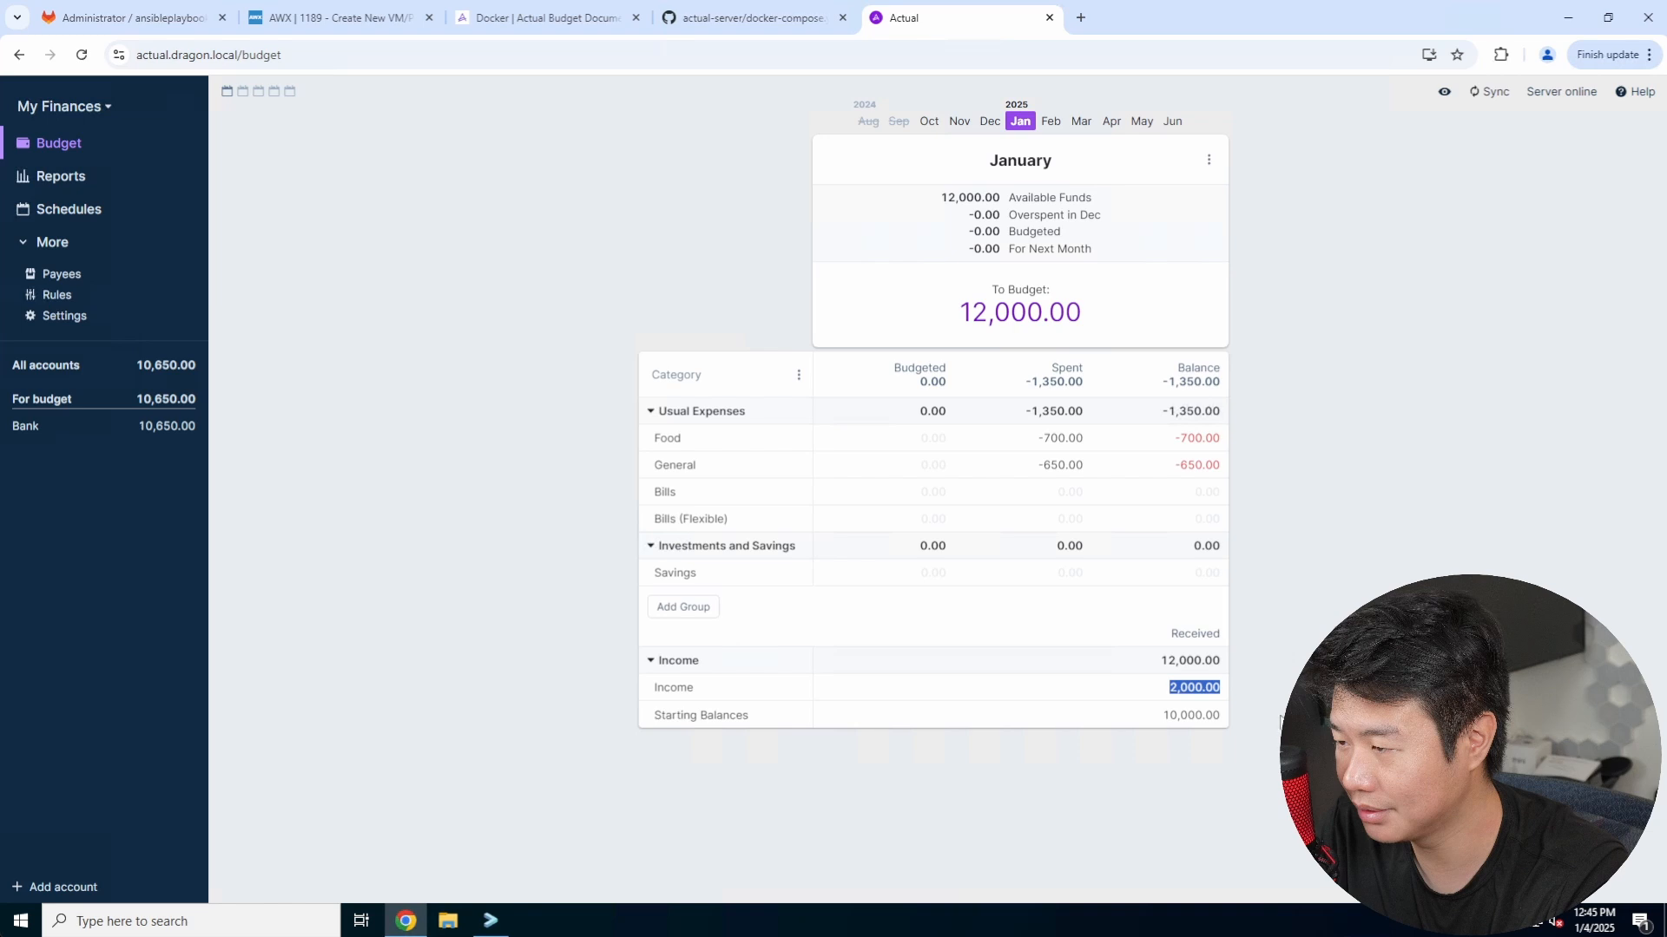
{"action": "left_click", "coordinate": [1152, 722]}
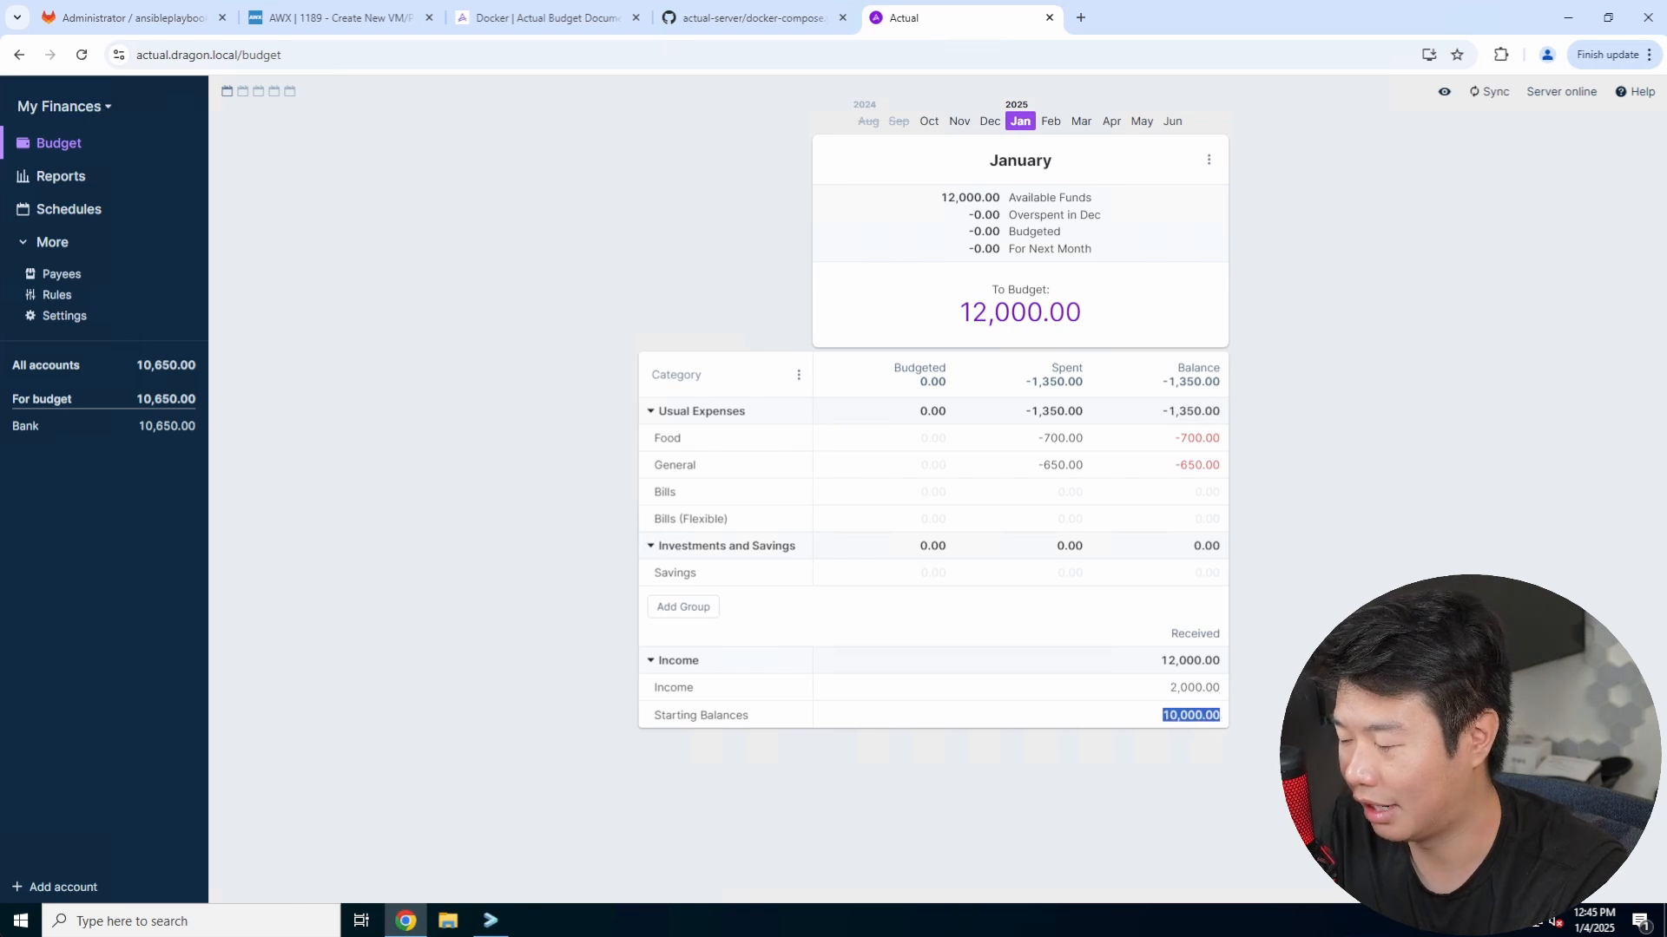
{"action": "key", "text": "Escape"}
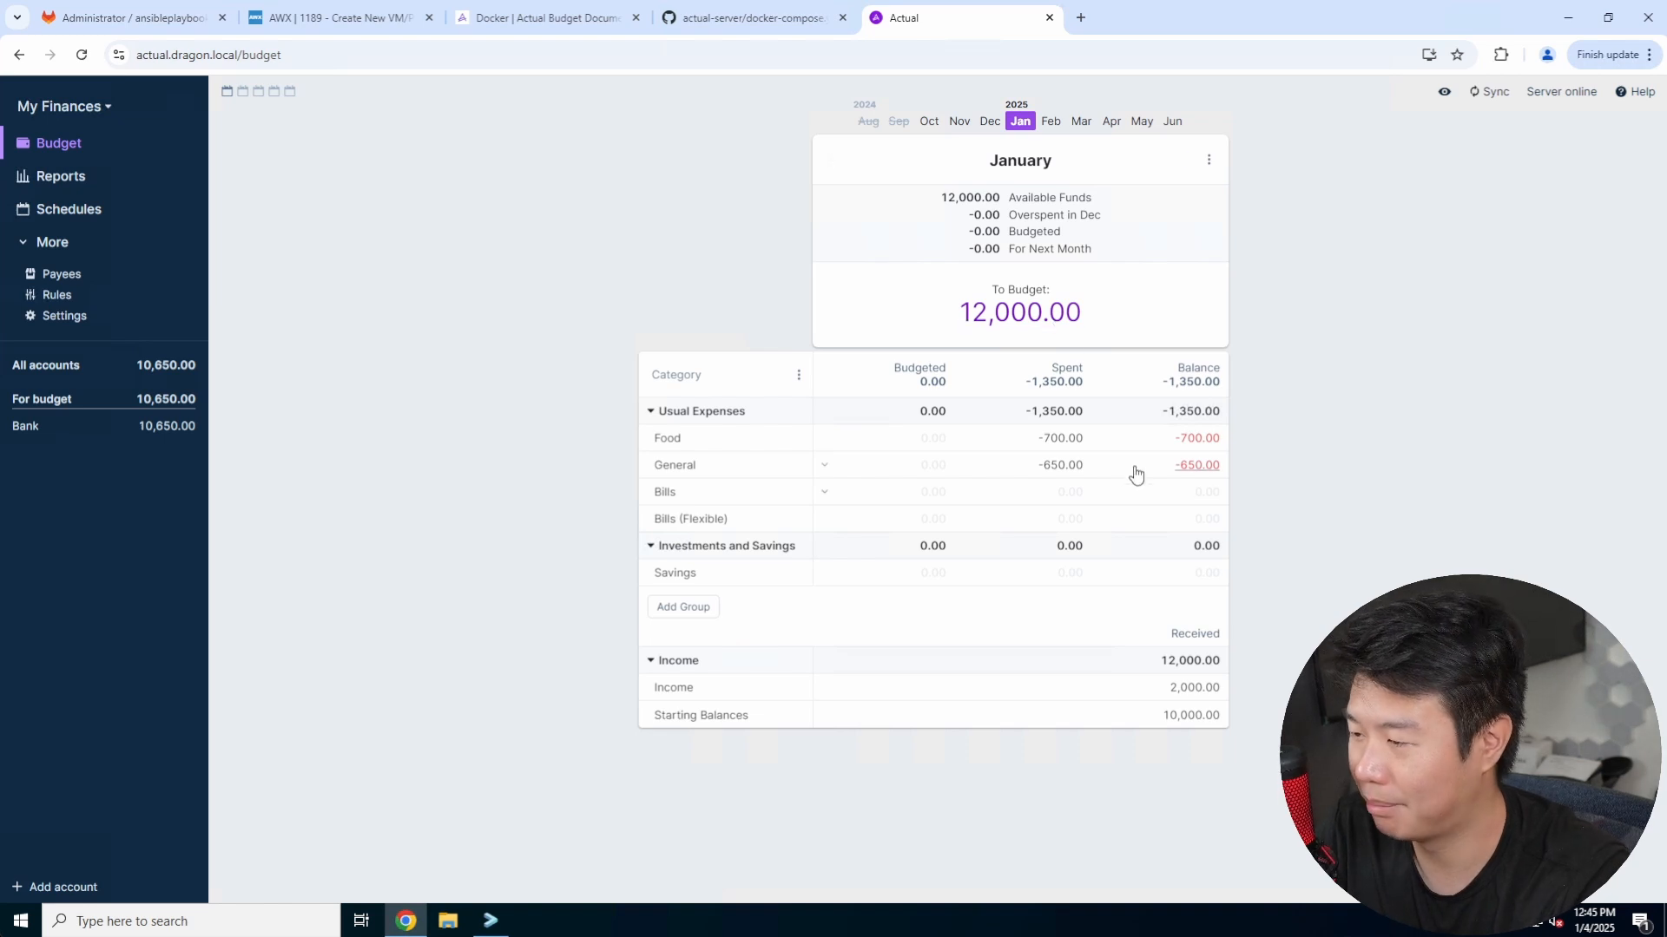
{"action": "left_click_drag", "start_coordinate": [1225, 469], "coordinate": [1274, 371]}
{"action": "left_click", "coordinate": [1274, 372]}
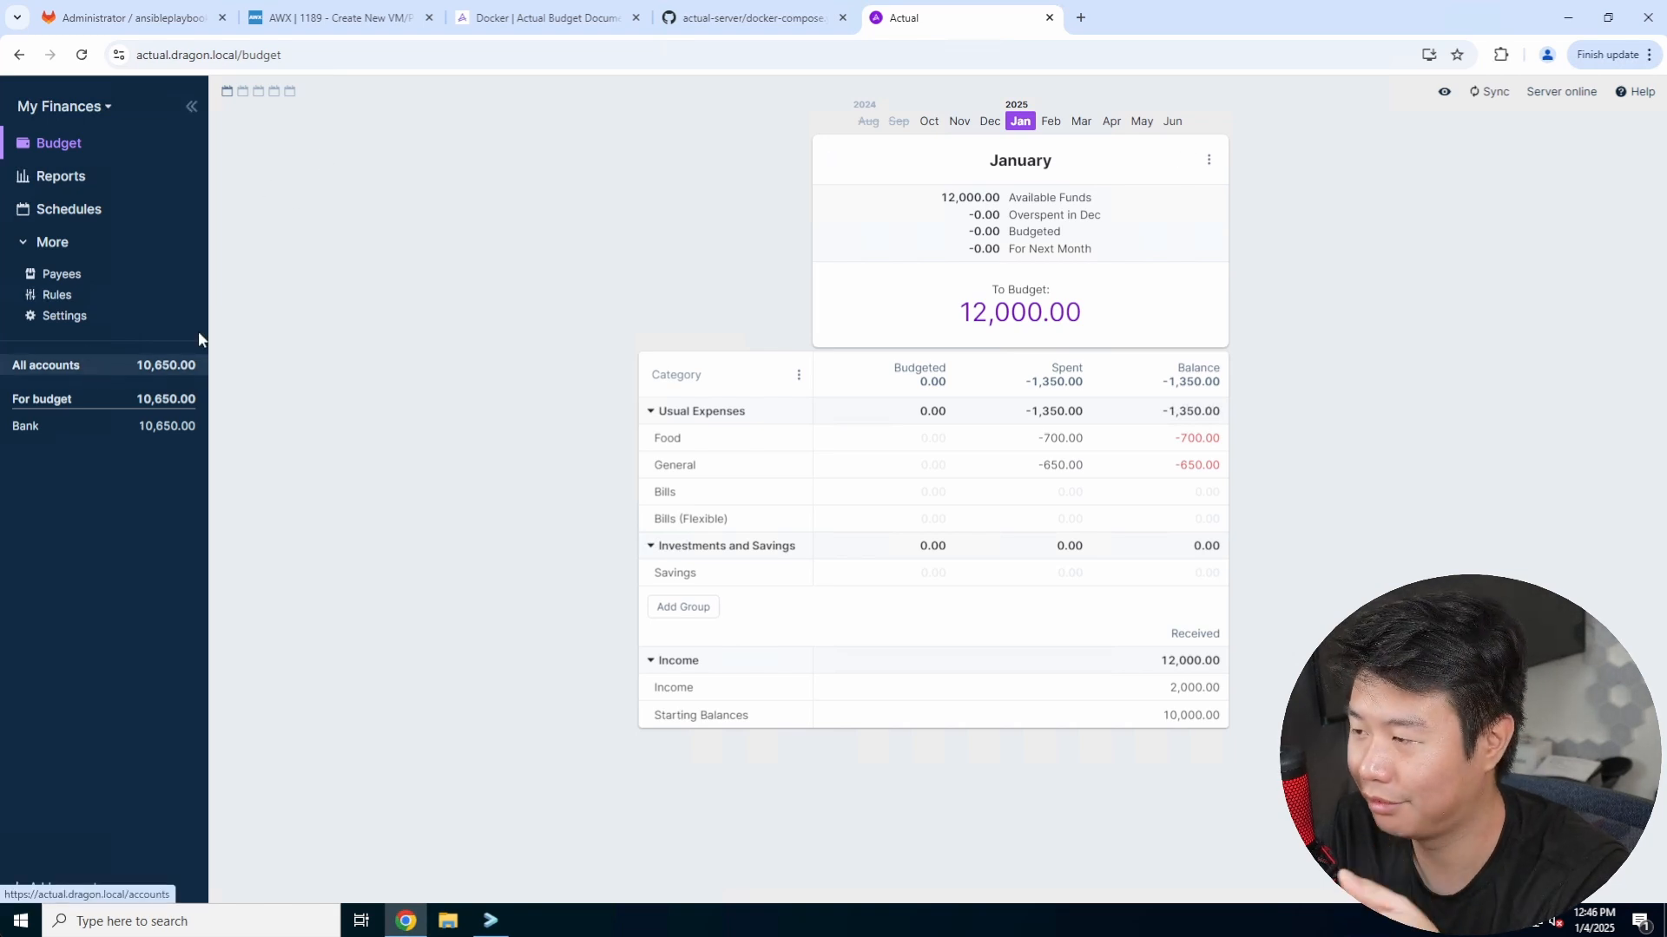
Step: Check the available funds and overspending carried into the February and March budgets, and return to January
{"action": "left_click", "coordinate": [1050, 122]}
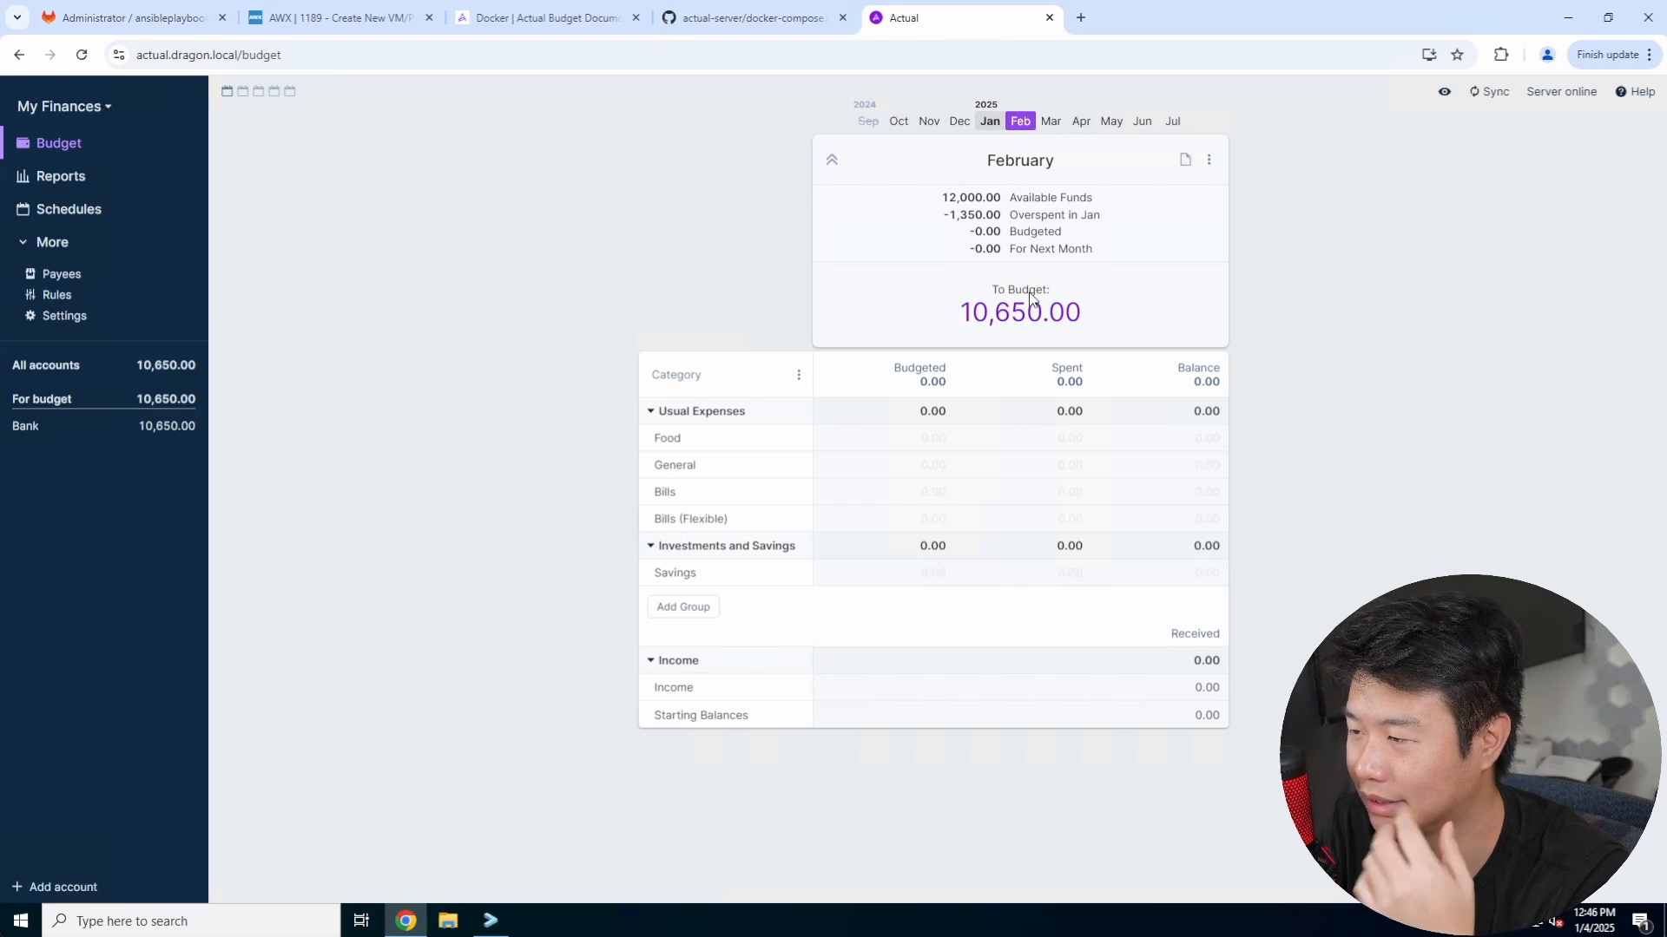
{"action": "left_click_drag", "start_coordinate": [948, 215], "coordinate": [1156, 217]}
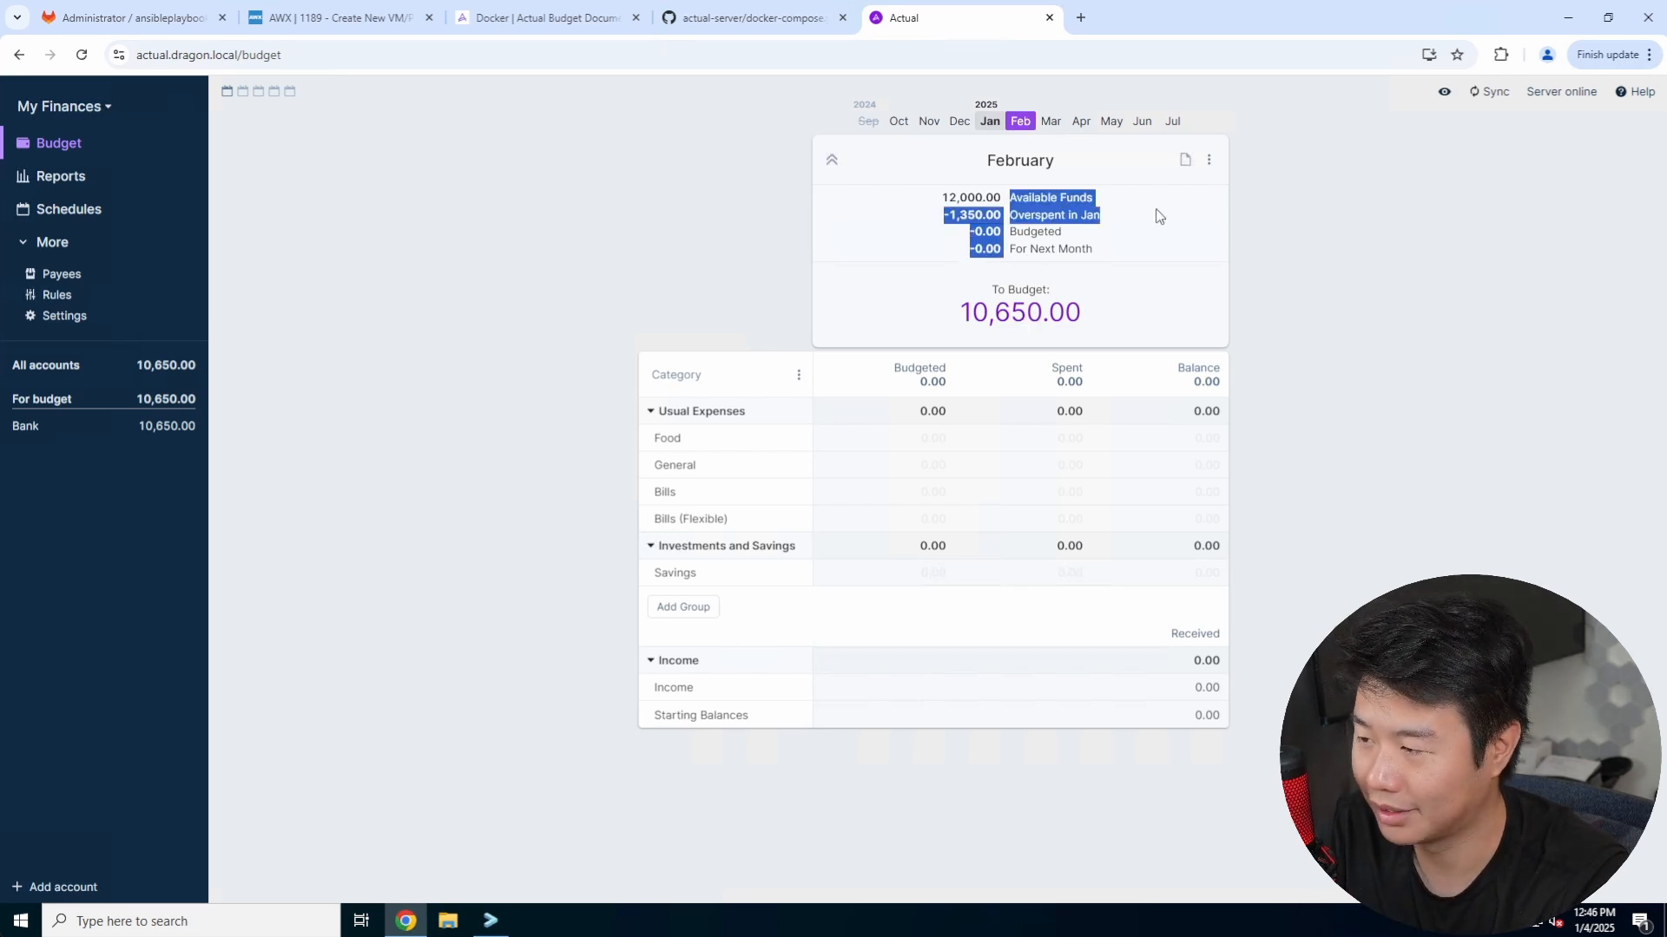
{"action": "left_click", "coordinate": [1144, 254]}
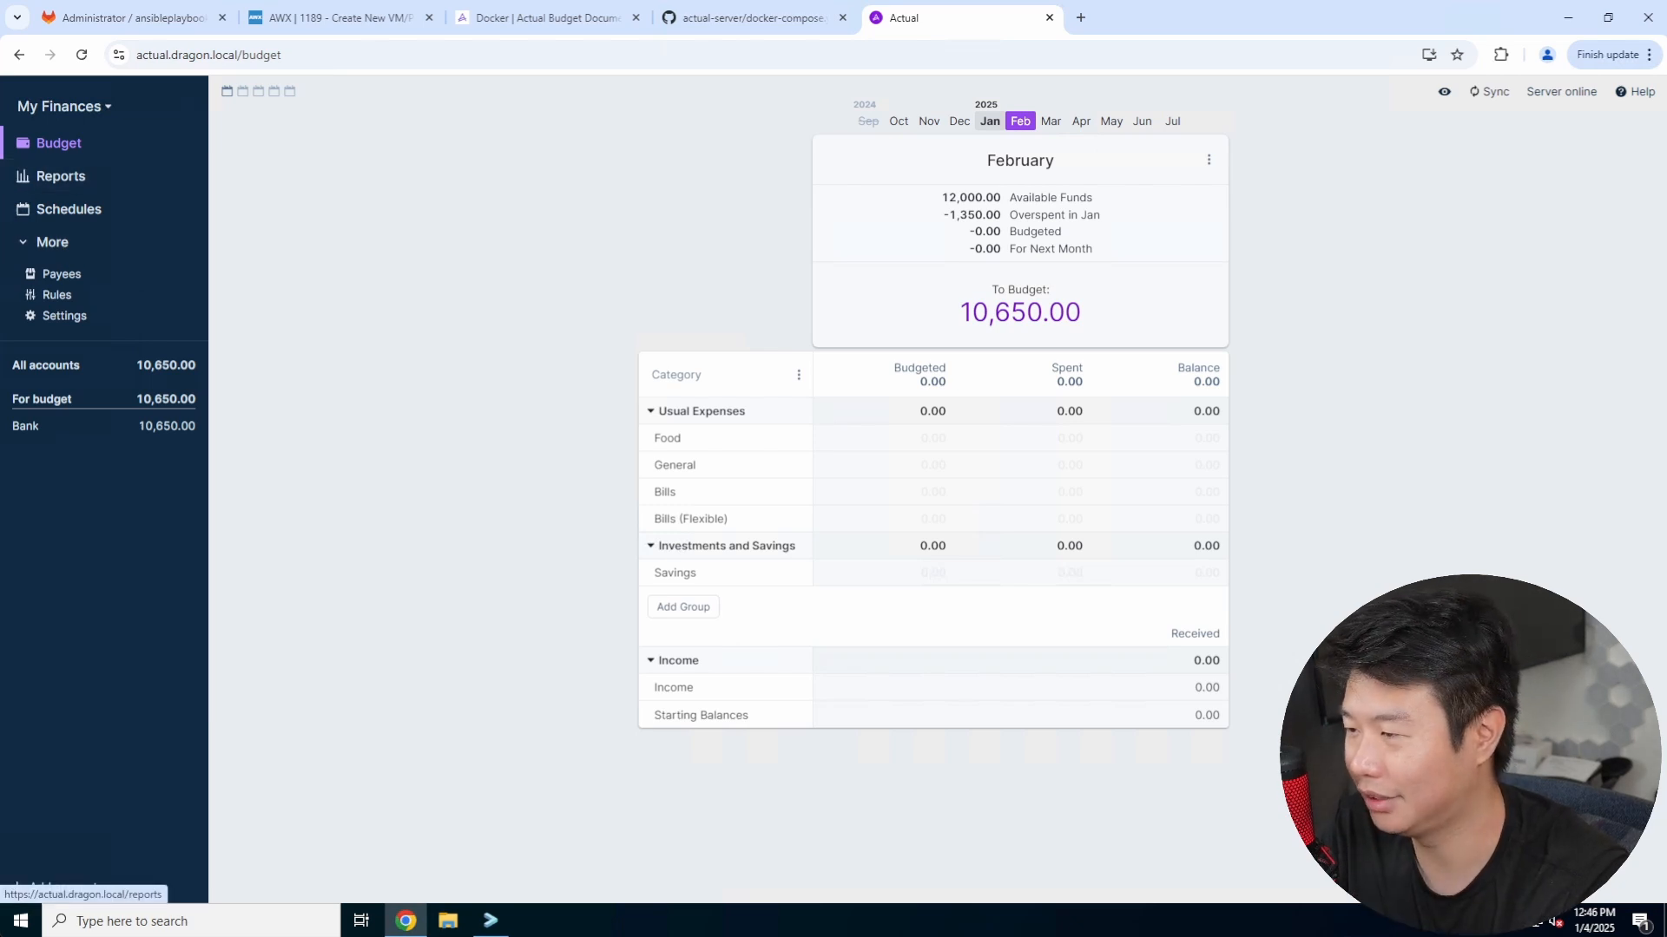
{"action": "left_click", "coordinate": [1044, 123]}
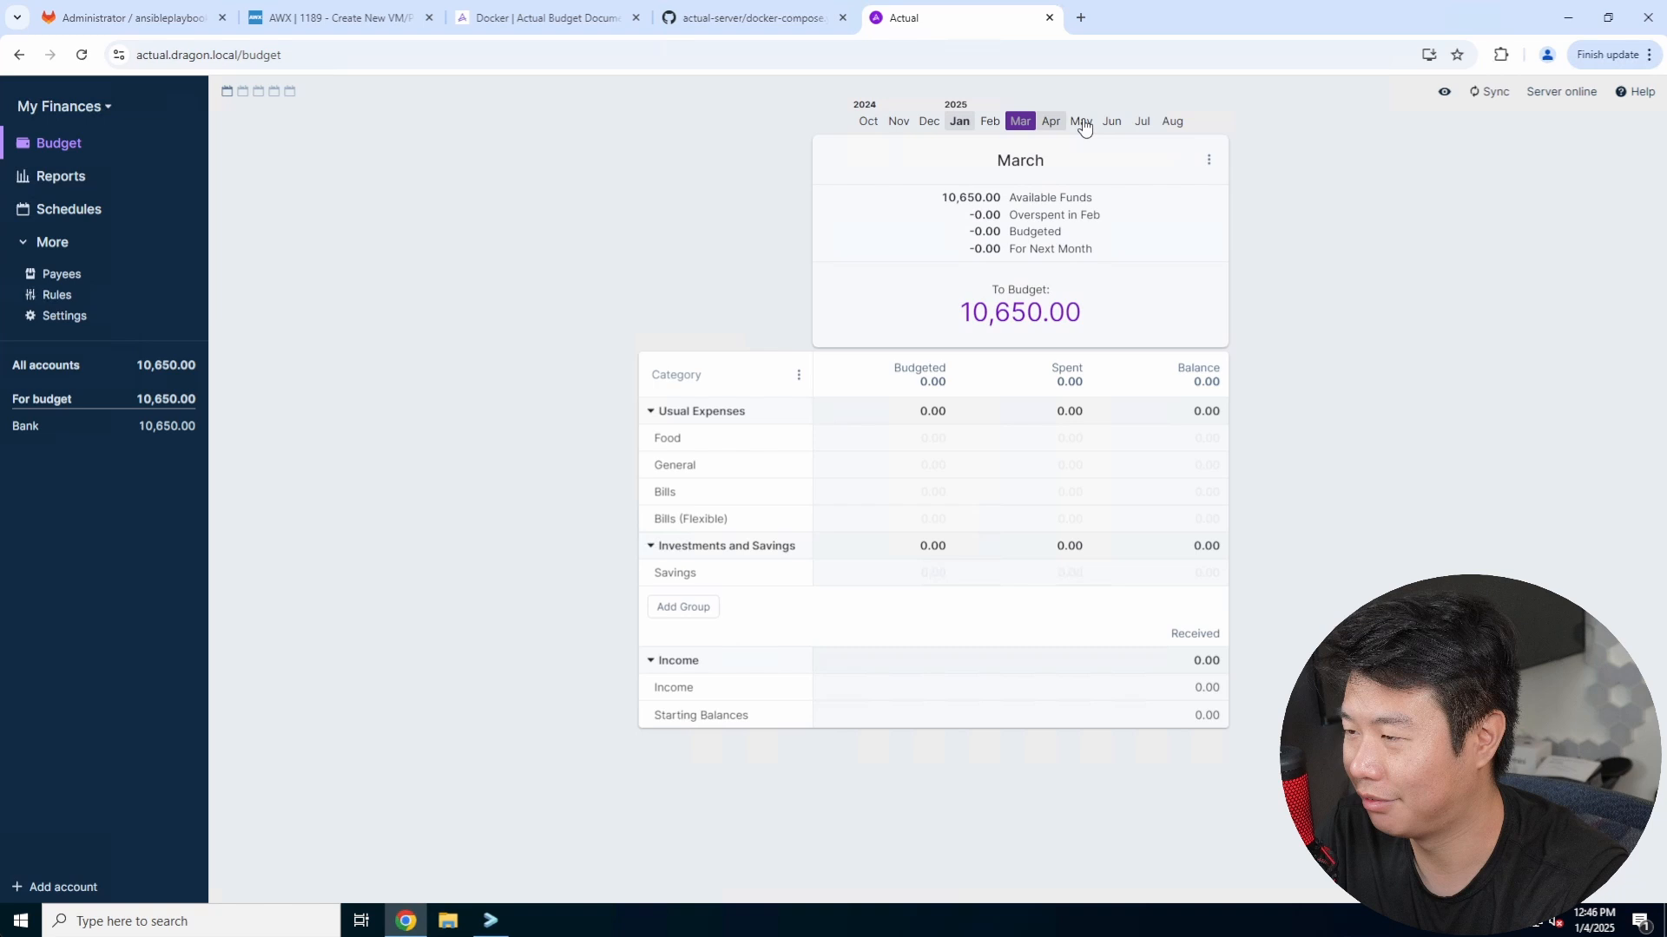
{"action": "left_click", "coordinate": [960, 122]}
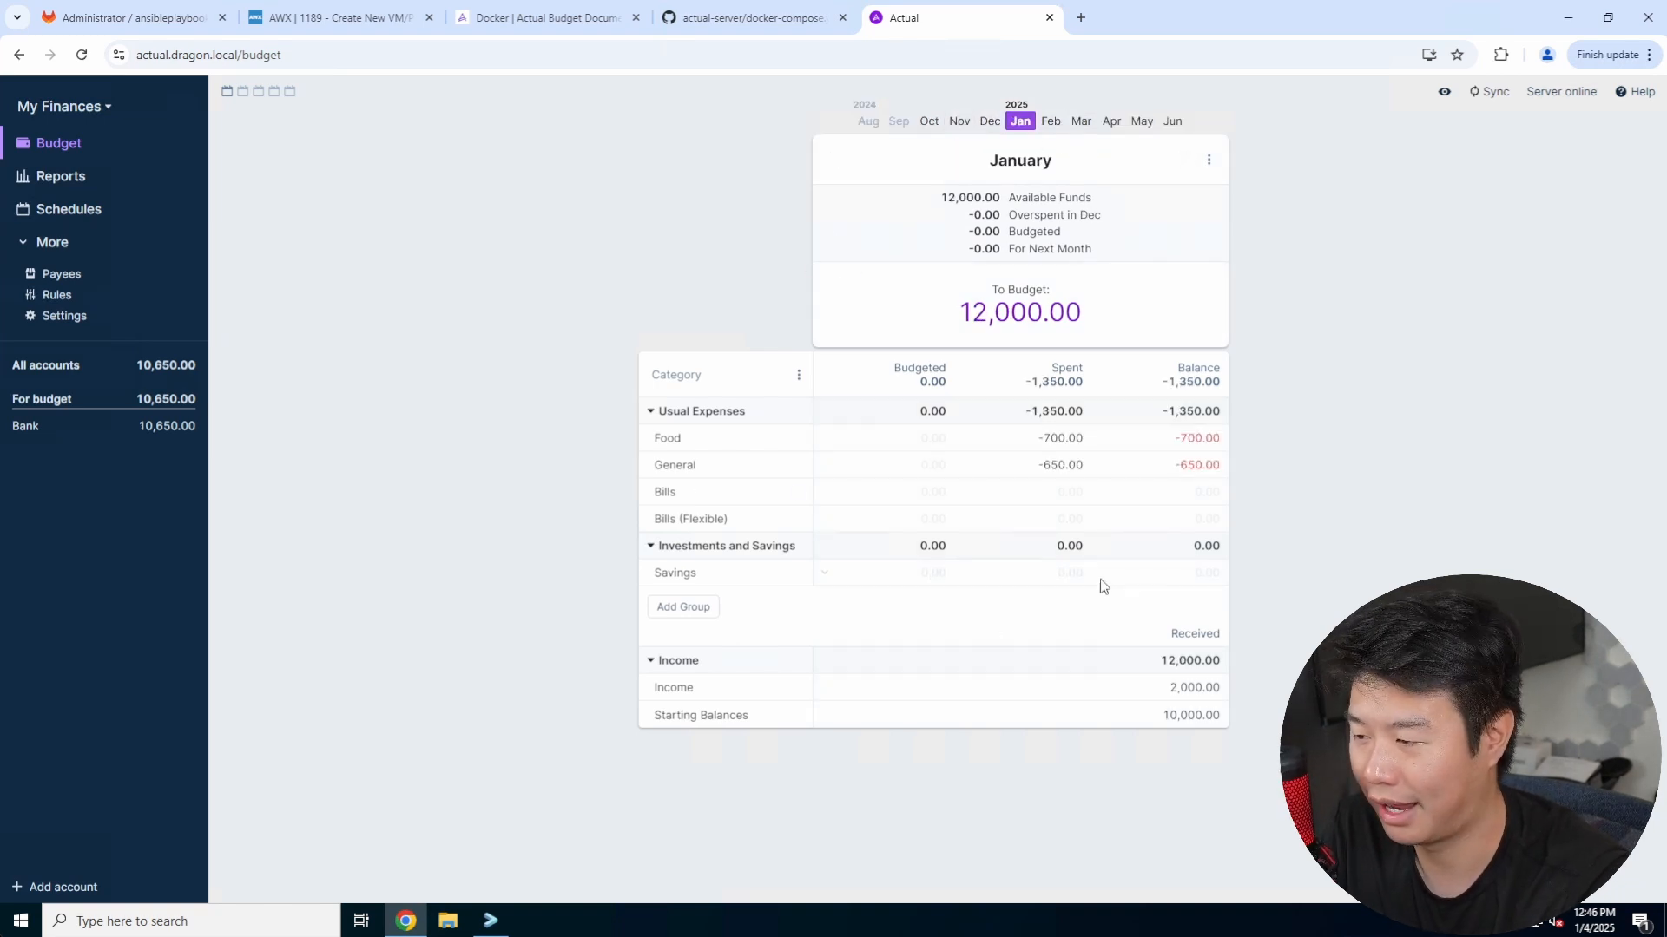
Step: Start a new schedule and set it to repeat every 2 weeks indefinitely from 01/10/2025
{"action": "left_click", "coordinate": [103, 208]}
{"action": "left_click", "coordinate": [103, 175]}
{"action": "left_click", "coordinate": [102, 207]}
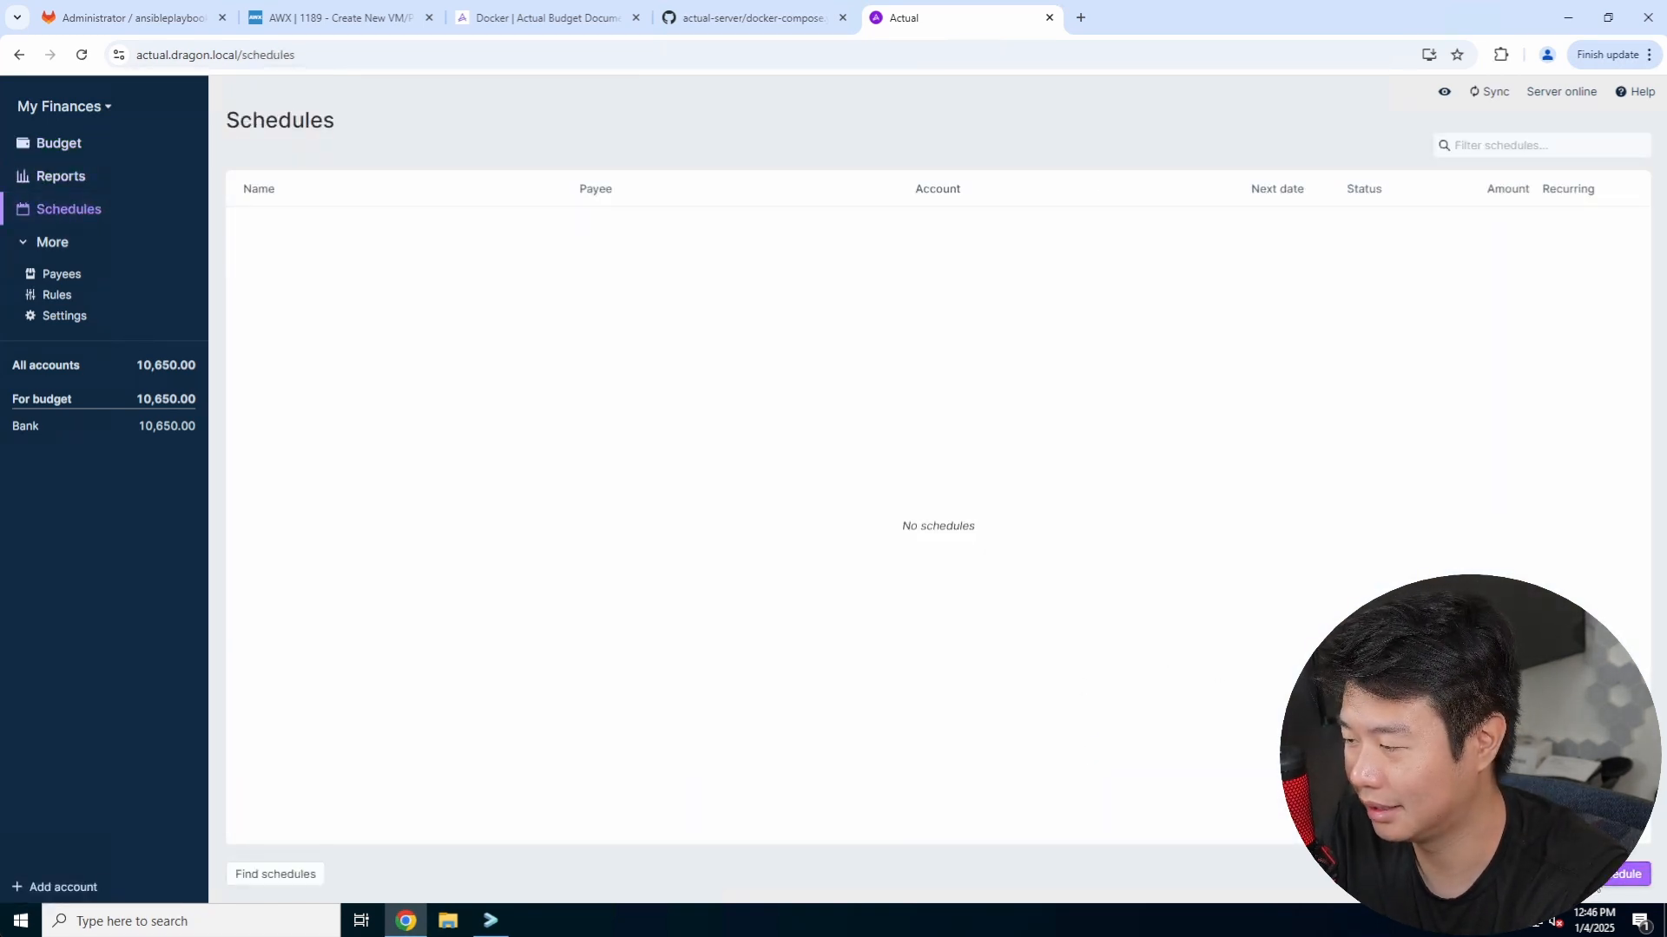
{"action": "left_click", "coordinate": [1625, 874]}
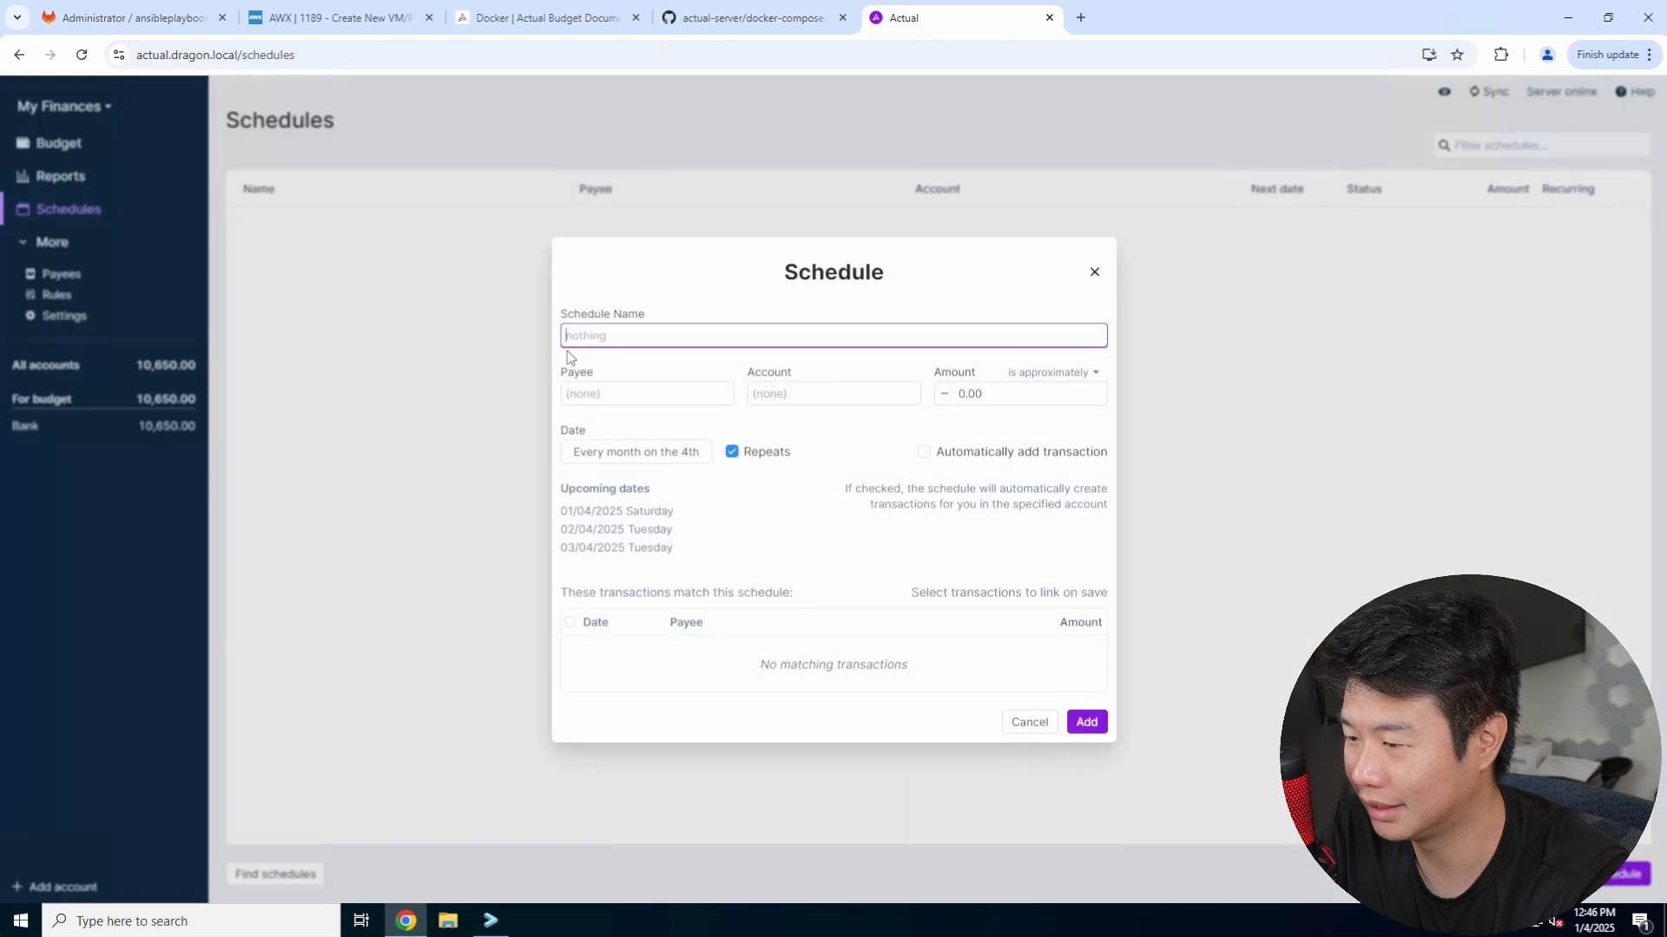
{"action": "left_click", "coordinate": [658, 452]}
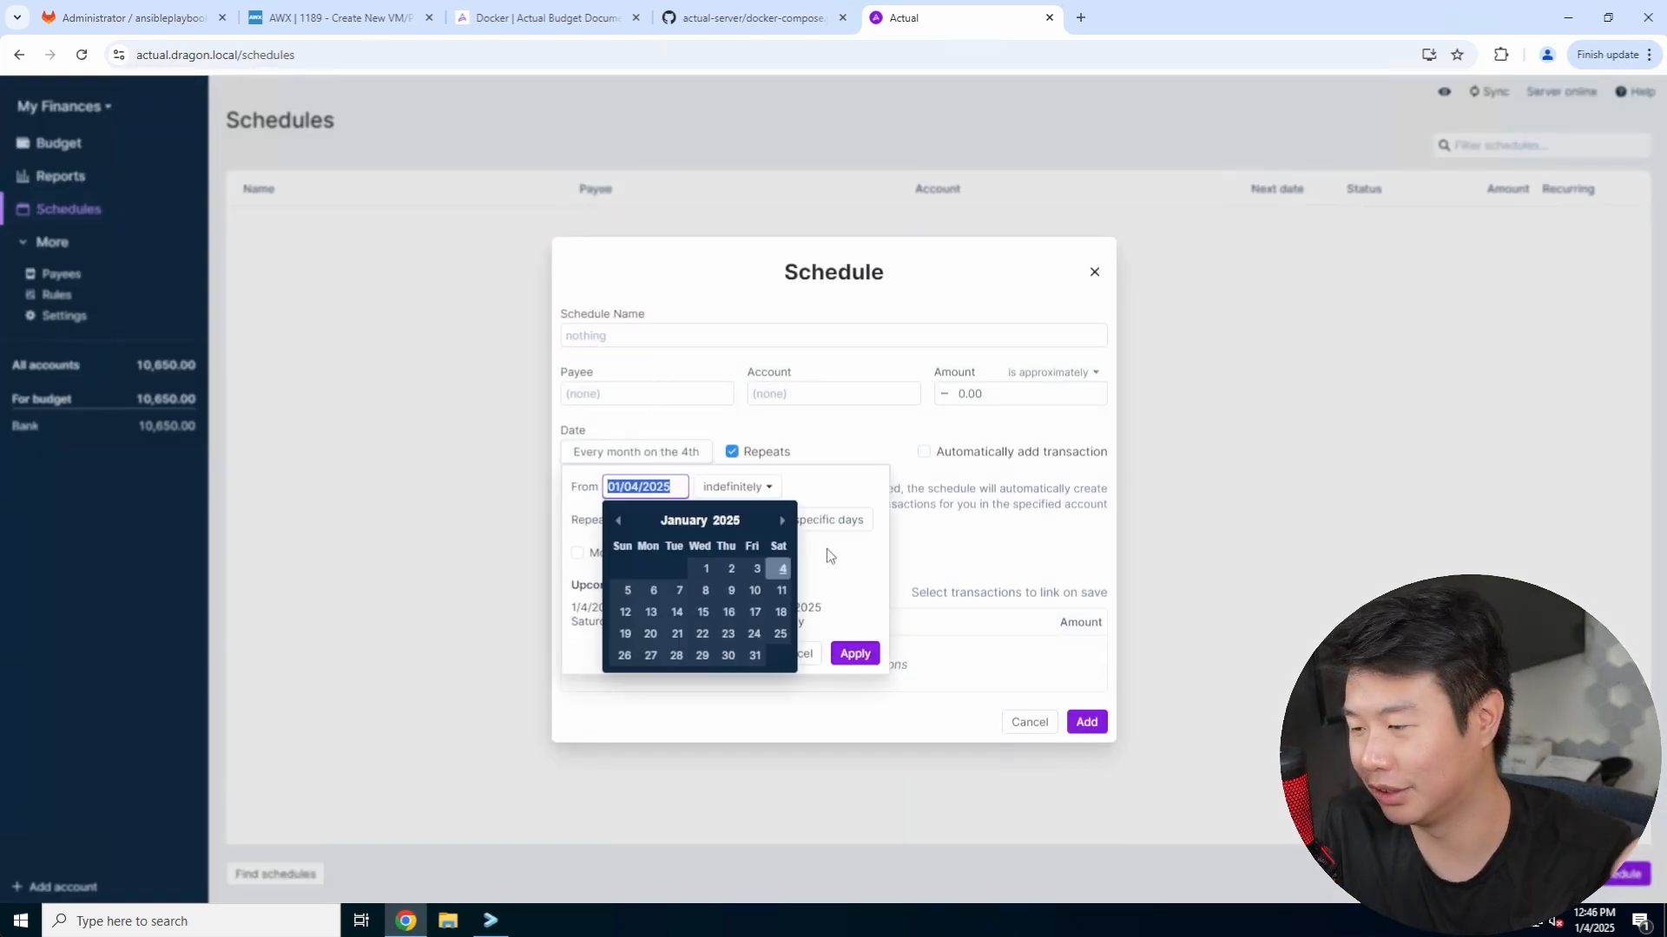
{"action": "left_click", "coordinate": [753, 588]}
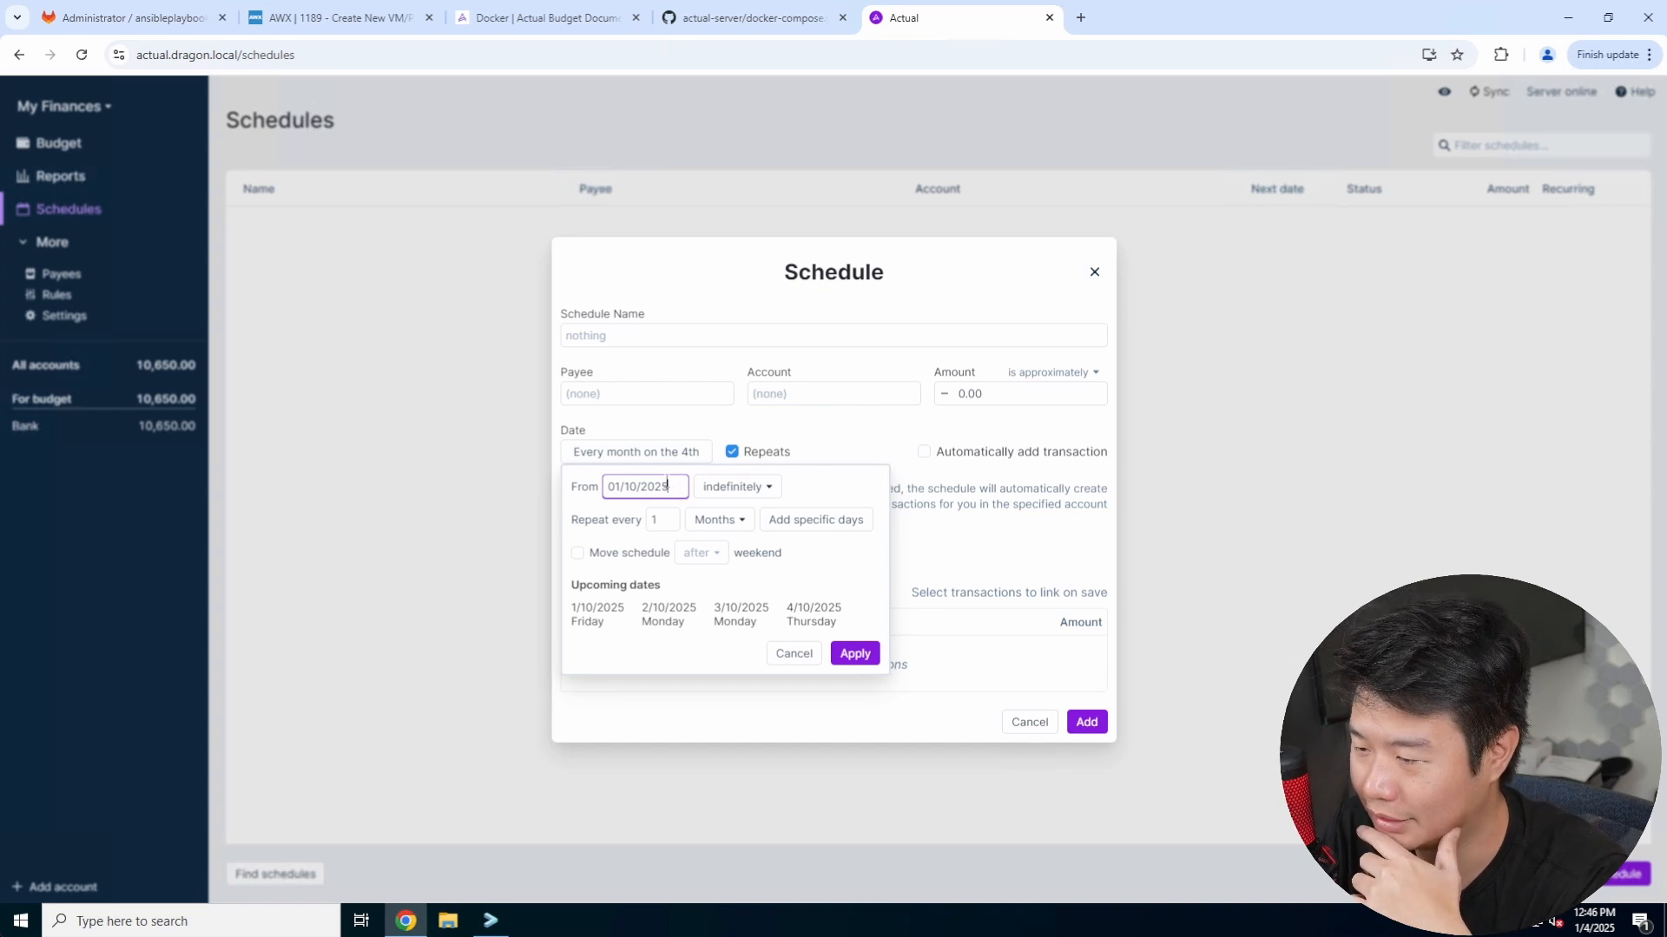
{"action": "left_click", "coordinate": [743, 521]}
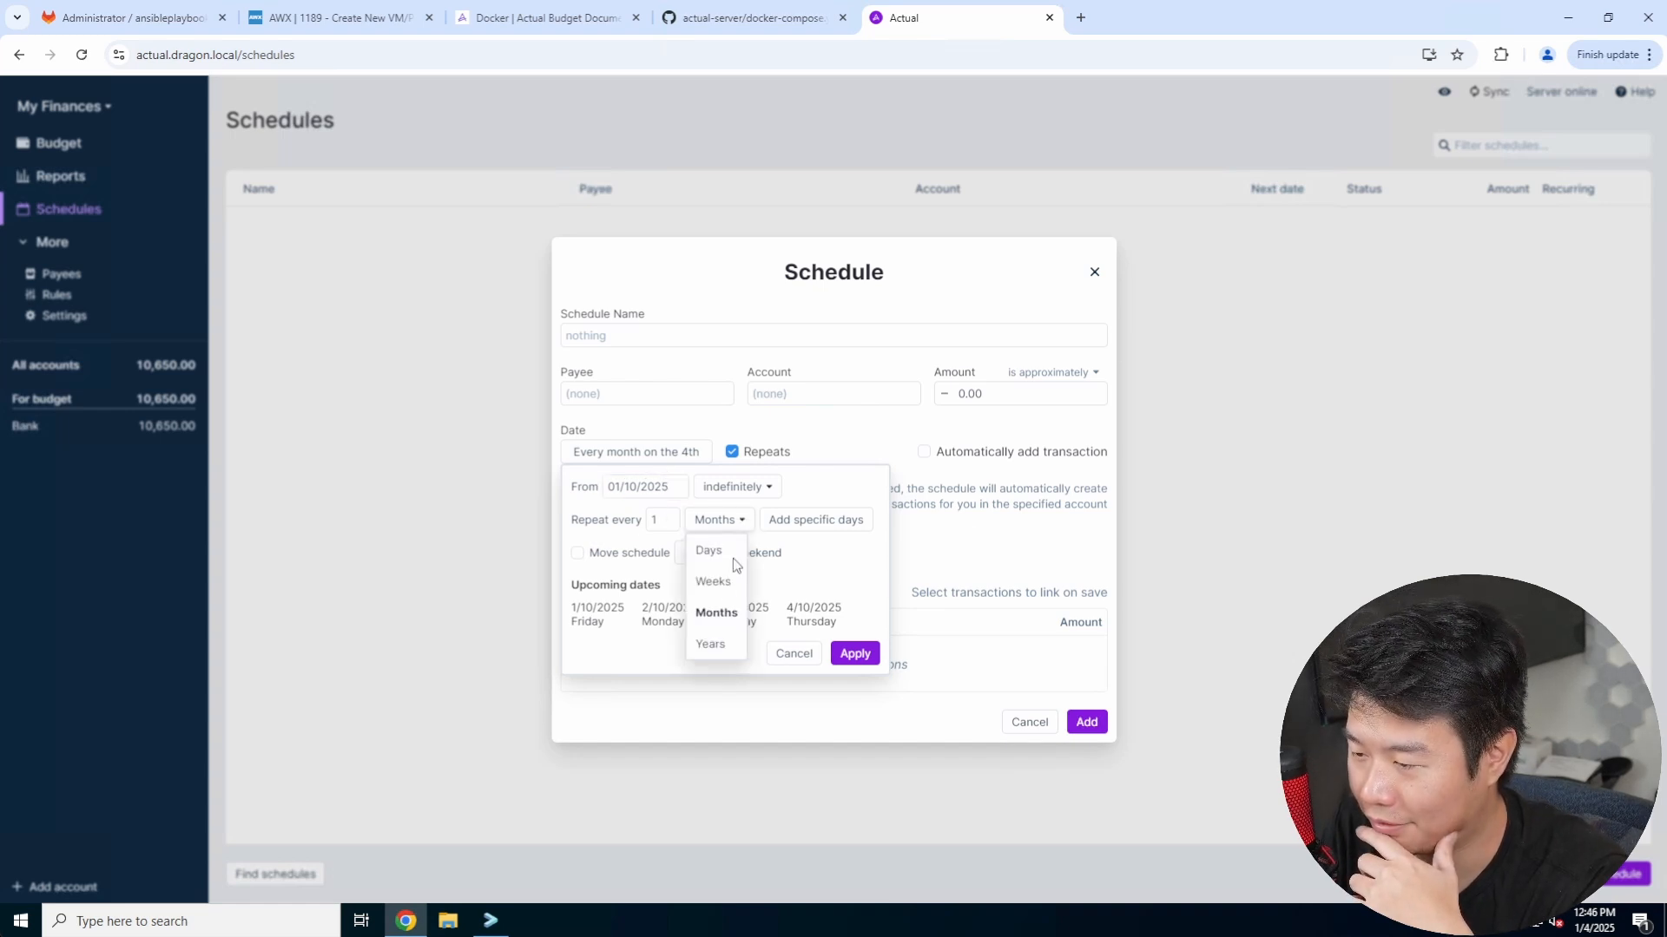
{"action": "left_click", "coordinate": [720, 587]}
{"action": "left_click", "coordinate": [668, 516]}
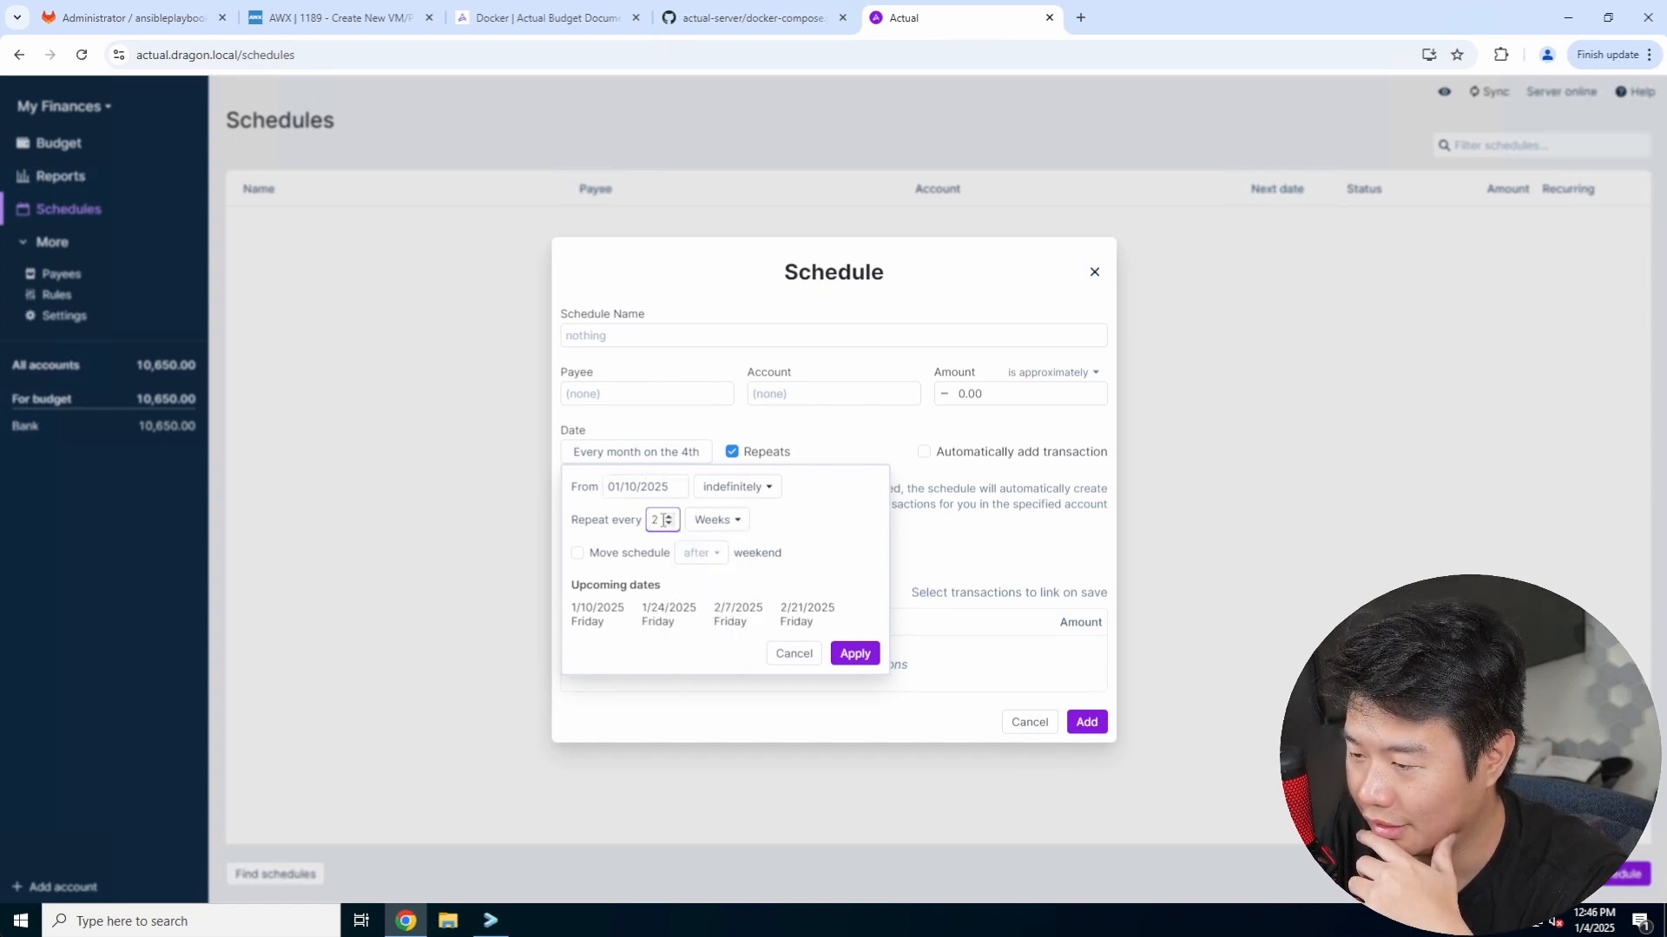
{"action": "left_click", "coordinate": [826, 533]}
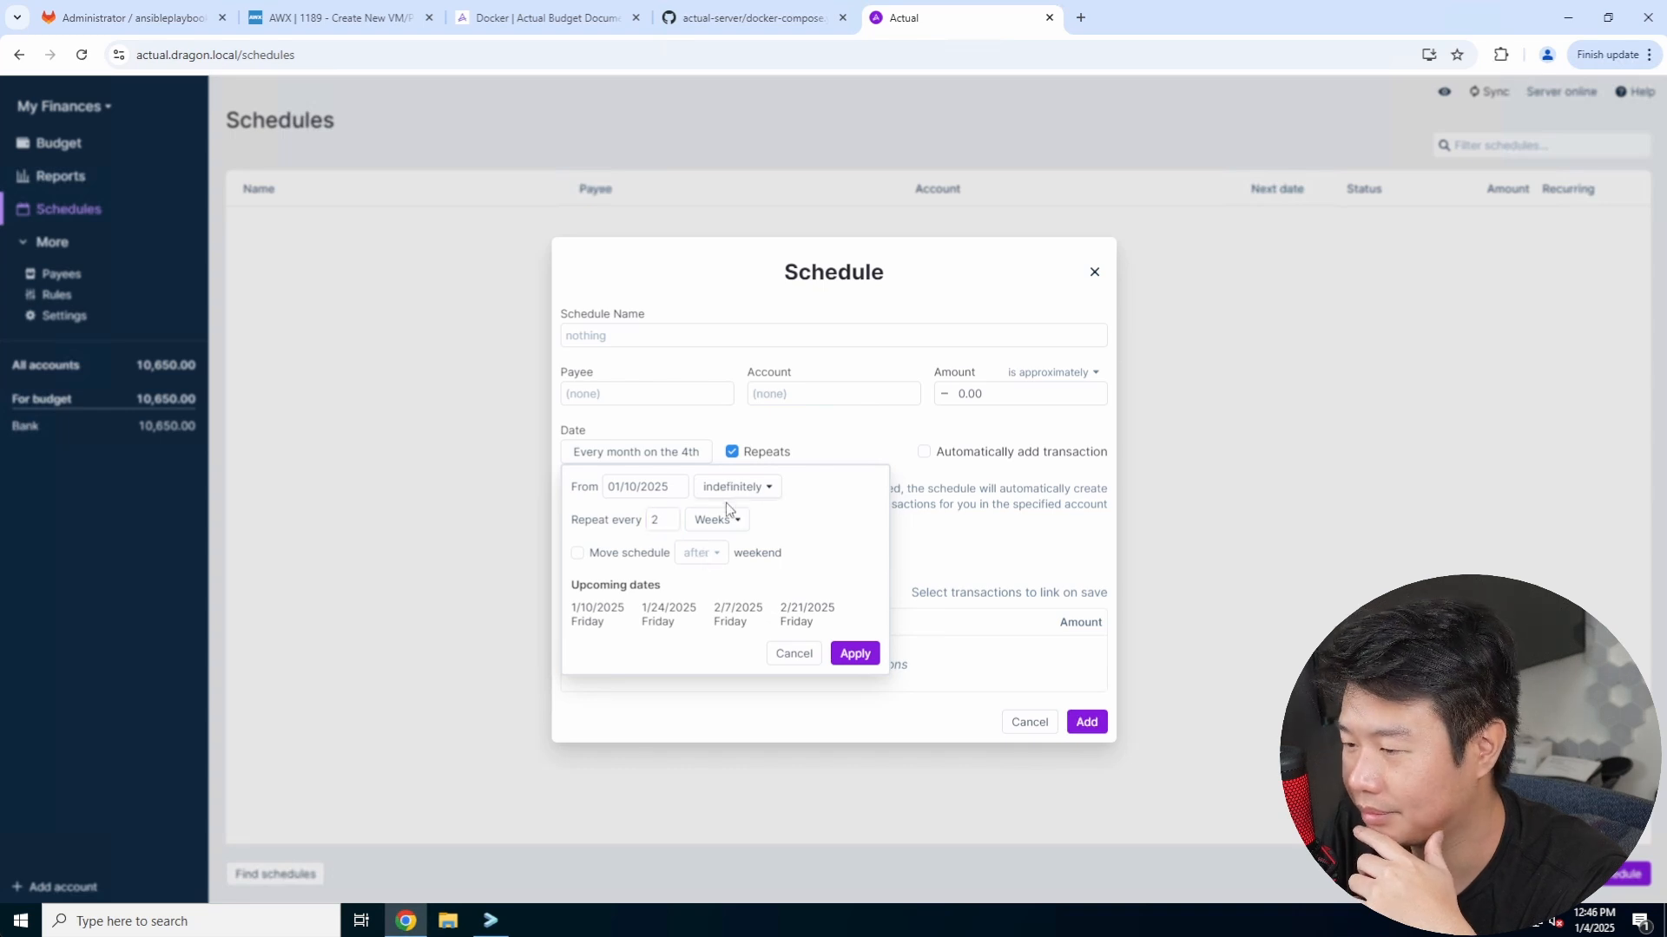
{"action": "left_click", "coordinate": [854, 653]}
Step: Name the schedule Job, choose Bank as both account and payee, set a payment amount of about 2000, and add it
{"action": "left_click", "coordinate": [798, 396]}
{"action": "left_click", "coordinate": [835, 445]}
{"action": "left_click", "coordinate": [635, 335]}
{"action": "type", "text": "Jo"}
{"action": "left_click", "coordinate": [665, 394]}
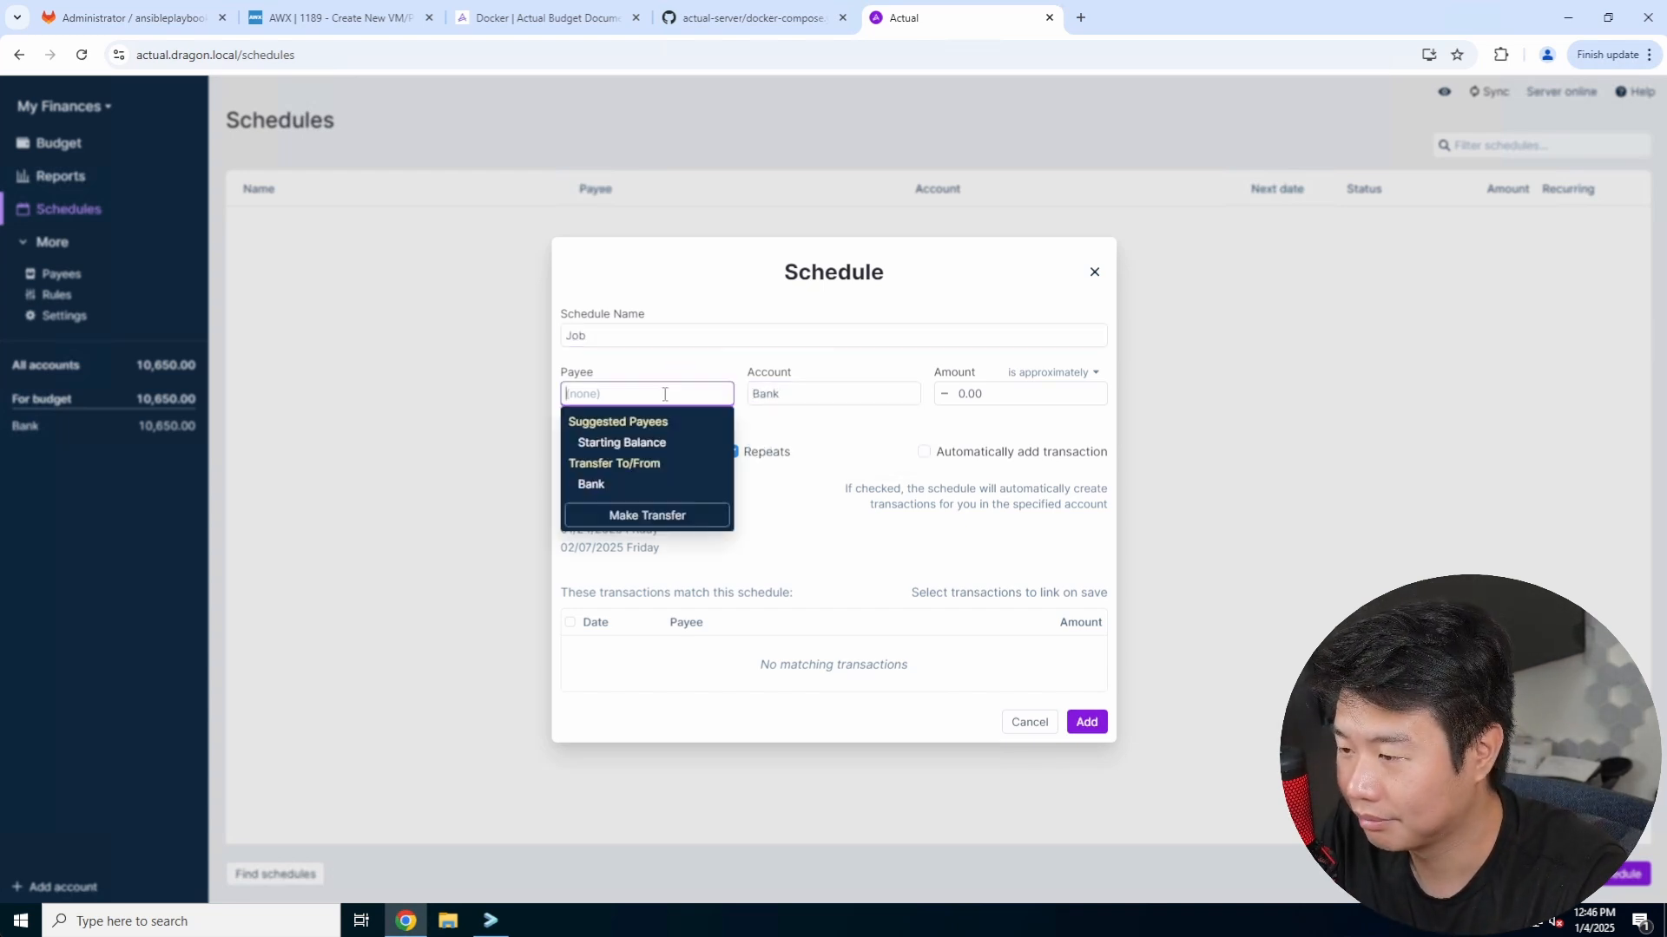
{"action": "left_click", "coordinate": [653, 482]}
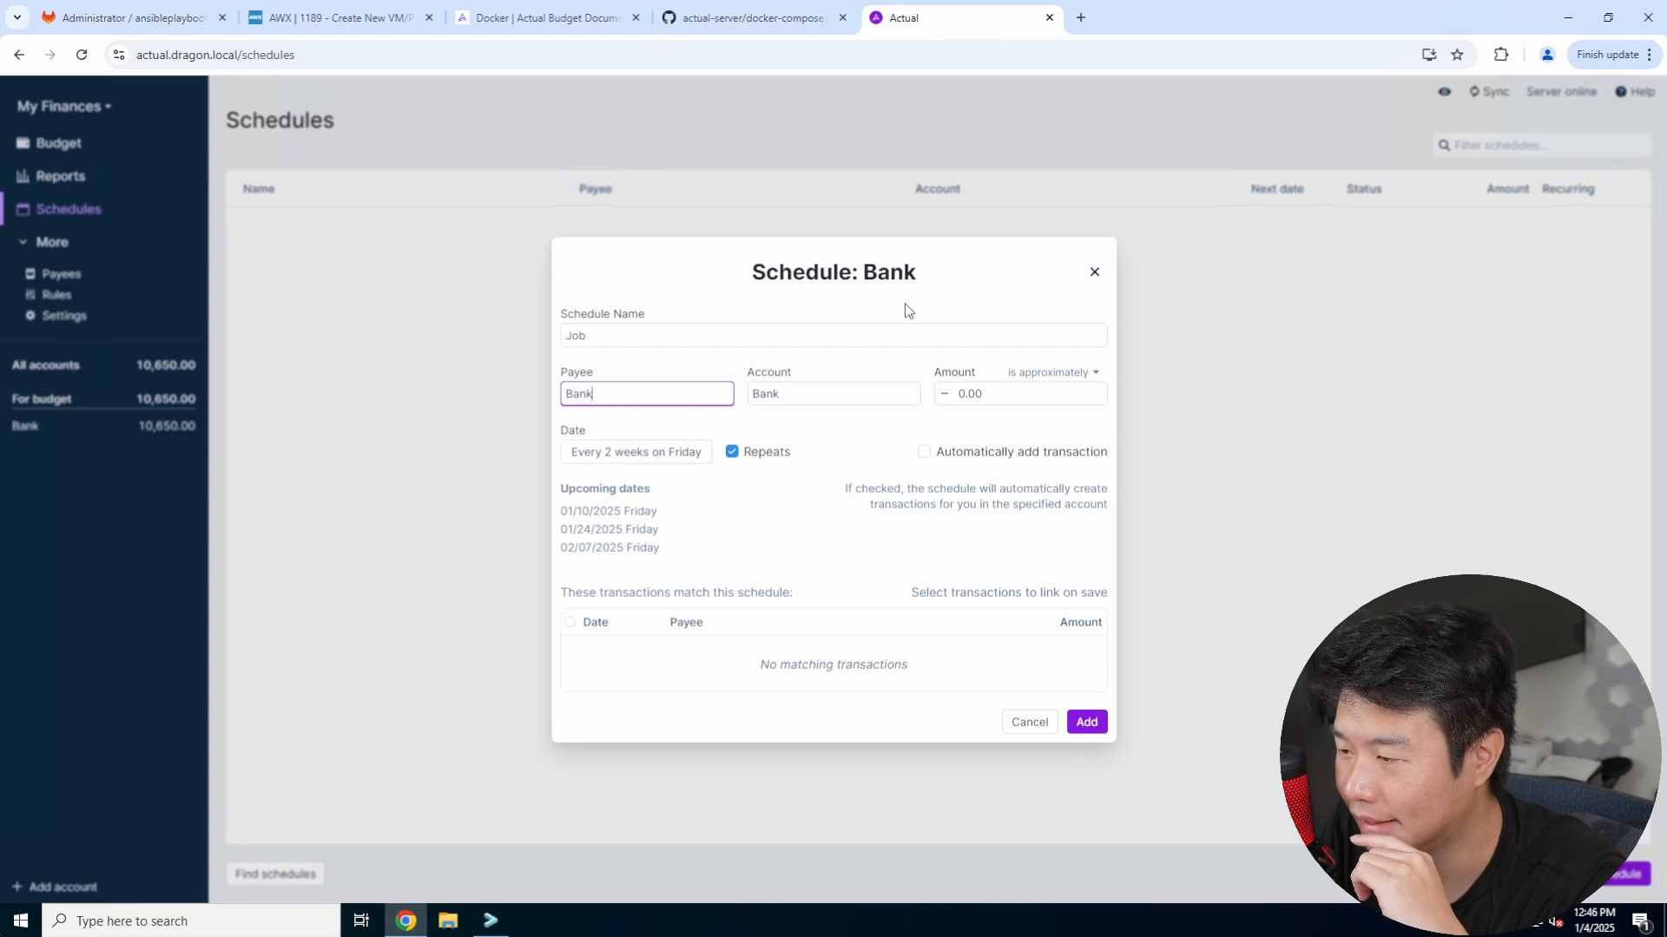
{"action": "left_click", "coordinate": [983, 396]}
{"action": "type", "text": "2000"}
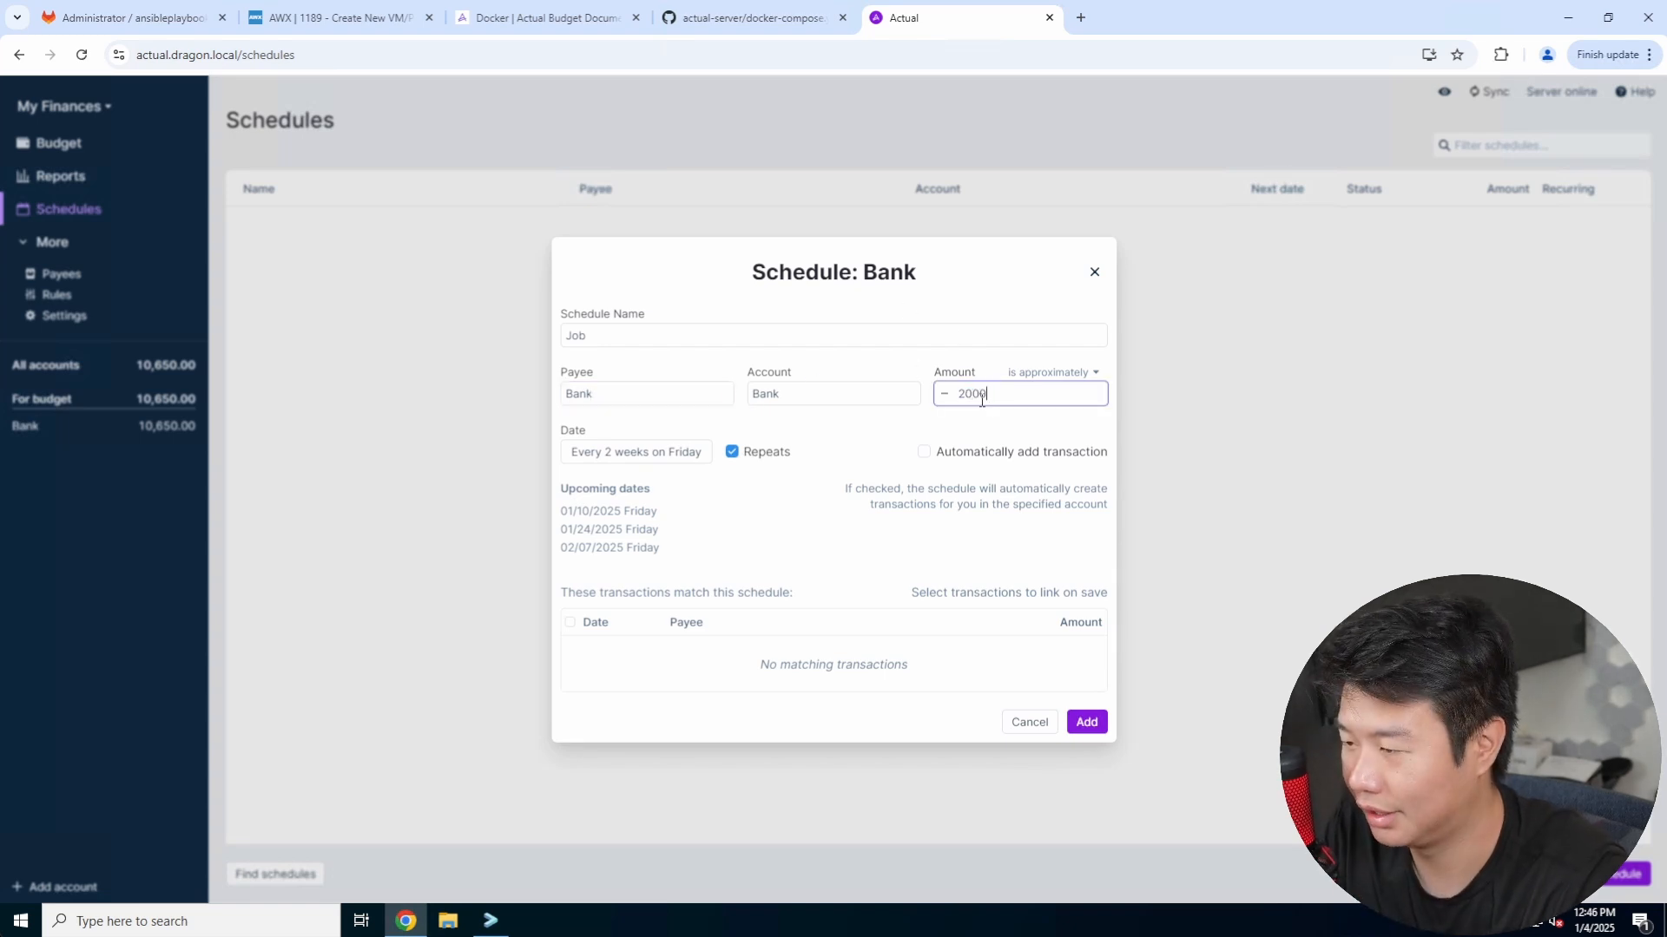
{"action": "left_click", "coordinate": [1087, 723]}
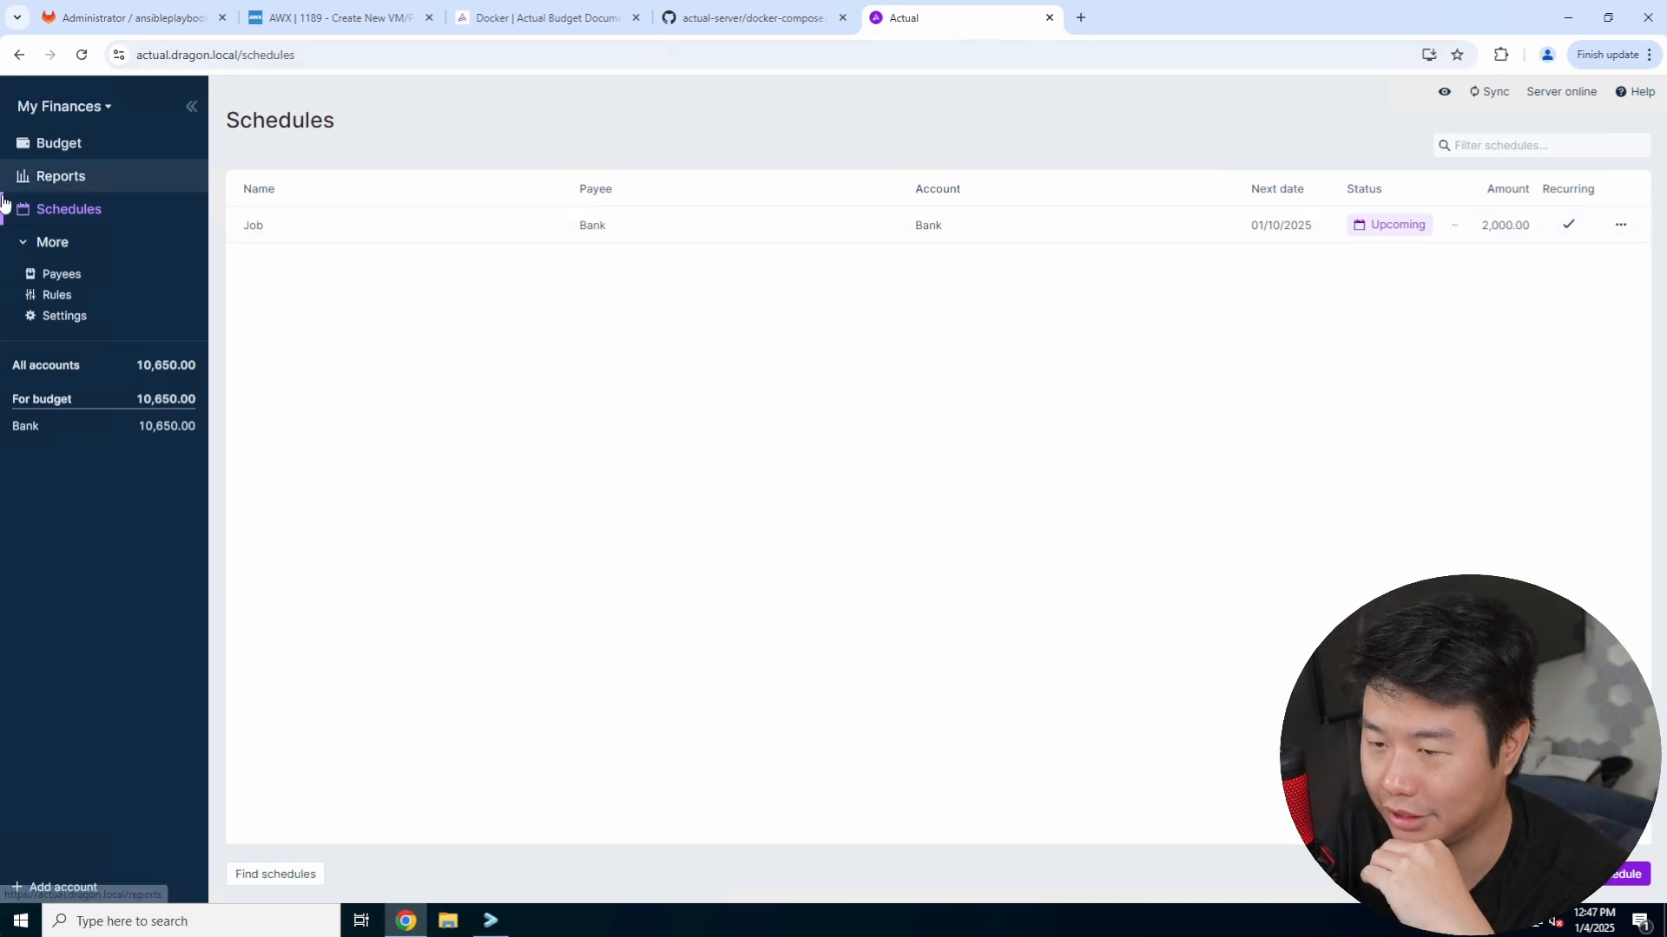
Step: Look for the Job schedule's effect in the reports, the January and February budgets, and the transaction list of all accounts
{"action": "left_click", "coordinate": [86, 177]}
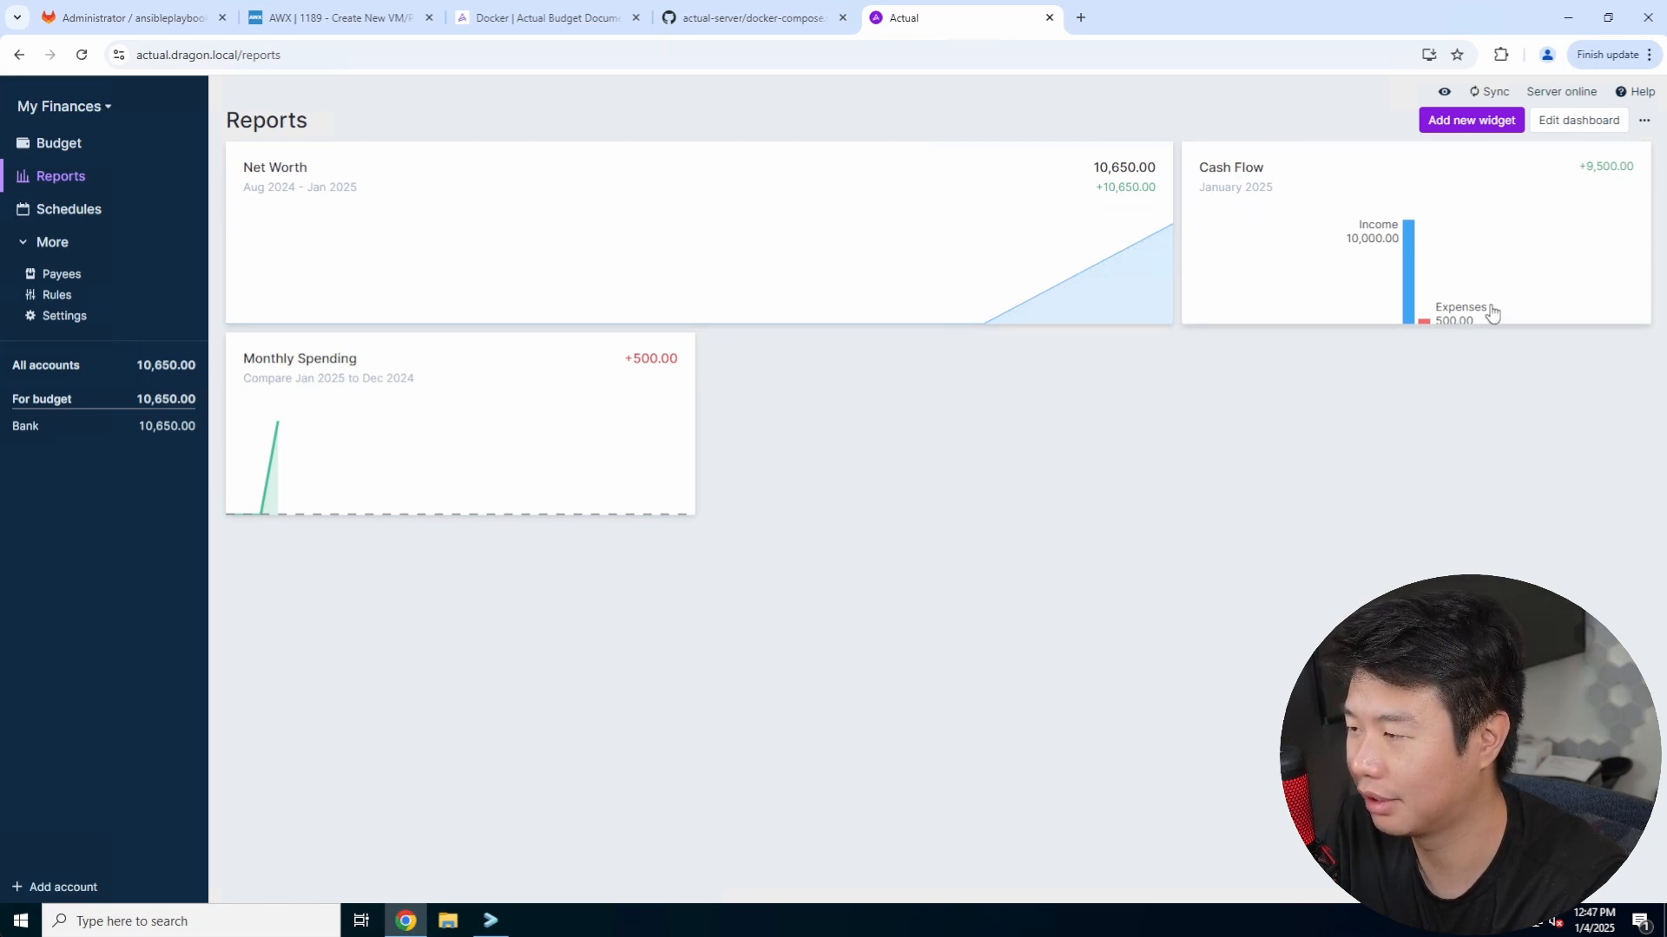
{"action": "left_click", "coordinate": [57, 144]}
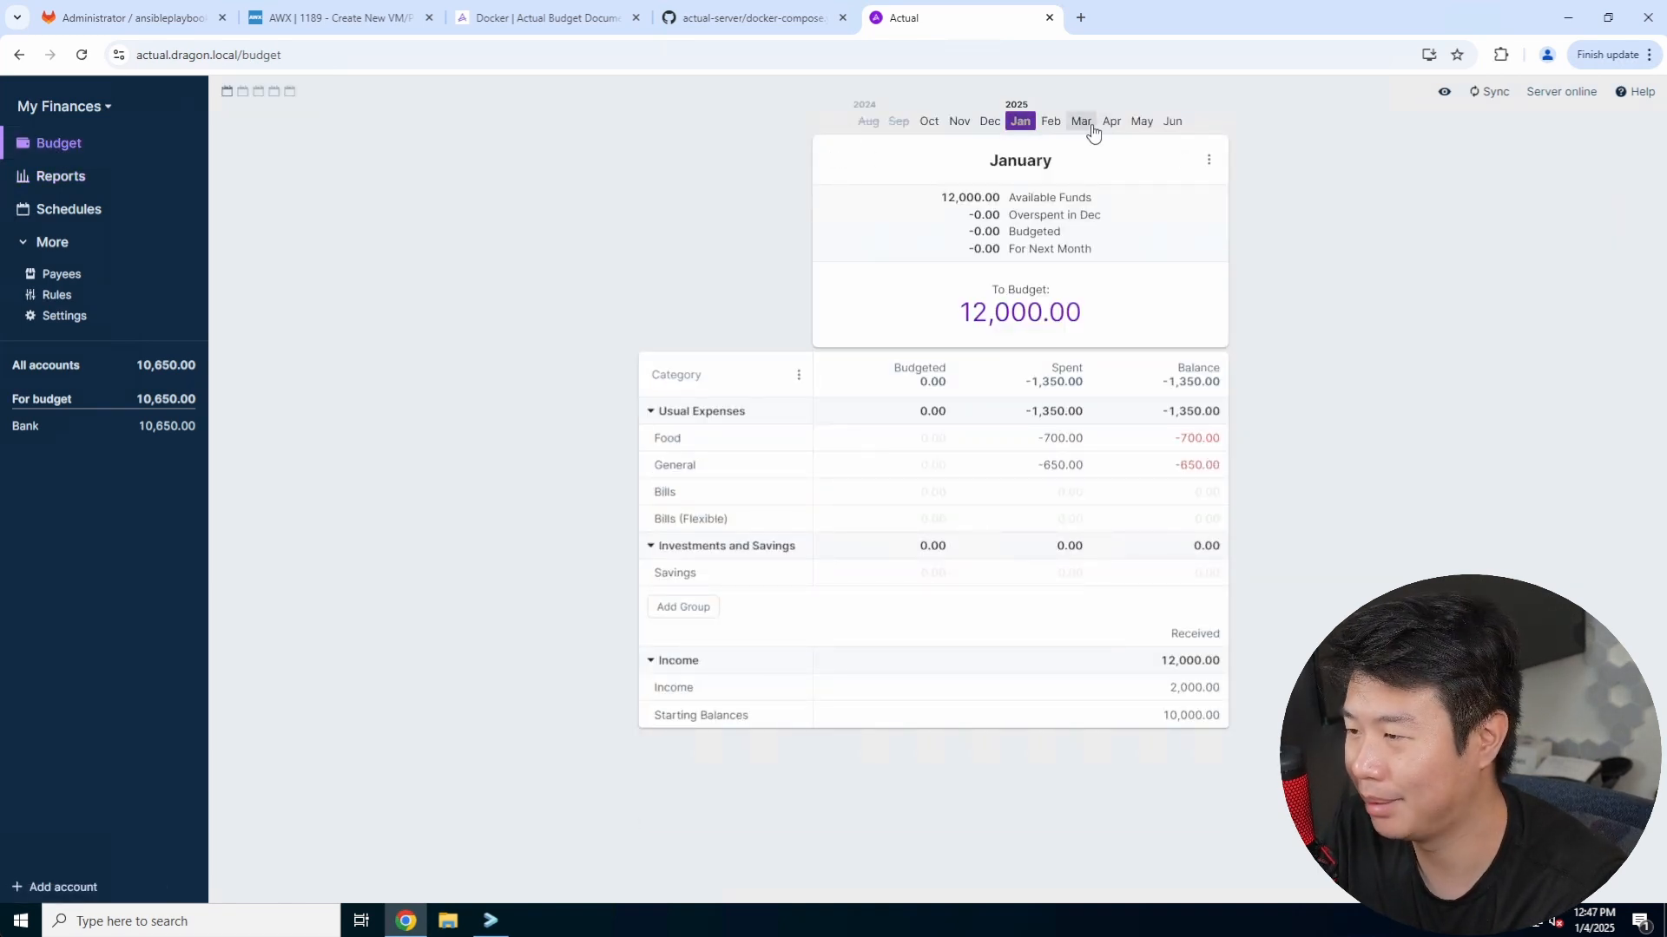
{"action": "left_click", "coordinate": [1050, 122]}
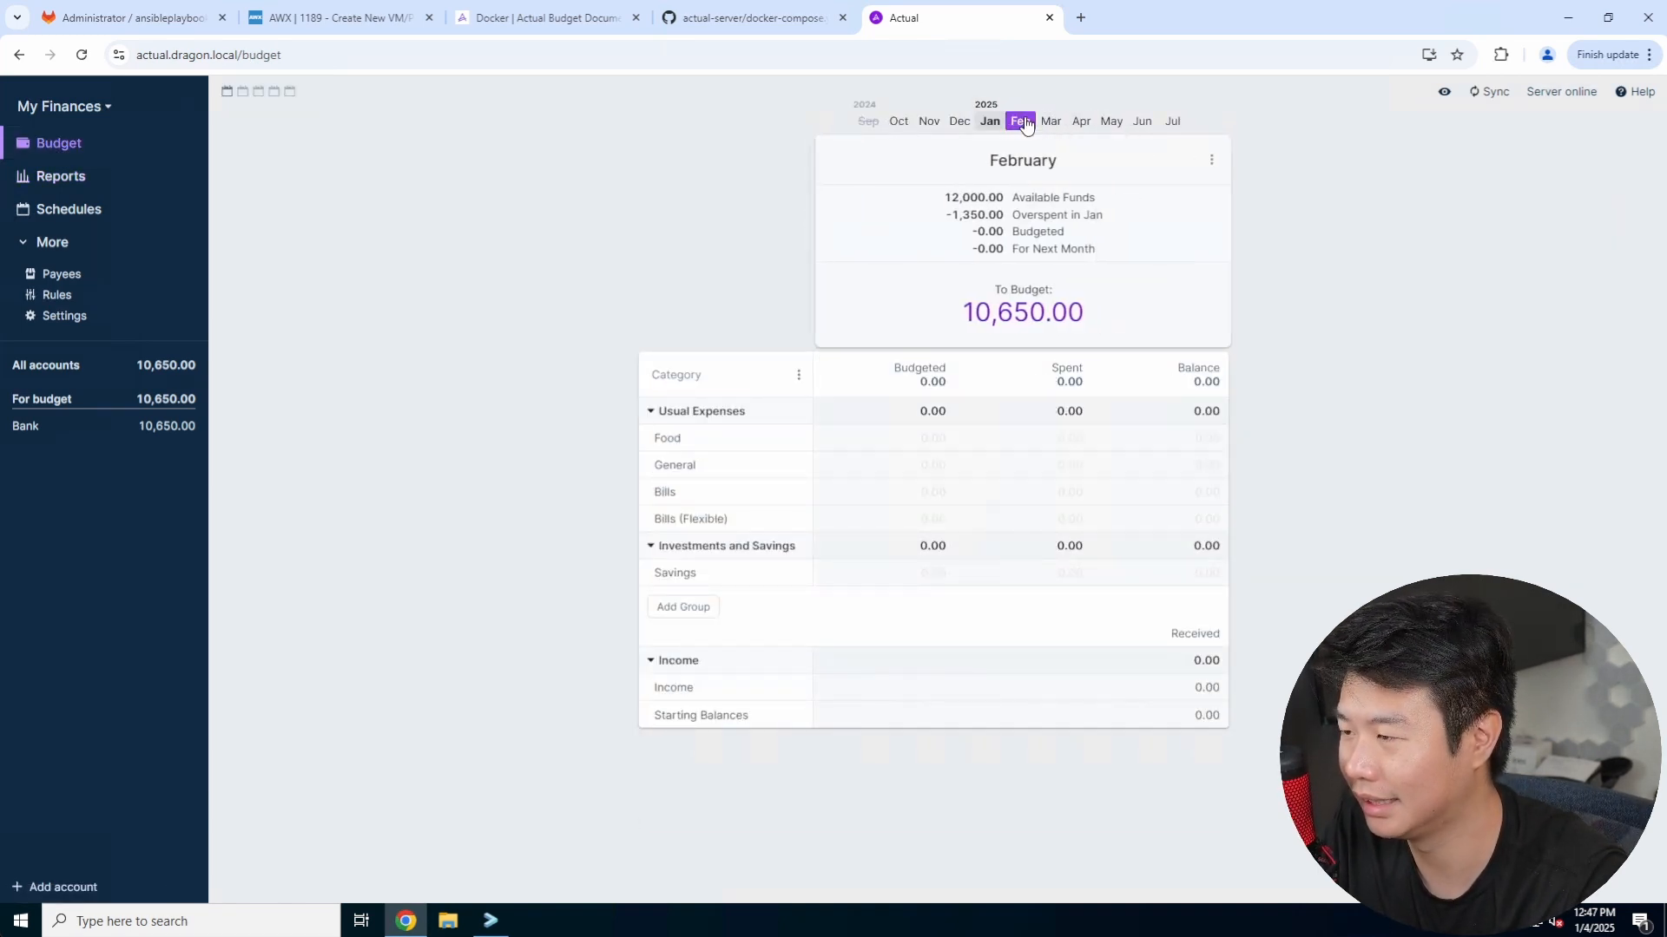
{"action": "left_click", "coordinate": [993, 122]}
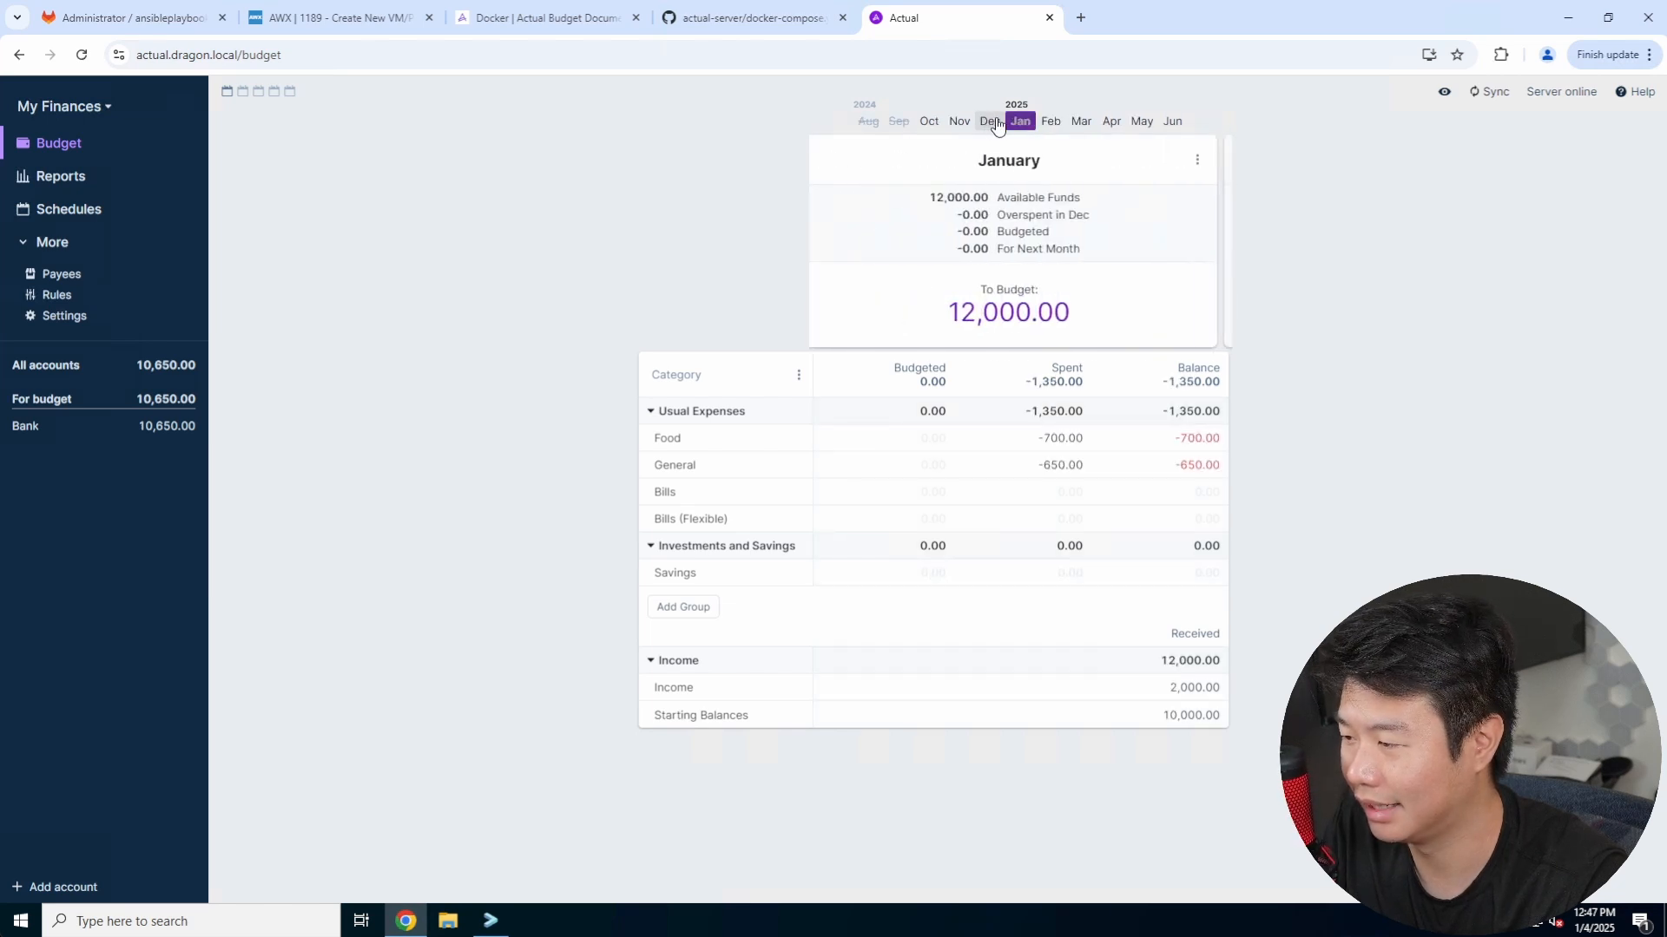
{"action": "left_click", "coordinate": [1048, 124]}
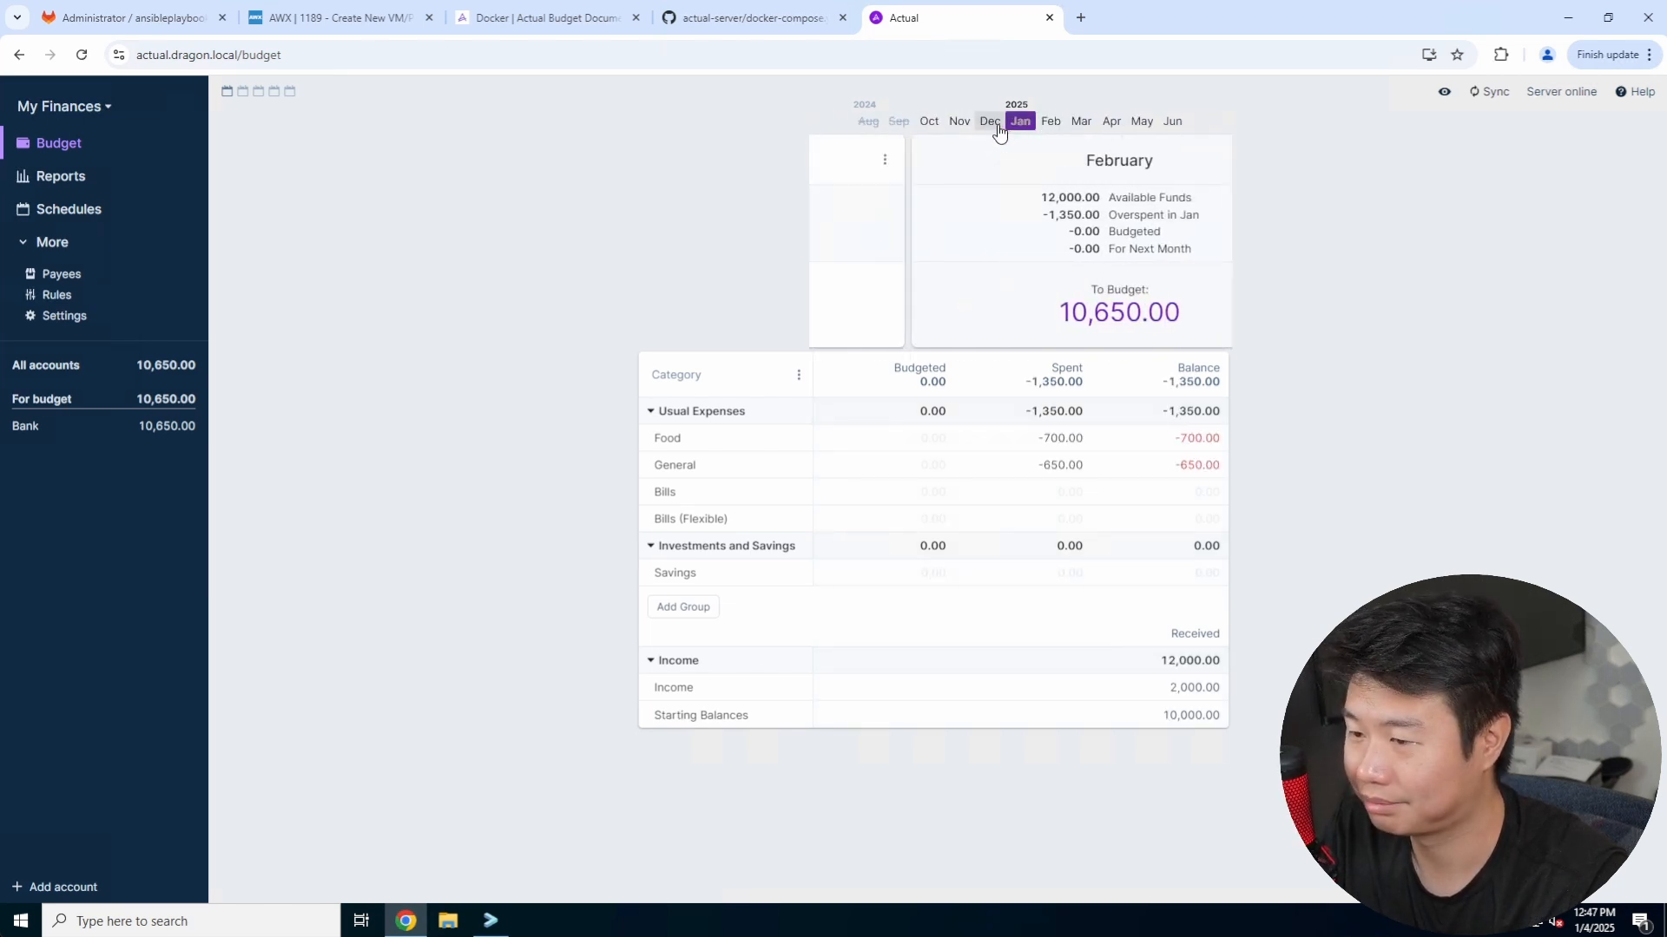
{"action": "left_click", "coordinate": [995, 123]}
{"action": "left_click", "coordinate": [36, 373]}
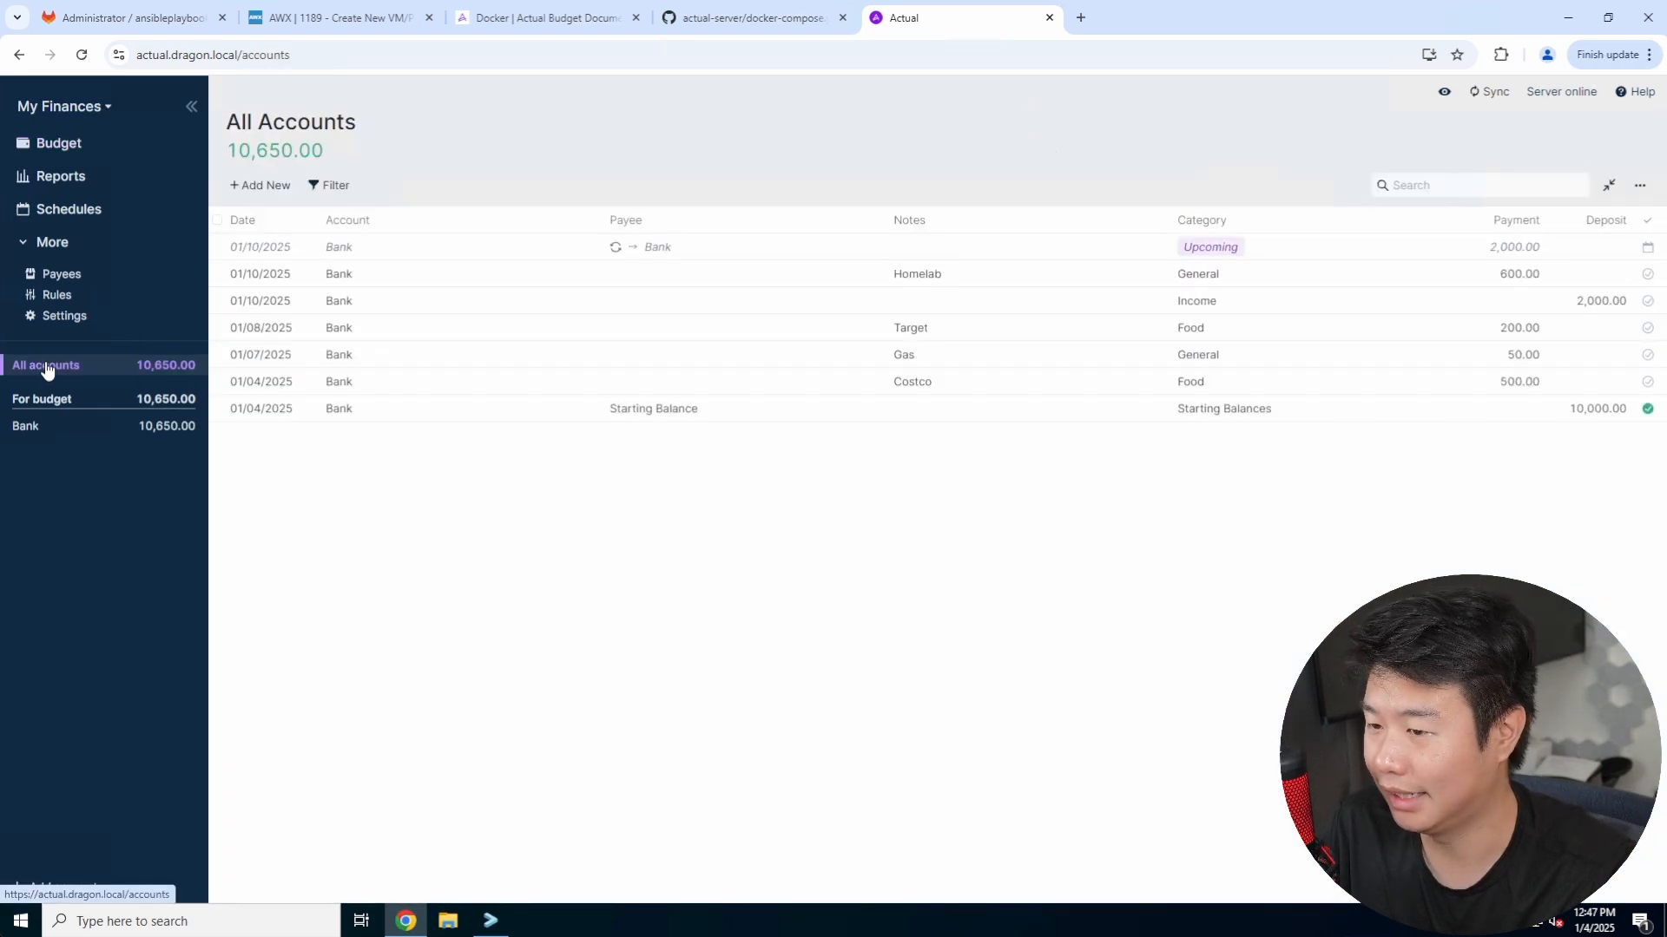